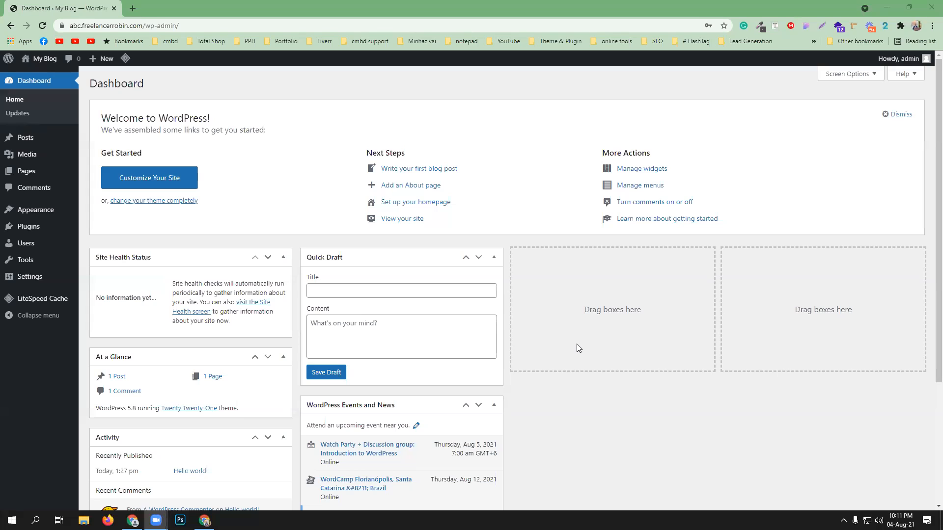
Step: Open abrobin.com in a new browser tab and enter the portfolio from its landing screen
click(132, 7)
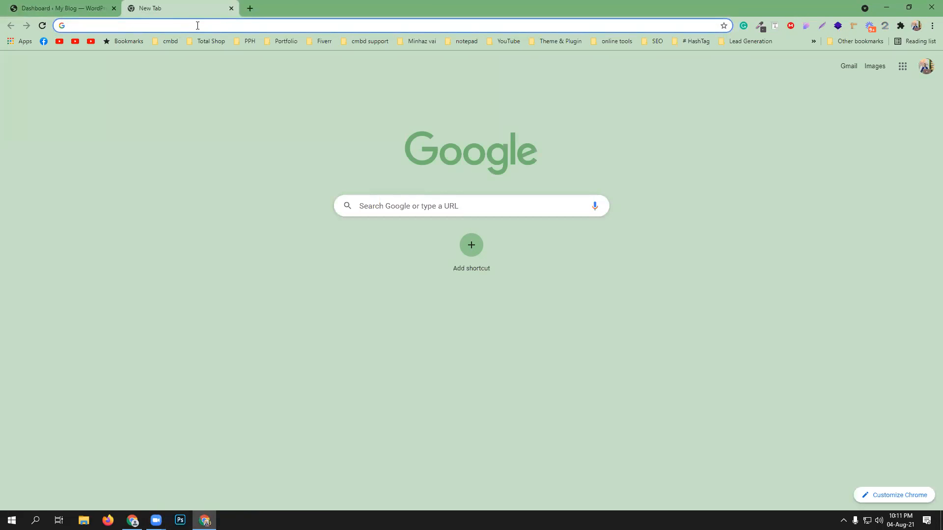
text(abr)
key(Return)
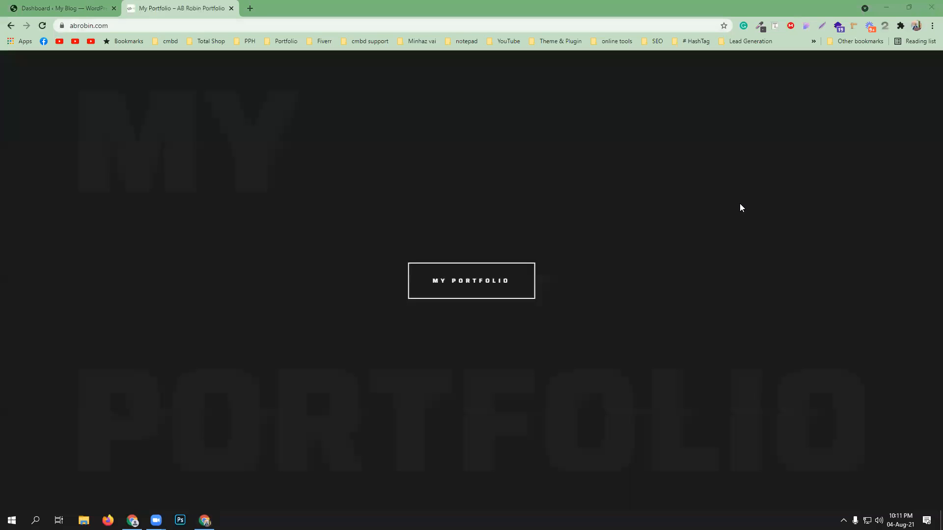
click(481, 278)
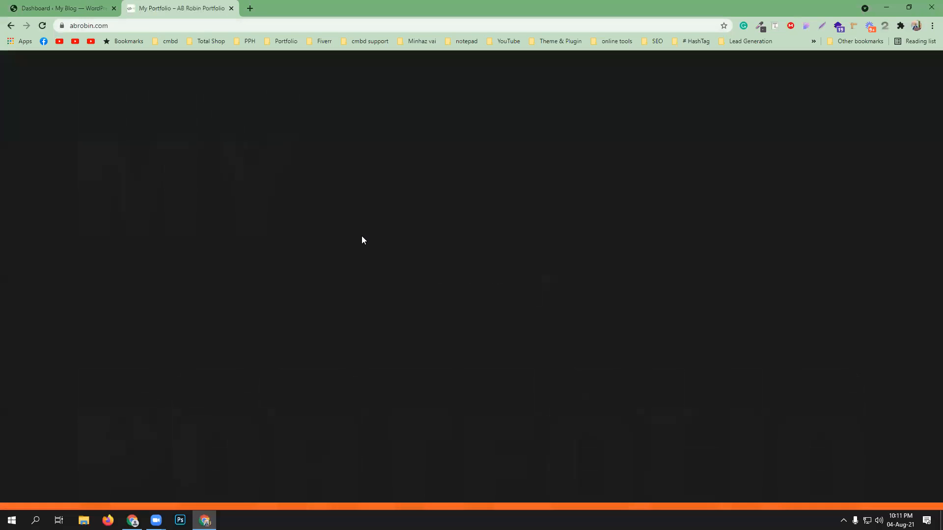
Step: Find the Projects section on the portfolio site and open the page with all projects
scroll(364, 240, up, 20)
scroll(540, 281, down, 18)
scroll(541, 282, down, 8)
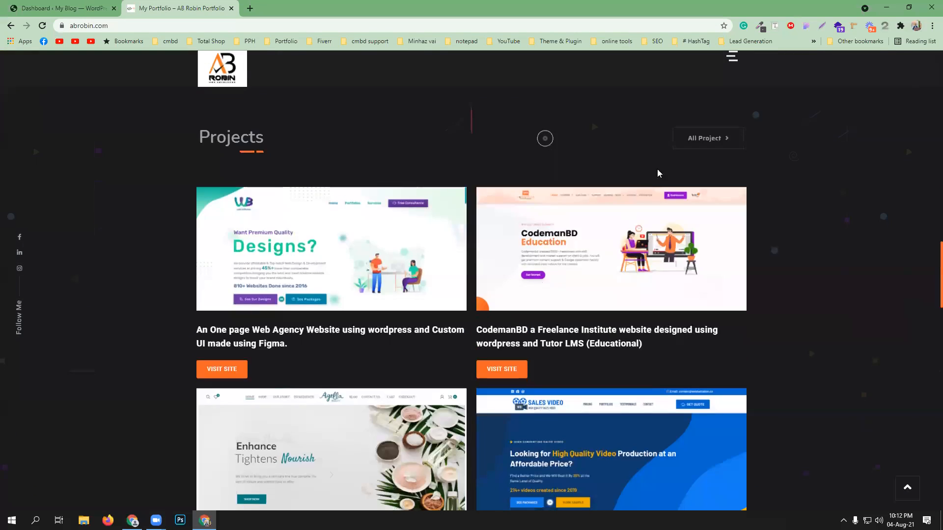
click(716, 142)
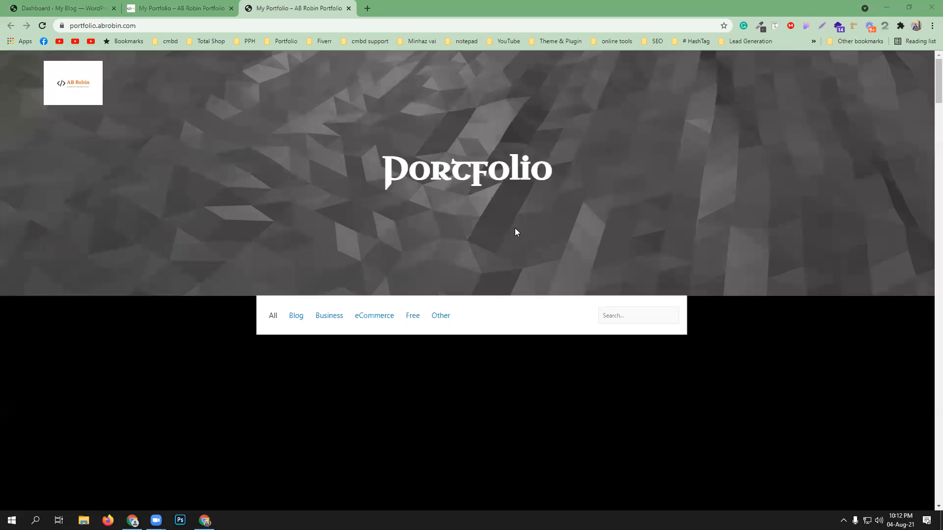
Step: Examine the website designs shown on the portfolio page, including the organic store, pizzeria and Kayuu home layouts
scroll(515, 229, down, 3)
scroll(514, 234, down, 1)
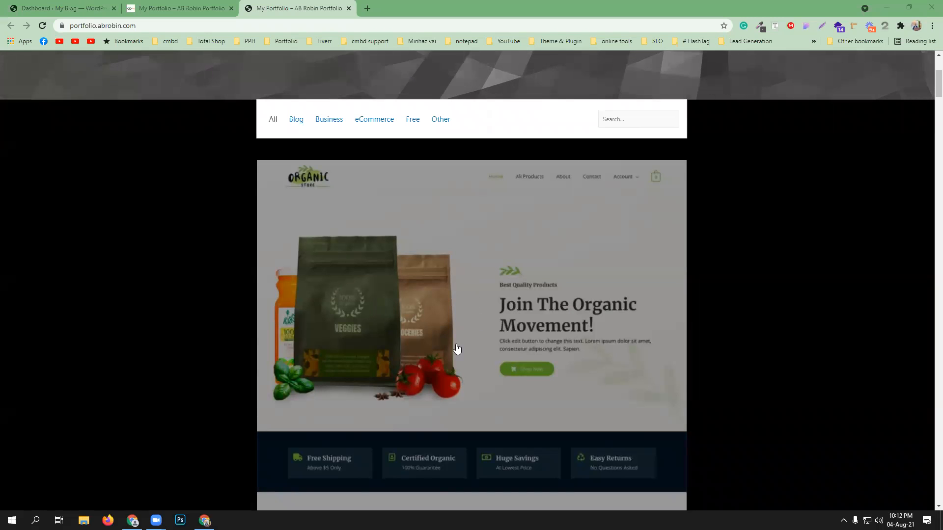
scroll(785, 411, down, 1)
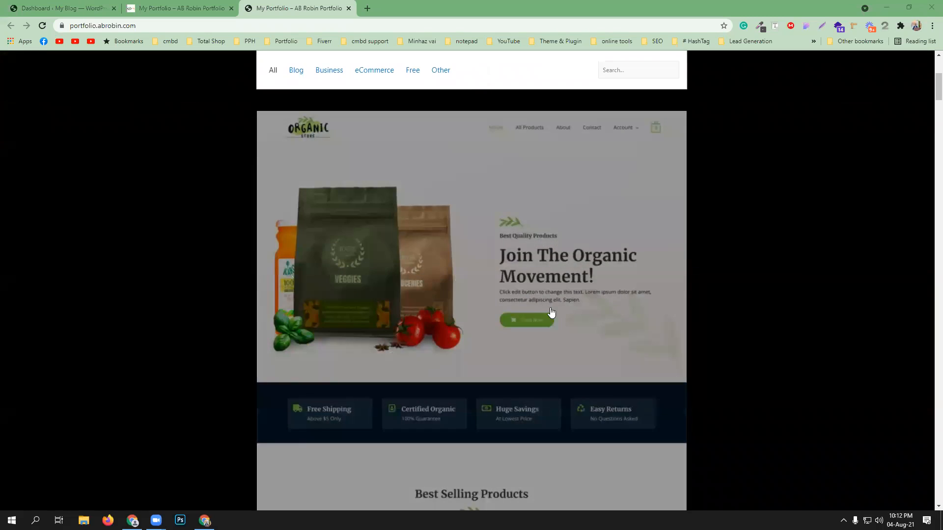
click(200, 5)
click(294, 7)
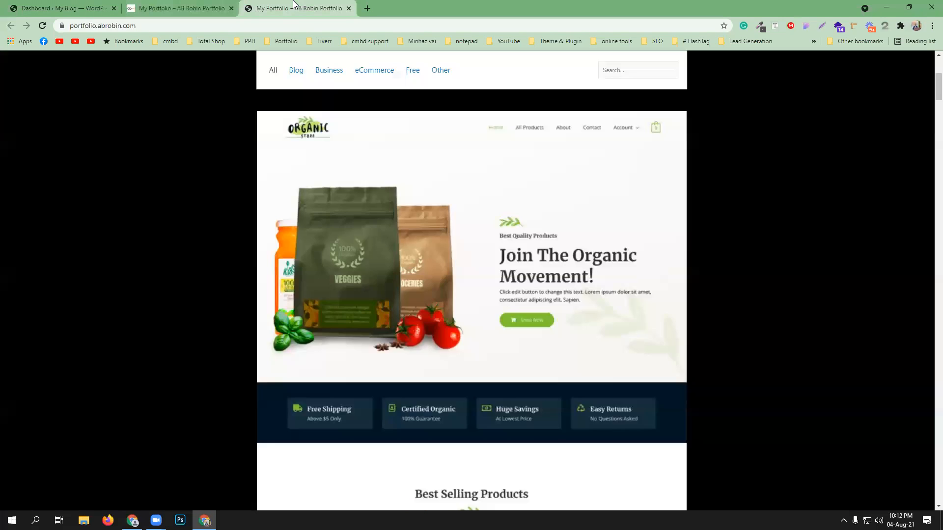
scroll(795, 456, down, 1)
scroll(753, 423, down, 20)
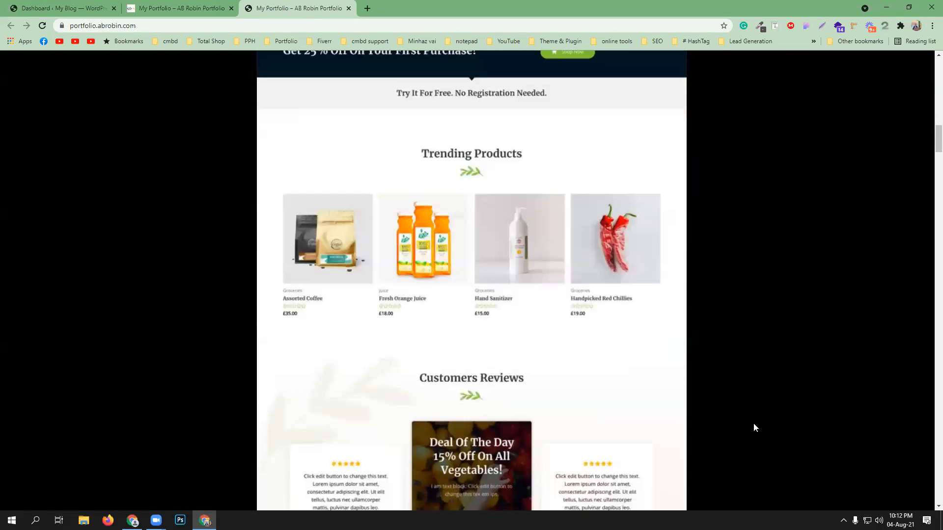
scroll(753, 425, down, 3)
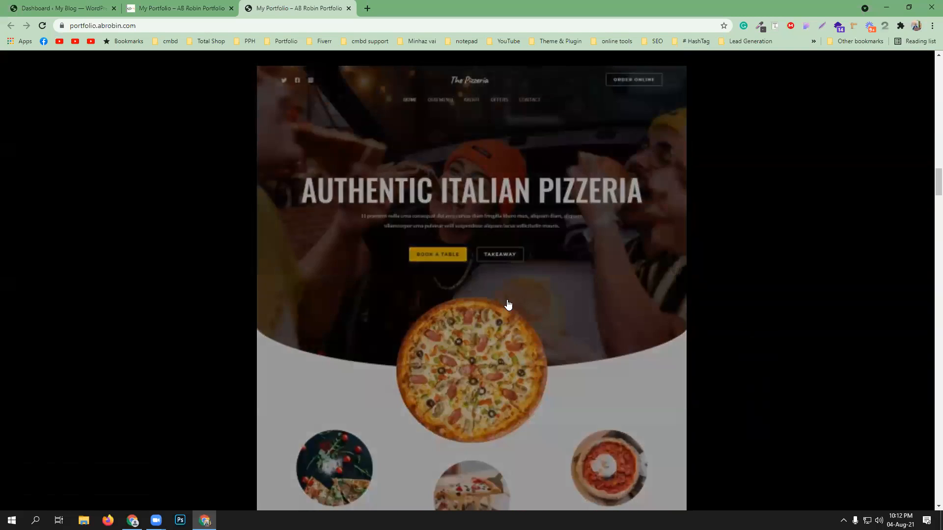
scroll(781, 422, down, 3)
scroll(772, 418, down, 20)
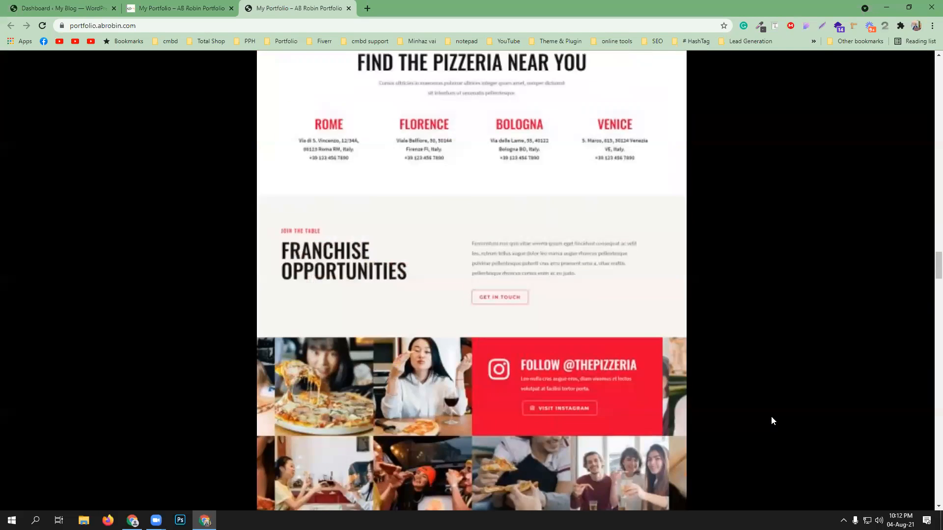
scroll(771, 421, down, 4)
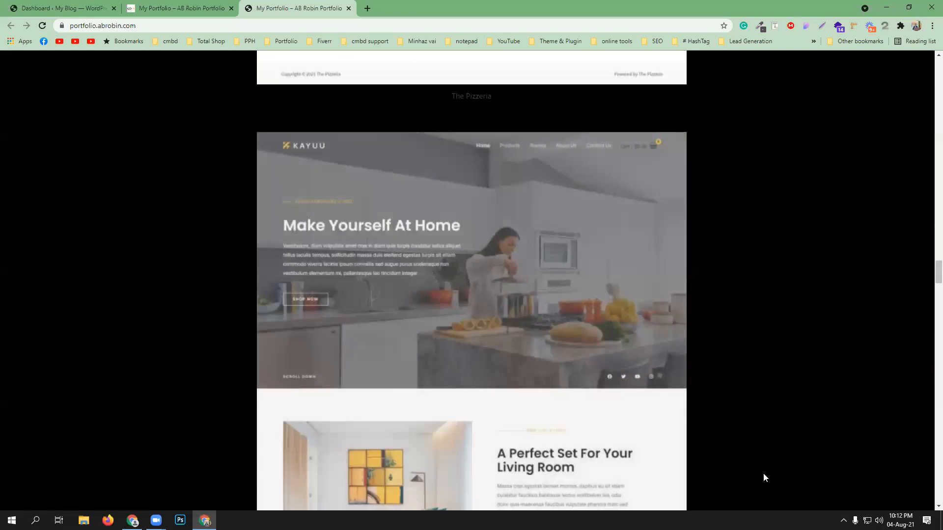
scroll(764, 474, up, 11)
scroll(744, 467, up, 20)
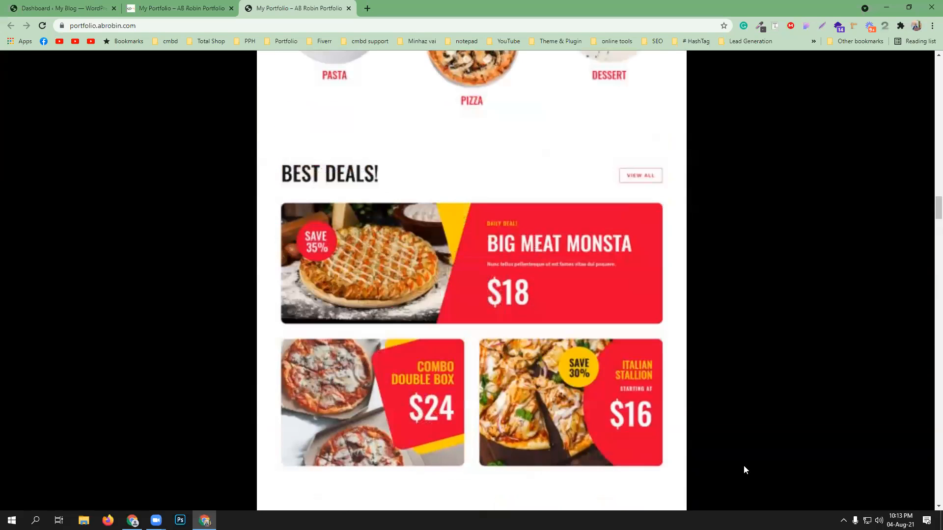
scroll(780, 463, up, 15)
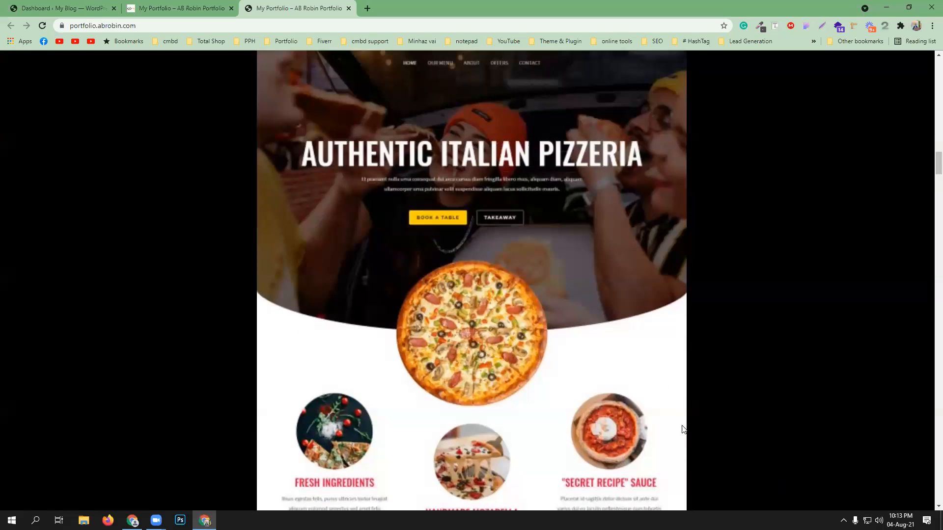
scroll(543, 347, up, 4)
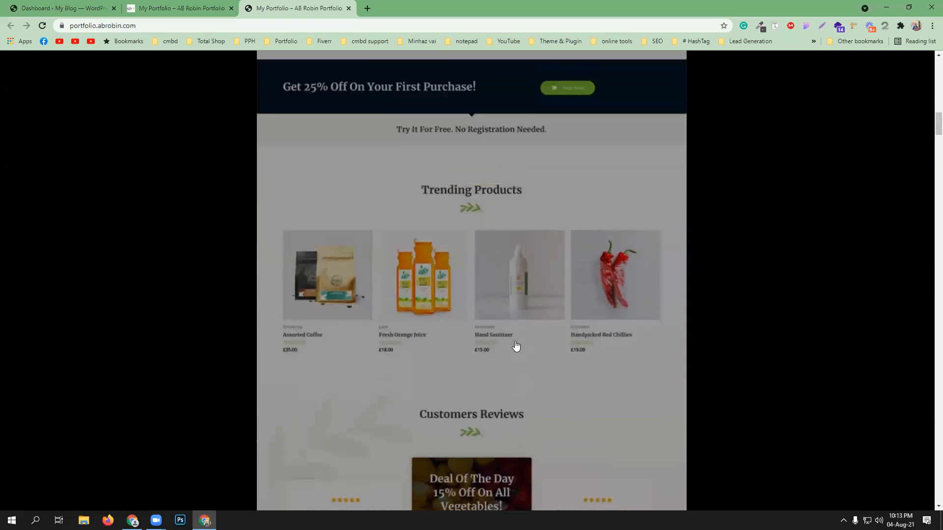
Step: Open the full preview of the Organic Store design and return to the portfolio overview
click(480, 303)
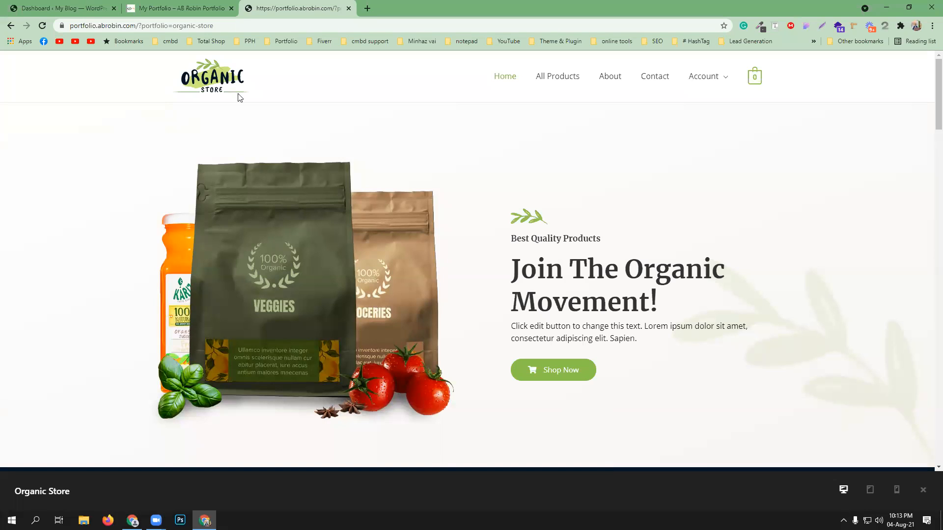
click(10, 26)
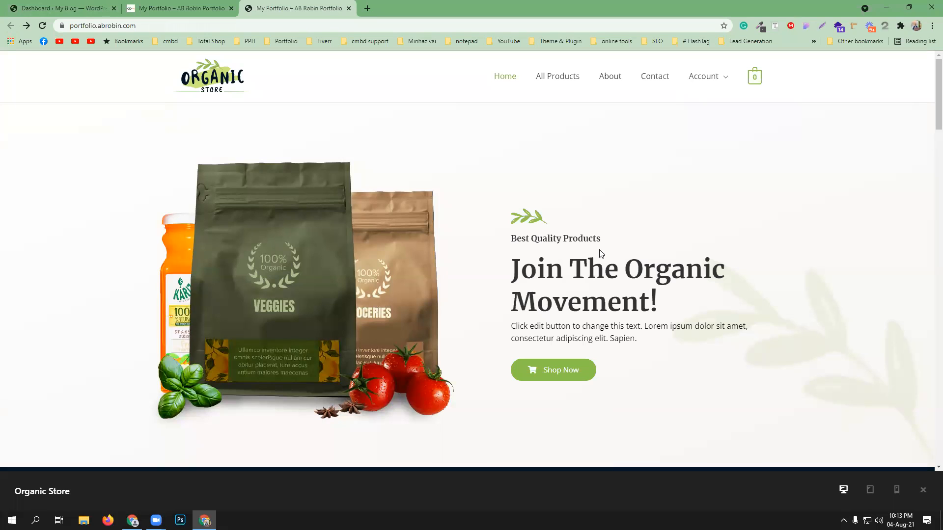
click(43, 29)
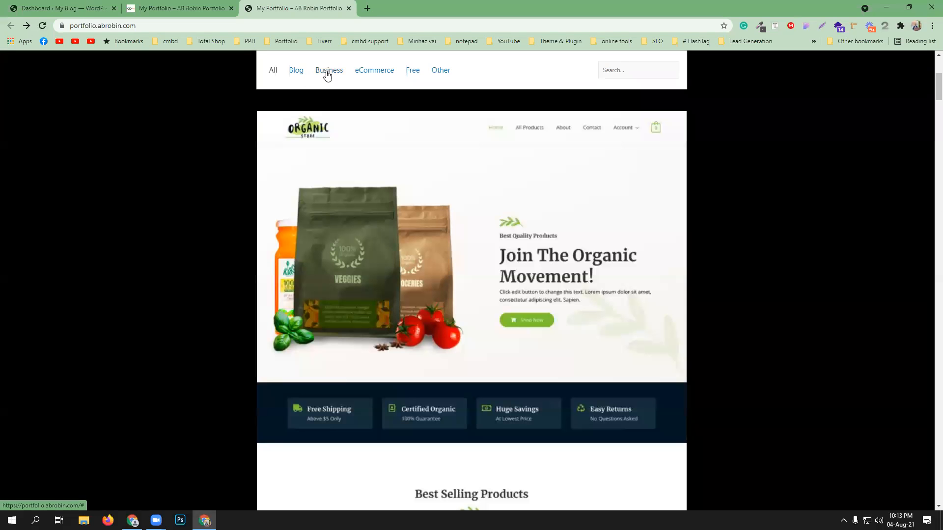
Step: Filter the portfolio by Business and open the full preview of the Outdoor Adventure design
click(326, 71)
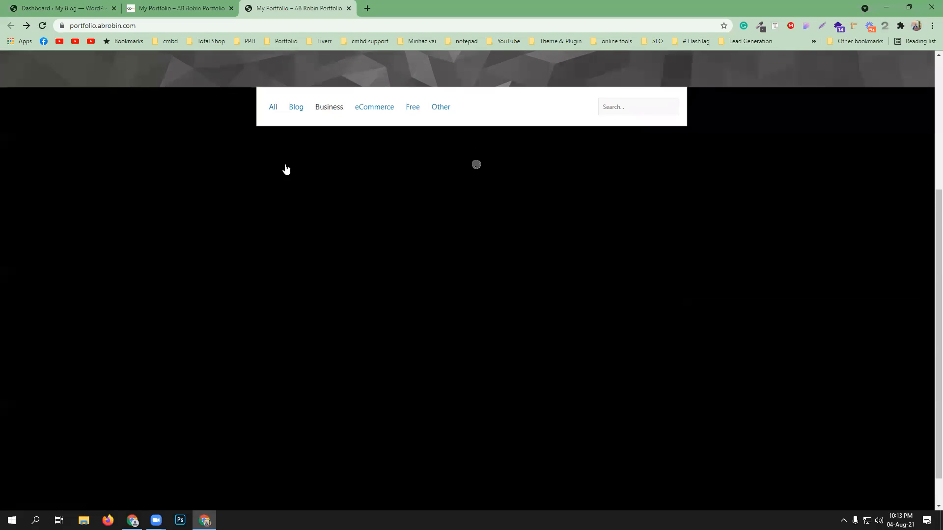
scroll(245, 189, down, 10)
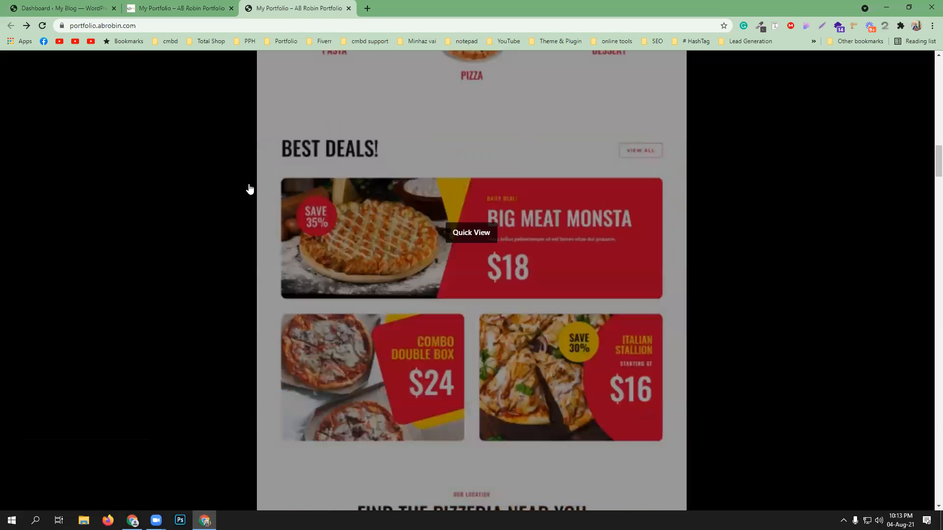
scroll(249, 189, down, 15)
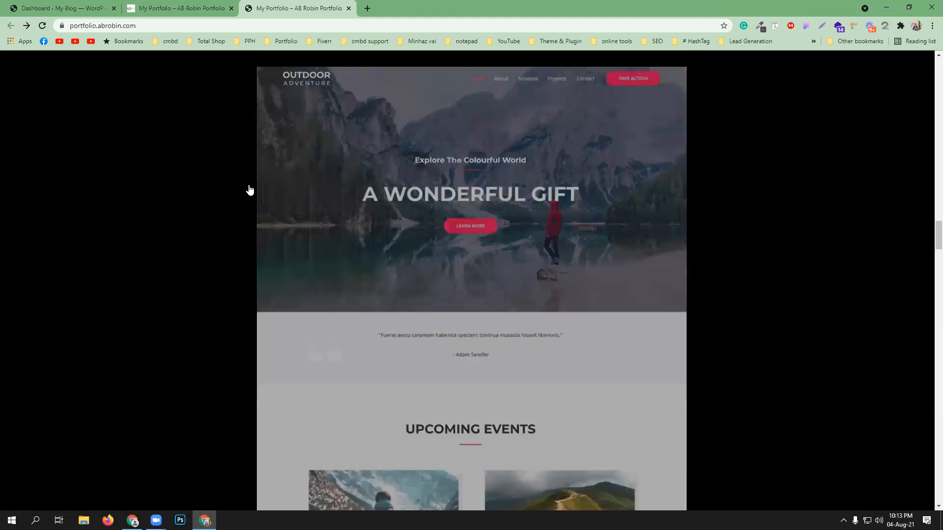
scroll(736, 411, down, 4)
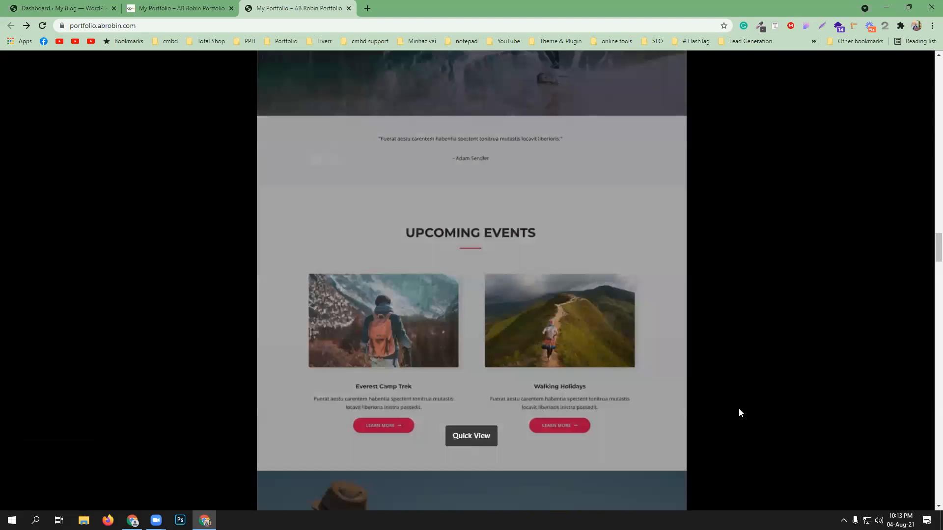
scroll(739, 410, up, 4)
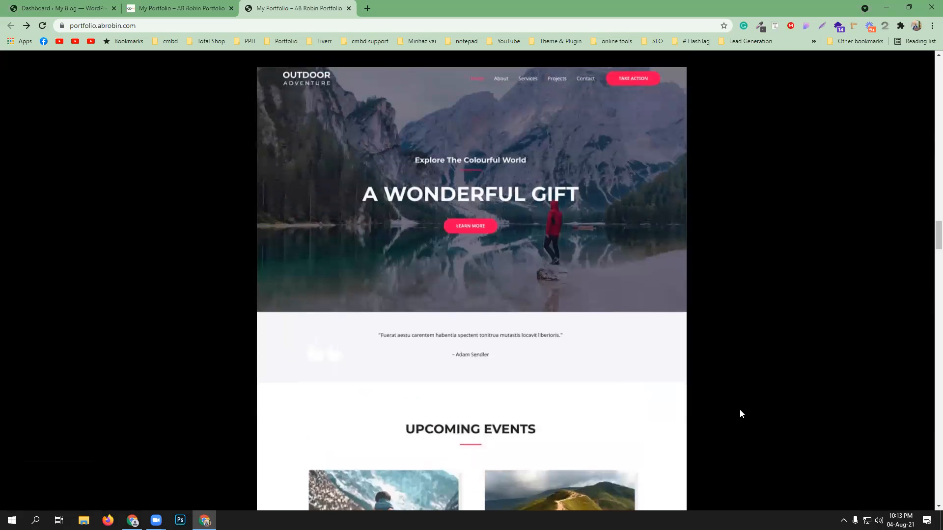
scroll(740, 409, down, 1)
click(535, 347)
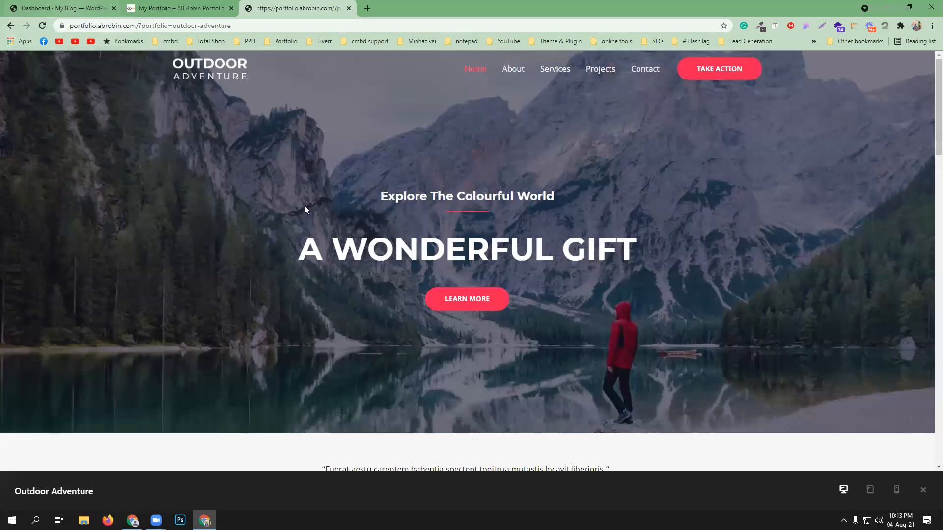
Step: Return to the WordPress dashboard and open the site's theme management page in a separate browser tab
click(81, 4)
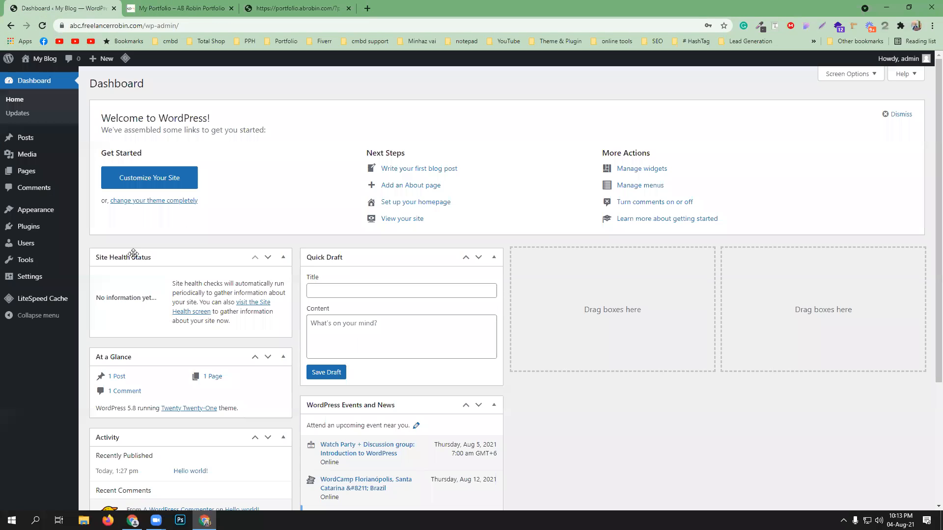
mouse_move(43, 211)
middle_click(99, 213)
click(166, 9)
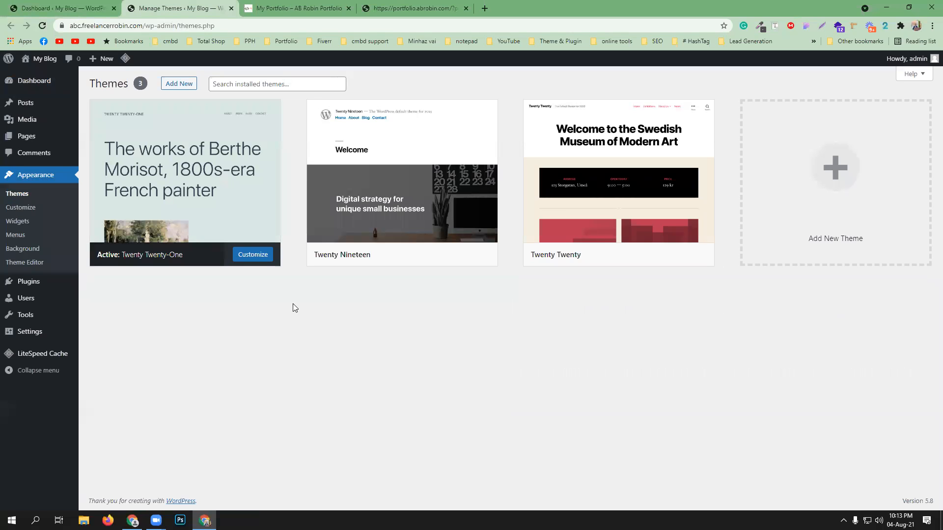
Step: Install the Astra theme from the popular themes and activate it on the site
click(181, 82)
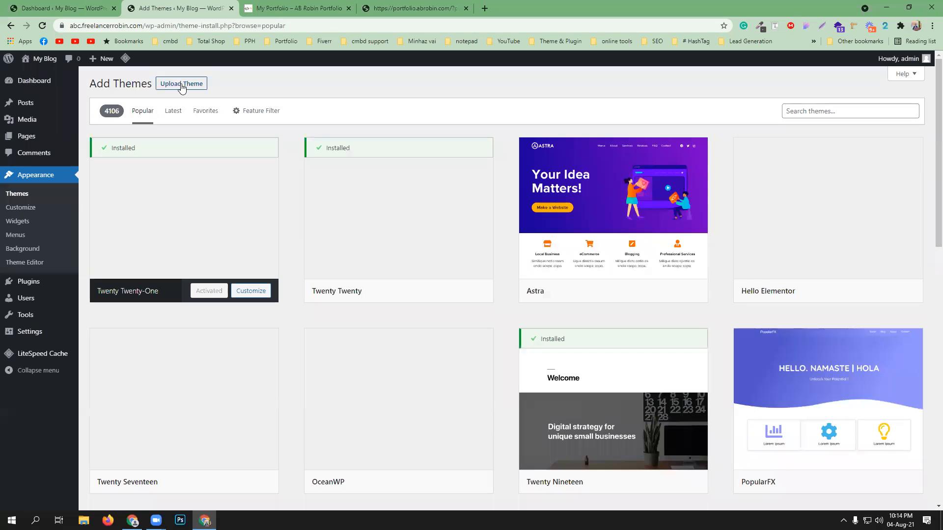
mouse_move(634, 287)
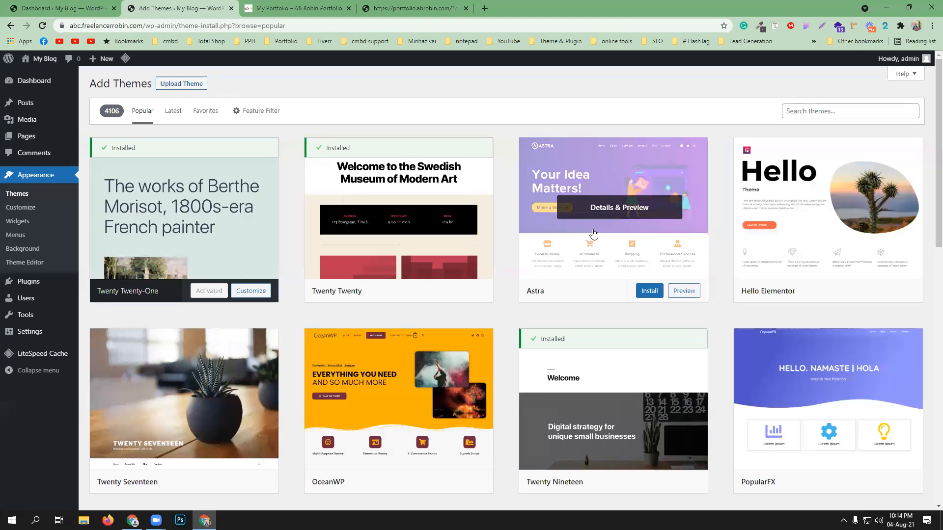
click(650, 292)
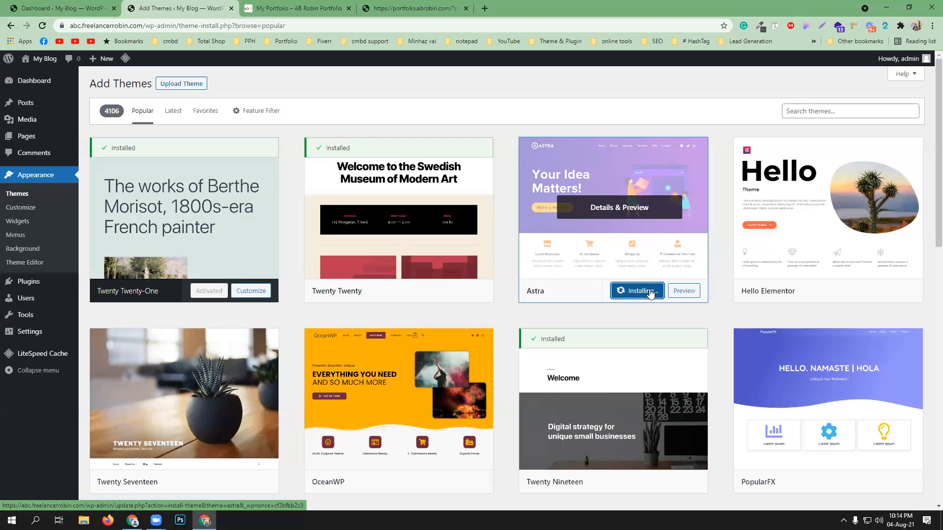
click(626, 293)
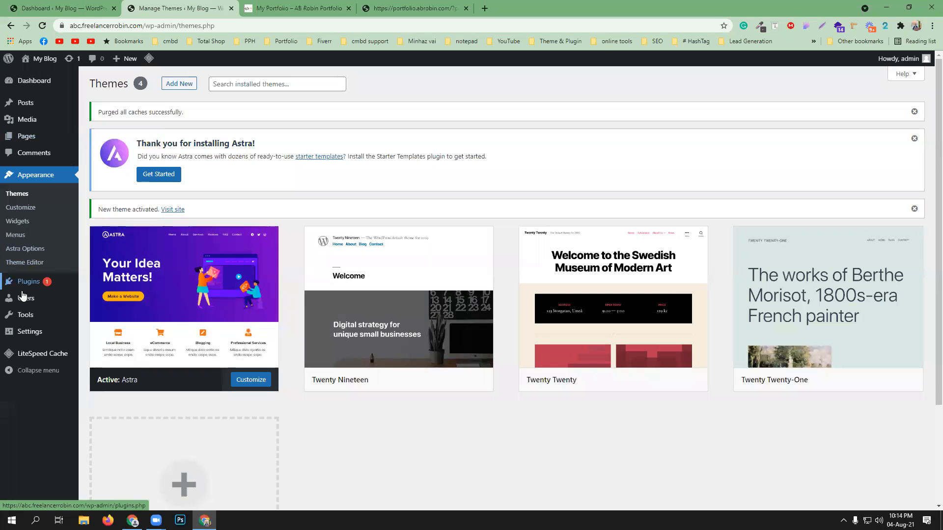
Step: Open the installed plugins page in a separate browser tab and bring up the upload form for adding a plugin
mouse_move(26, 285)
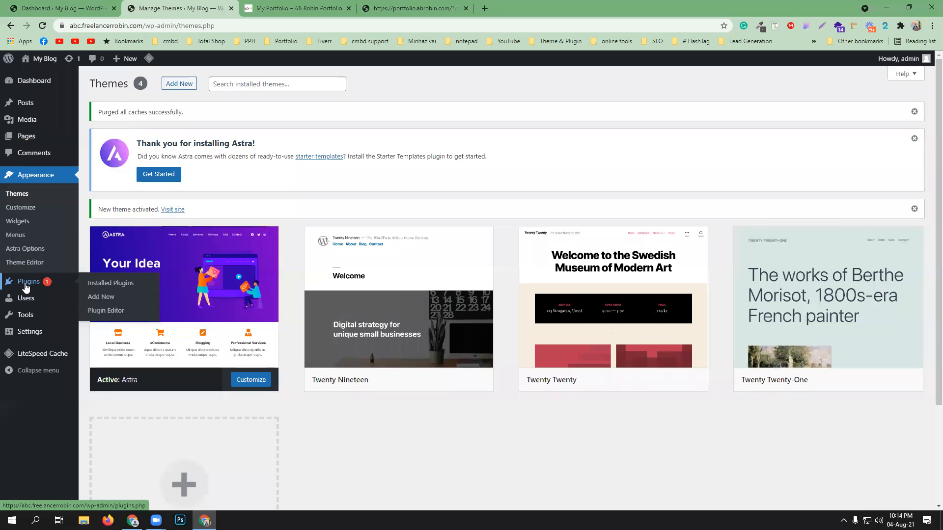
middle_click(108, 288)
click(285, 6)
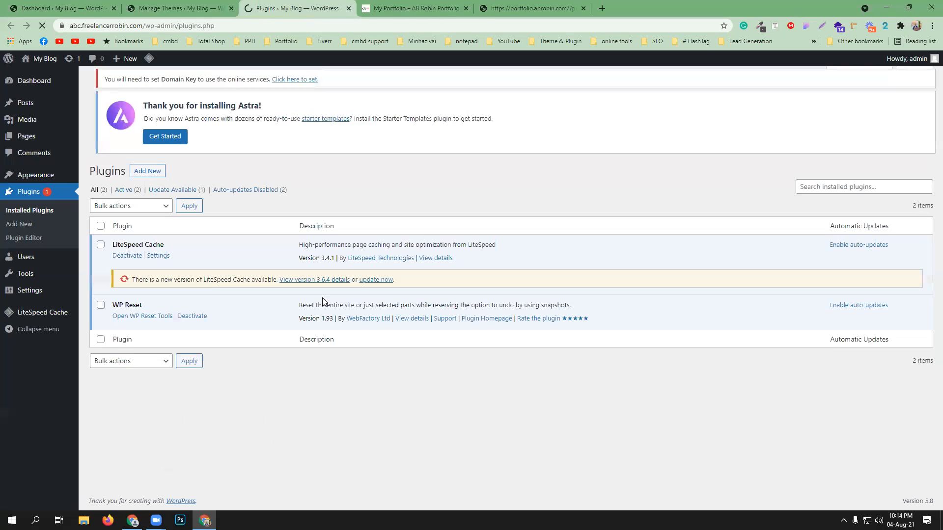
click(141, 87)
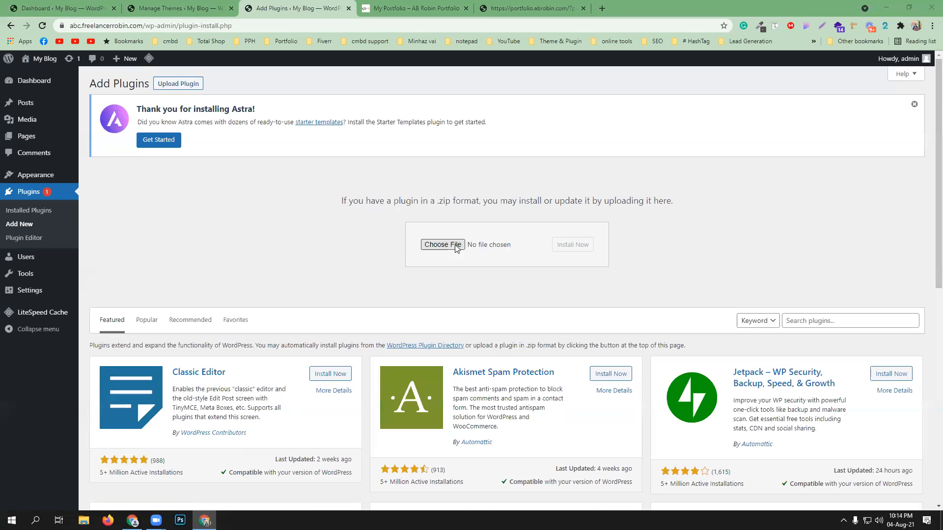
Step: Upload elementor.zip from the portfolio website folder in Downloads, then install and activate the Elementor plugin
click(455, 245)
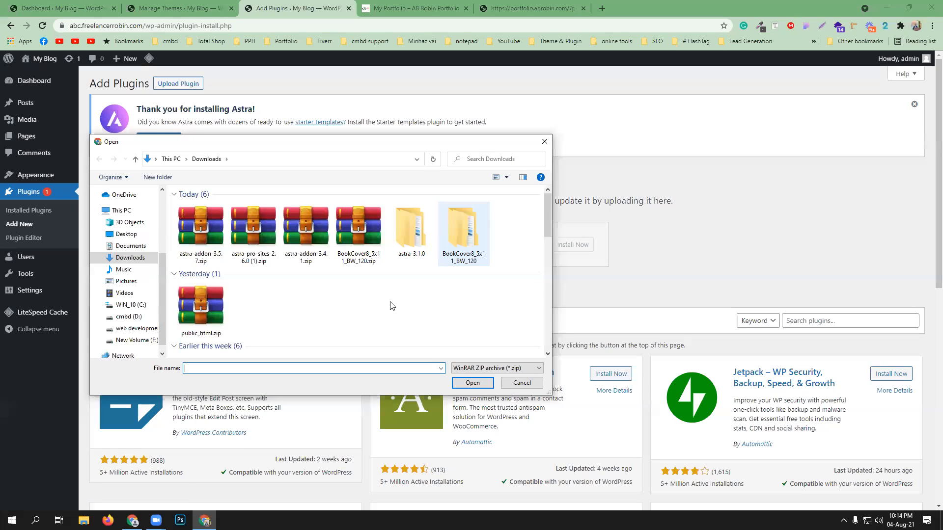
scroll(434, 279, down, 10)
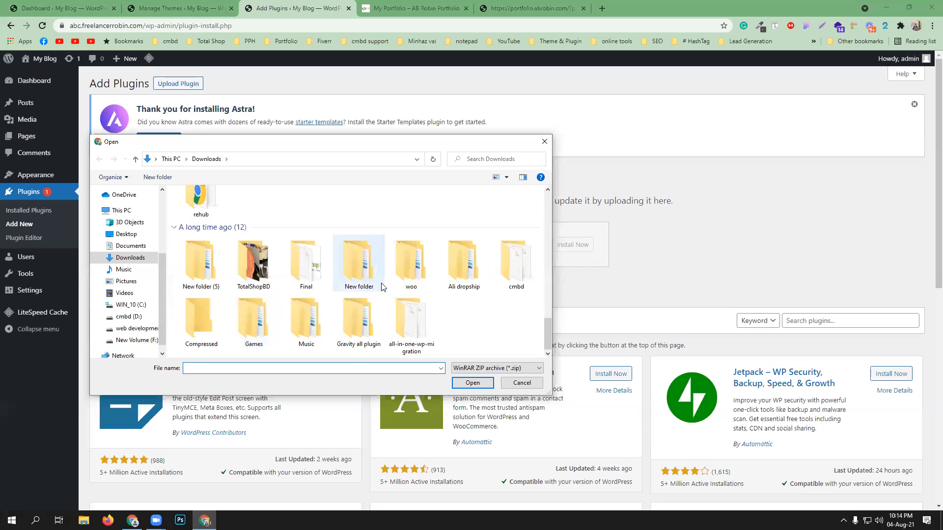
scroll(381, 286, up, 2)
double_click(305, 212)
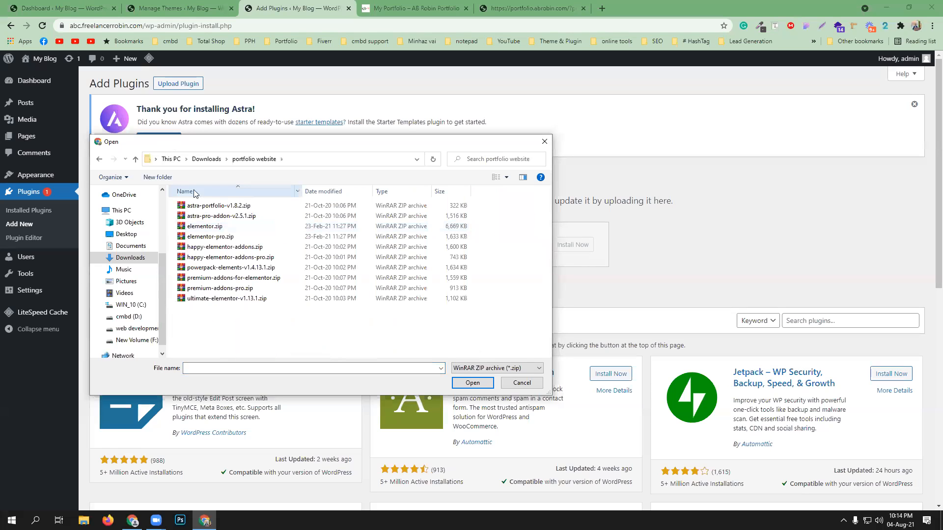
double_click(205, 226)
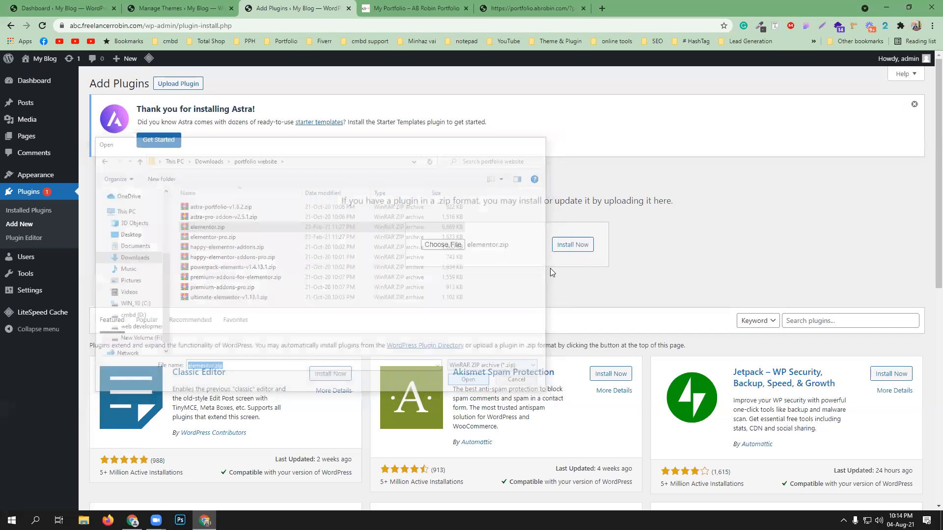
click(566, 248)
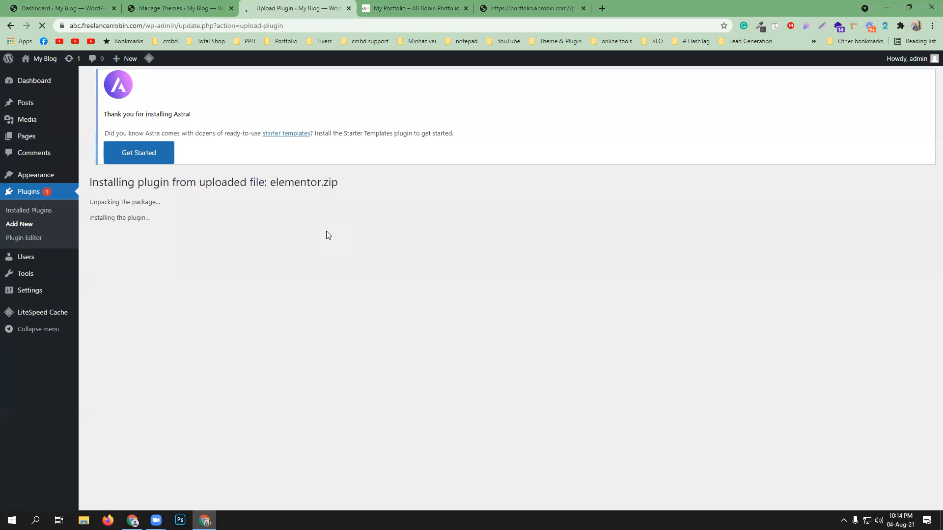
click(109, 232)
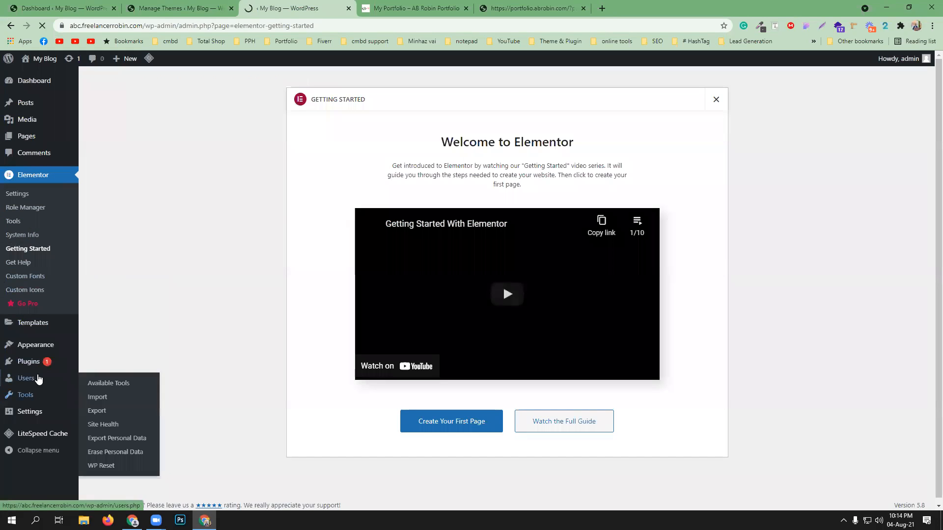
Step: Upload elementor-pro.zip as another new plugin, install it and activate it
mouse_move(29, 365)
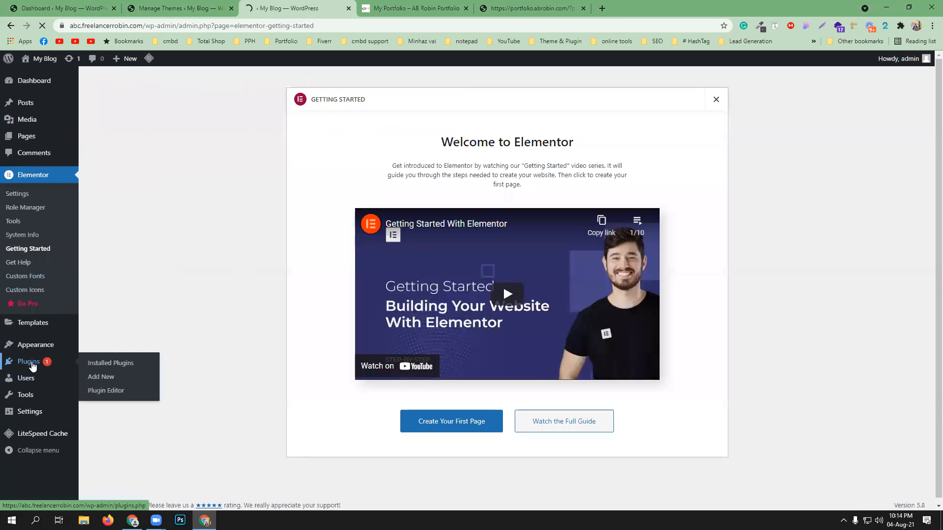
click(32, 364)
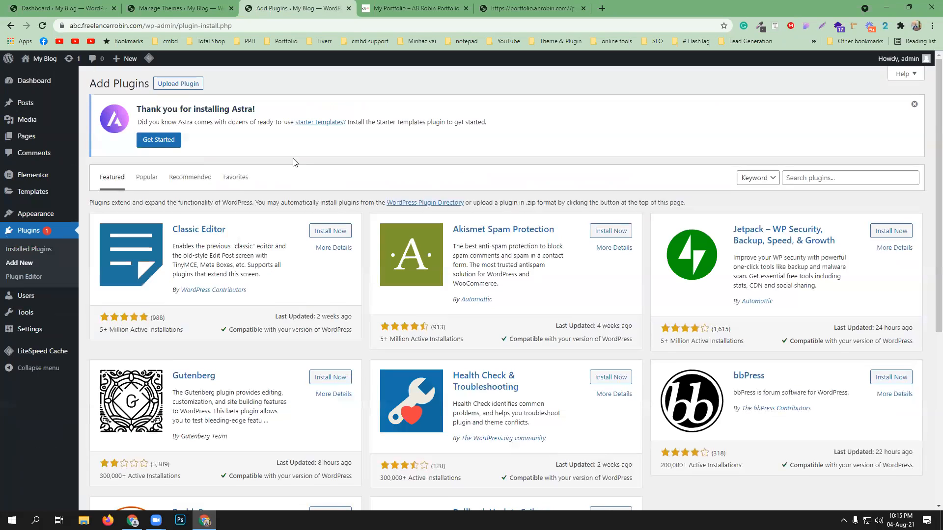
click(187, 85)
click(442, 244)
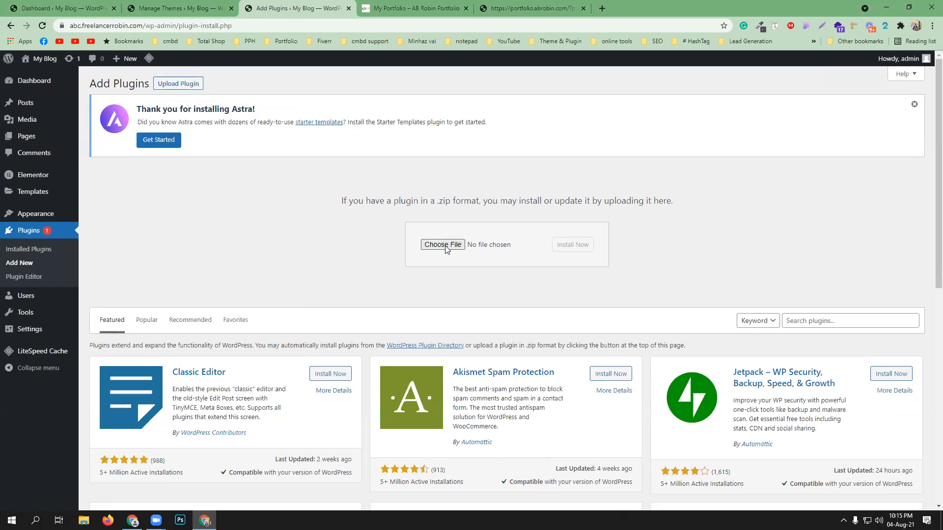
click(211, 236)
click(472, 382)
click(564, 246)
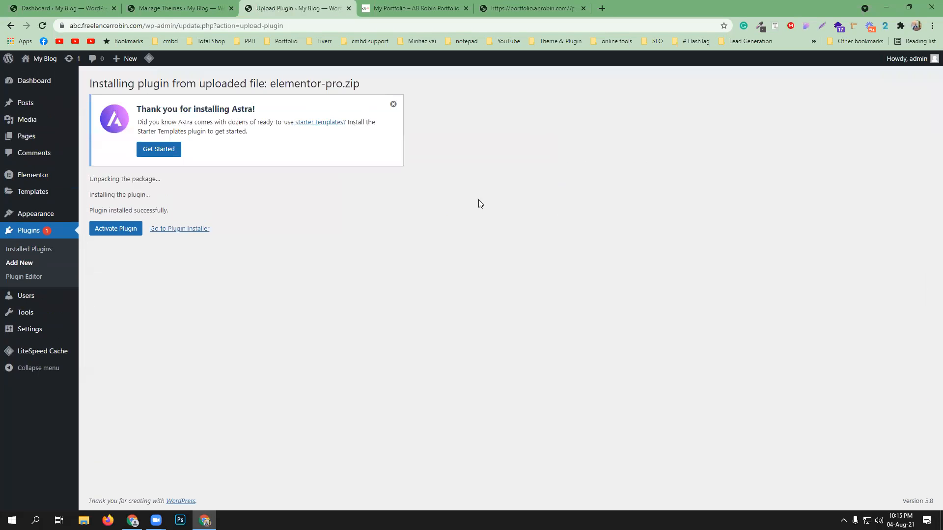
click(140, 229)
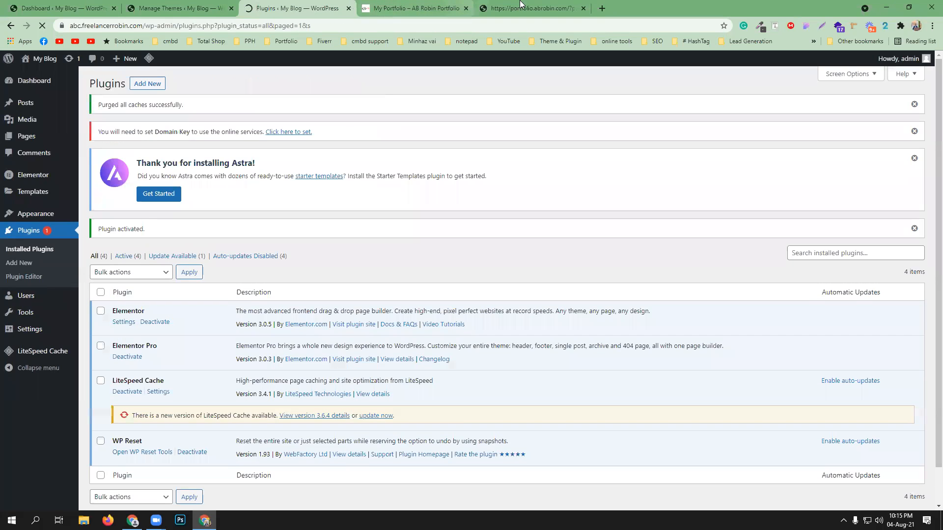
Step: Search the plugin directory for "astra starter site", then install and activate the Starter Templates plugin
click(531, 8)
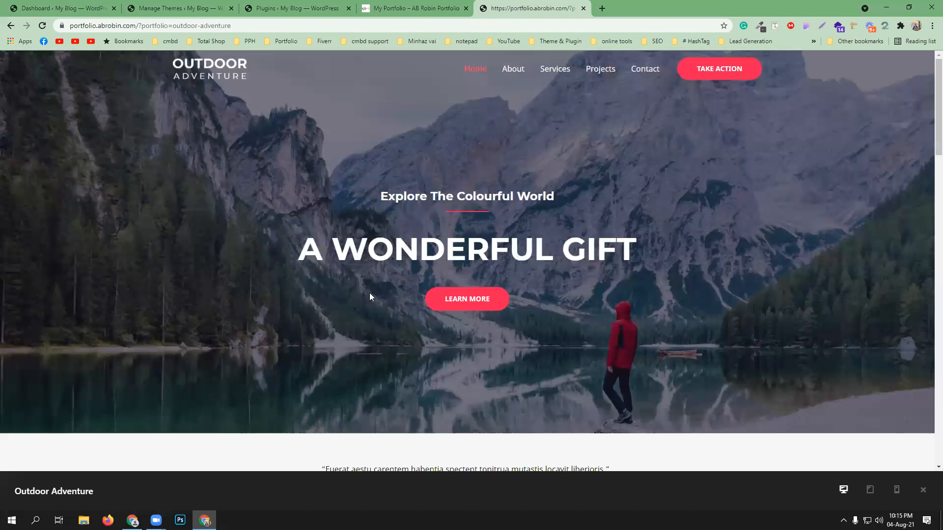
click(268, 3)
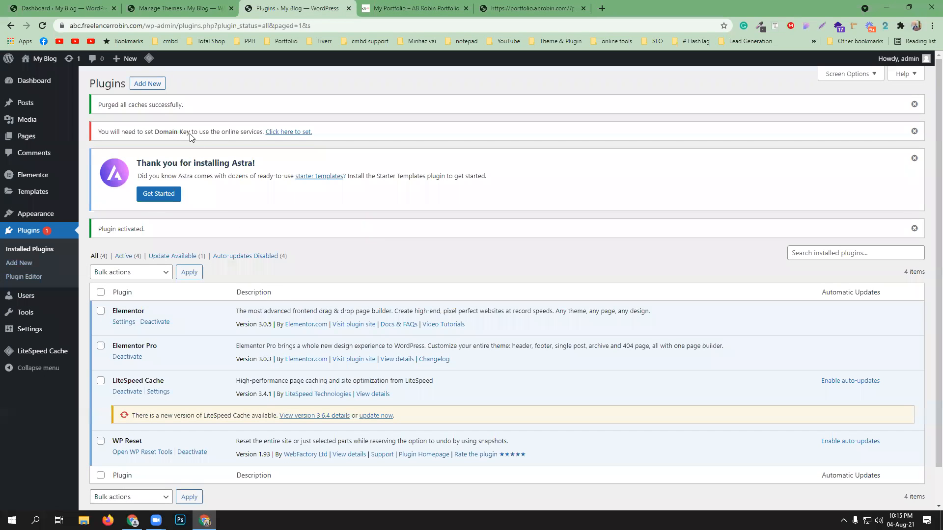
click(157, 87)
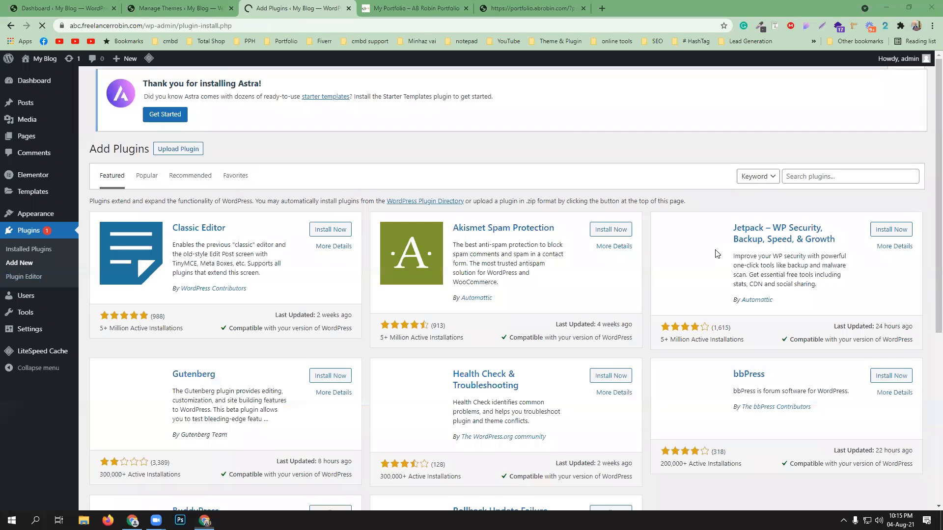
click(821, 177)
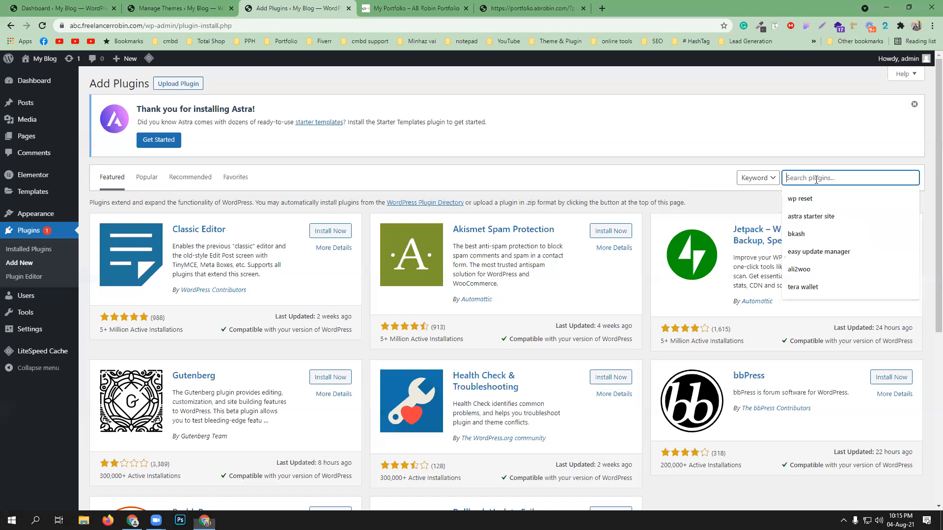
click(823, 213)
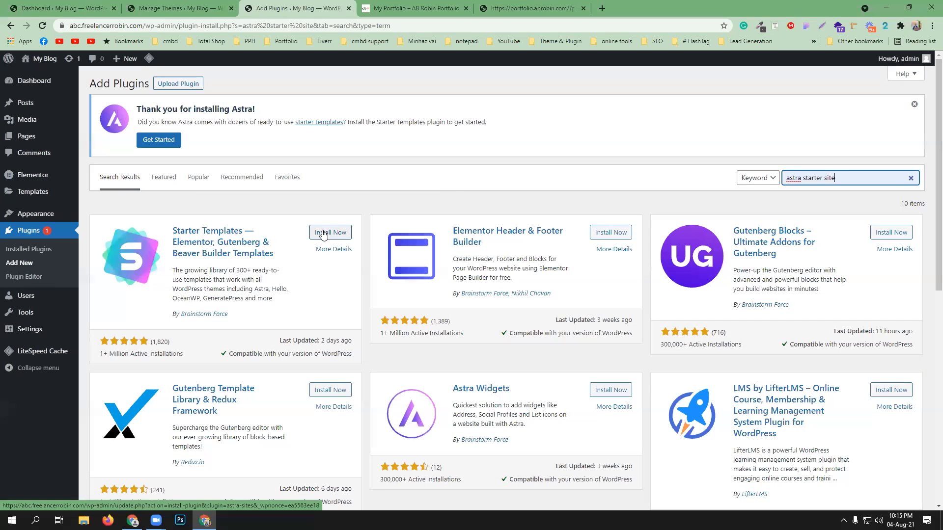
click(323, 234)
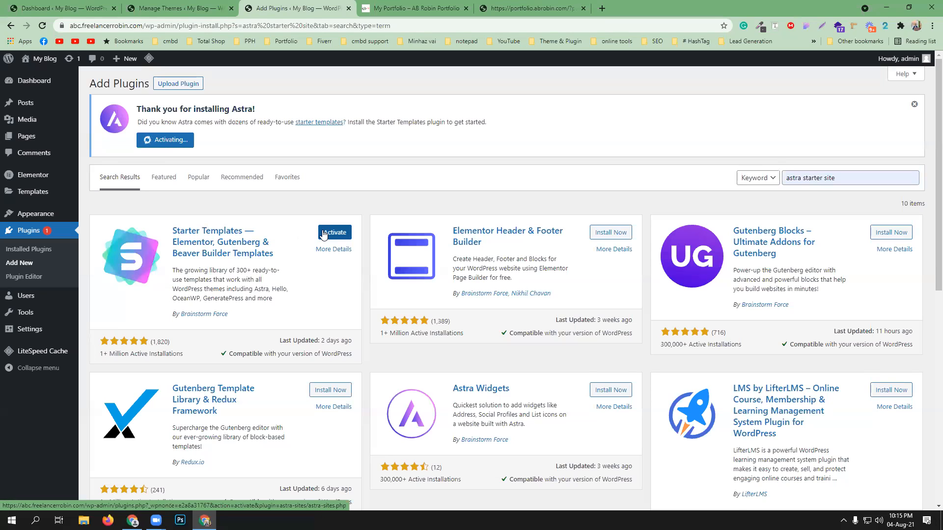
click(323, 232)
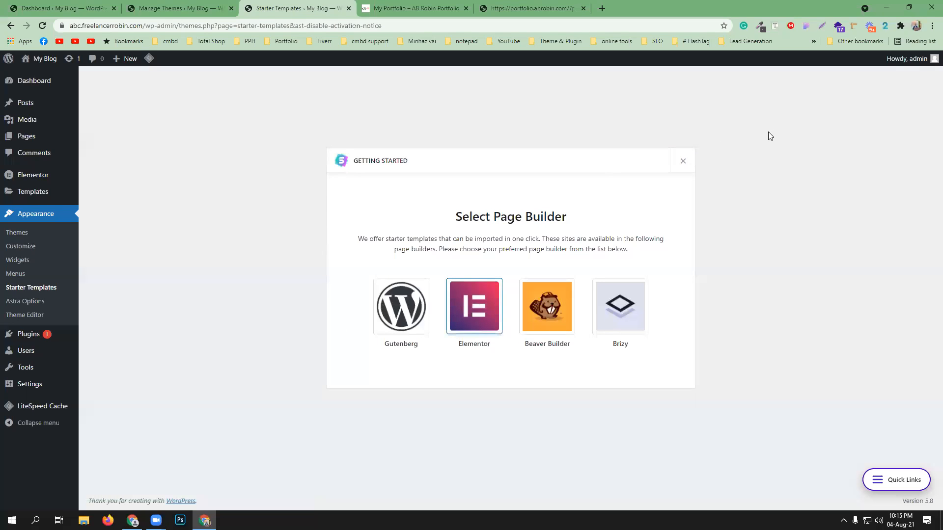
Step: Dismiss the page builder selection and reopen the Starter Templates library from the site dashboard
click(680, 162)
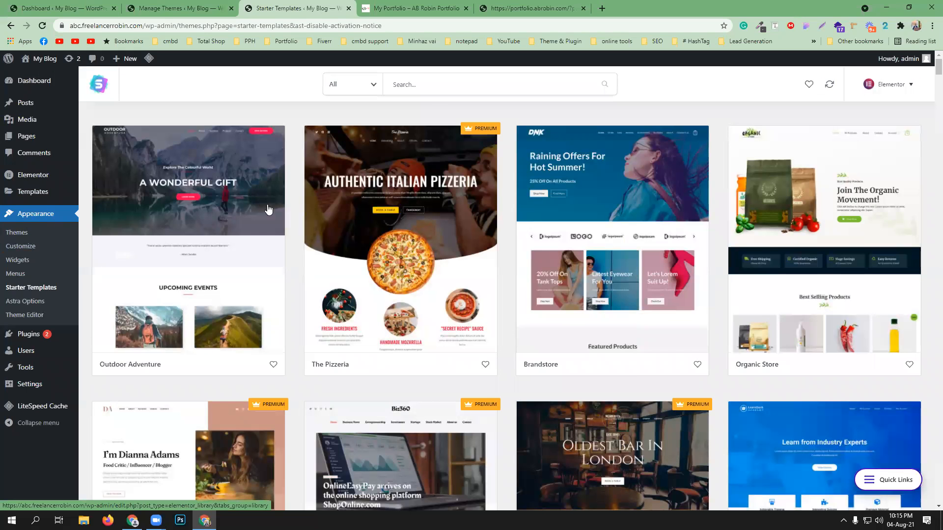
click(32, 83)
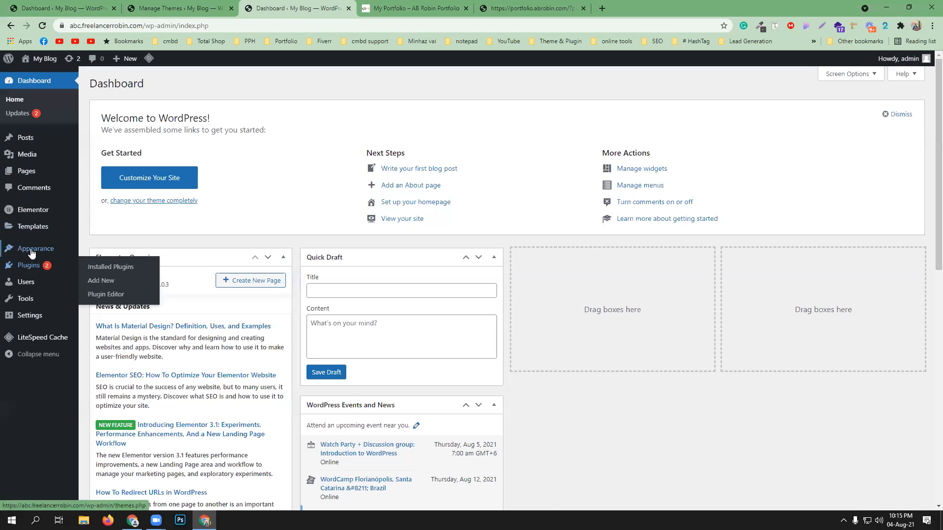
mouse_move(30, 249)
click(120, 307)
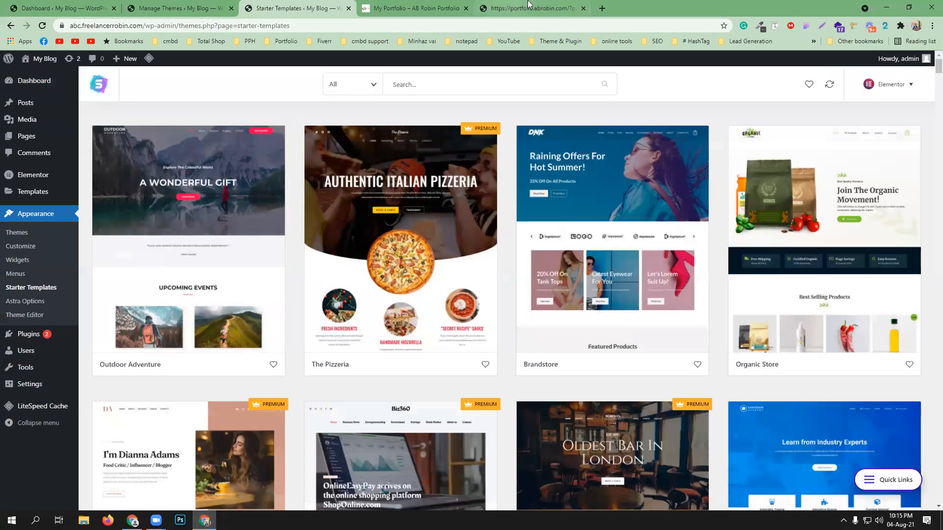
Step: Check the design's name in the portfolio preview, search the starter templates for "outdoor" and open the Outdoor Adventure template
click(537, 5)
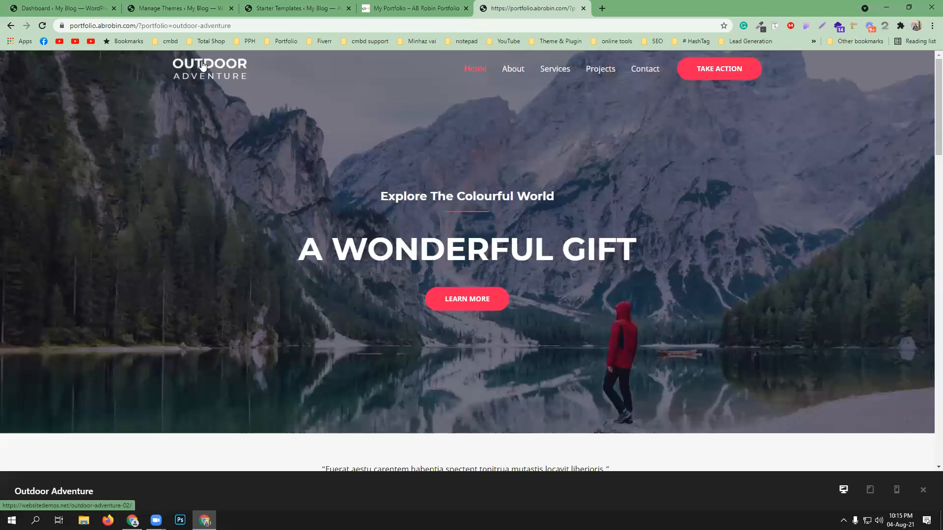
click(273, 8)
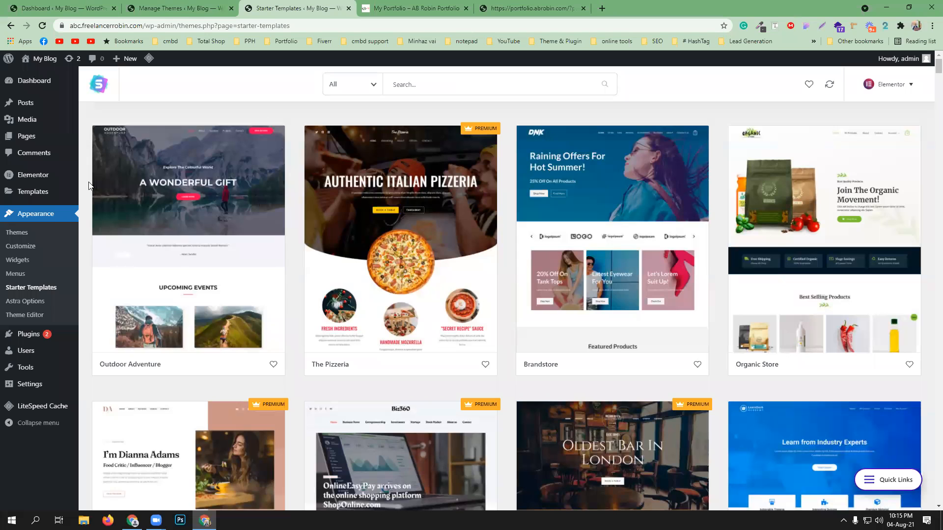
click(423, 80)
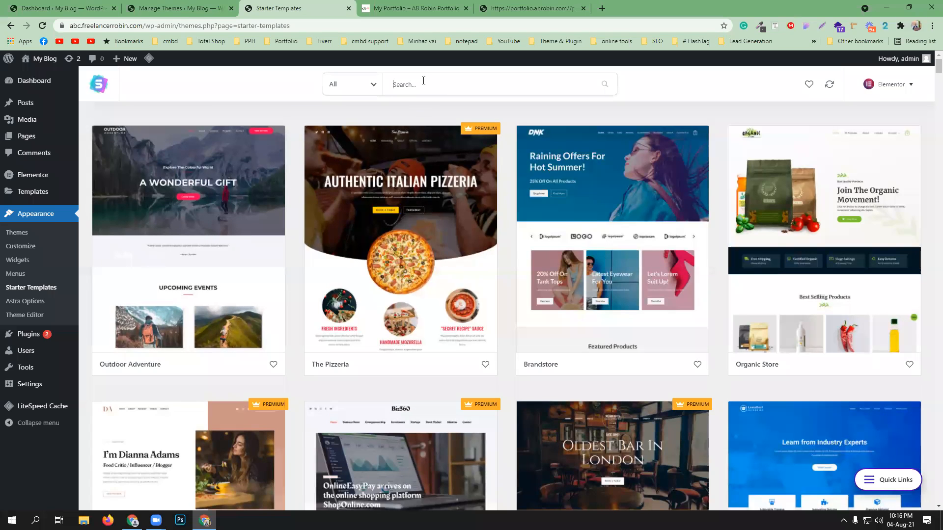
text(out)
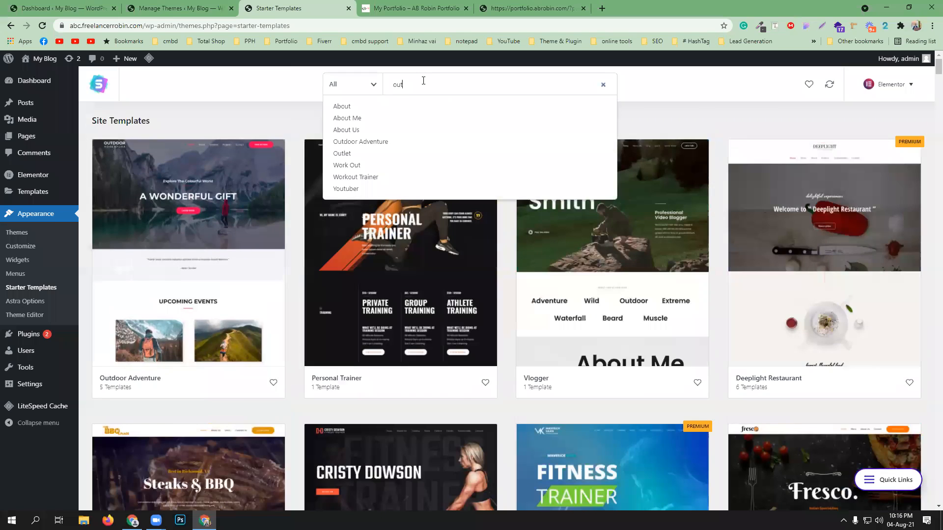
text(door)
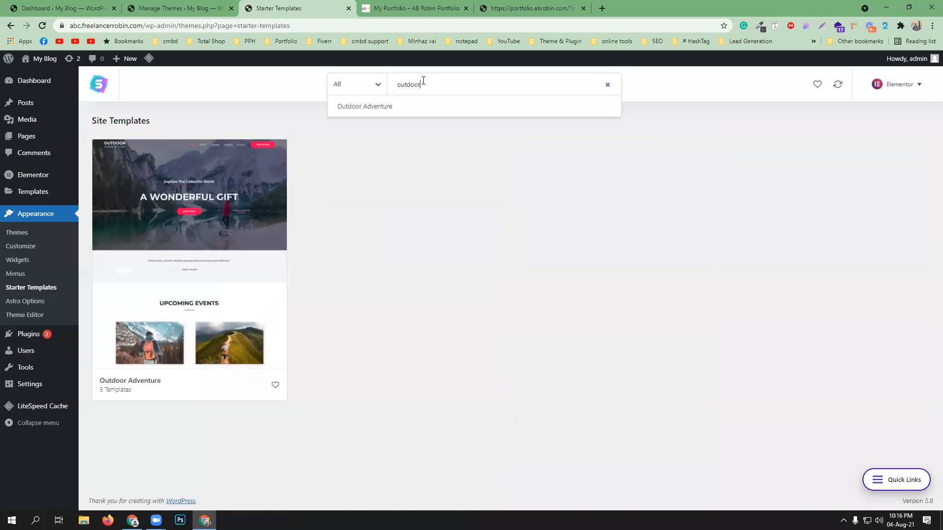
click(315, 330)
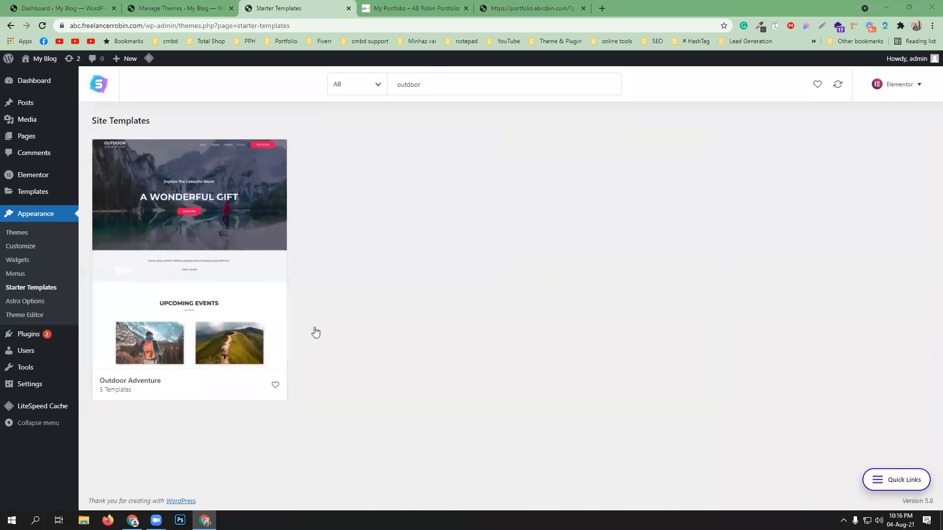
click(162, 339)
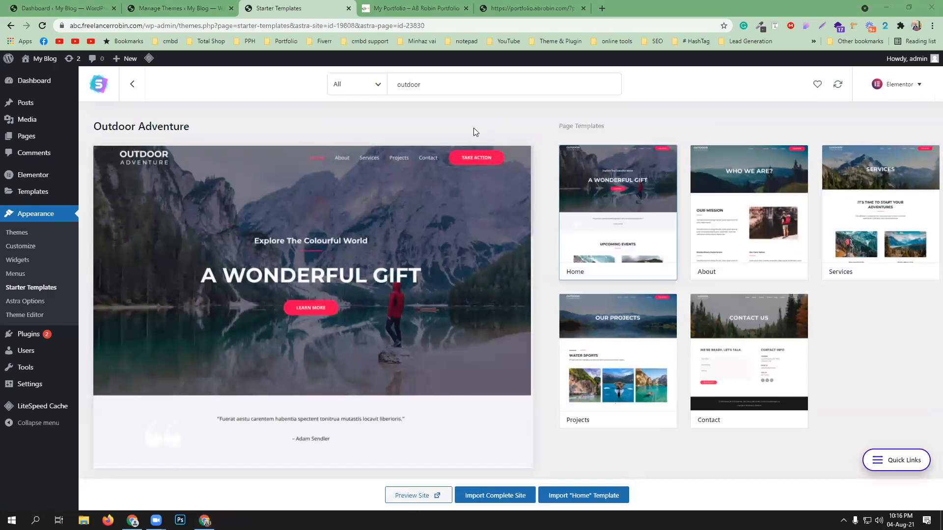
Step: Compare the Outdoor Adventure template with the portfolio preview, and view its Services and Home page templates
click(540, 8)
scroll(202, 155, down, 8)
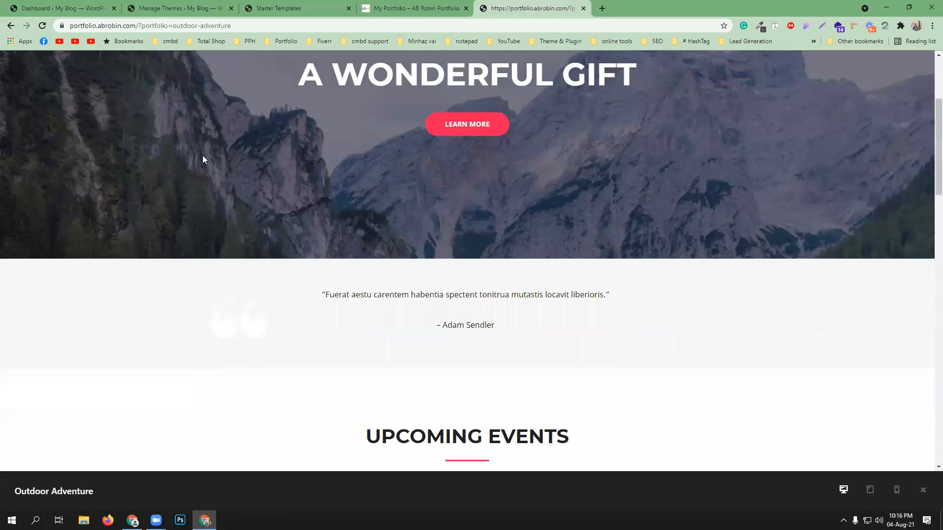
scroll(200, 154, up, 8)
click(313, 6)
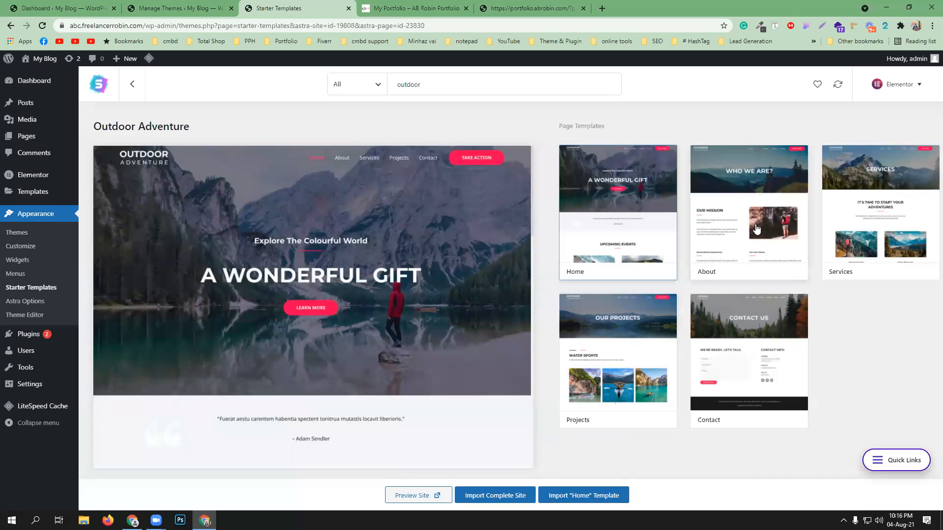
click(838, 218)
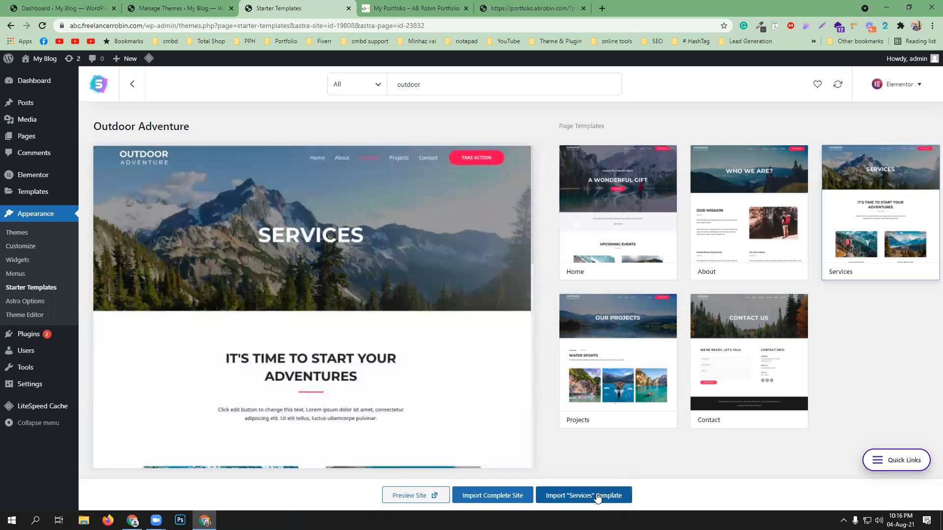
click(611, 270)
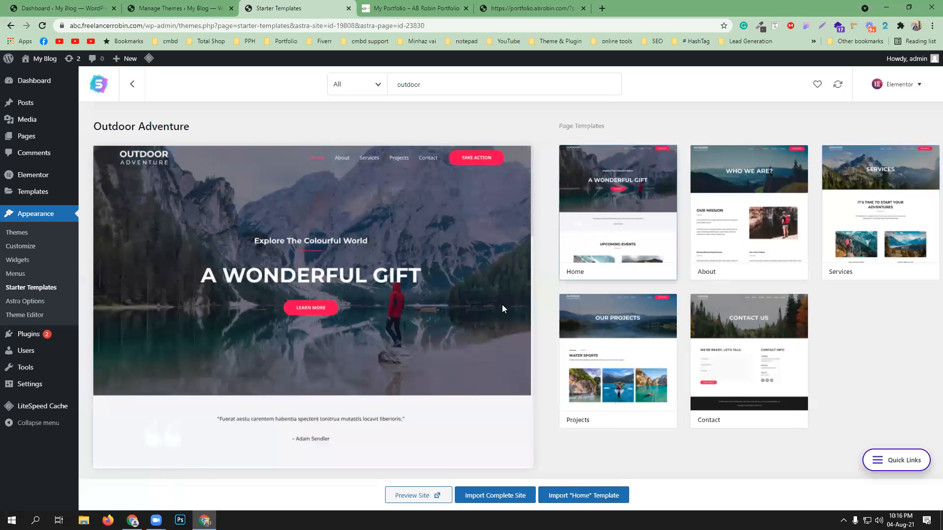
Step: Import the complete Outdoor Adventure site, giving Intermediate as the WordPress level and Myself/My company as who the website is for
click(496, 496)
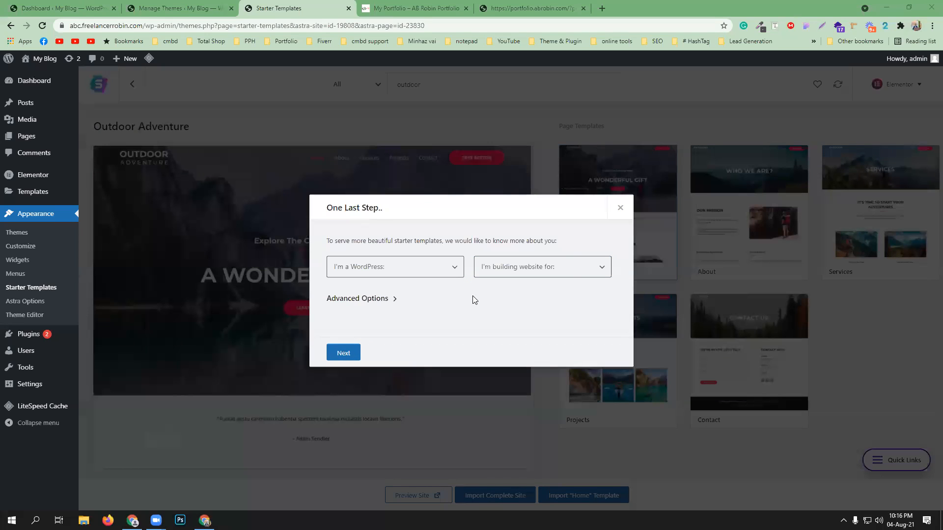
click(445, 274)
click(420, 306)
click(524, 270)
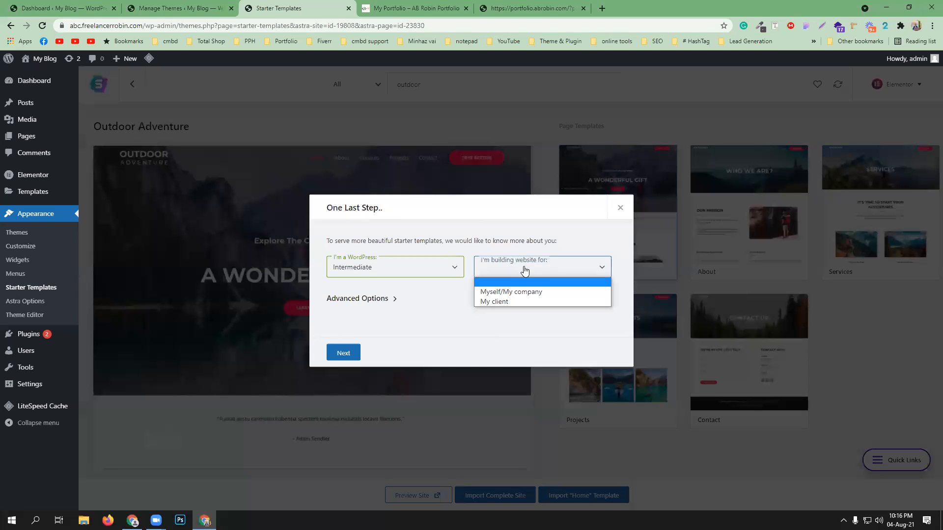
click(538, 291)
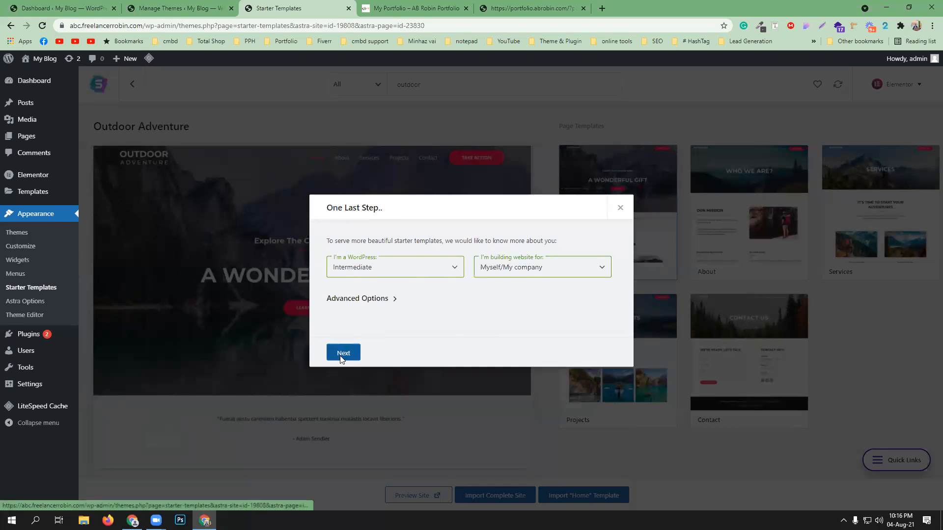
click(342, 353)
click(376, 267)
click(369, 288)
click(525, 267)
click(517, 291)
click(478, 304)
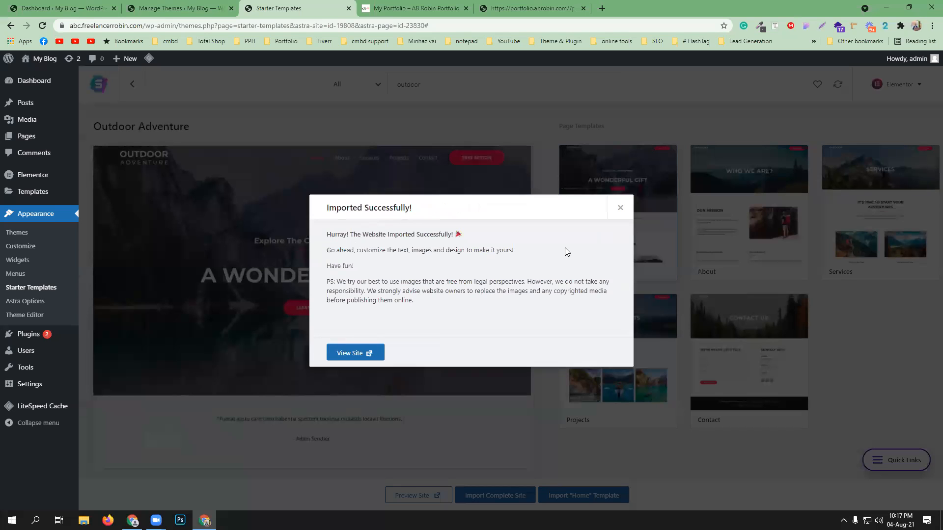
Step: View the imported site and look through its Home and About pages
click(363, 352)
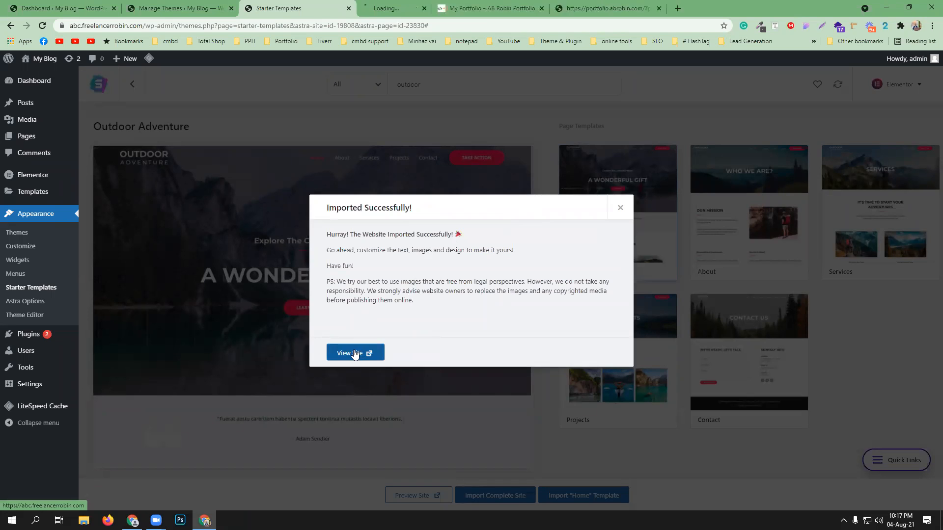
click(404, 10)
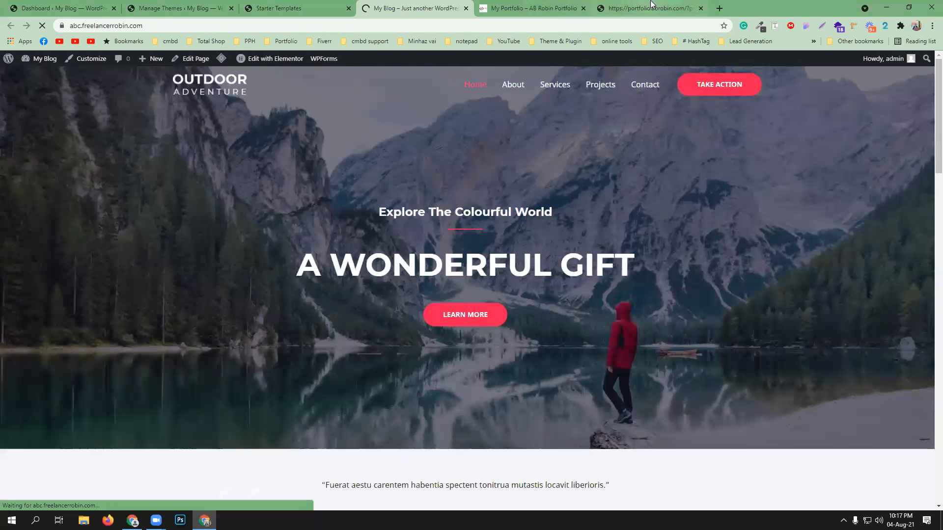
click(648, 8)
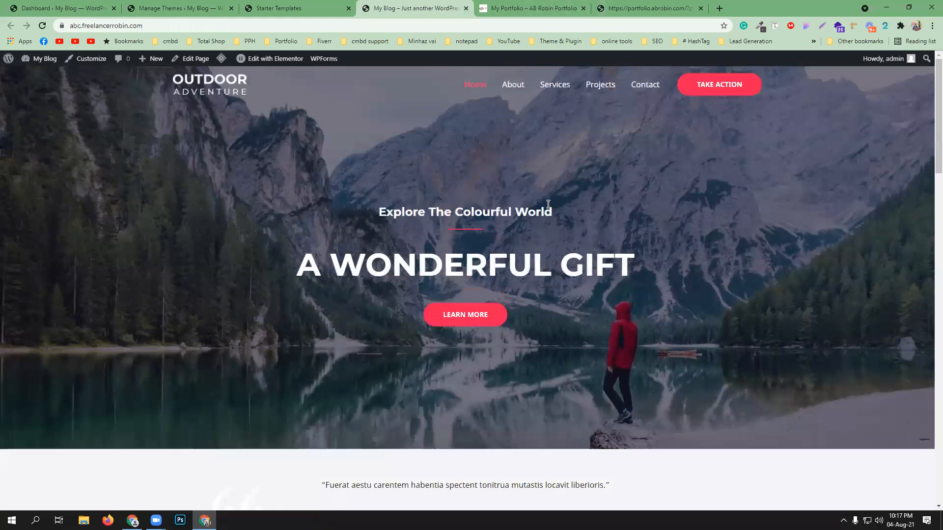
scroll(548, 203, down, 20)
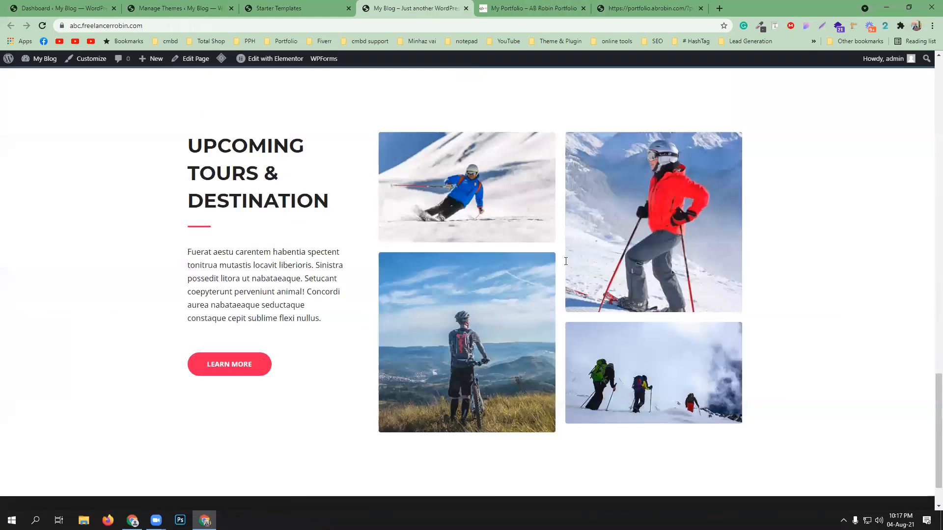
scroll(566, 261, down, 1)
scroll(563, 260, up, 20)
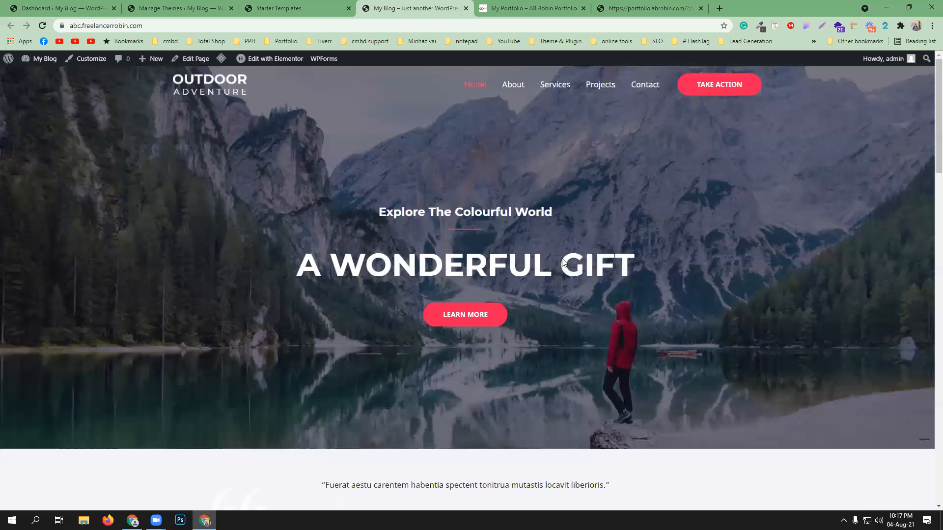
click(512, 90)
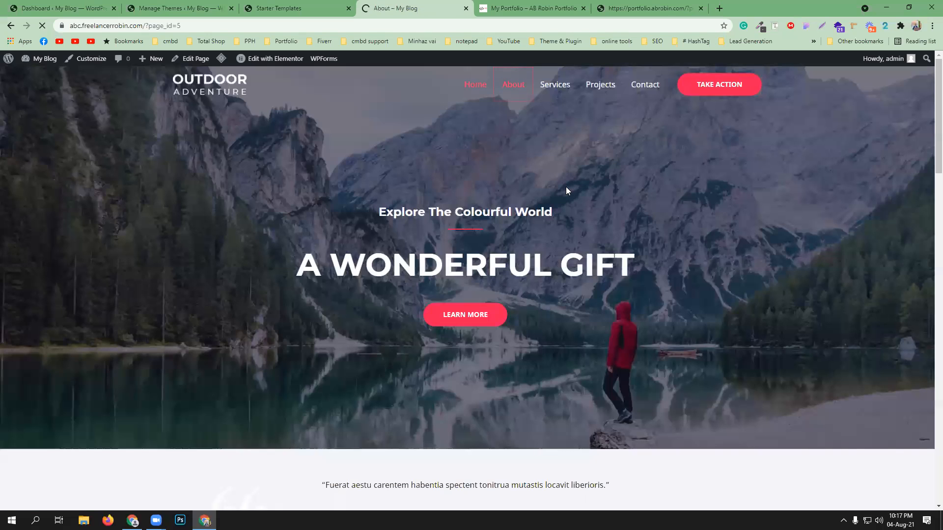
scroll(491, 337, down, 6)
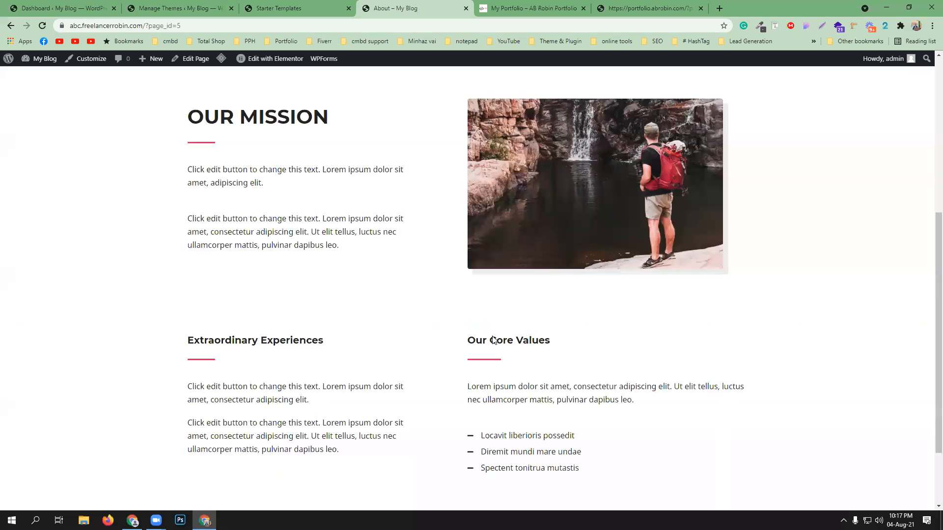
scroll(488, 316, up, 6)
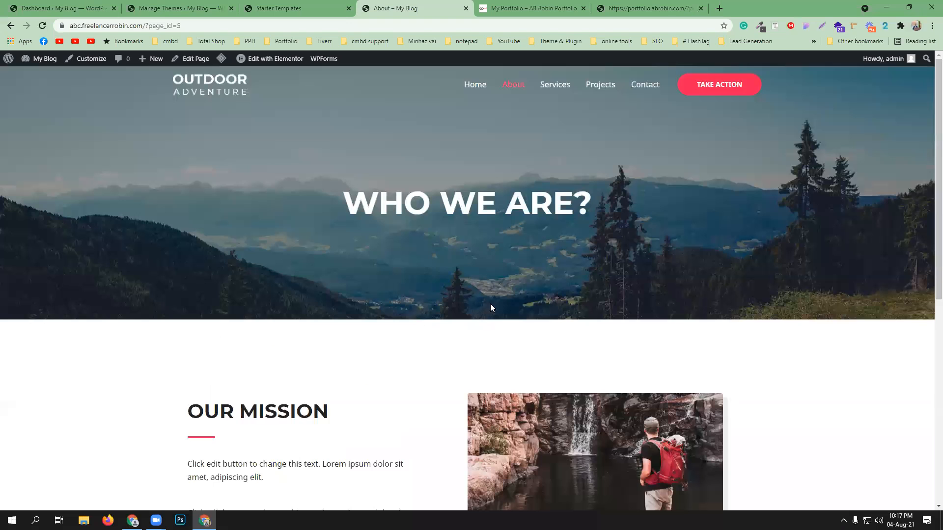
Step: Open the Home page for editing with Elementor from the site's list of pages
click(257, 4)
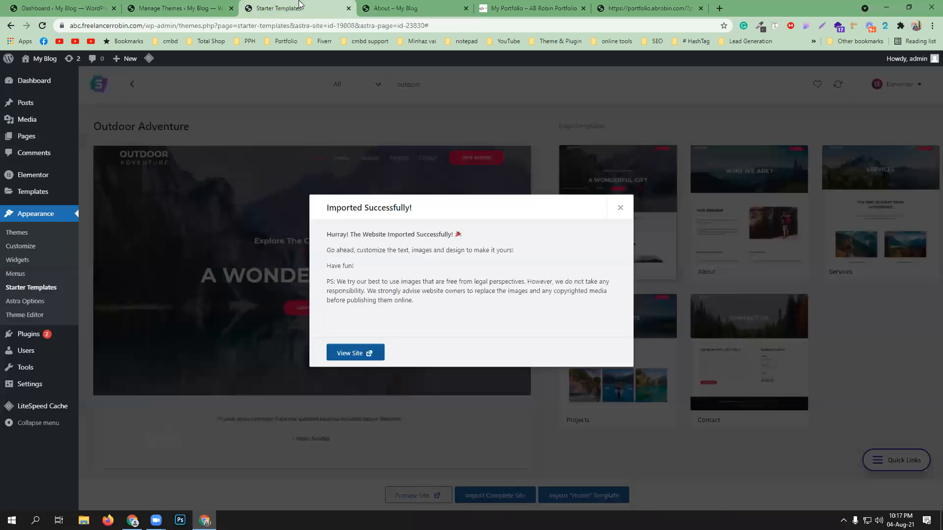
click(23, 136)
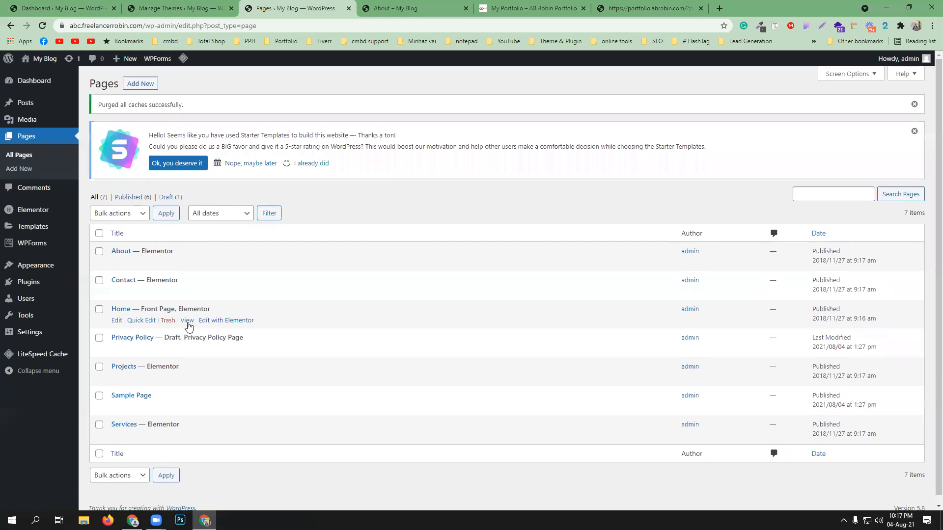
middle_click(223, 321)
click(381, 8)
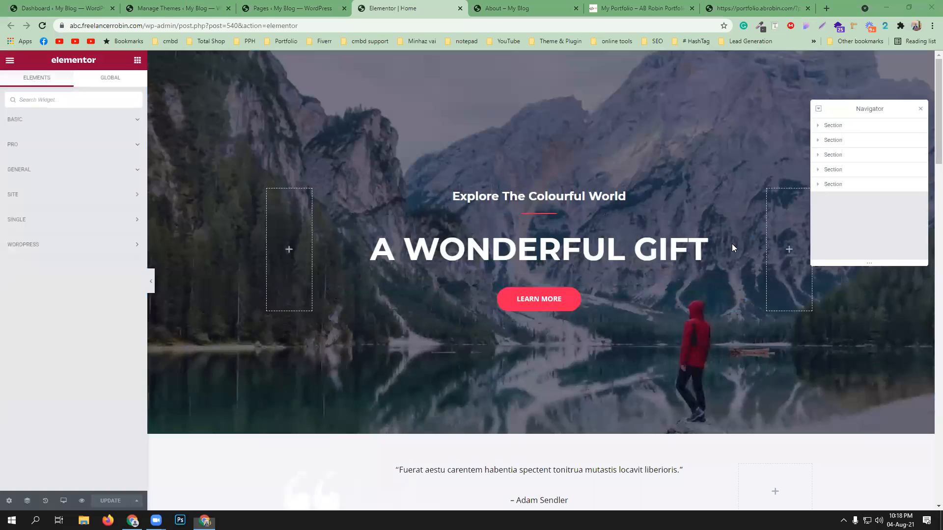
Step: Change the small heading above the hero title to "Explore The Colourful web"
click(563, 198)
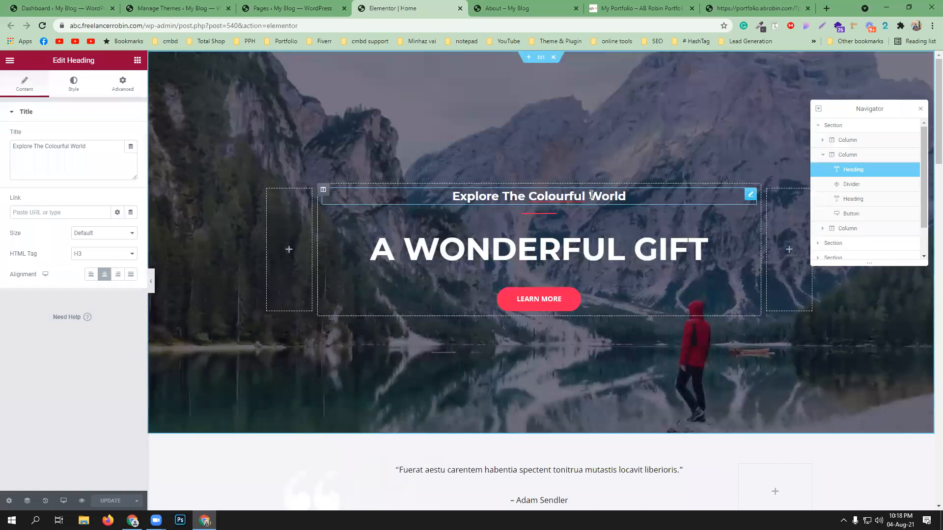
drag(594, 194, 602, 195)
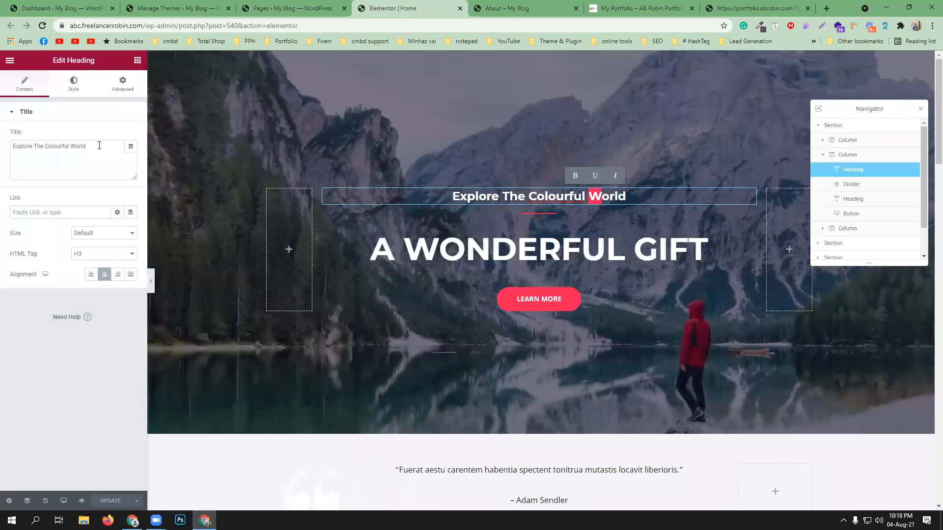
double_click(72, 145)
text(web)
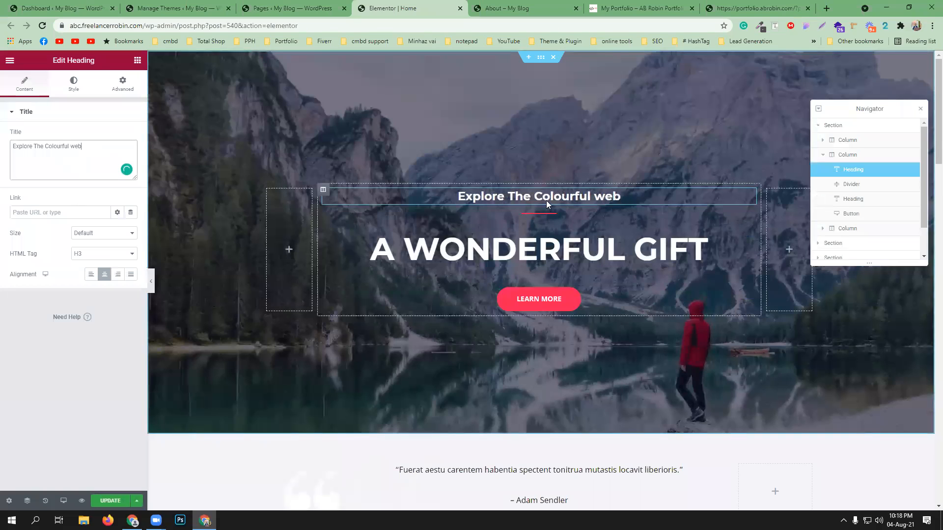
Step: Examine the hero section's background settings and the content settings of the Everest Camp Trek image and image box
click(540, 59)
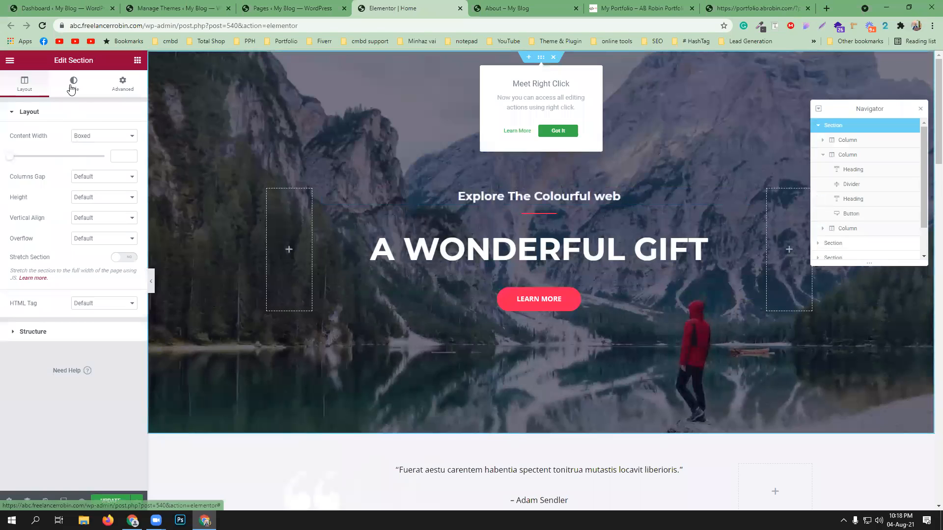
click(72, 83)
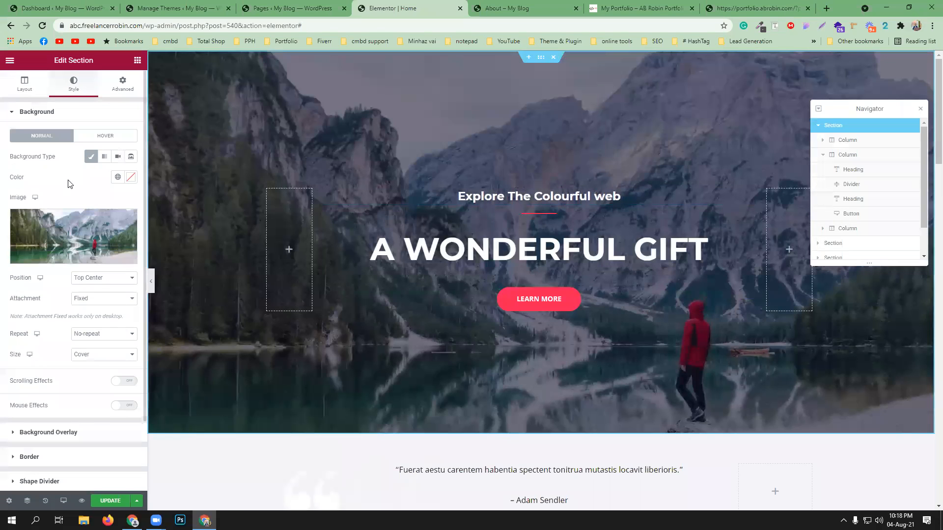
scroll(587, 234, down, 4)
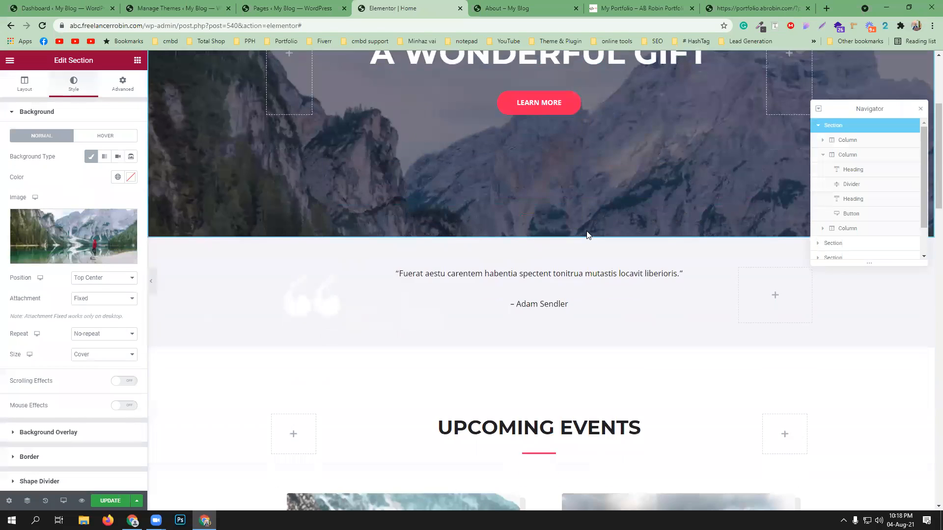
scroll(587, 234, down, 2)
scroll(522, 269, down, 1)
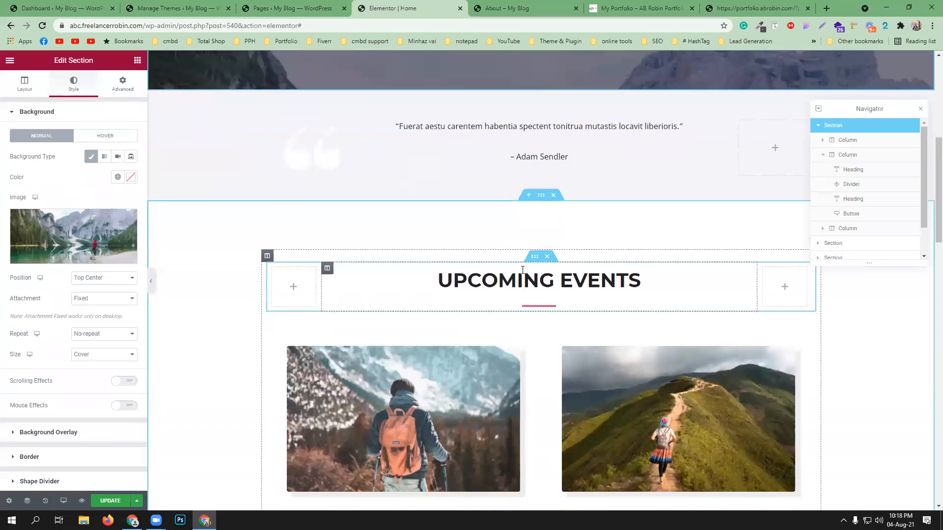
scroll(522, 270, down, 4)
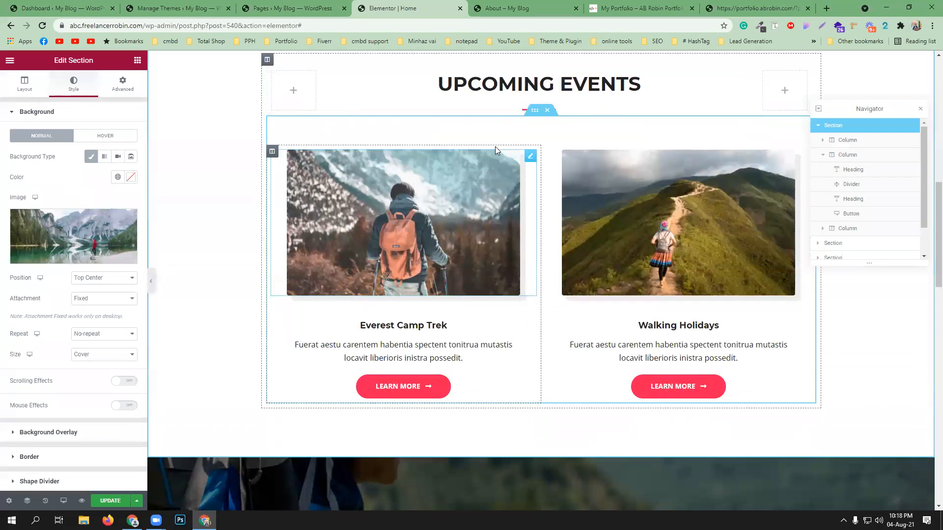
click(495, 152)
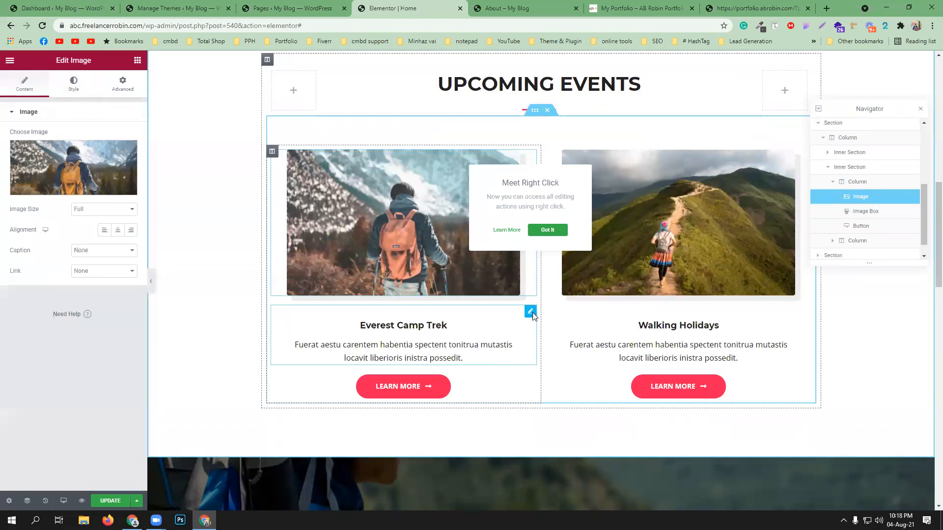
click(531, 313)
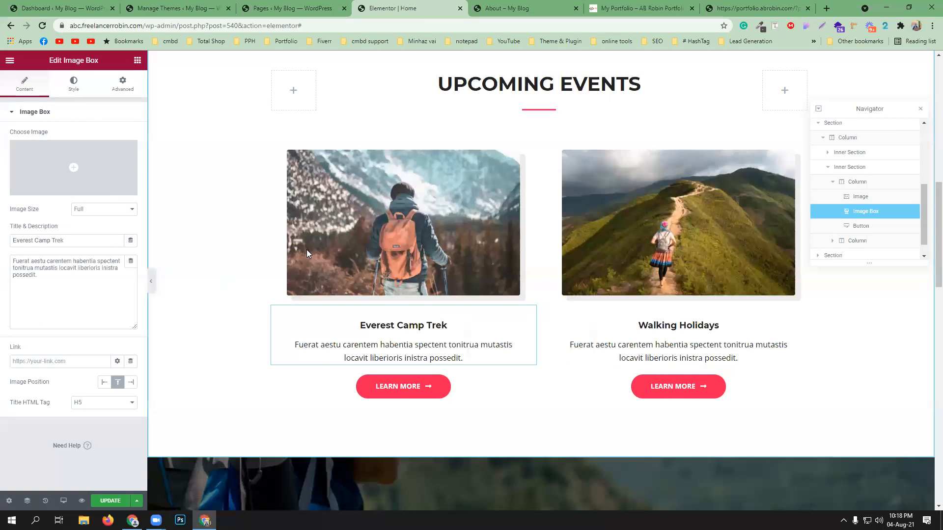
Step: Look over the page's upper sections and examine the background style settings of the Explore The World section
scroll(307, 253, up, 10)
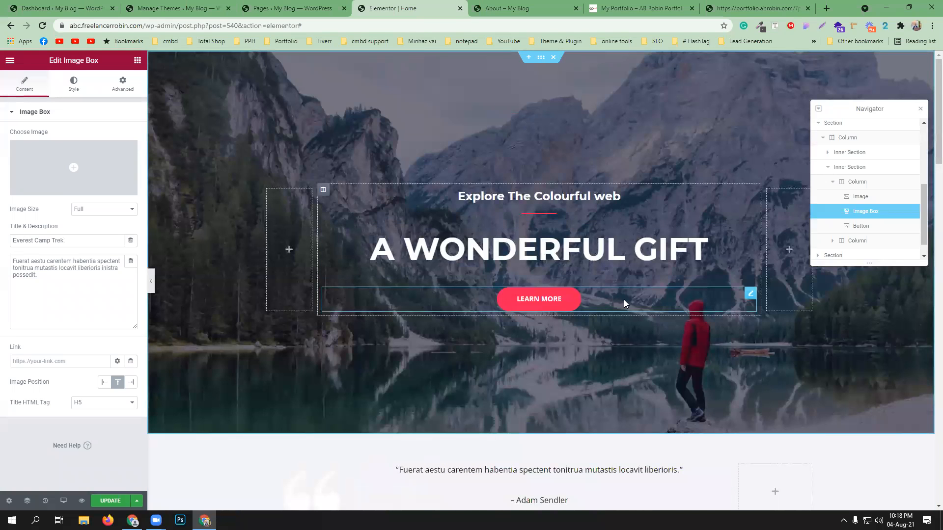
scroll(624, 298, down, 4)
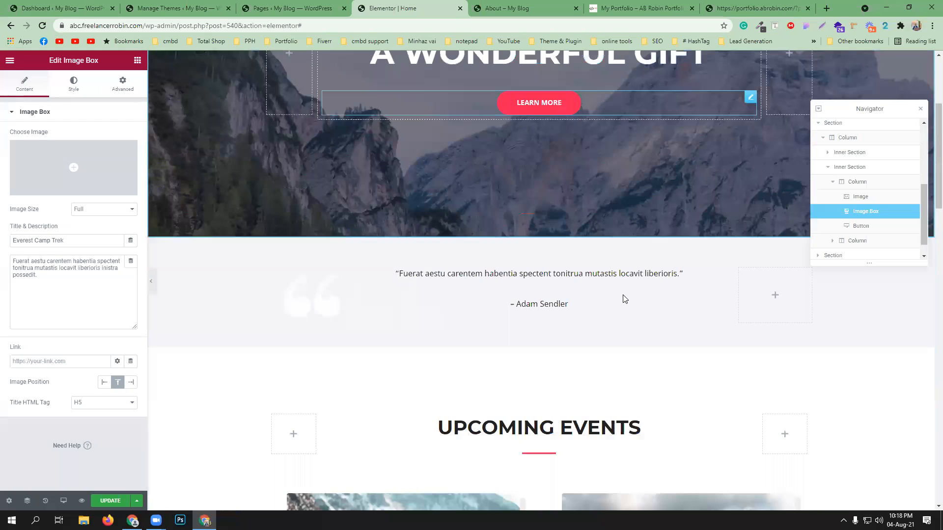
scroll(623, 295, down, 8)
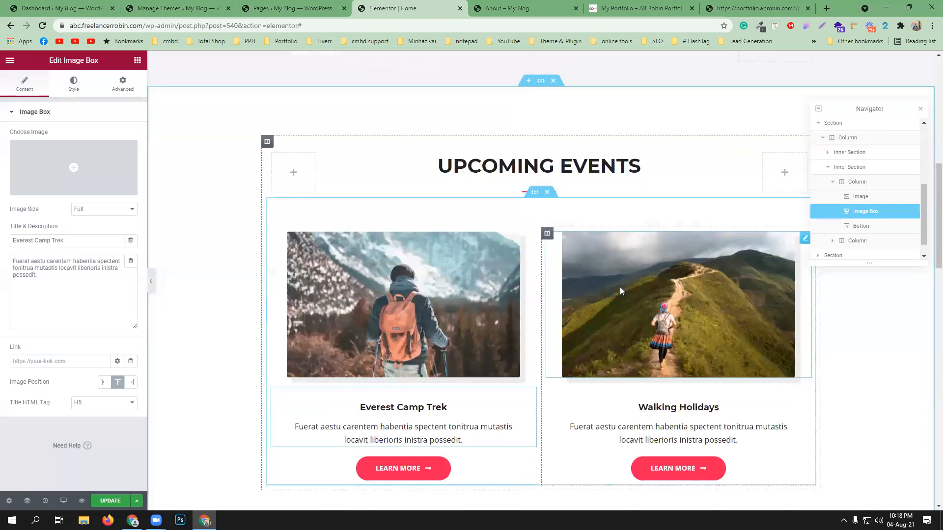
scroll(580, 238, down, 6)
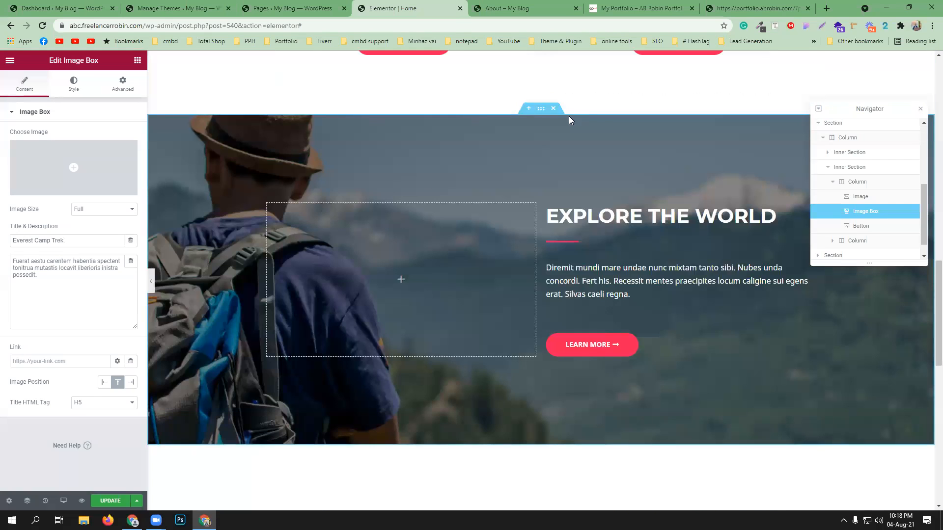
click(541, 108)
click(75, 84)
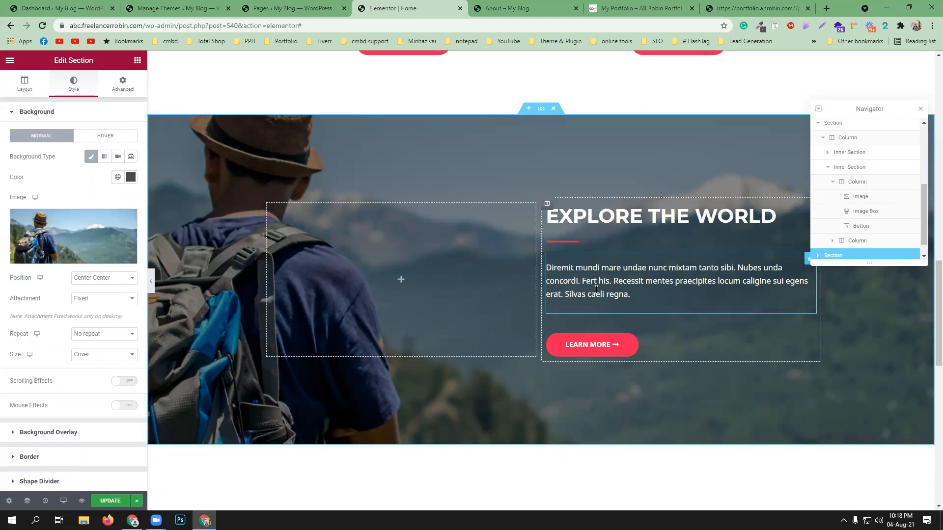
Step: Add an empty single-column section between the Explore The World section and the Upcoming Tours & Destination section
scroll(596, 280, down, 6)
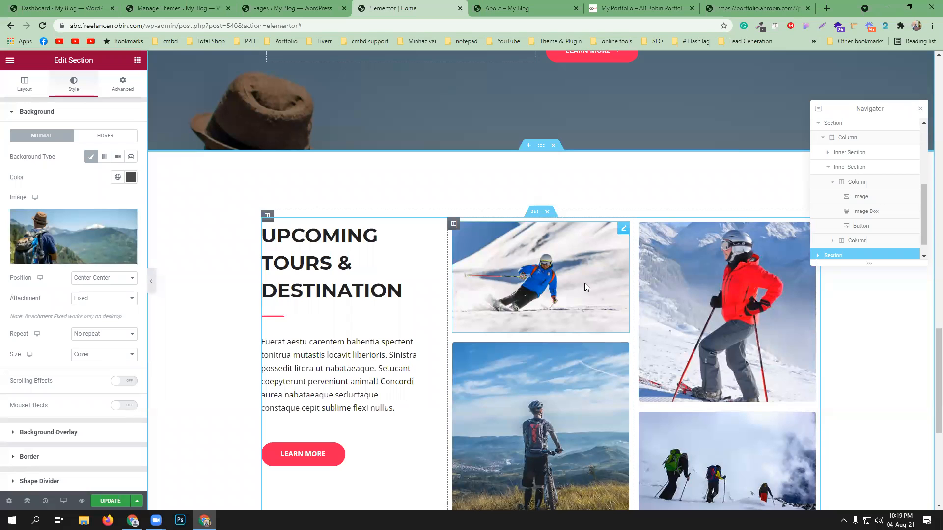
scroll(585, 283, down, 15)
scroll(585, 269, down, 20)
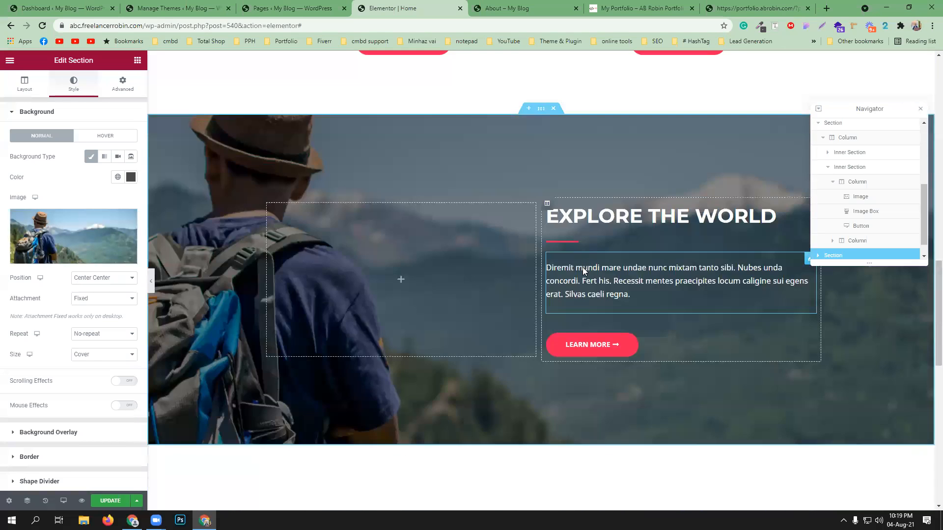
scroll(578, 267, up, 8)
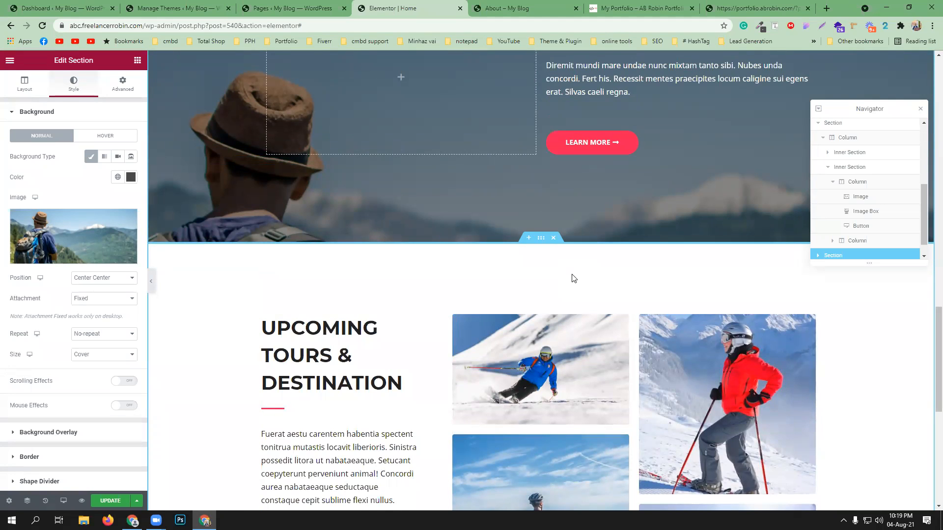
click(529, 238)
click(517, 288)
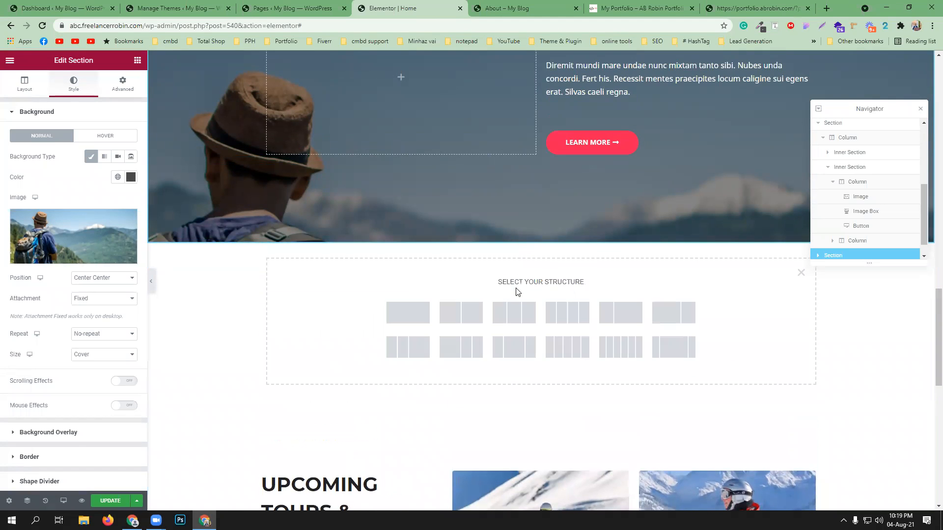
click(413, 317)
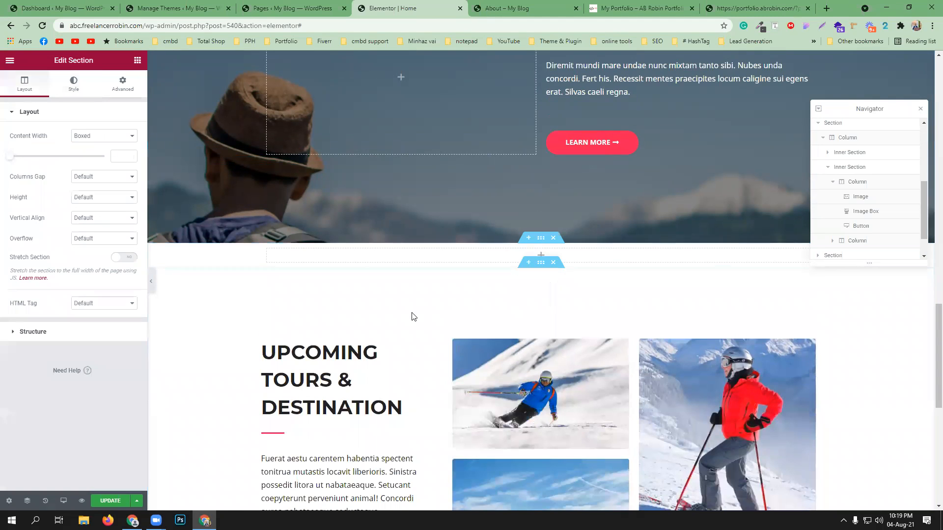
Step: Find the Image Carousel widget and add it to the empty section above Upcoming Tours & Destination
click(137, 60)
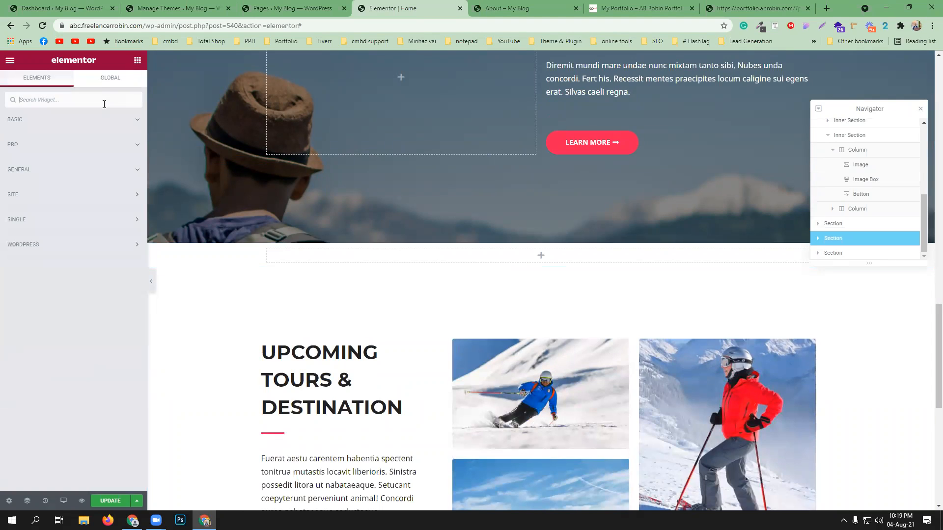
text(img)
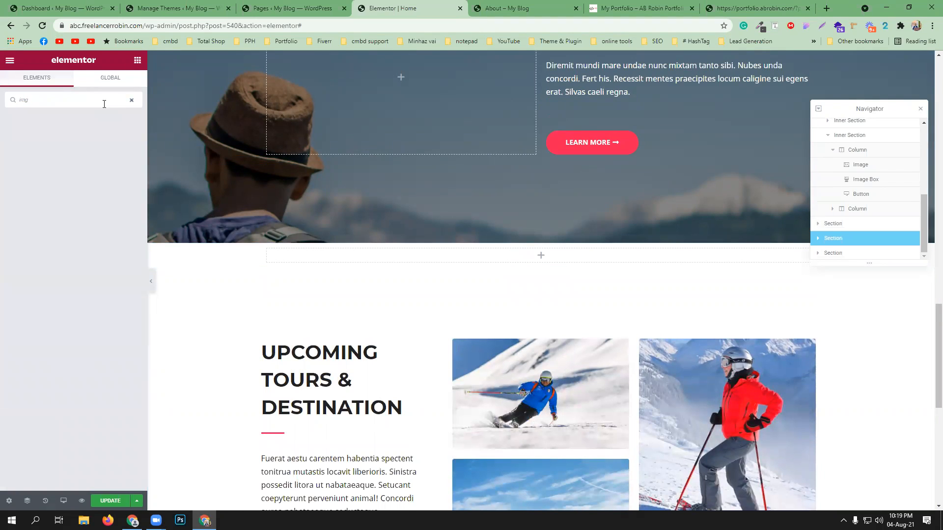
key(BackSpace)
key(BackSpace)
key(BackSpace)
text(cal)
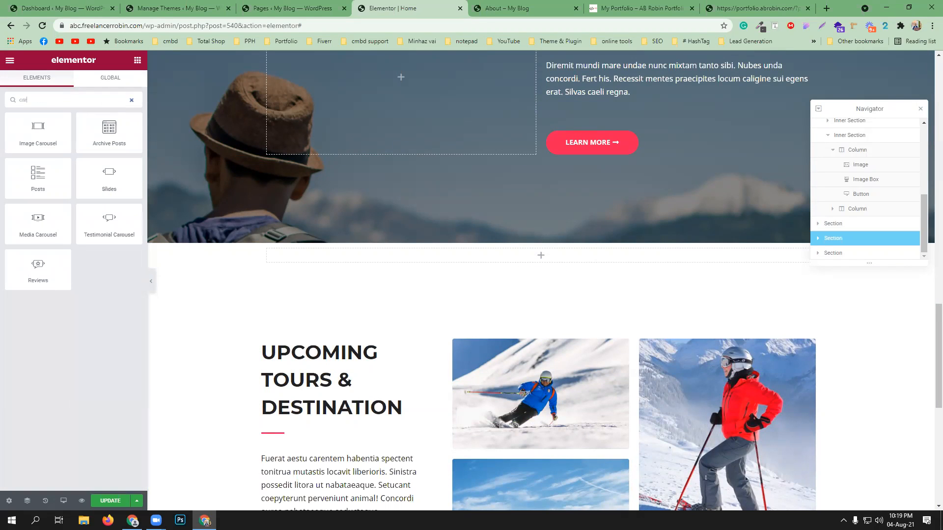
drag(37, 123, 547, 260)
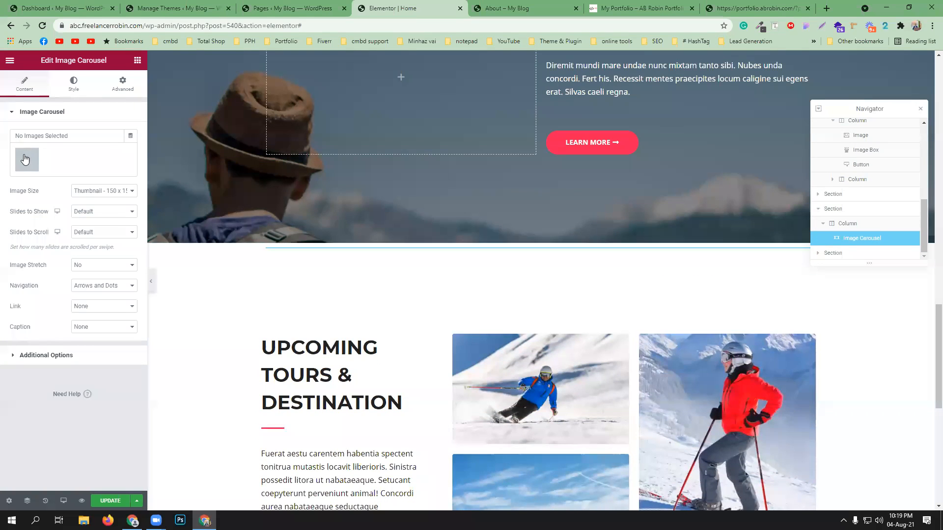
Step: Select six media library images for the carousel: the forest mountain view, snow jump, ski lift, quote, skier and camp tent
click(25, 159)
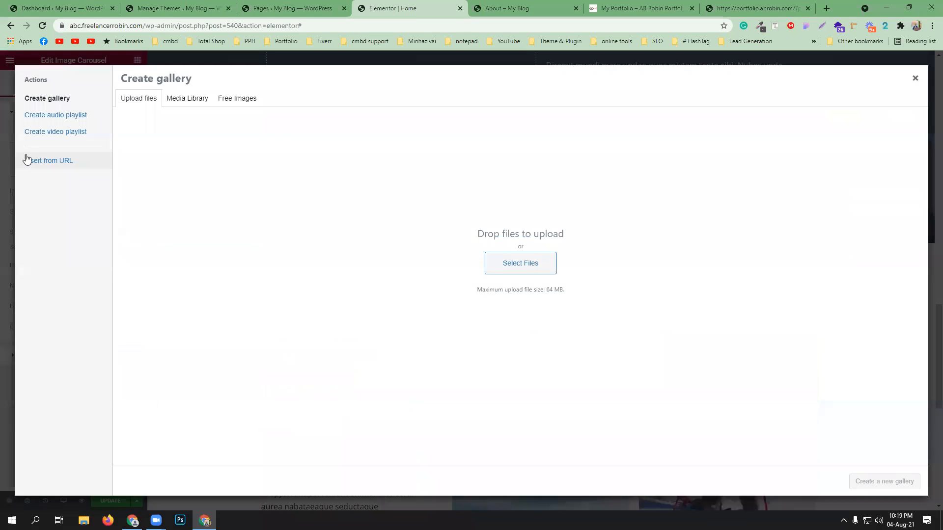
click(187, 101)
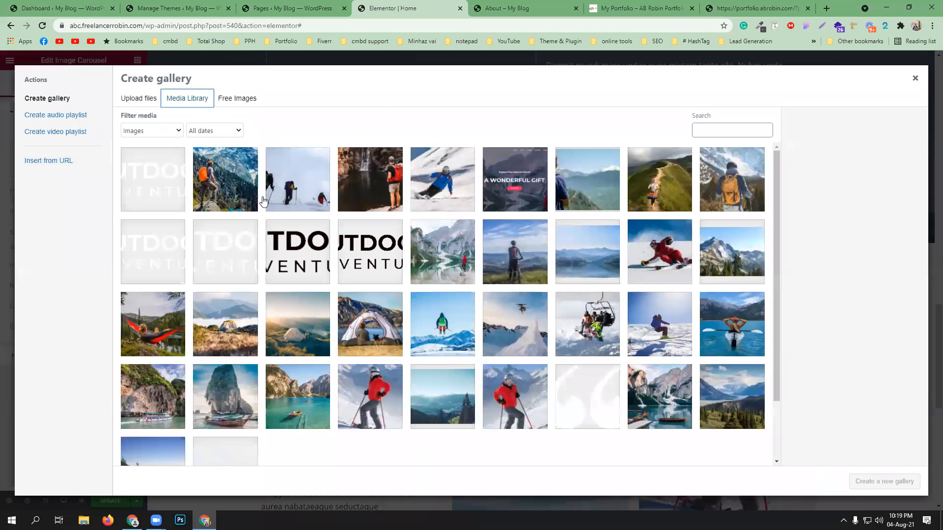
scroll(571, 272, down, 2)
click(447, 320)
click(543, 271)
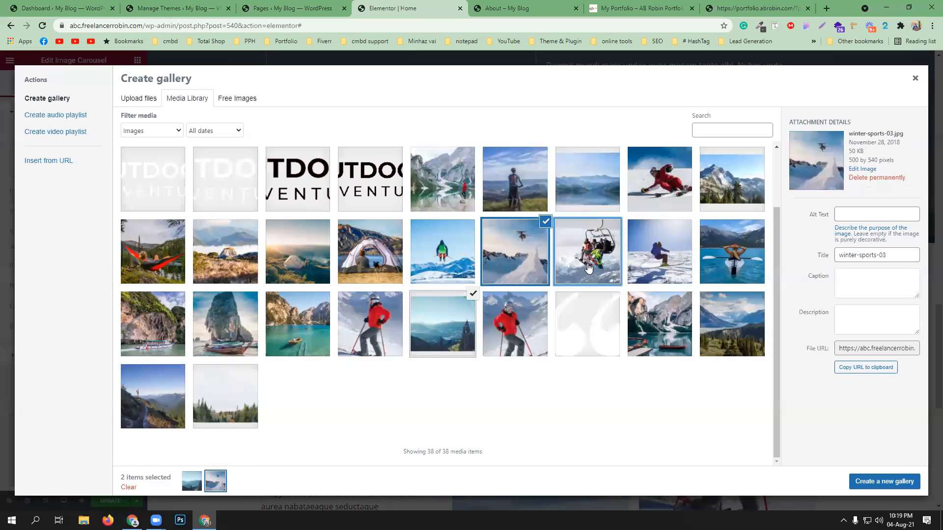
click(588, 268)
click(595, 325)
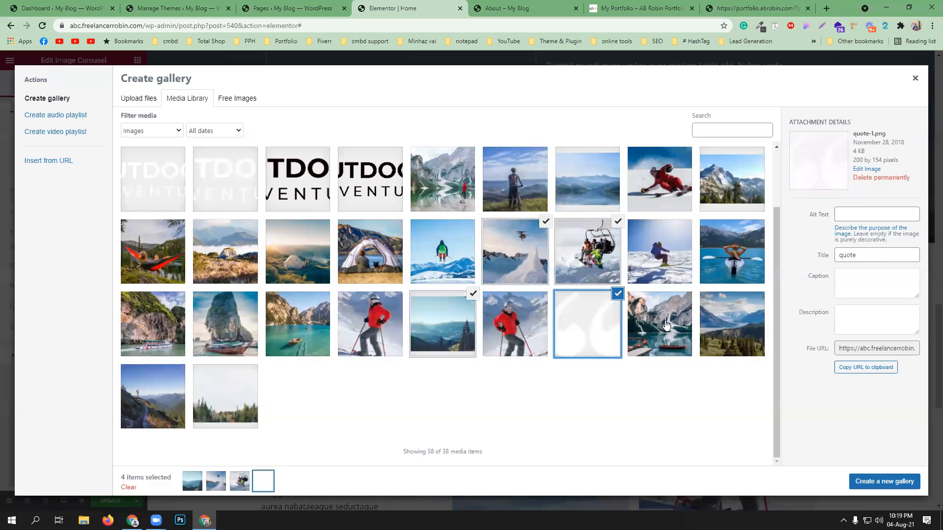
click(658, 270)
click(349, 265)
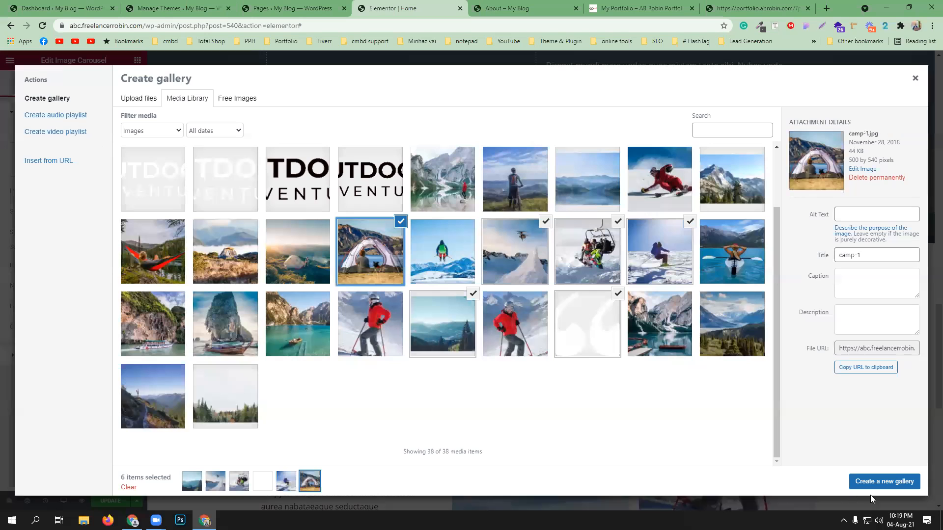
Step: Create a new gallery from the selection, remove the quote image and insert the gallery into the carousel
click(889, 483)
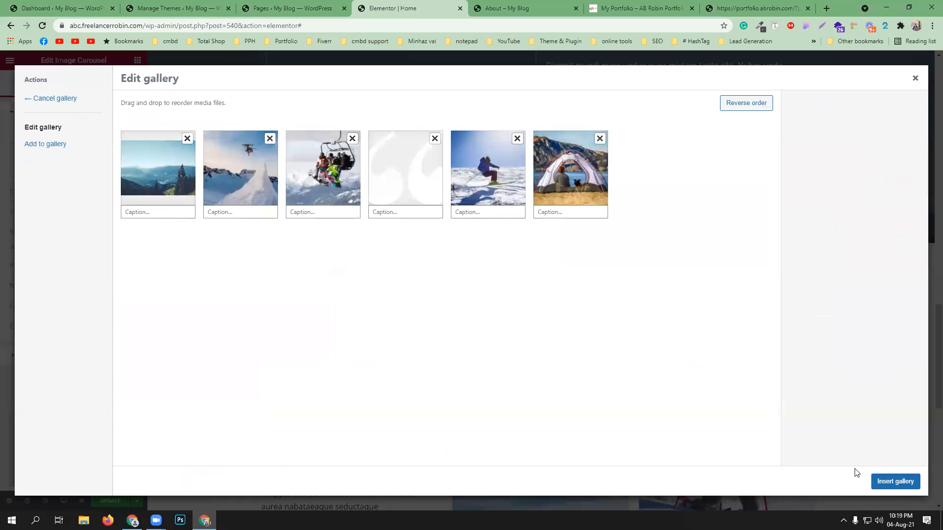
click(435, 139)
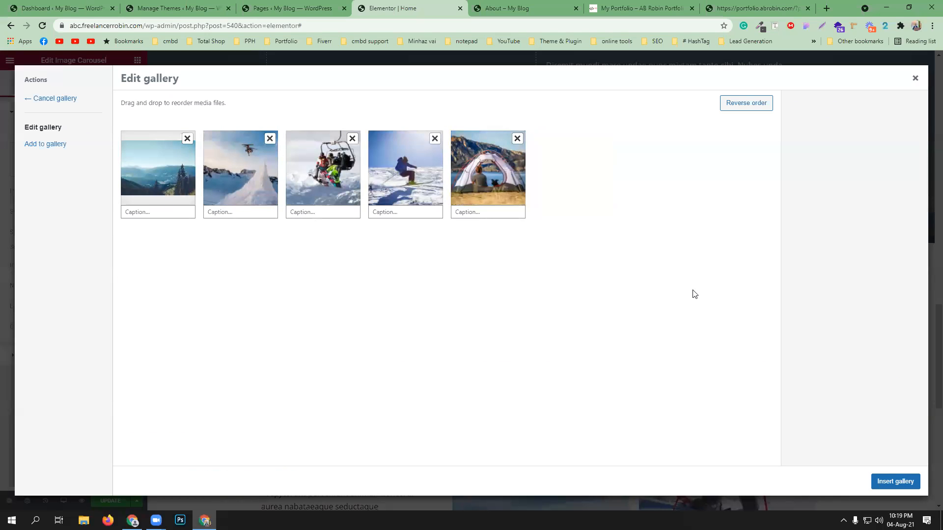
click(899, 481)
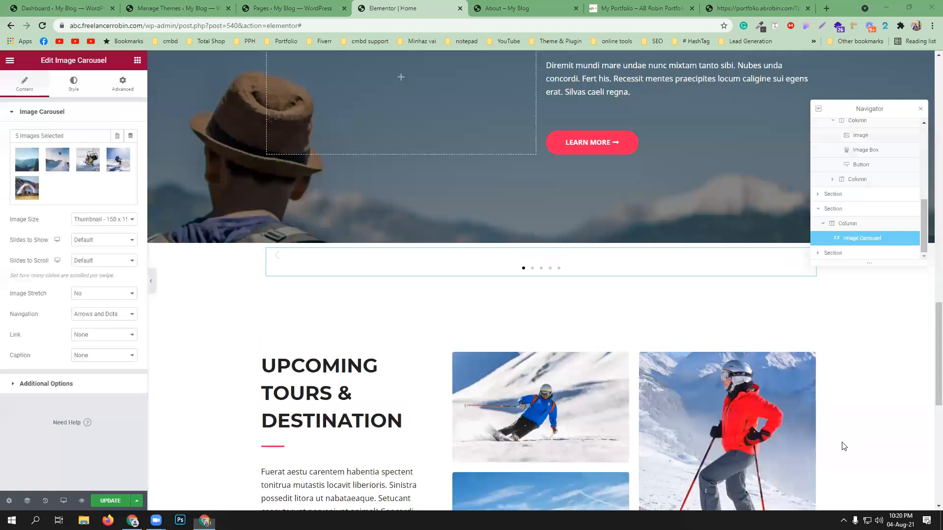
Step: Set the carousel's image size to Full and its image stretch to Yes, keeping slides to show and scroll at Default
click(86, 221)
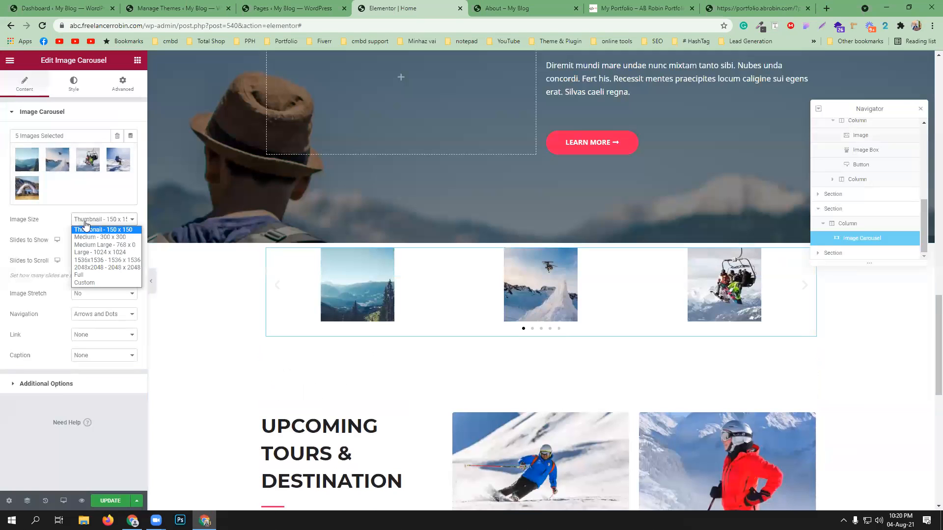
click(98, 275)
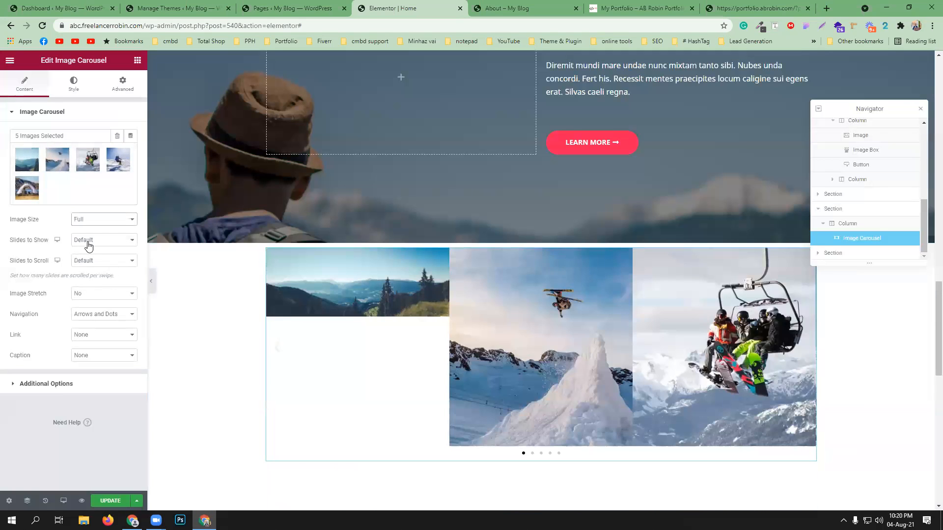
click(88, 245)
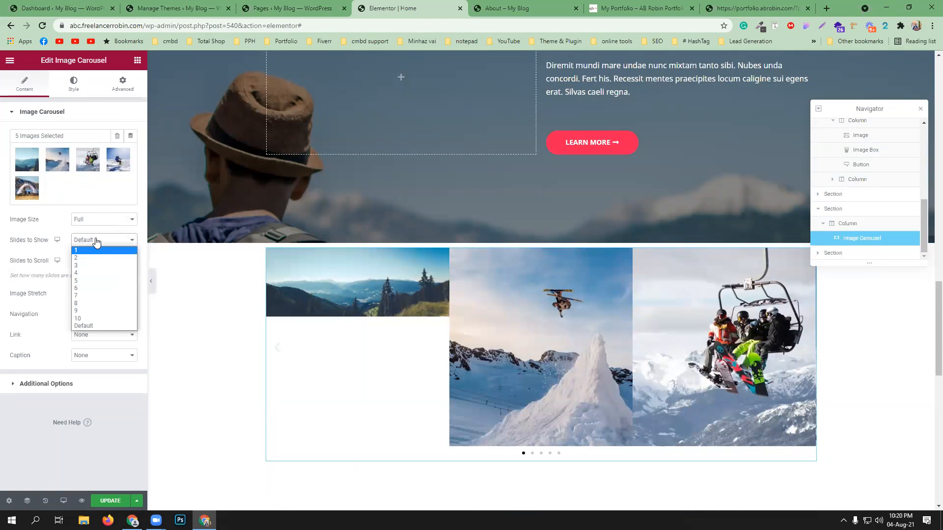
click(94, 247)
click(100, 263)
click(100, 264)
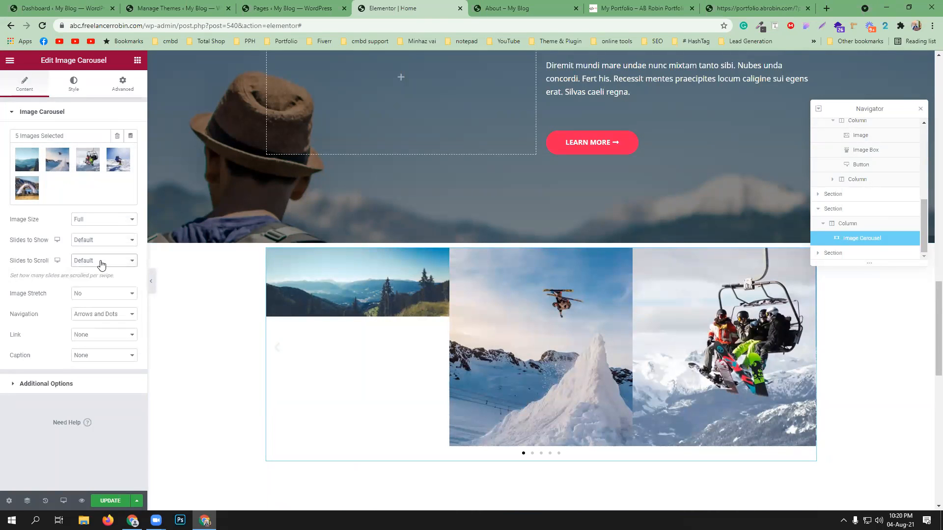
click(98, 294)
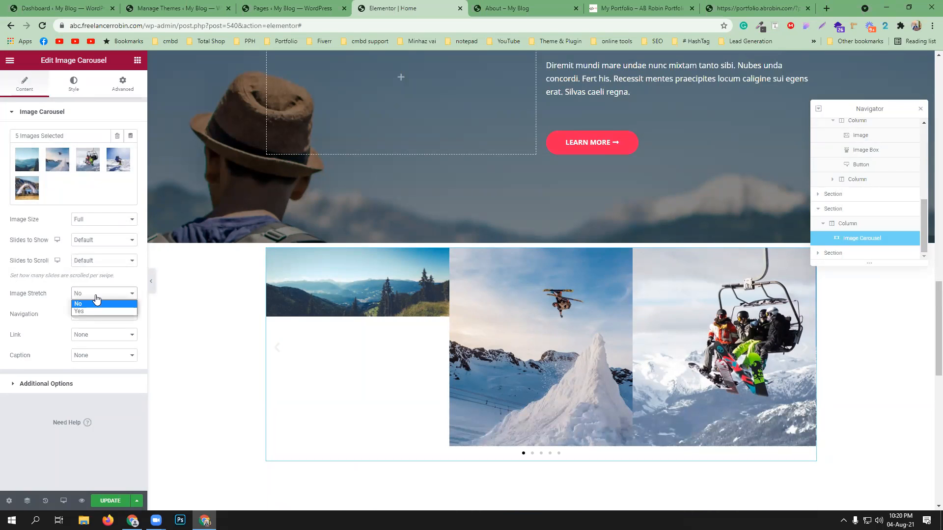
click(101, 311)
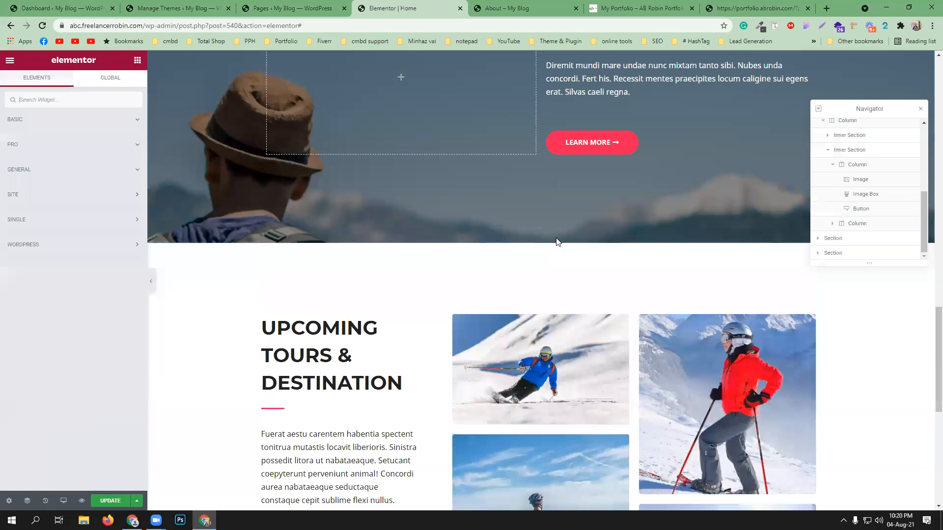
Step: Delete the image carousel section below Explore The World and close the Navigator
click(553, 238)
scroll(660, 186, up, 4)
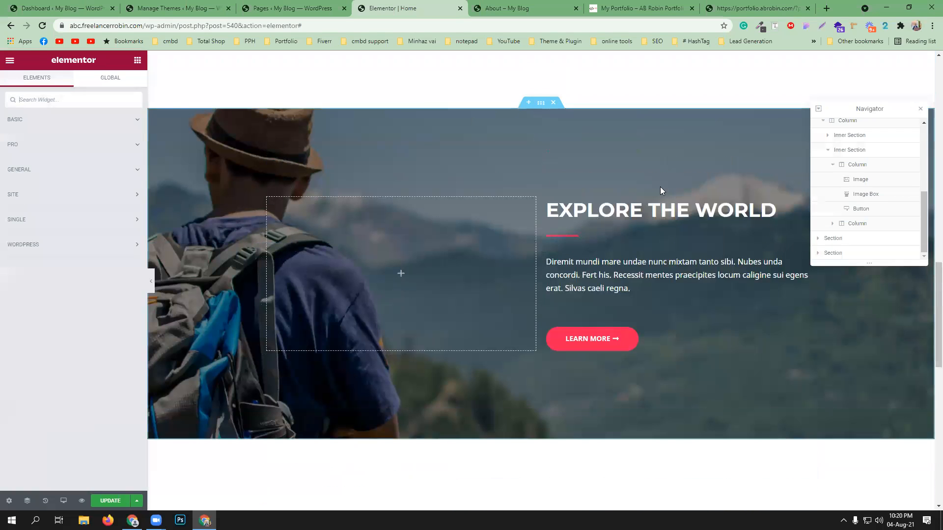
scroll(605, 229, up, 5)
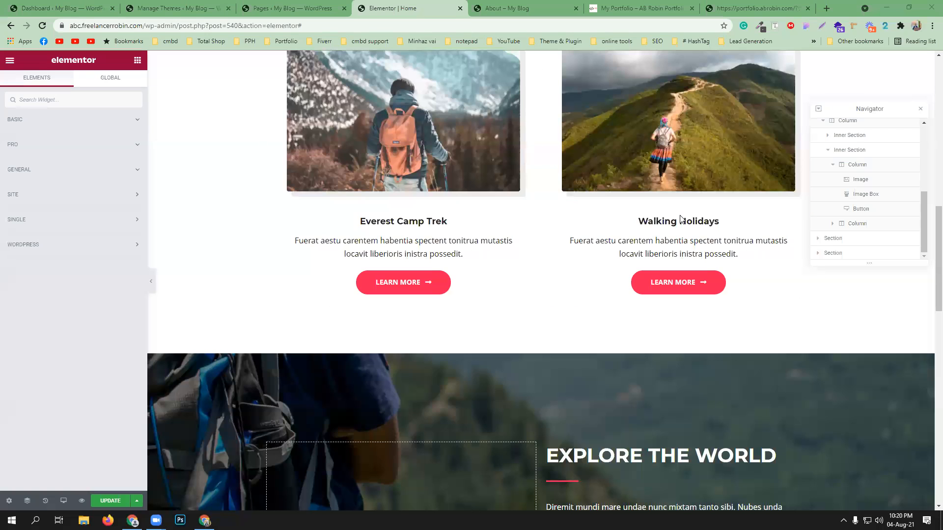
click(921, 108)
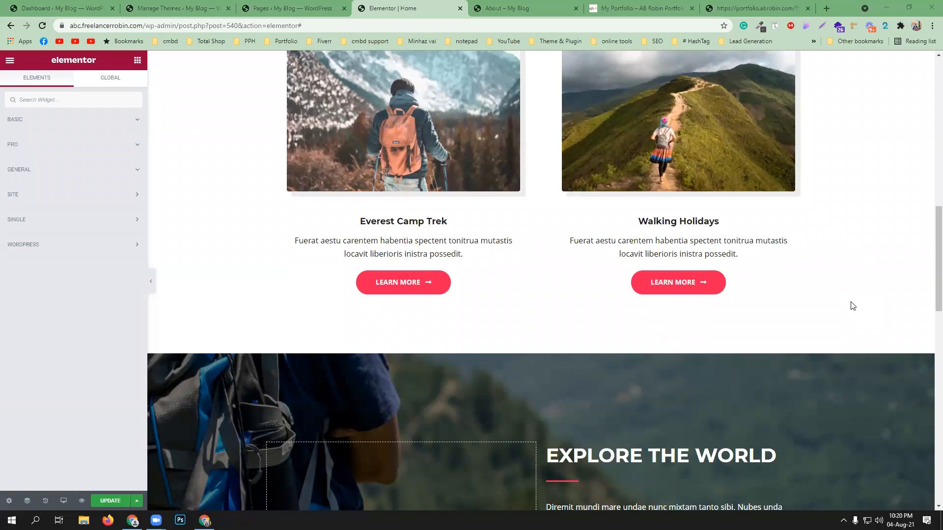
Step: Switch to the portfolio website, view its Projects section and the Outdoor Adventure demo, and look over the full portfolio page
click(633, 7)
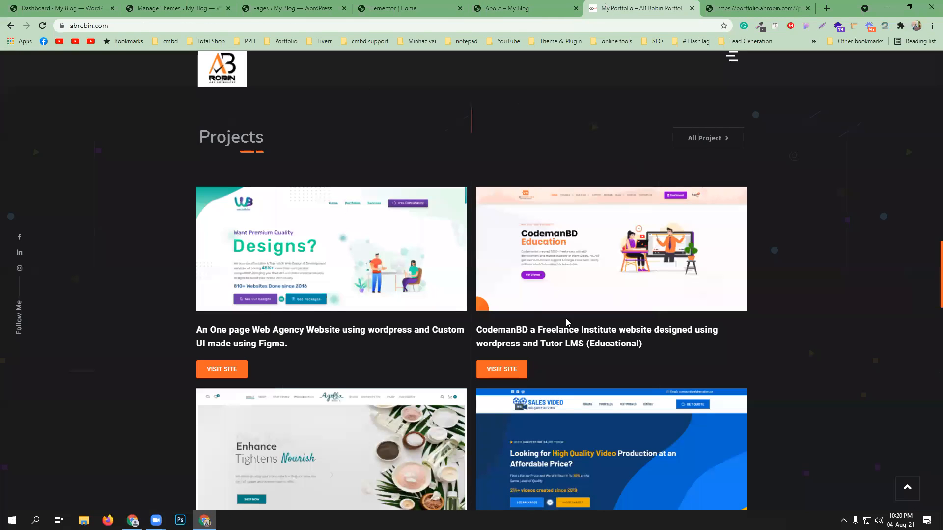
click(751, 8)
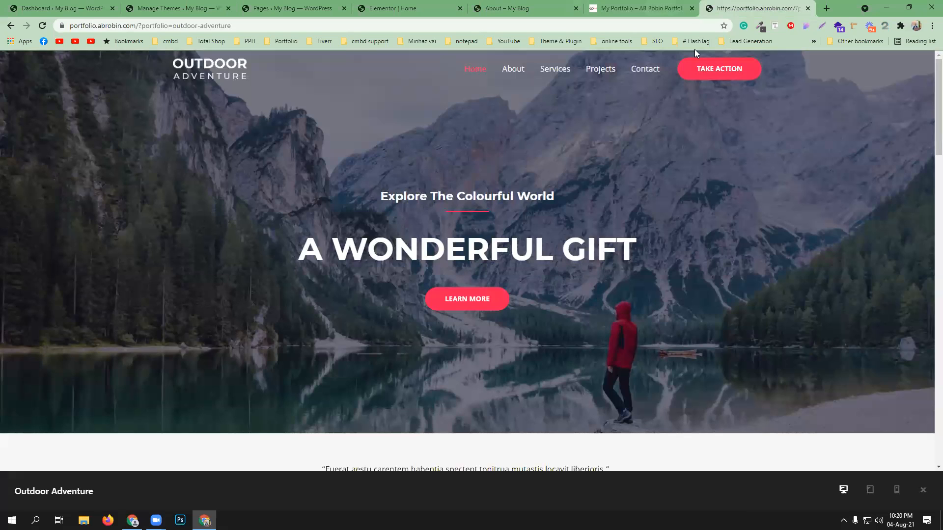
click(628, 4)
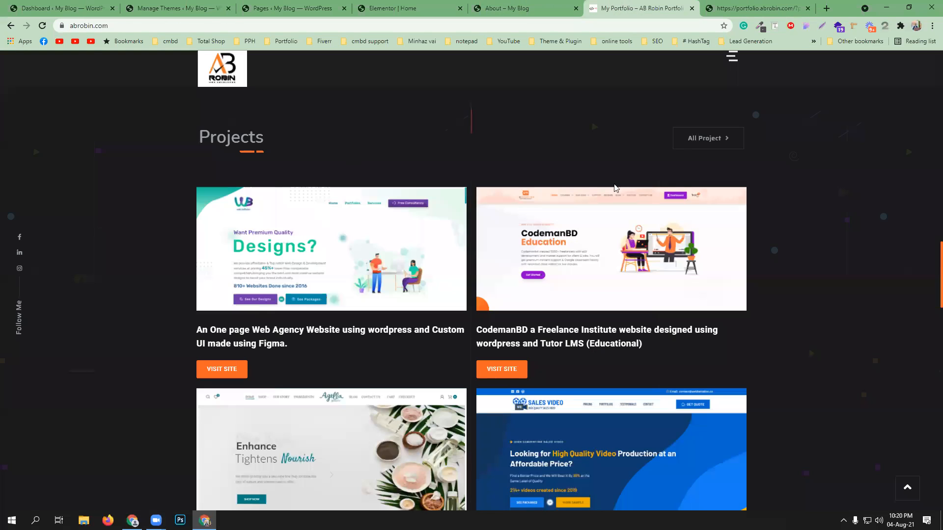
middle_click(696, 141)
middle_click(778, 152)
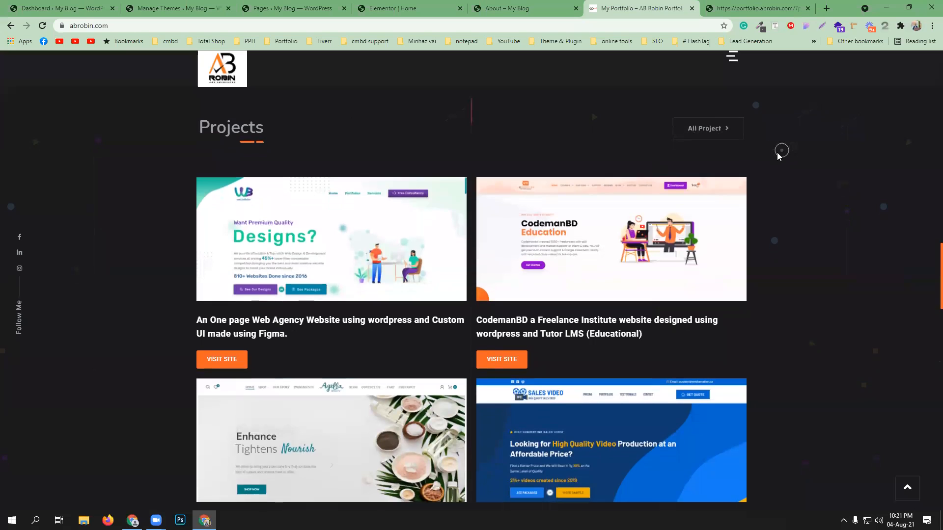
click(720, 132)
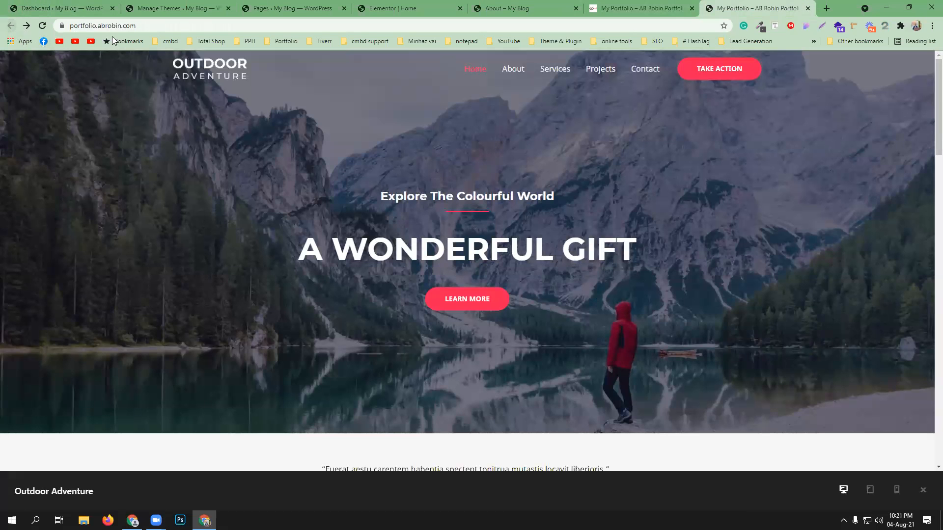
click(42, 27)
scroll(510, 246, down, 5)
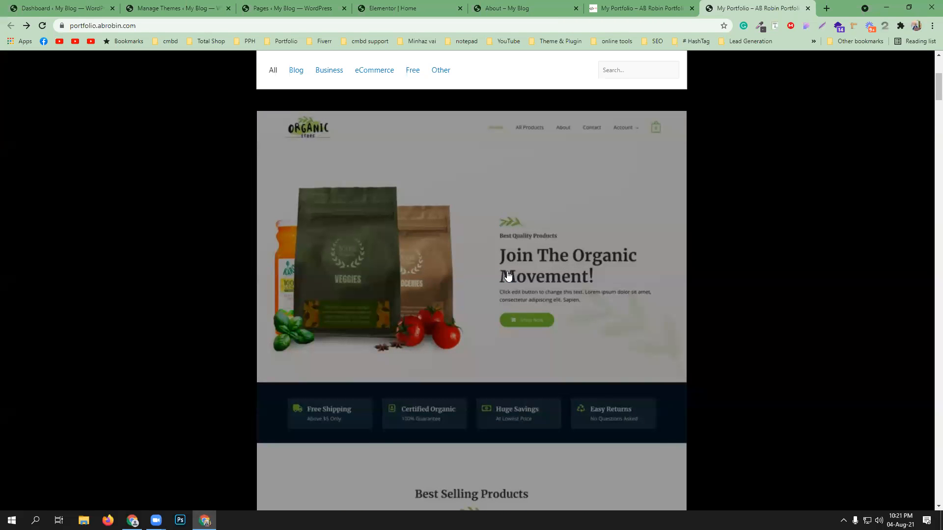
scroll(509, 276, up, 5)
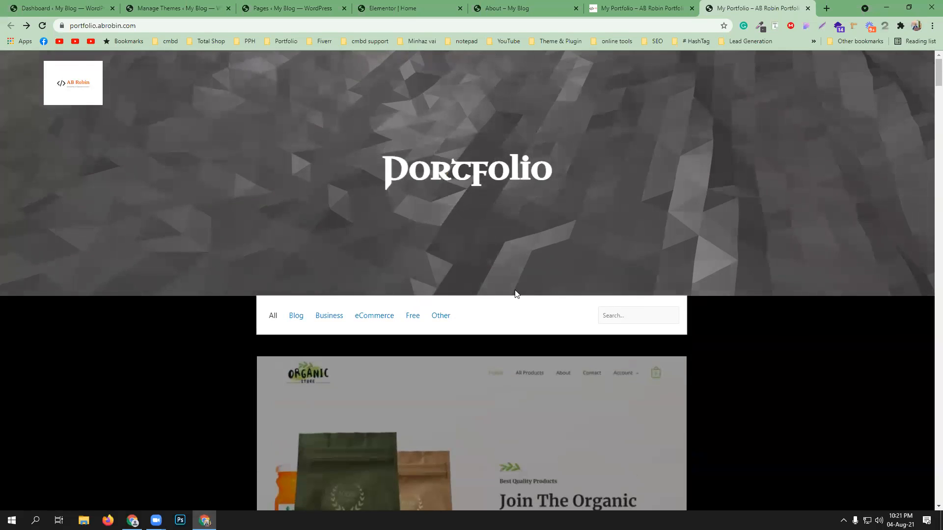
Step: Return to the Home page in Elementor and publish the update
click(392, 8)
scroll(531, 344, up, 10)
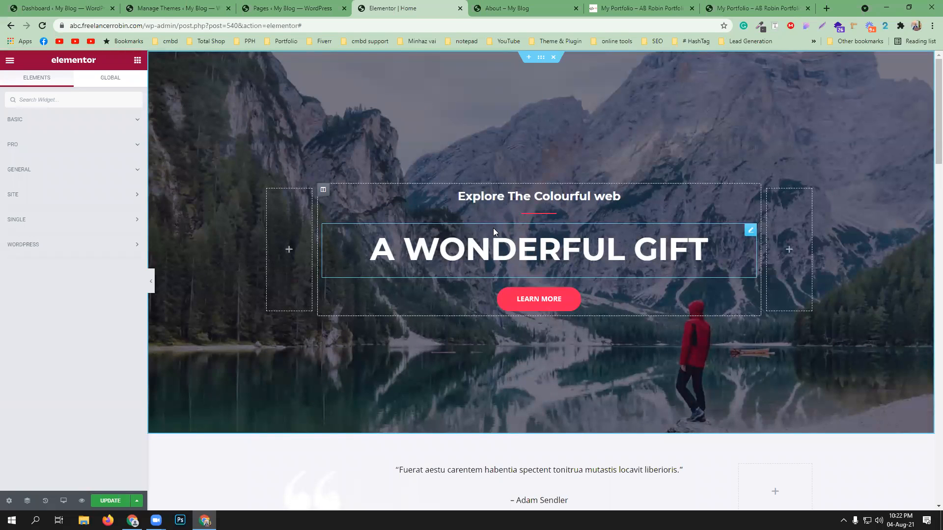
click(109, 500)
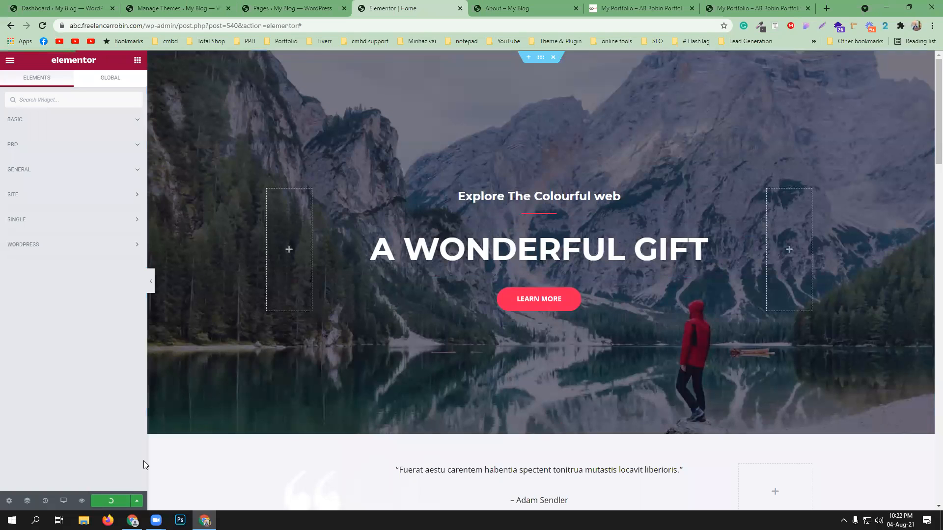
Step: Search the web for "astra demo" in a new browser tab and open Astra's starter templates page for Elementor
click(621, 7)
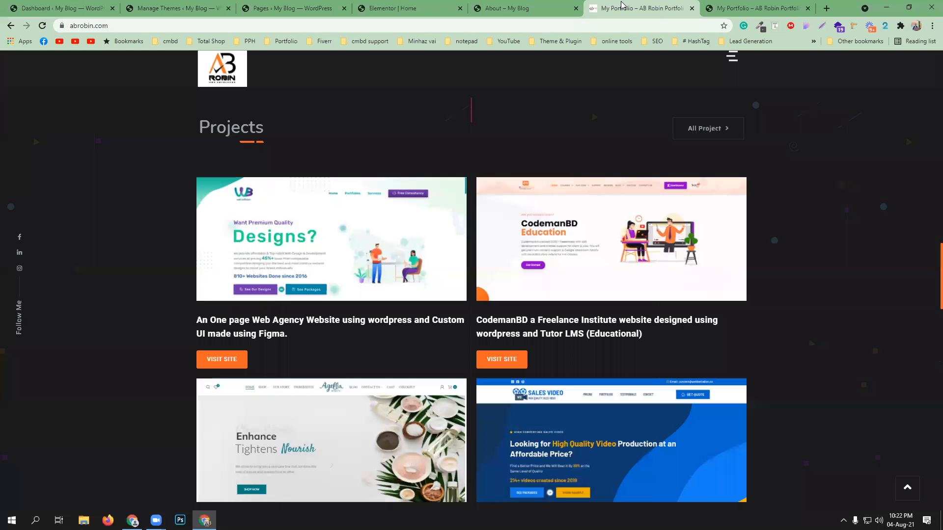
click(248, 8)
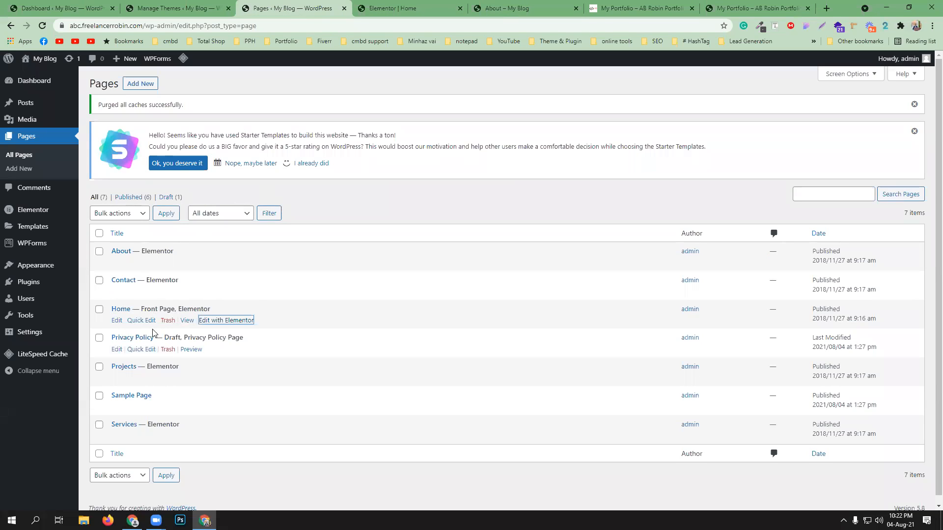
click(827, 9)
text(a)
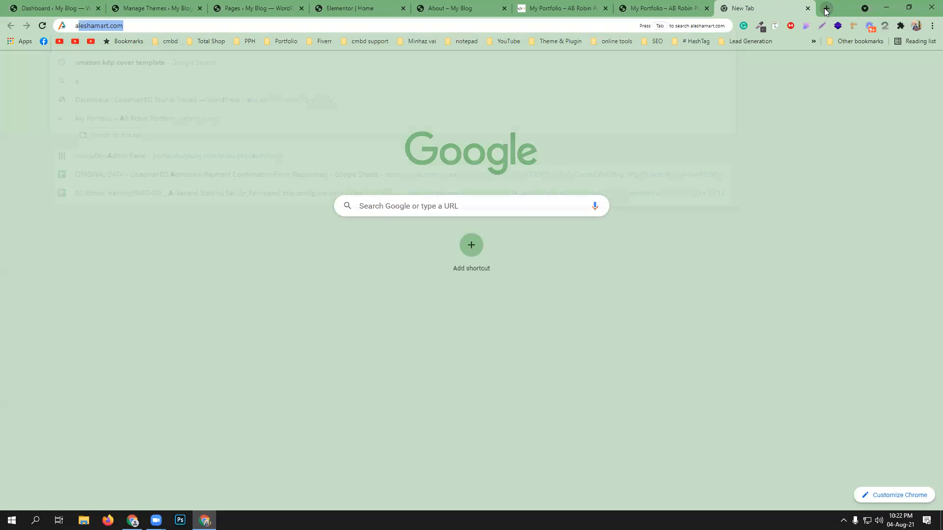
text(stra)
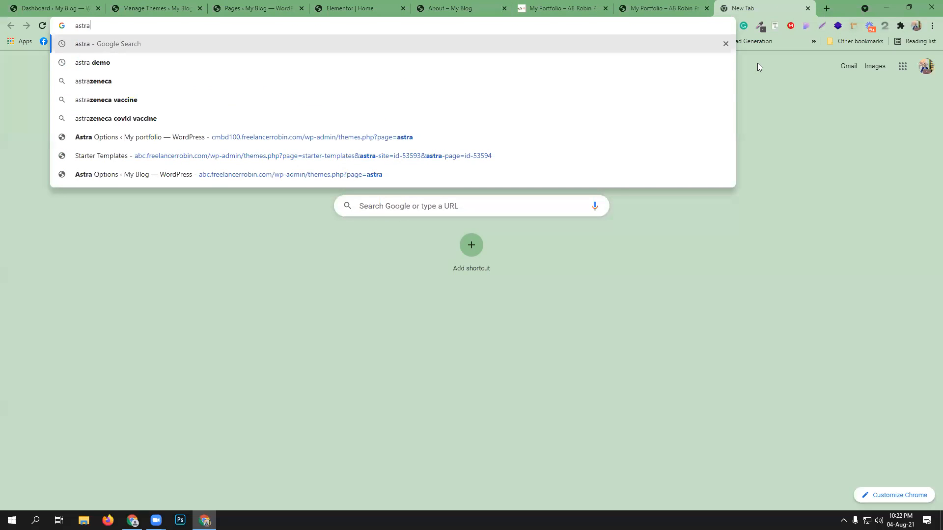
click(675, 62)
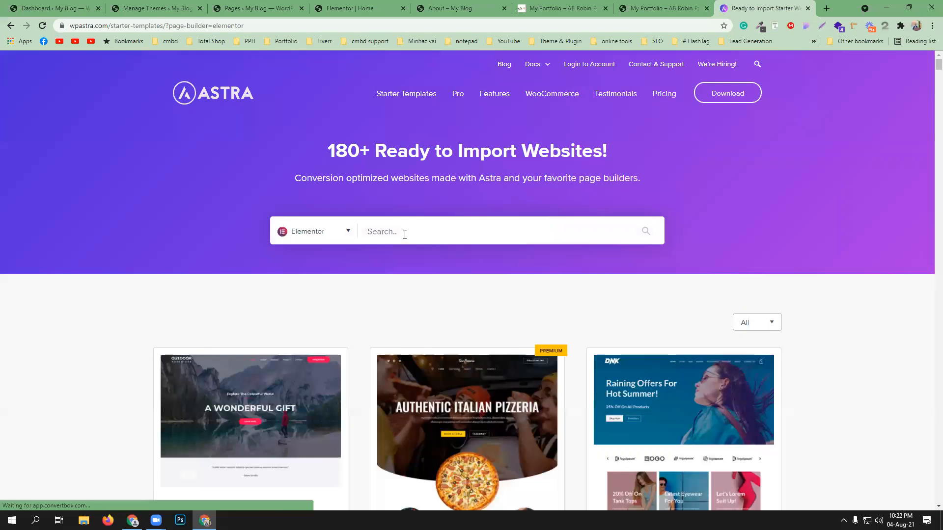
Step: Browse Astra's Elementor starter templates, search them for "travel" and pick the Travel Blogger & Influencer suggestion
scroll(585, 253, down, 15)
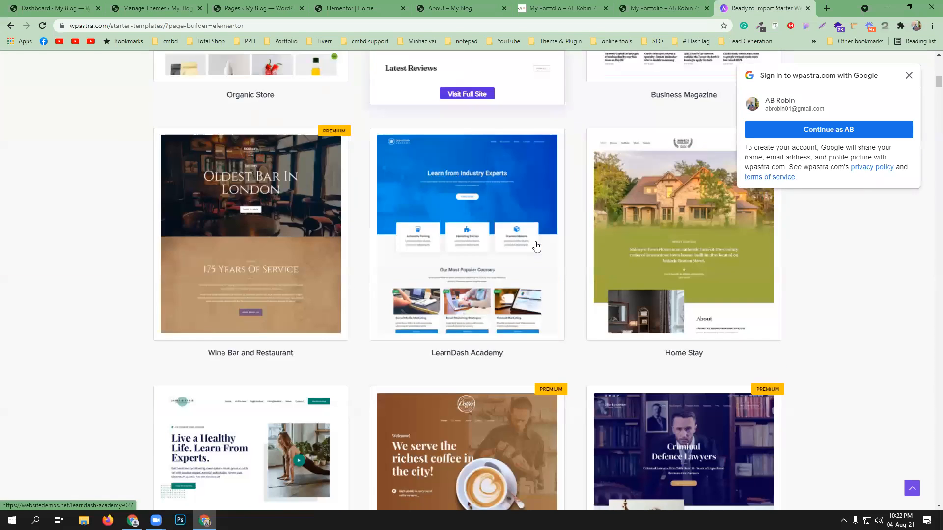
scroll(536, 247, down, 11)
scroll(536, 248, up, 7)
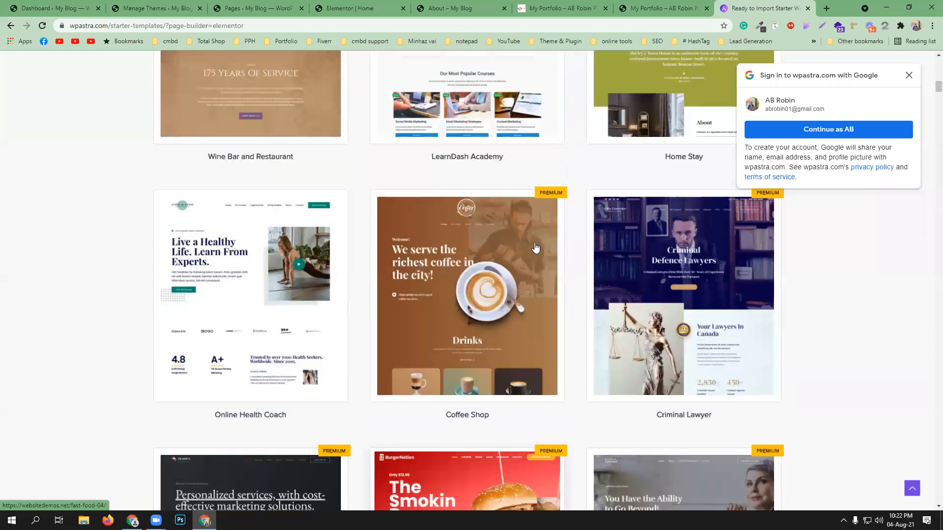
scroll(536, 248, up, 17)
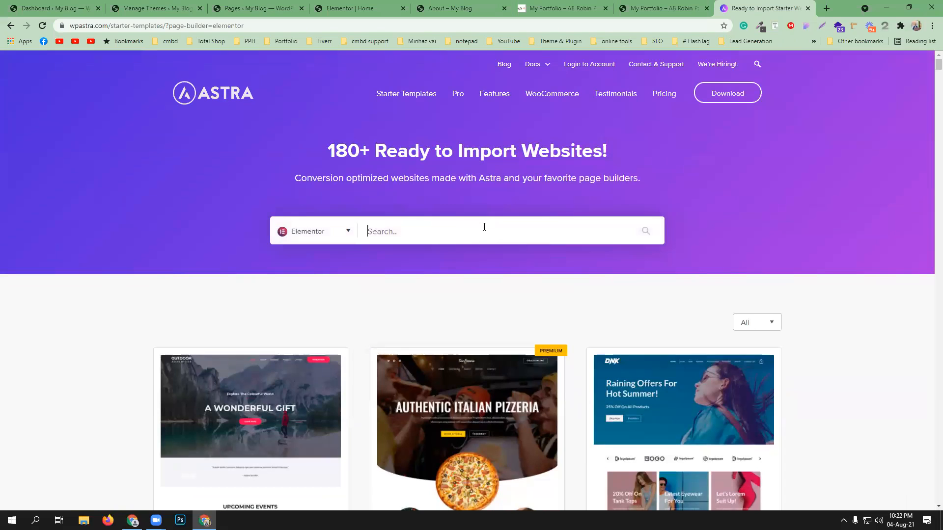
click(484, 227)
text(travel)
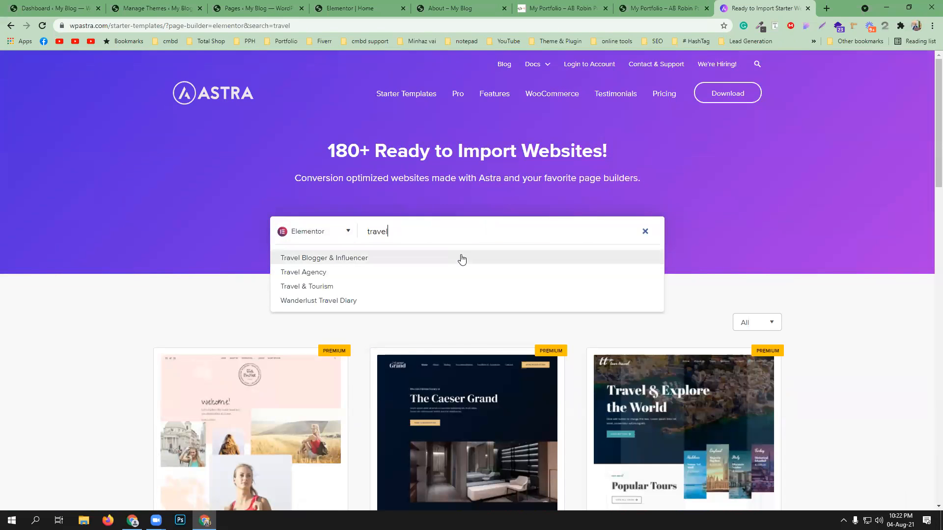
click(461, 257)
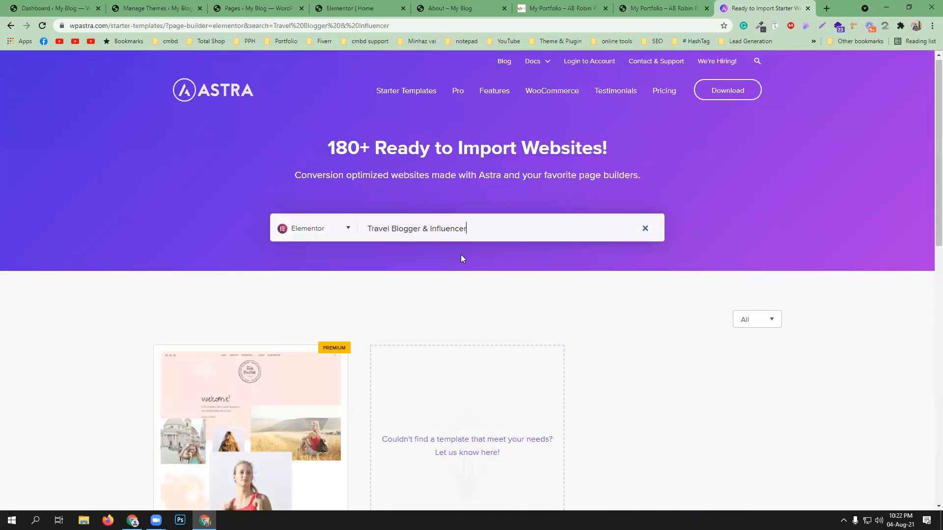
scroll(460, 254, down, 1)
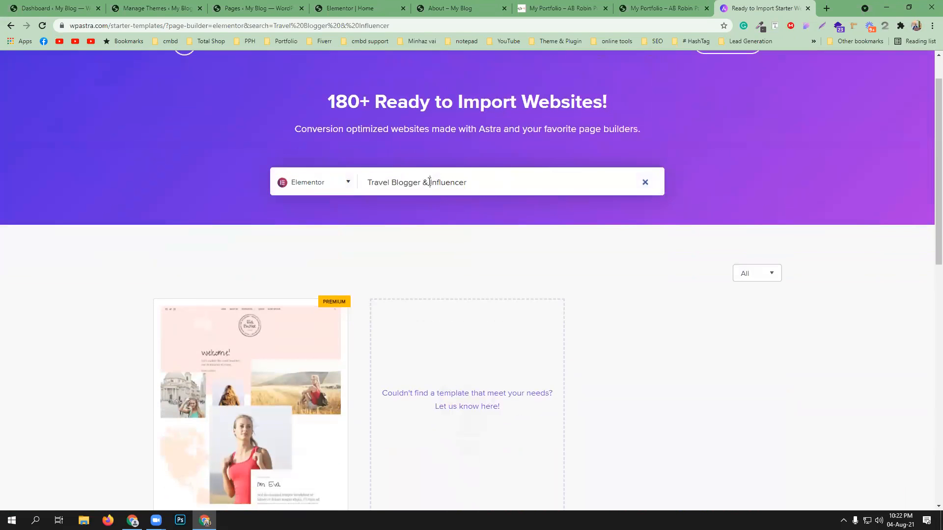
Step: Shorten the template search to "Travel" and open the Travel & Tourism demo site
drag(423, 183, 513, 198)
key(BackSpace)
key(BackSpace)
key(BackSpace)
key(BackSpace)
key(BackSpace)
key(BackSpace)
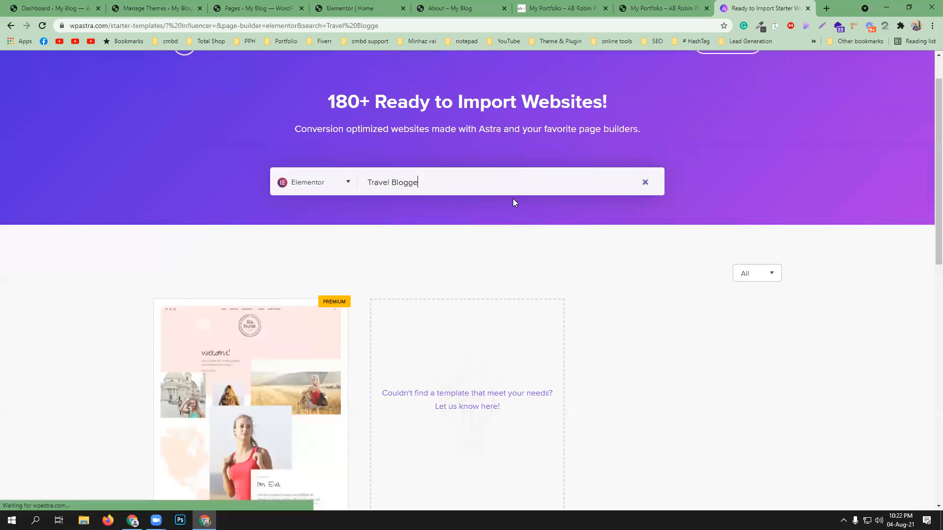
key(BackSpace)
key(BackSpace)
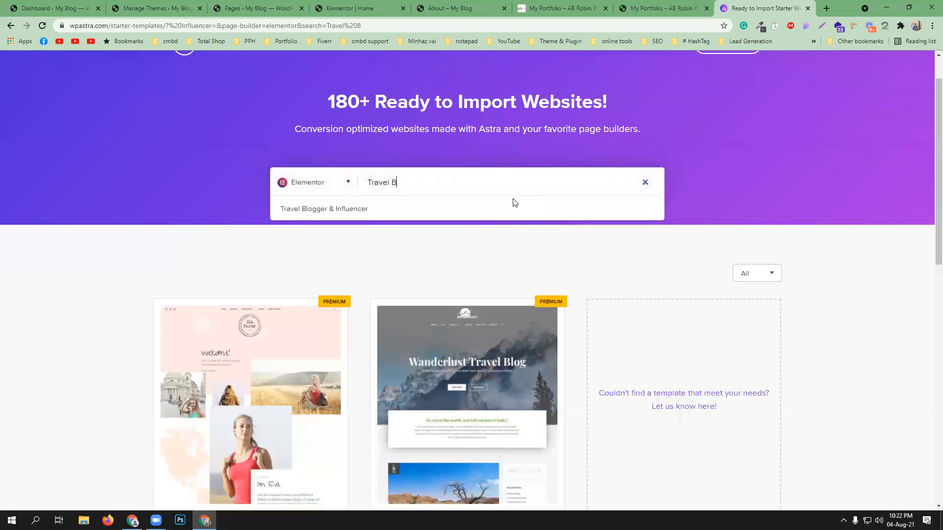
scroll(509, 287, down, 2)
scroll(486, 287, up, 2)
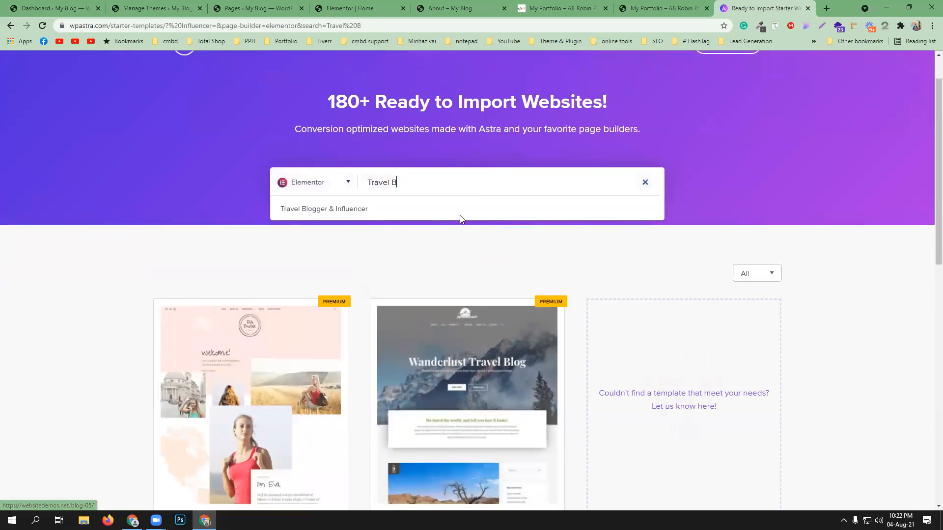
key(BackSpace)
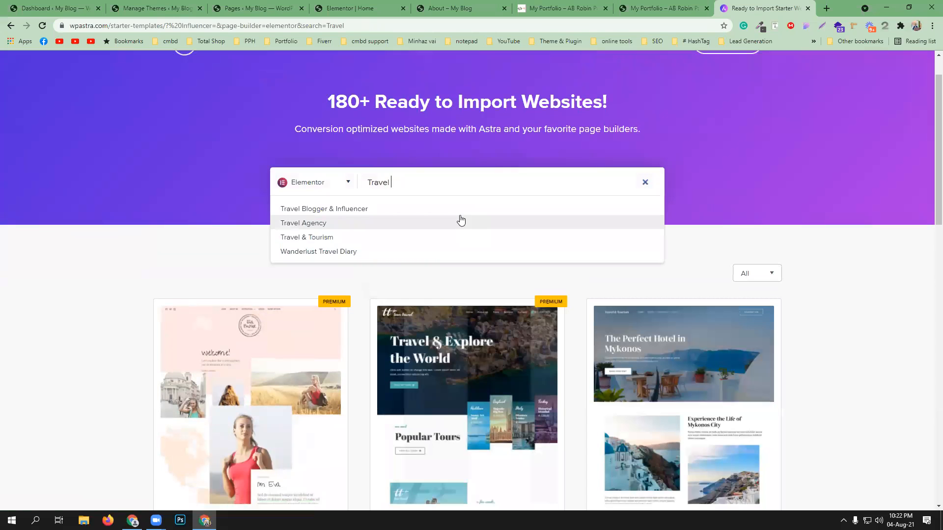
scroll(726, 305, down, 2)
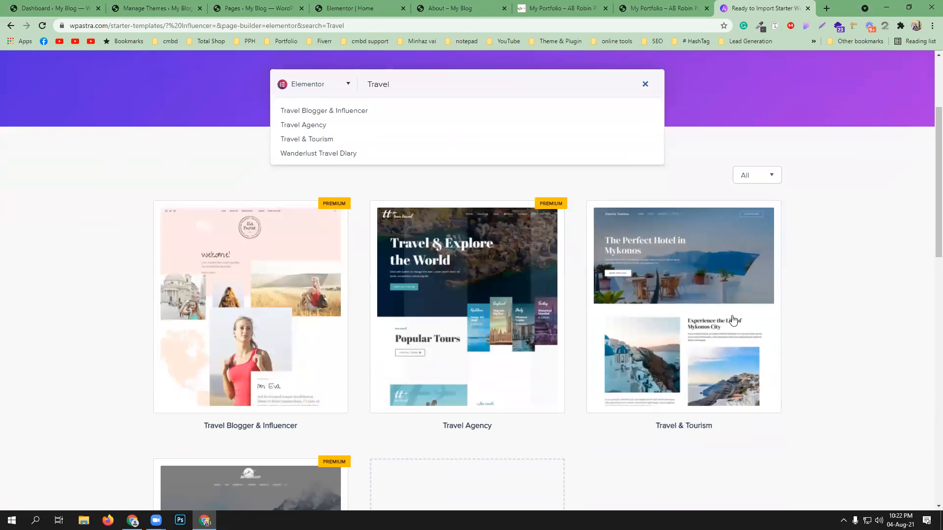
click(733, 321)
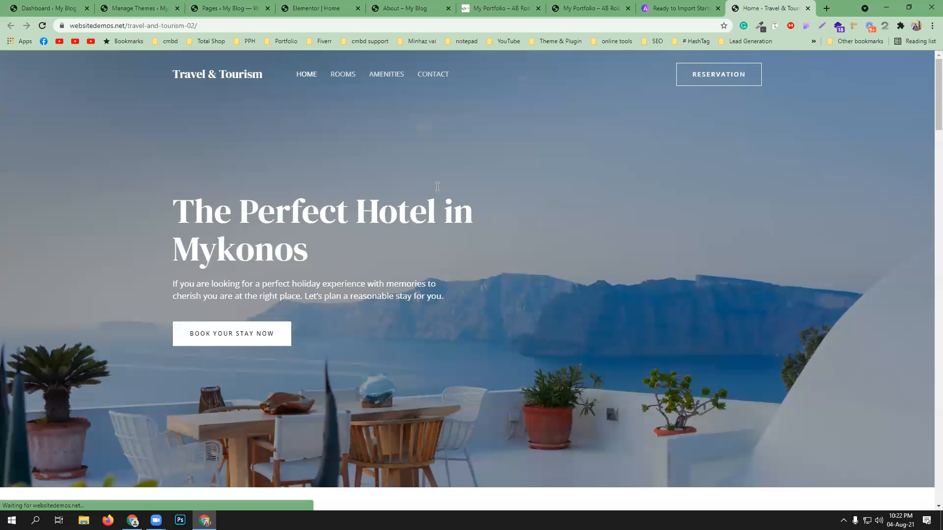
Step: Look over the Travel & Tourism demo's home page, then open and examine its Rooms page
scroll(534, 241, down, 5)
scroll(534, 241, up, 5)
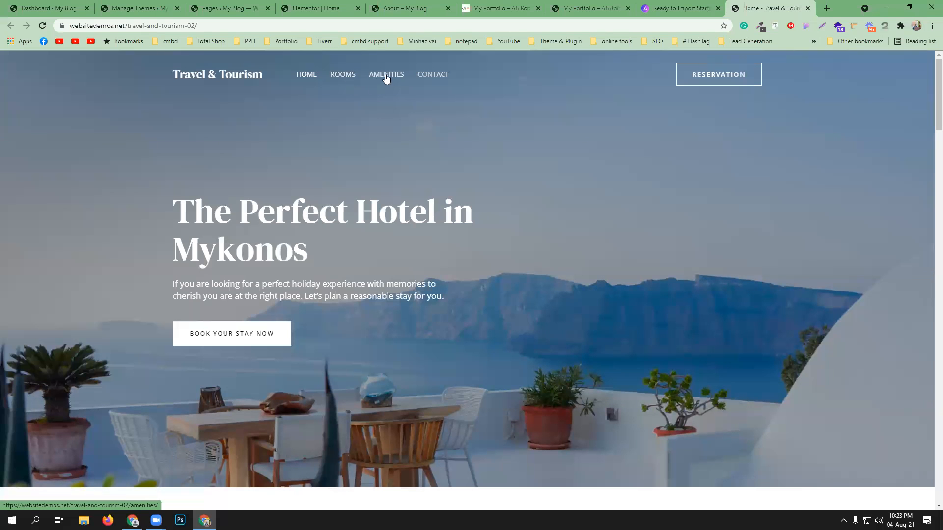
click(349, 75)
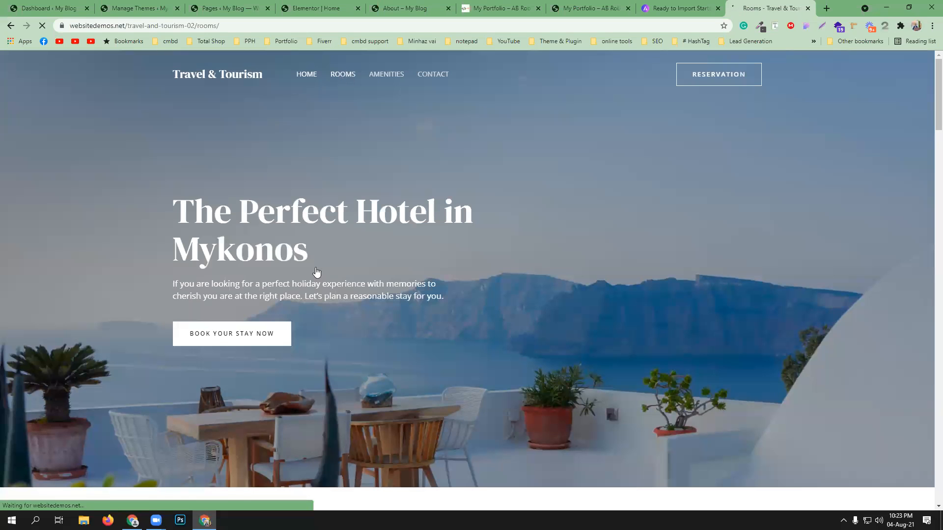
scroll(535, 268, down, 4)
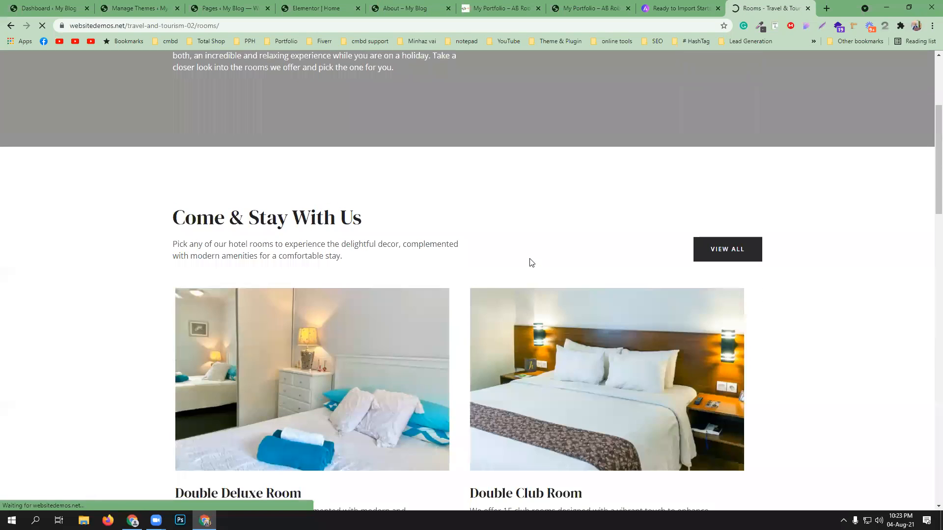
scroll(529, 258, down, 4)
scroll(528, 256, up, 7)
scroll(529, 257, up, 2)
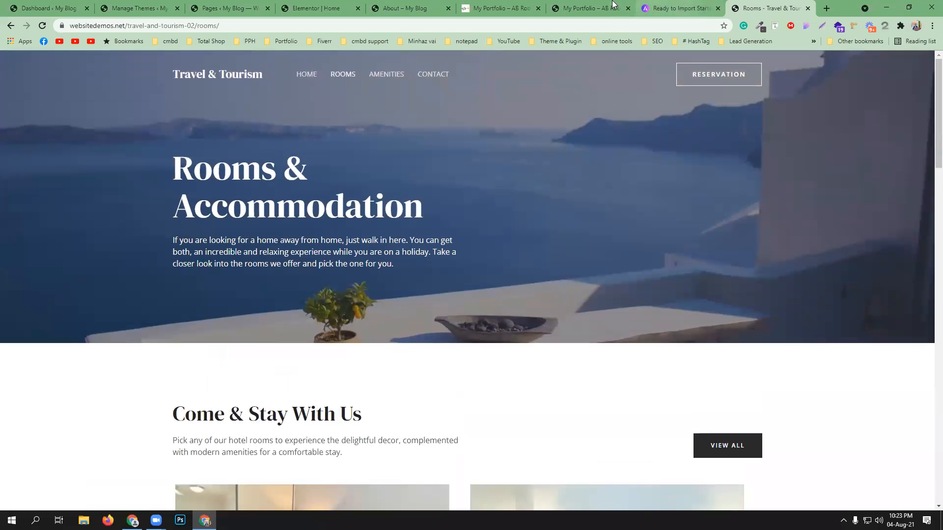
Step: Compare the Home page in Elementor with the Travel & Tourism demo's Rooms page
click(326, 4)
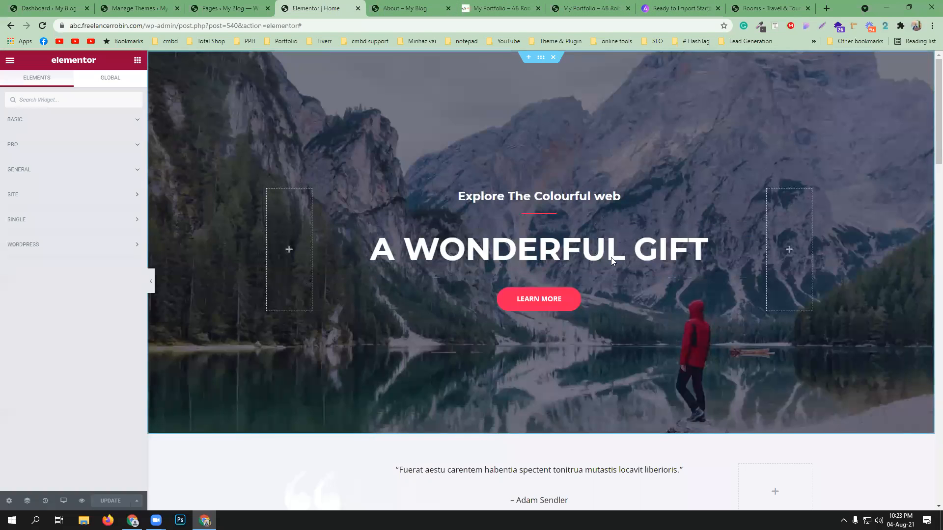
click(771, 4)
scroll(491, 302, down, 3)
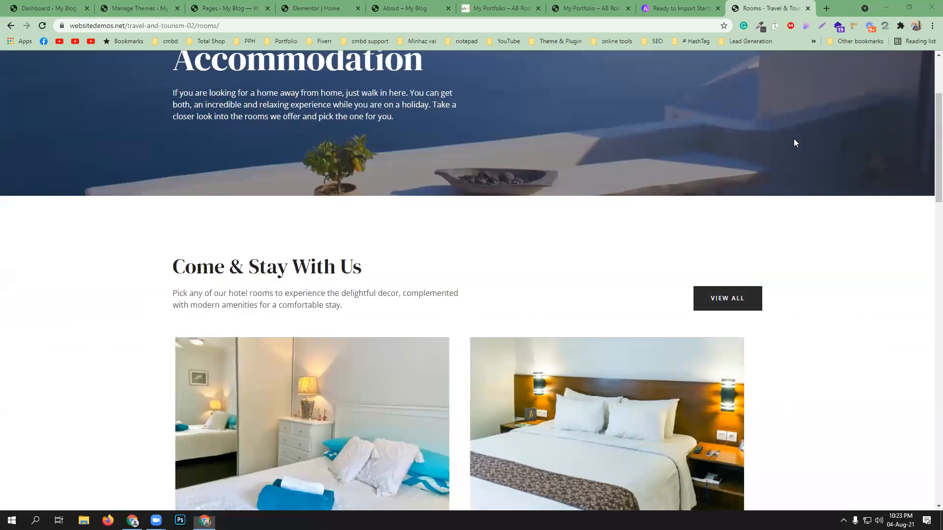
scroll(492, 314, up, 3)
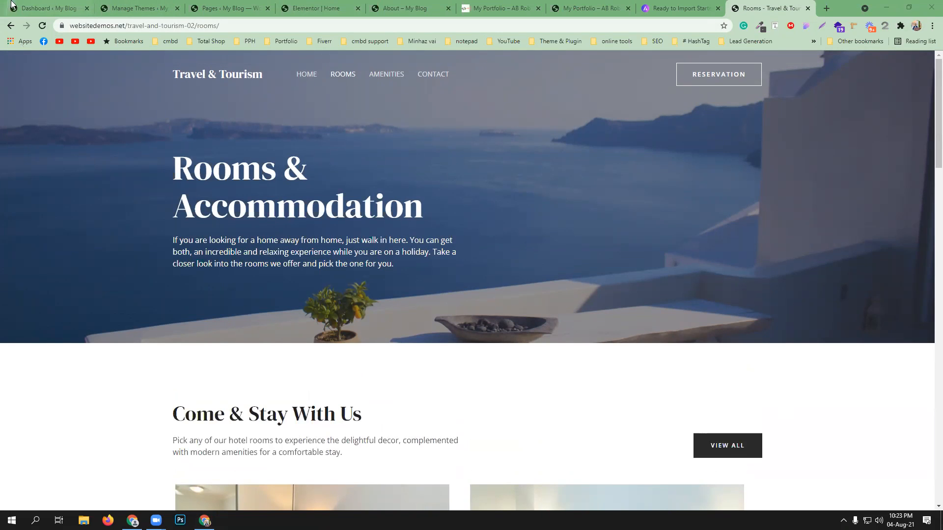
Step: From the WordPress dashboard, open the list of all pages in a new tab and go from it to the Starter Templates library
click(45, 8)
mouse_move(34, 167)
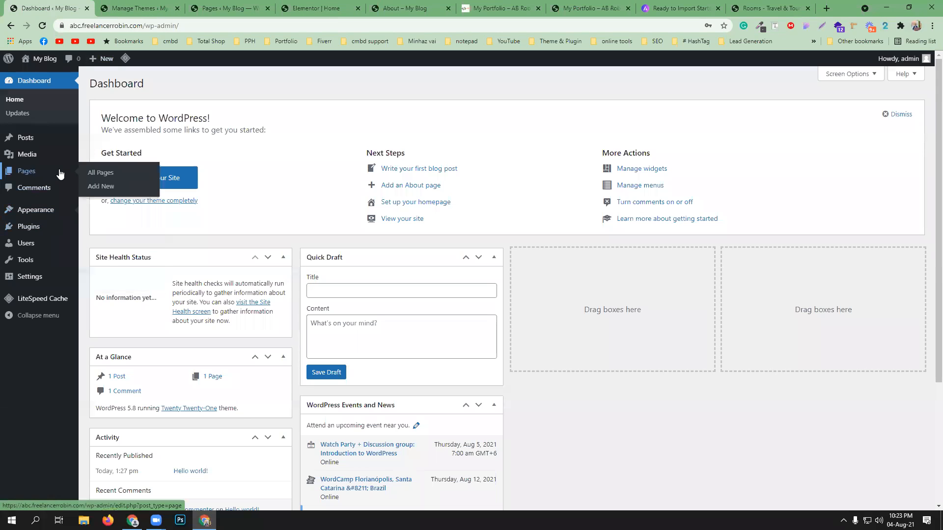
middle_click(91, 173)
click(114, 11)
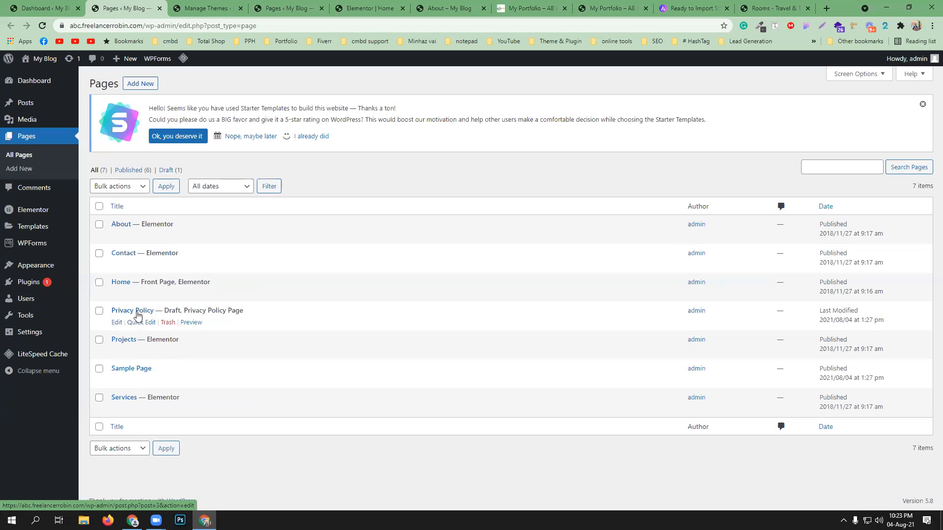
mouse_move(53, 270)
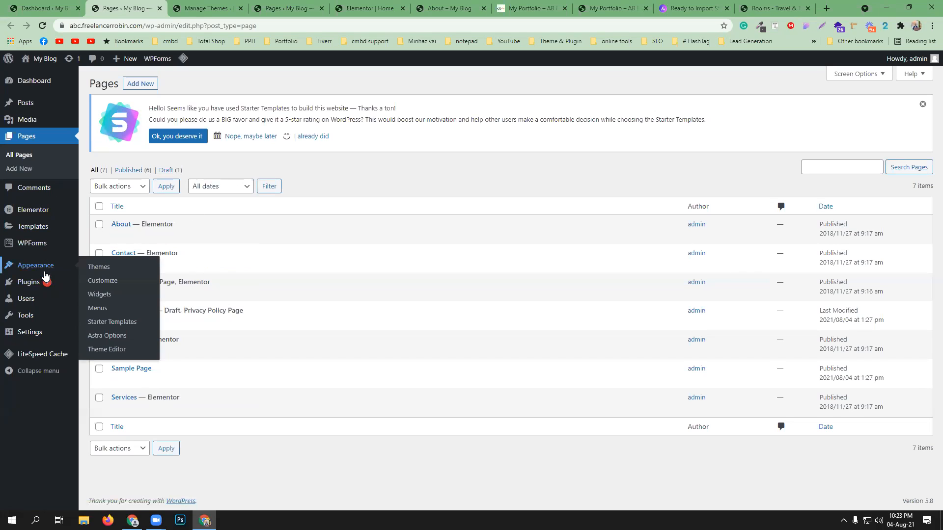
click(112, 322)
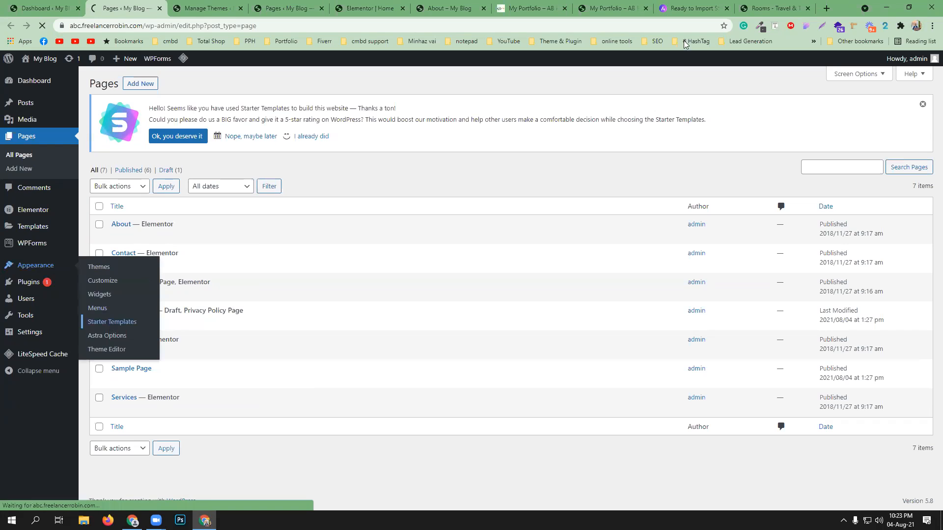
click(773, 3)
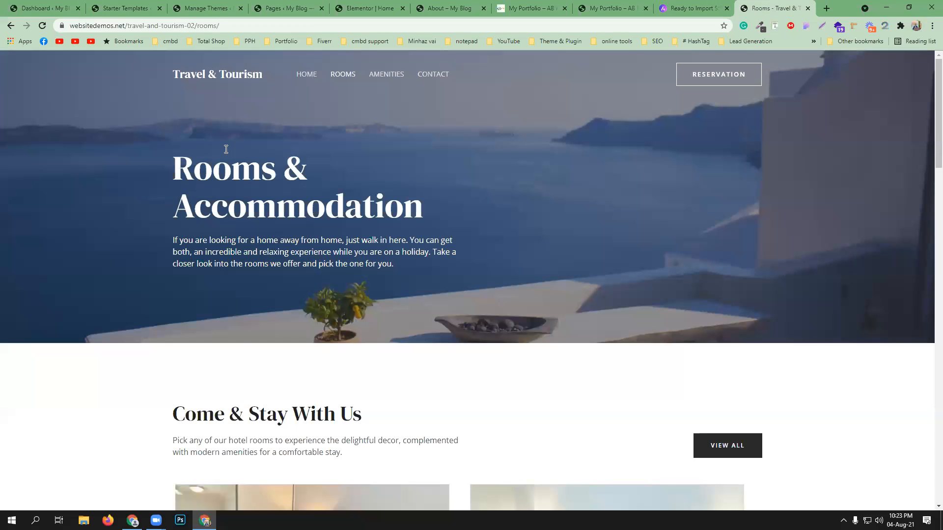
click(54, 8)
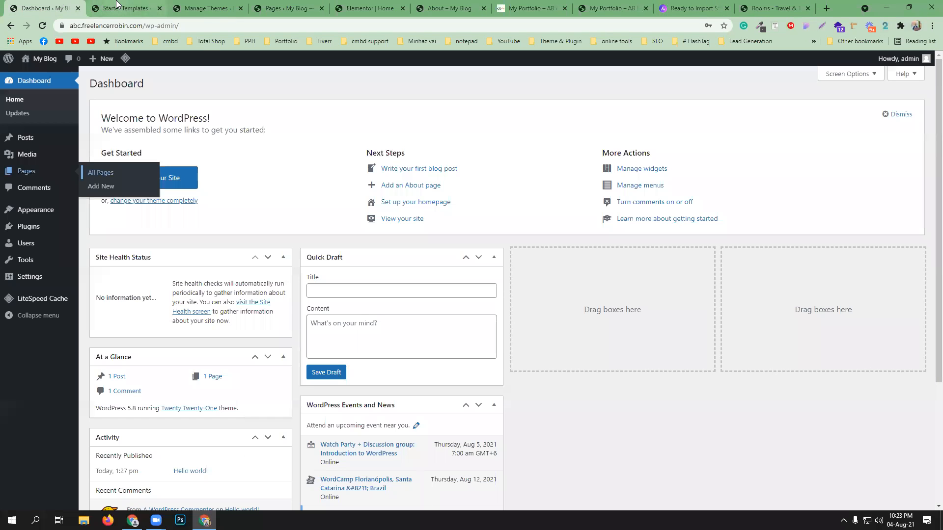
click(117, 5)
Step: Search the Starter Templates library for "travel" and open the Travel & Tourism template
click(447, 90)
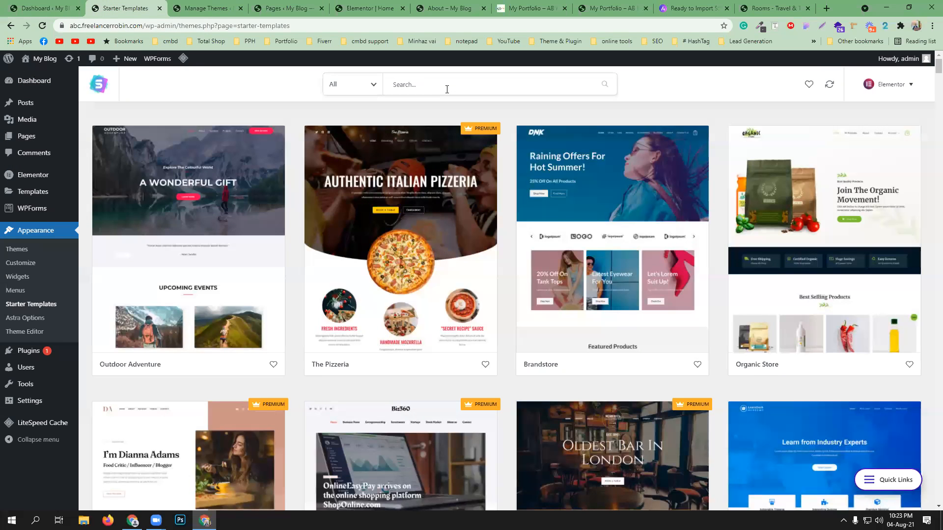
text(travel)
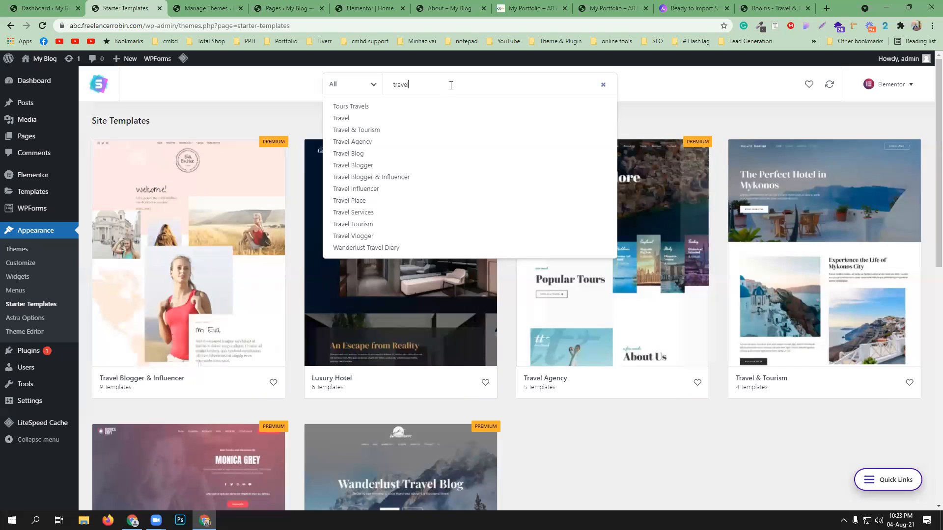
click(803, 354)
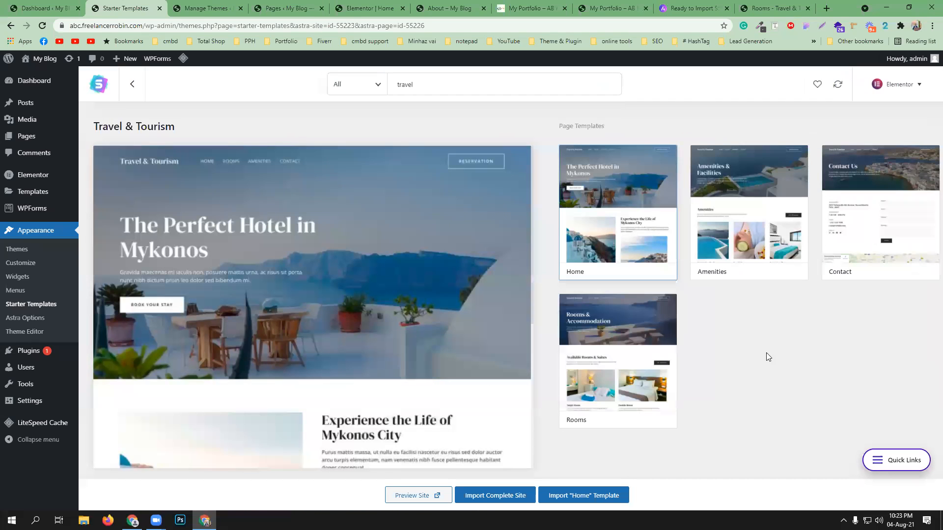
Step: Import only the Rooms page template from Travel & Tourism, skipping the personal details form
click(628, 363)
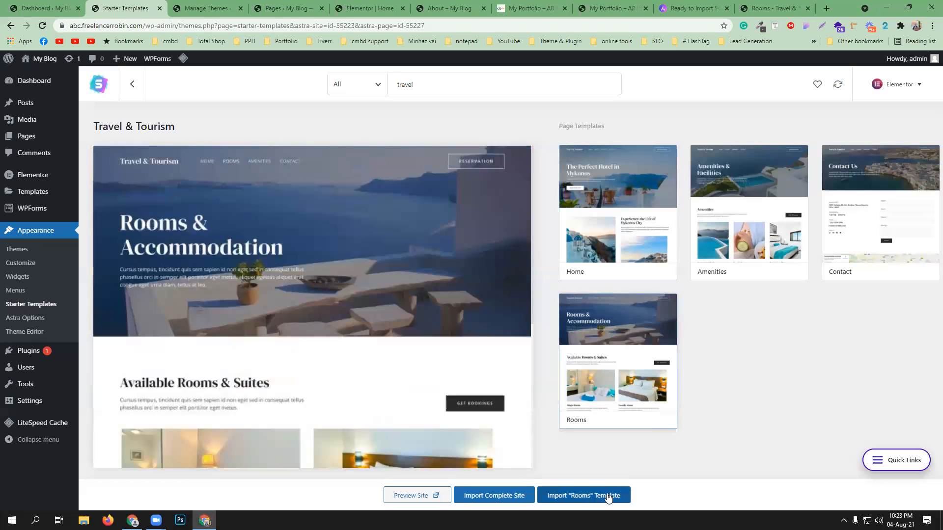
click(592, 496)
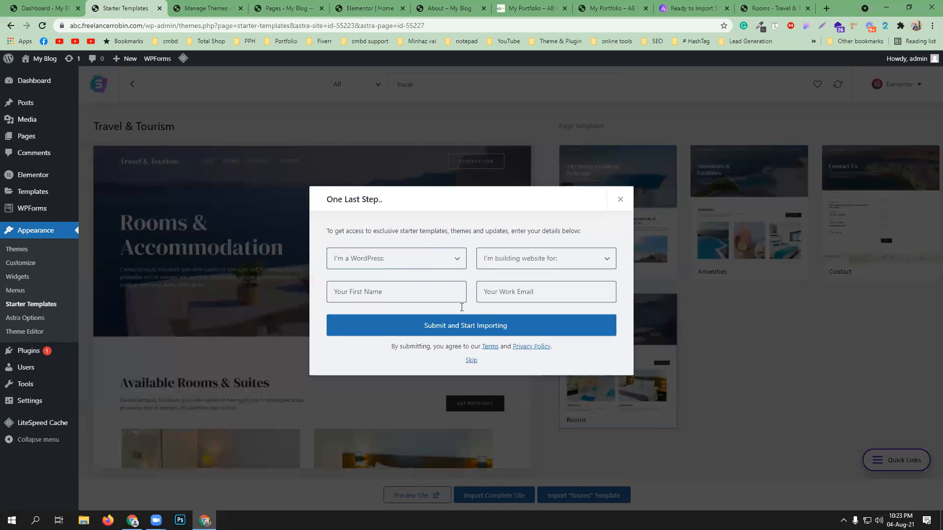
click(472, 361)
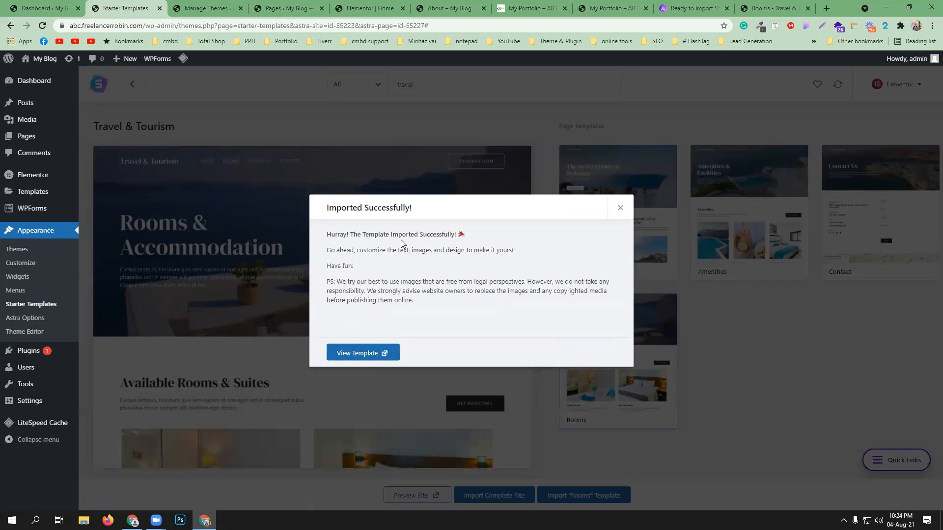
Step: View the imported Rooms page on the site, look through its room listings, and return to the WordPress admin
click(359, 354)
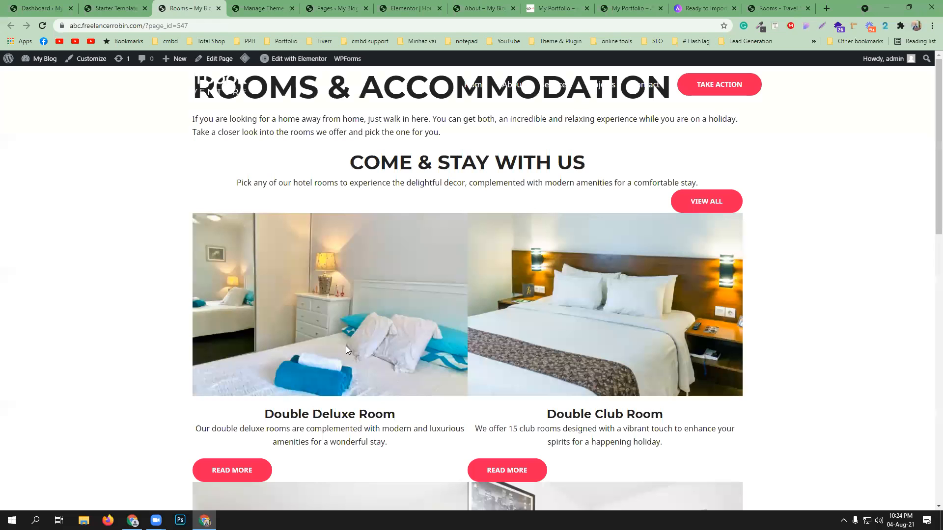
scroll(464, 338, down, 15)
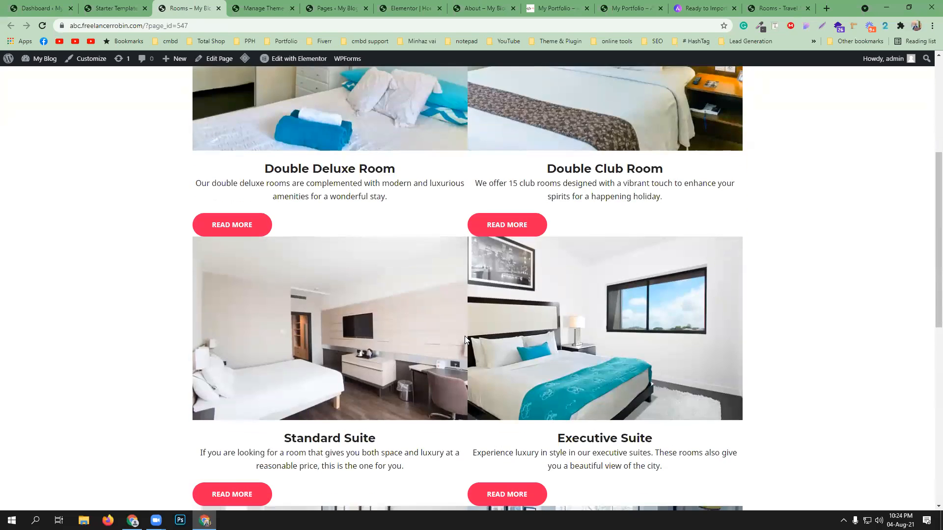
scroll(464, 339, up, 15)
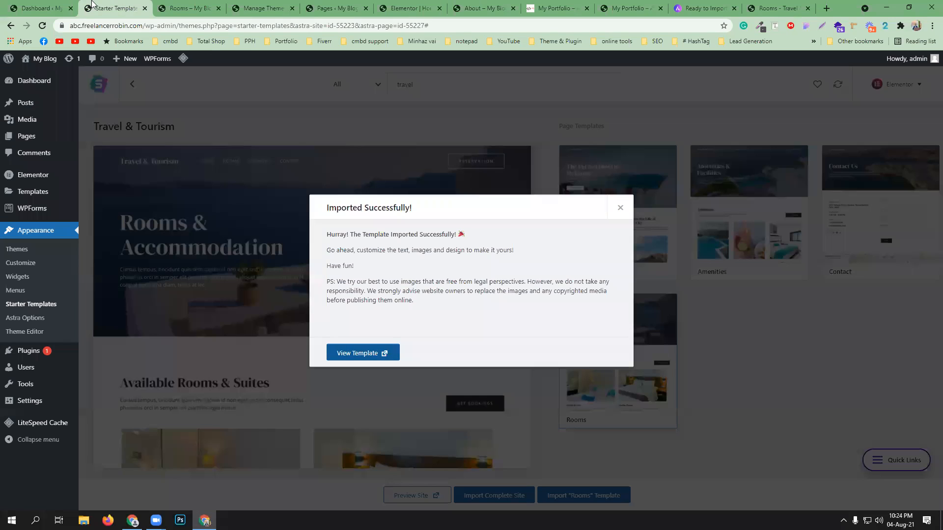
click(116, 8)
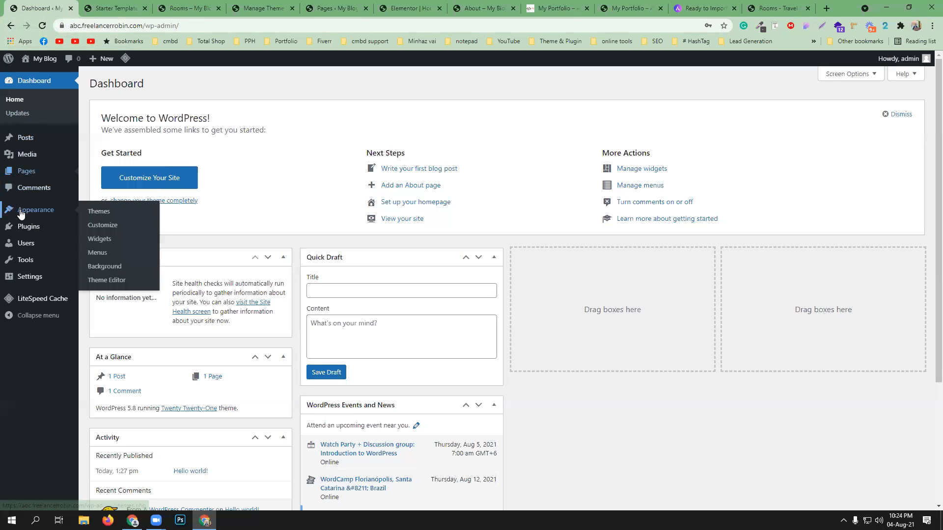
Step: Open the site's menu settings and look for the Rooms page among the addable pages, searching for "rooms"
click(97, 253)
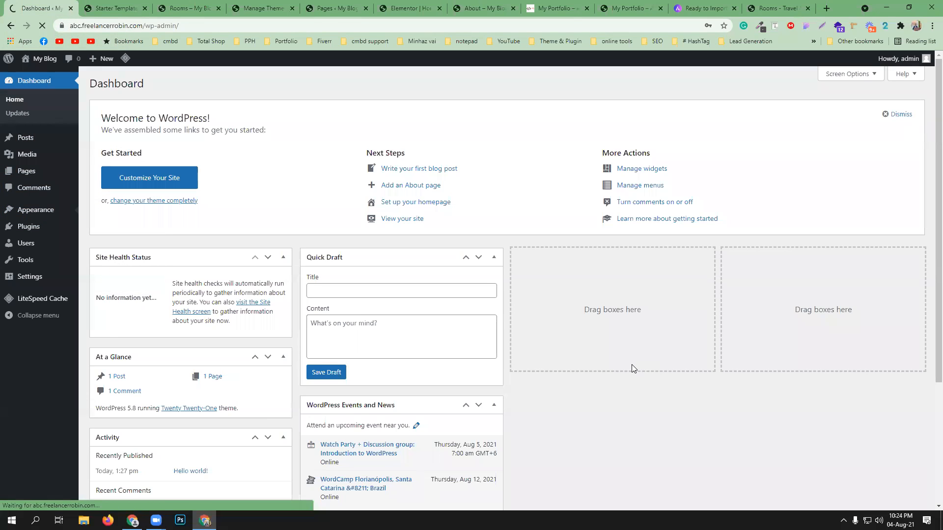
scroll(517, 331, down, 2)
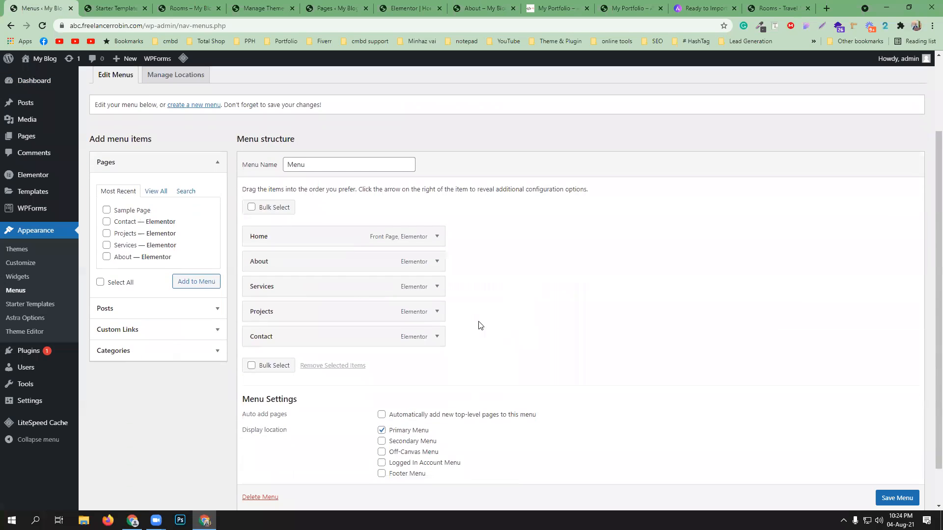
click(167, 192)
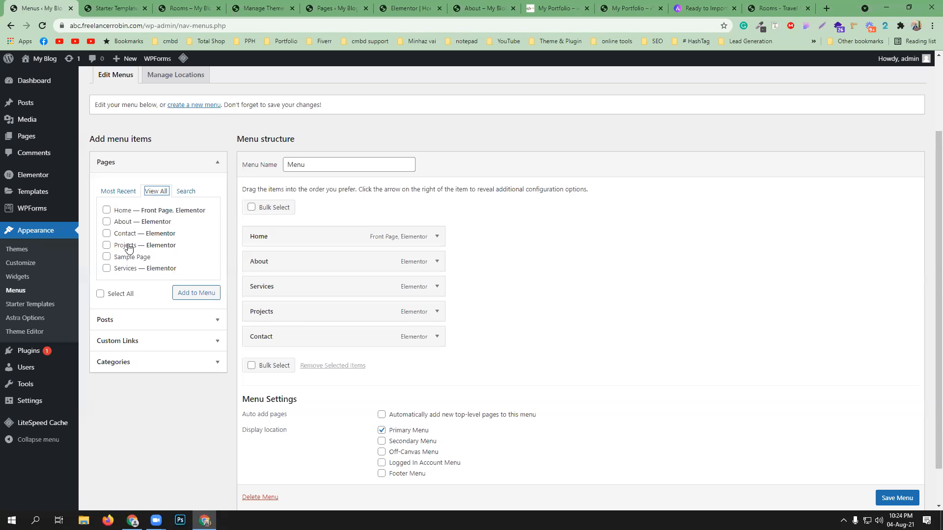
scroll(181, 210, down, 1)
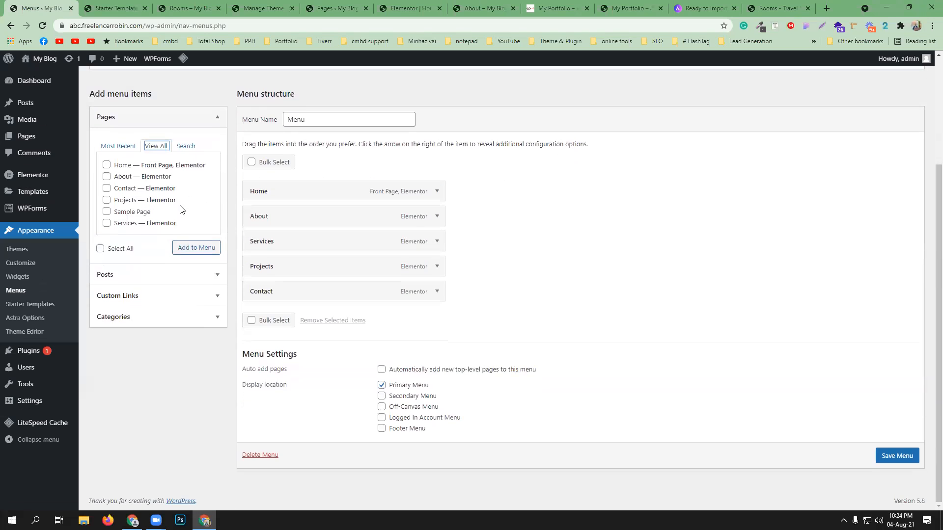
click(188, 147)
click(153, 165)
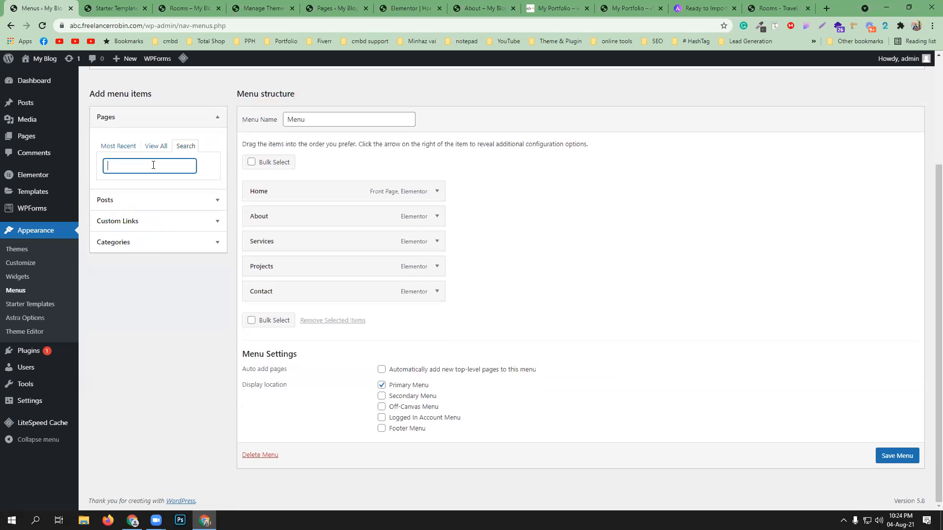
text(rooms)
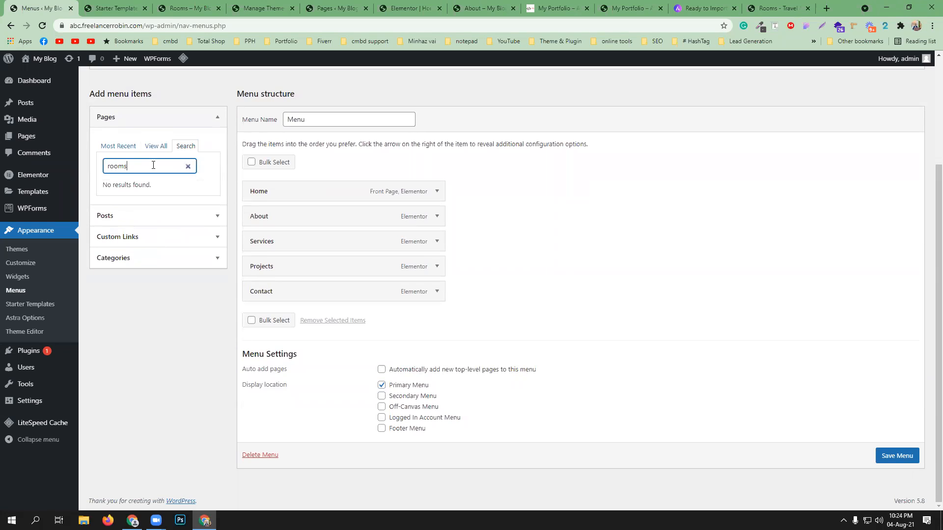
key(BackSpace)
Step: Open the list of all pages in a new tab and publish the draft Rooms page
mouse_move(30, 136)
click(96, 139)
click(106, 8)
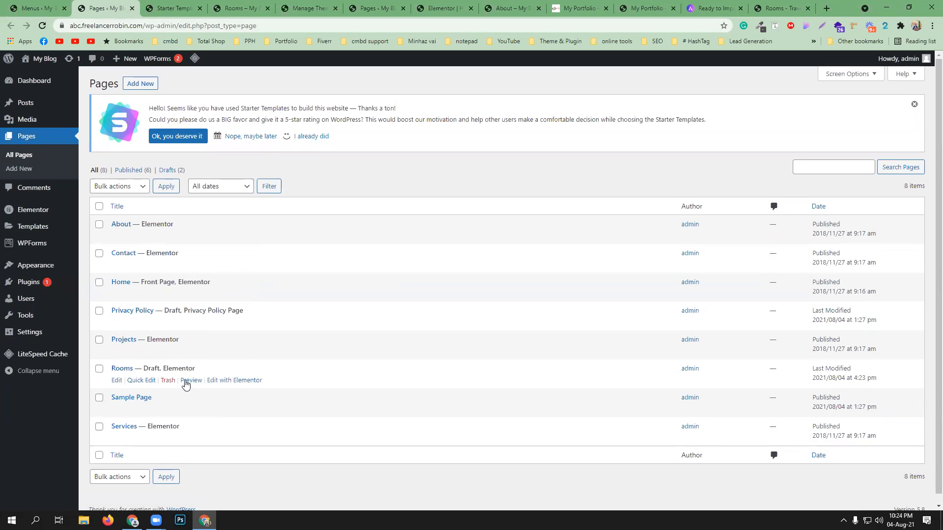
click(117, 381)
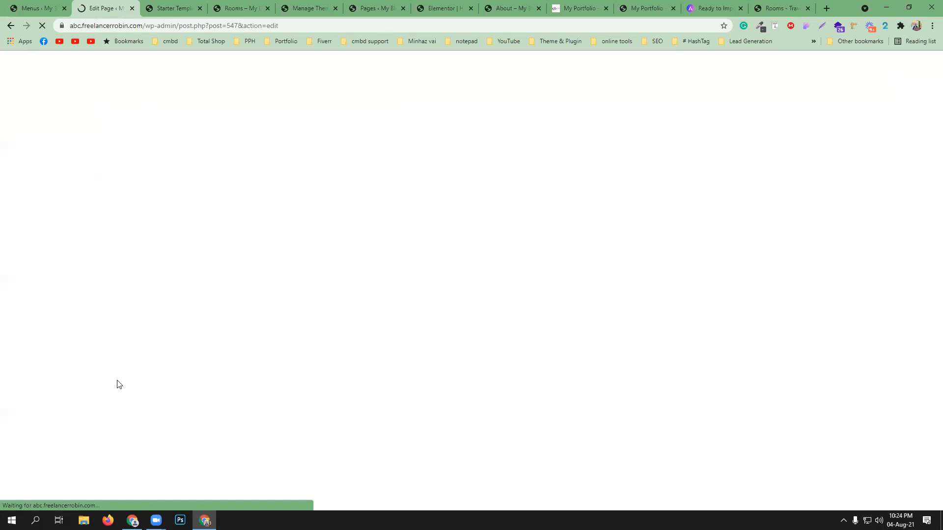
click(873, 66)
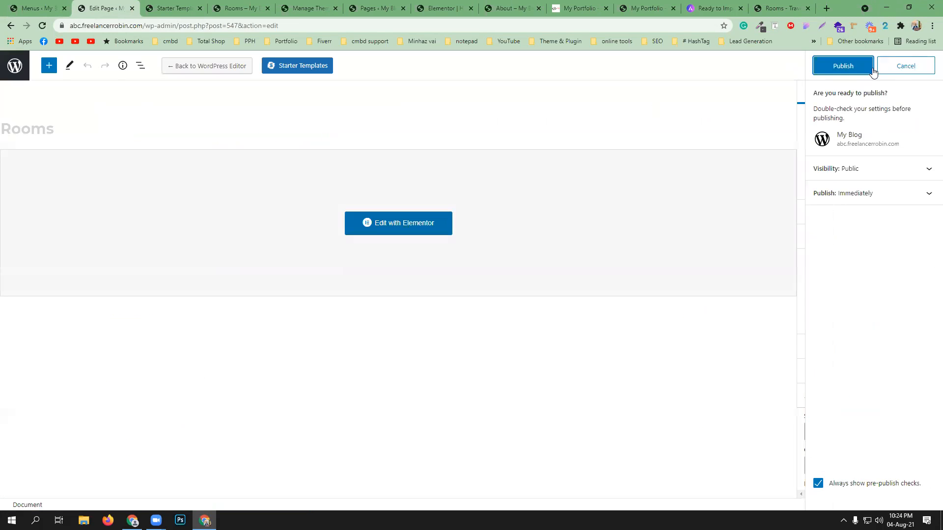
click(853, 71)
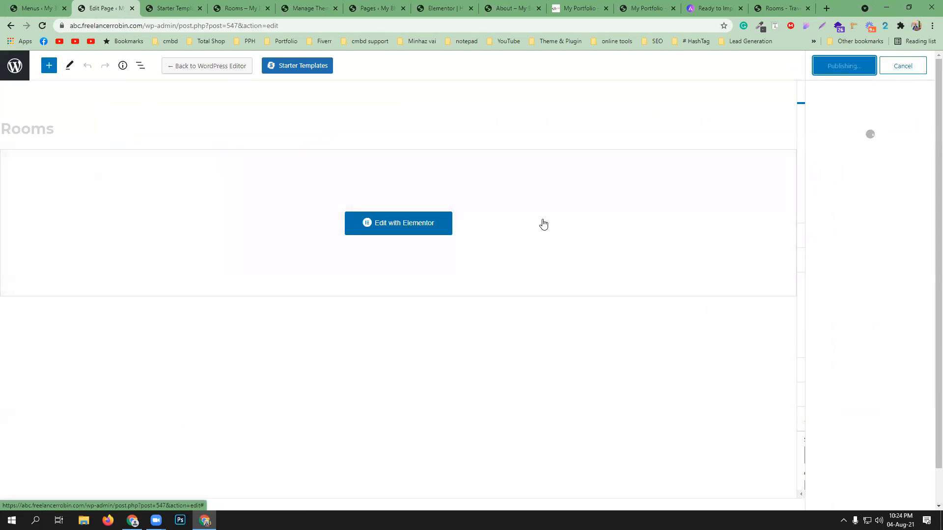
Step: Reload the menu settings, add the Rooms page to the menu between About and Services, and save the menu
click(54, 7)
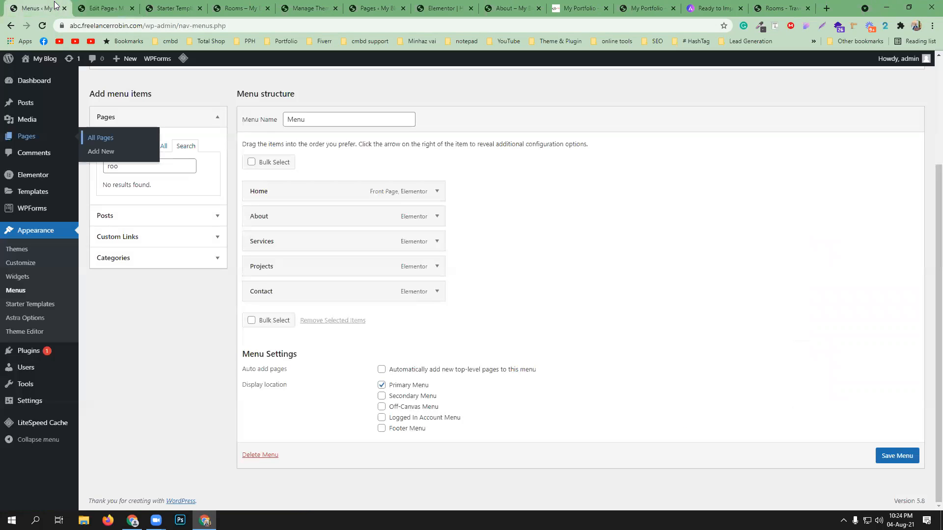
click(43, 26)
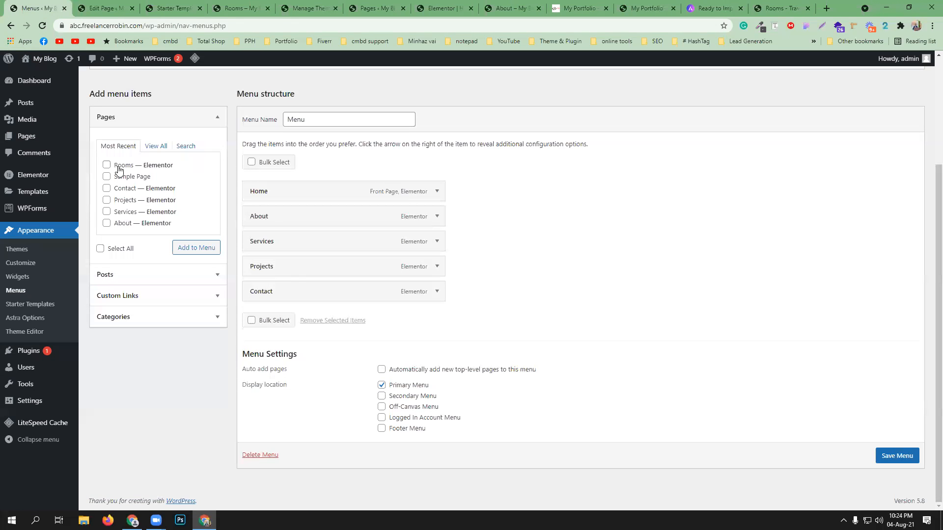
click(106, 166)
click(183, 247)
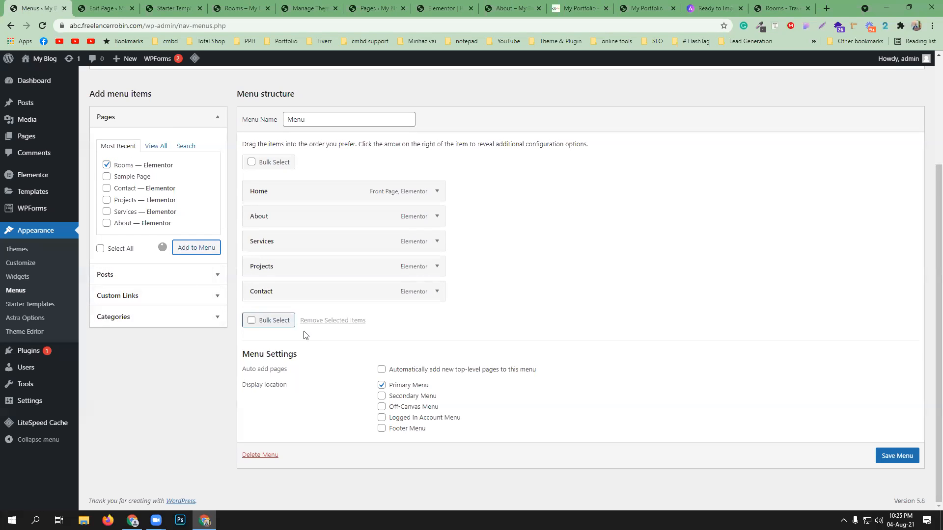
drag(294, 322, 294, 246)
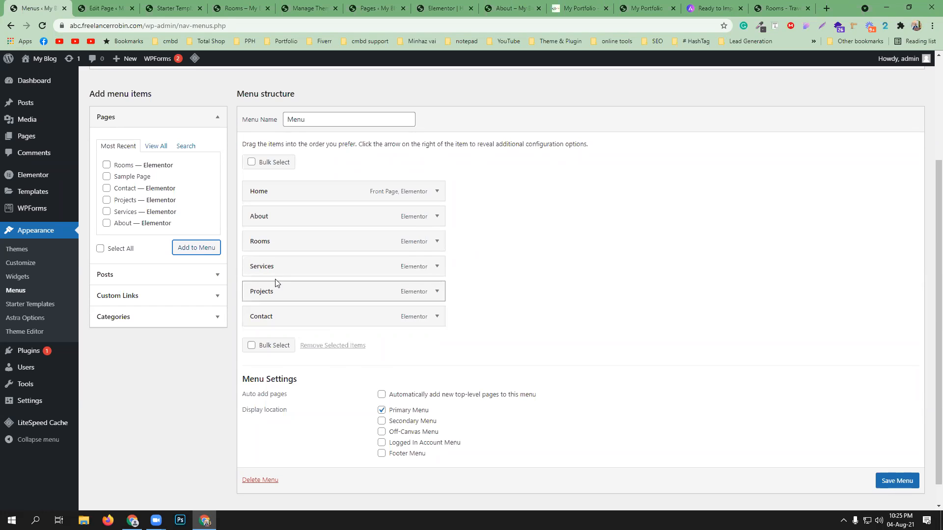
scroll(341, 344, down, 1)
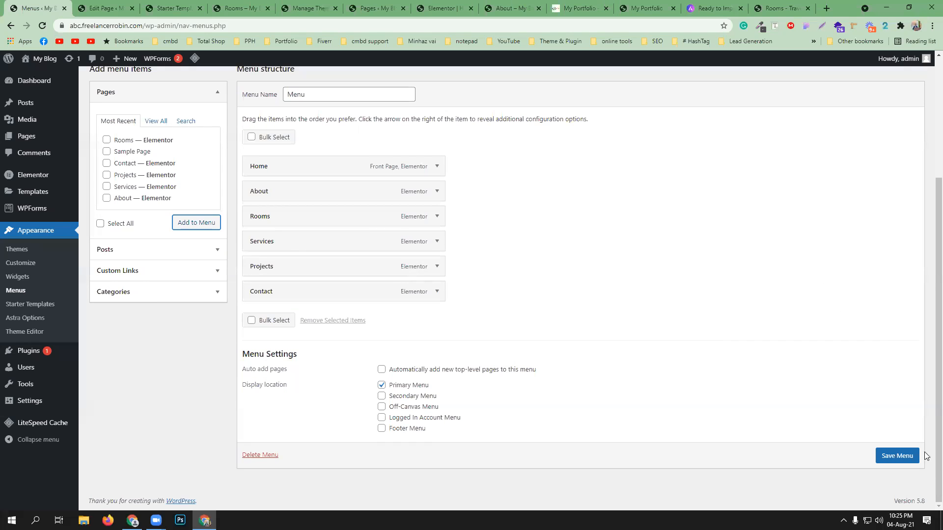
click(907, 461)
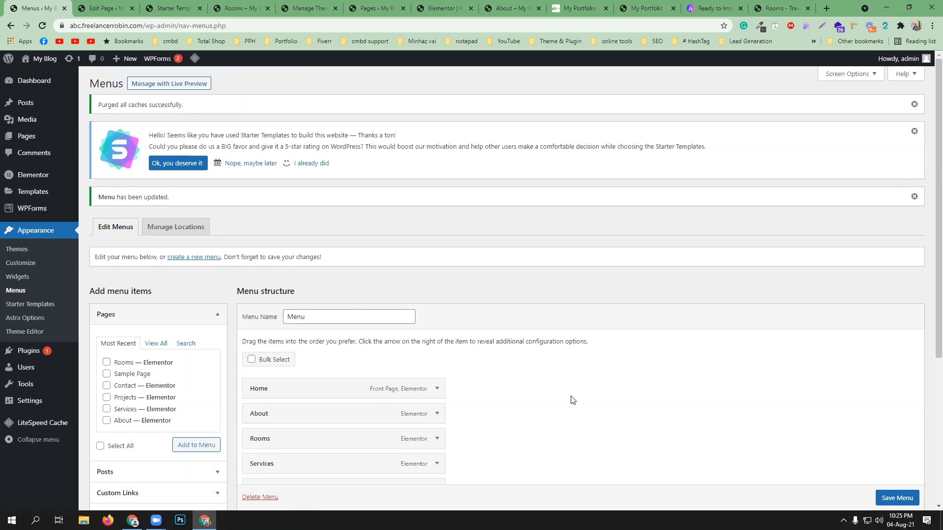
scroll(569, 378, down, 2)
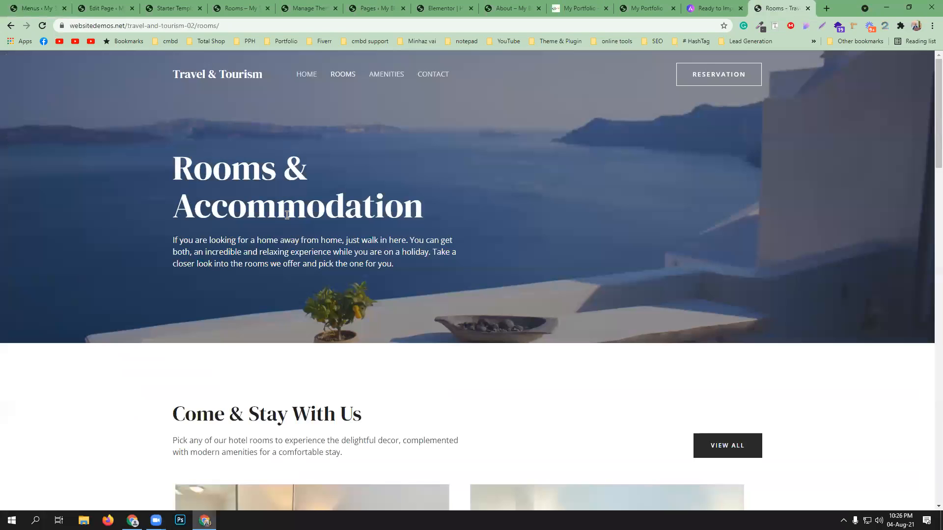
Step: Return to the menu settings and close the browser tabs from the Rooms page editor through the first My Portfolio tab
click(38, 8)
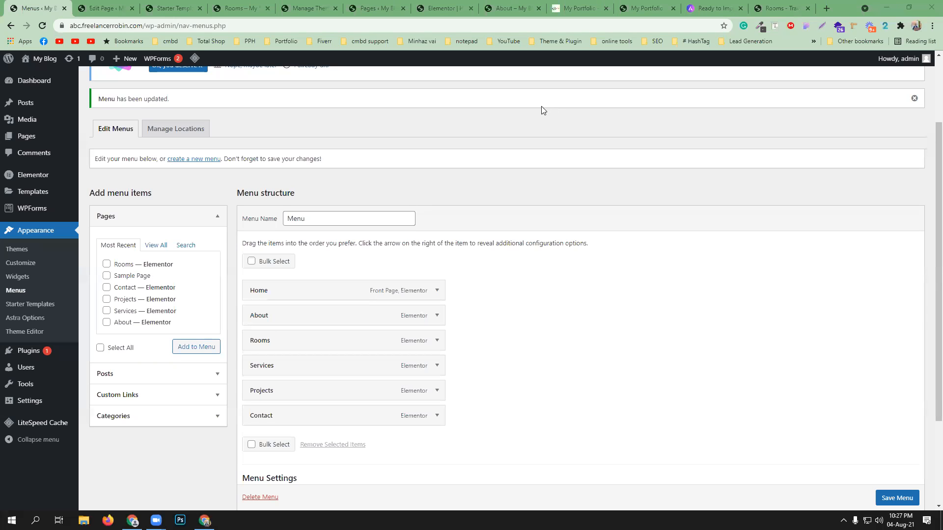
click(120, 8)
click(132, 8)
click(132, 8)
click(132, 9)
click(131, 9)
click(136, 9)
click(135, 9)
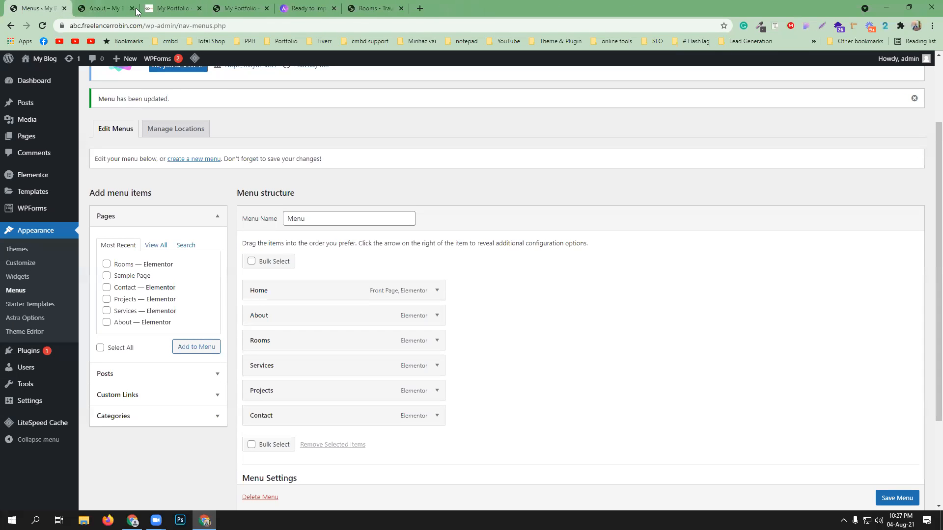
click(136, 9)
click(135, 9)
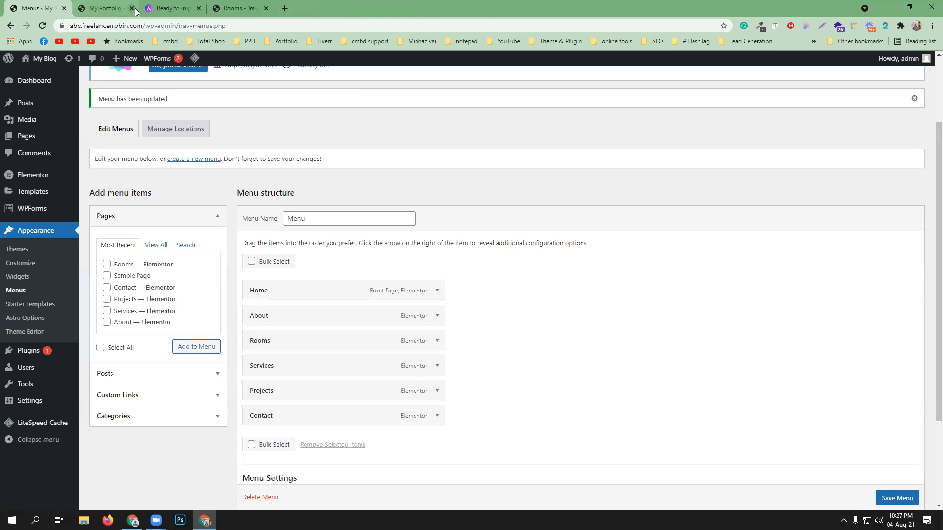
Step: Browse the portfolio site, open The Pizzeria demo and examine its hero banner and food sections
click(108, 3)
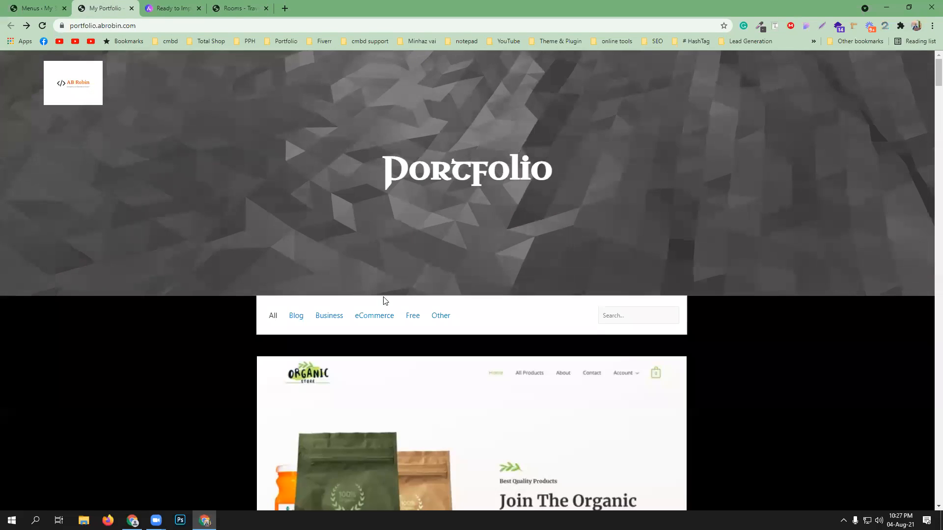
scroll(442, 265, down, 15)
scroll(436, 259, down, 15)
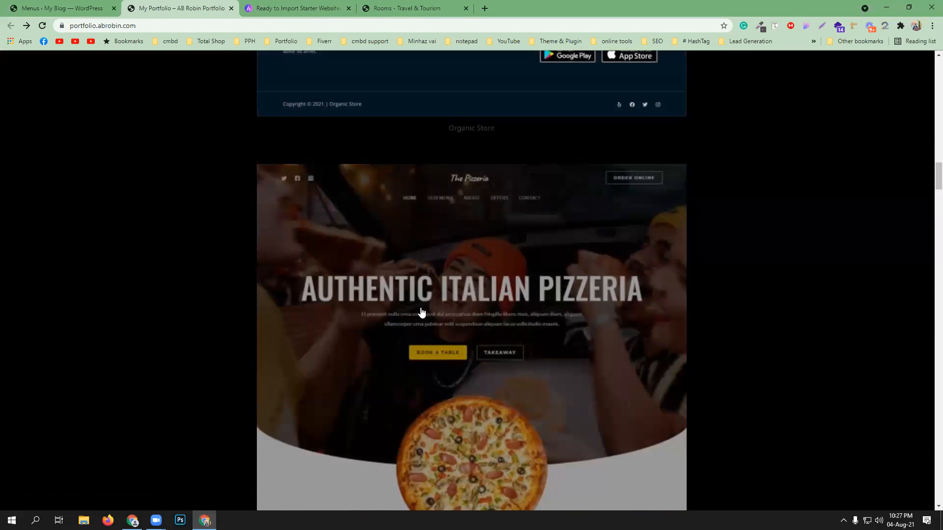
click(421, 312)
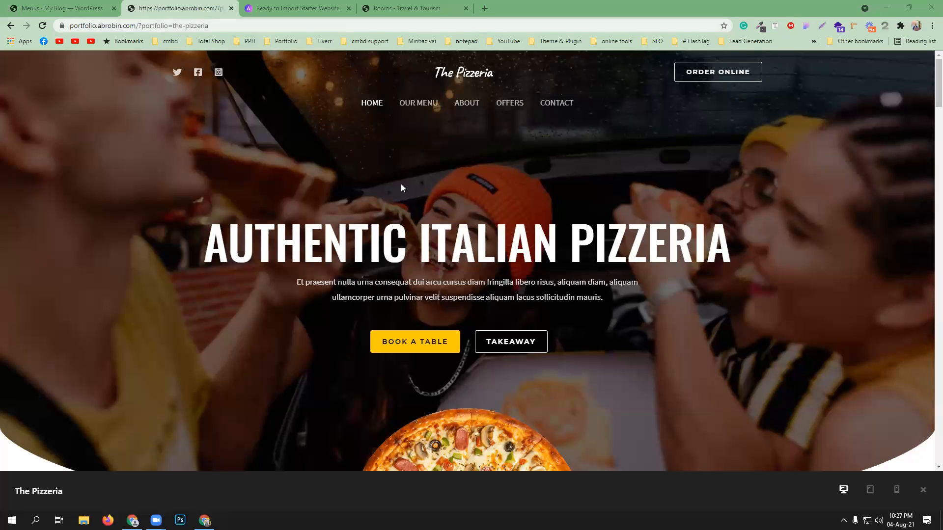
scroll(436, 250, down, 4)
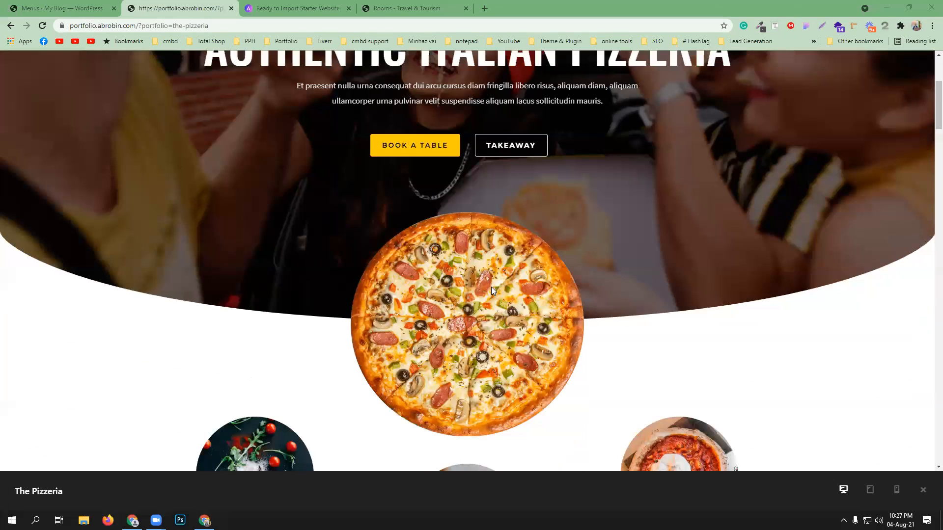
scroll(483, 285, down, 5)
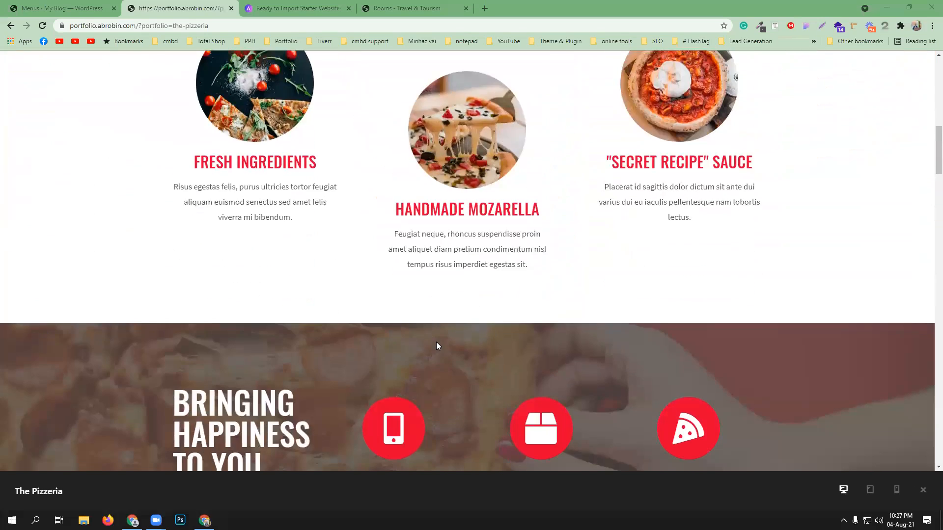
scroll(436, 346, up, 10)
scroll(413, 299, down, 6)
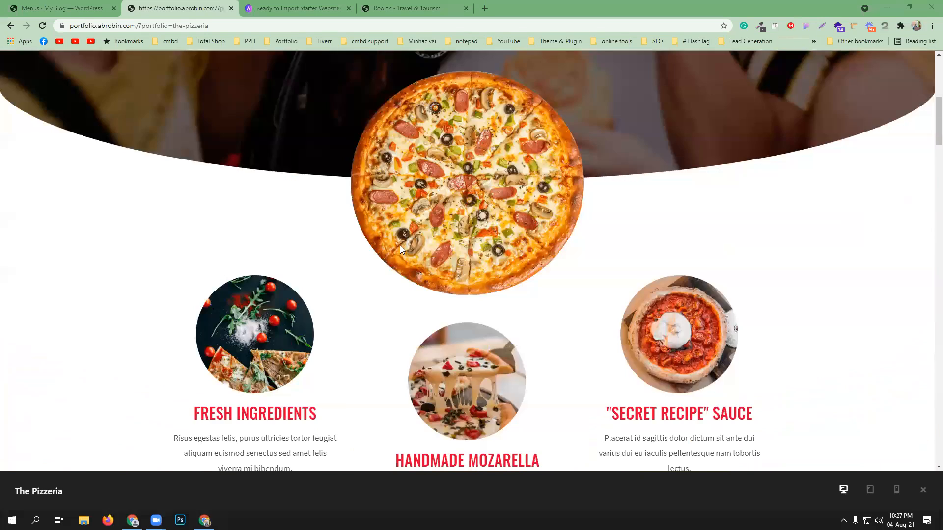
scroll(403, 250, up, 6)
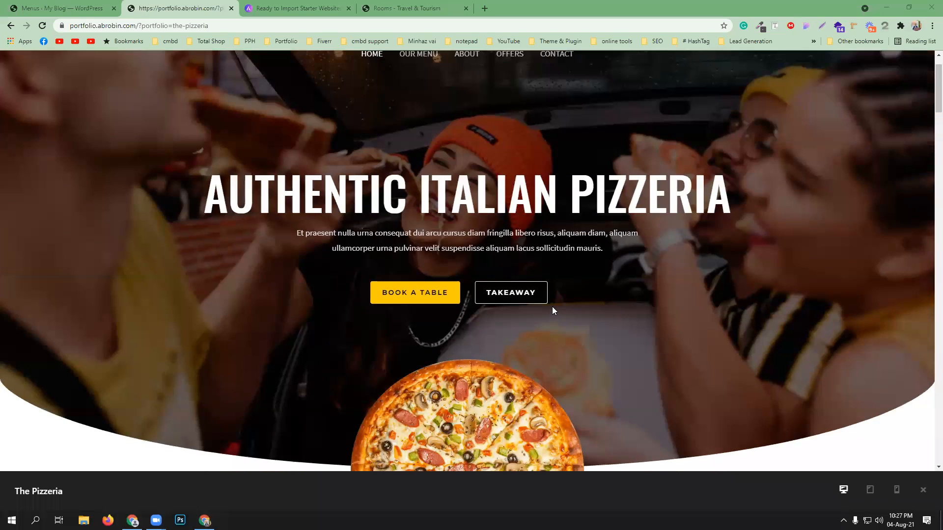
scroll(552, 310, down, 5)
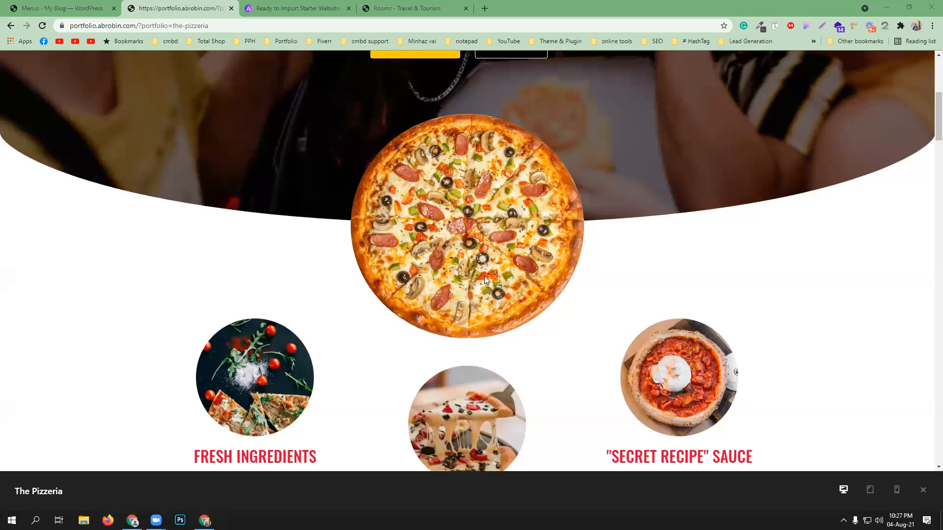
scroll(484, 278, up, 6)
Step: Open the Starter Templates library in a new tab and view the premium The Pizzeria template matching the portfolio demo
click(48, 7)
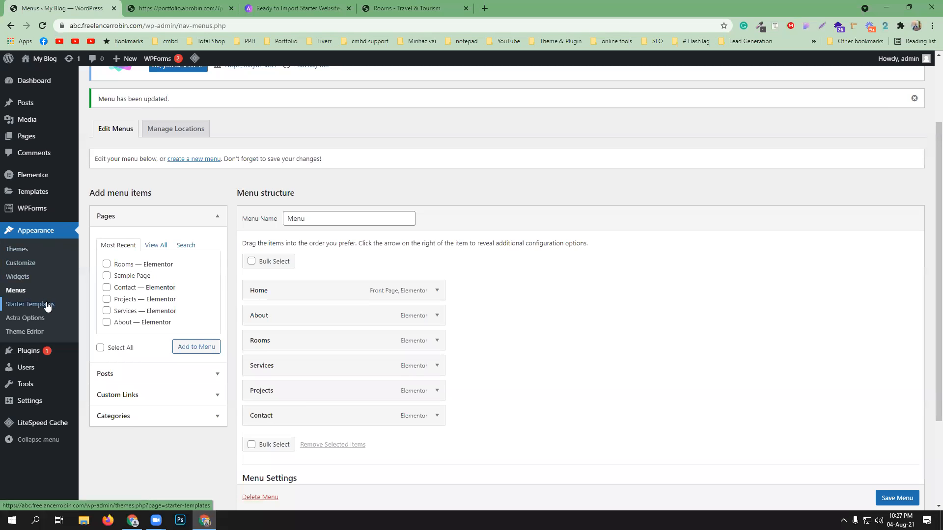
ctrl+click(29, 304)
click(175, 7)
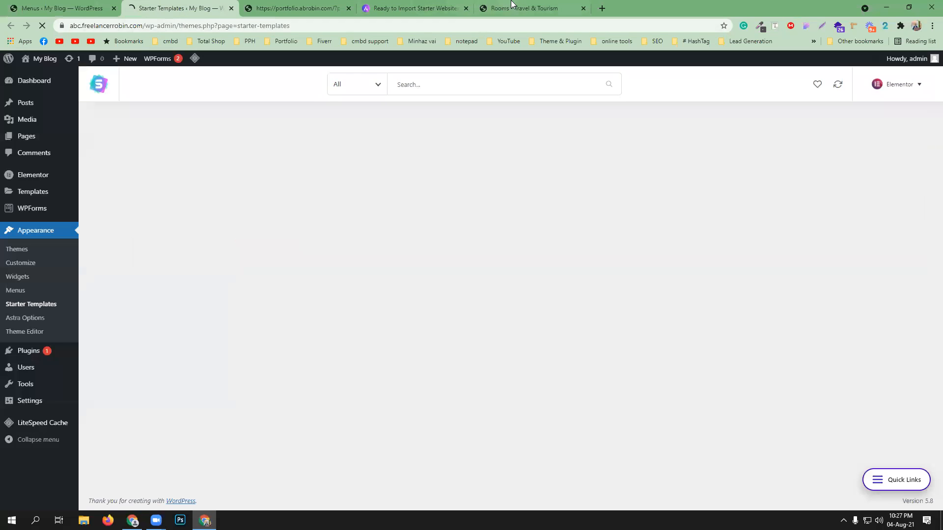
click(511, 4)
click(266, 4)
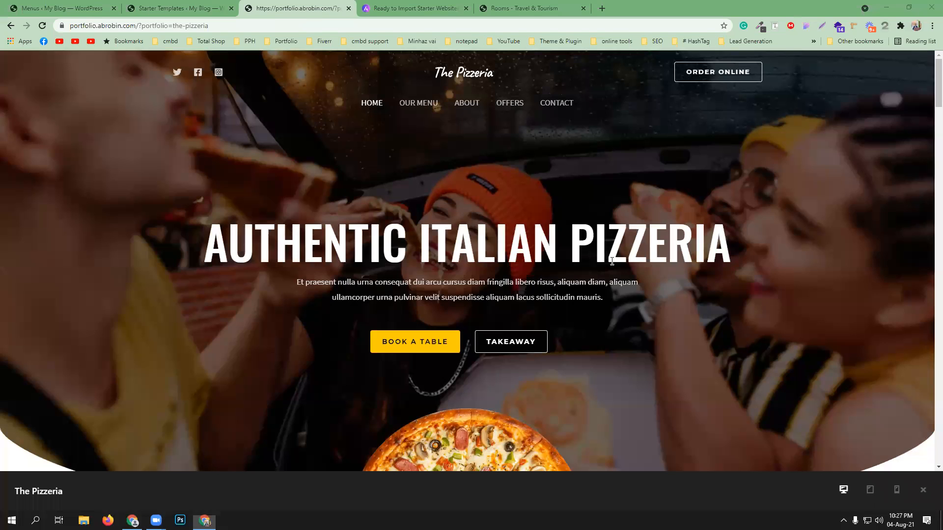
mouse_move(426, 72)
mouse_down()
mouse_move(469, 71)
mouse_move(435, 71)
mouse_up()
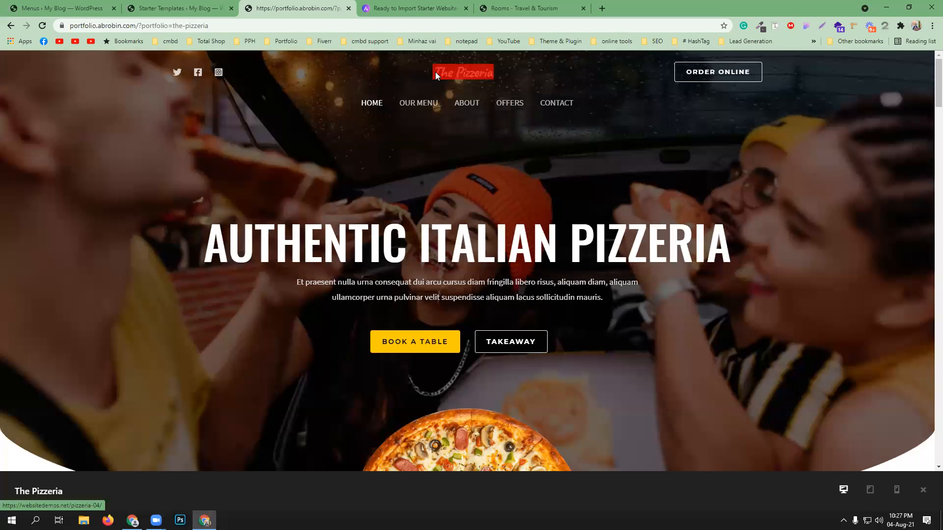
click(160, 8)
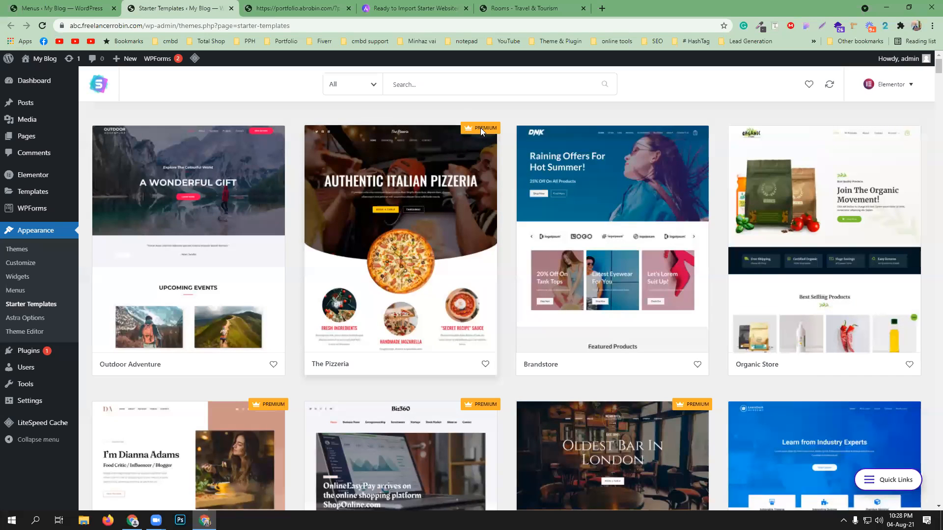
mouse_move(471, 129)
click(399, 262)
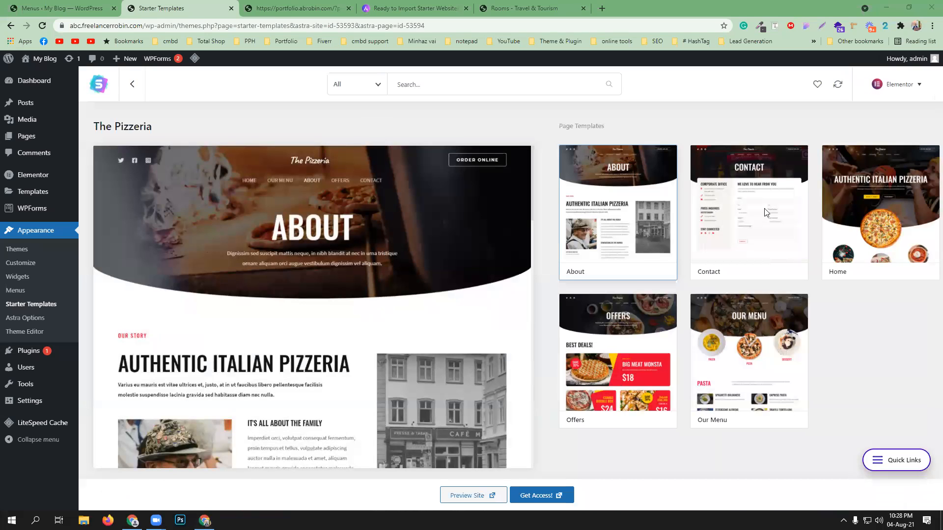
Step: View the free Outdoor Adventure template in a new Starter Templates tab and return to The Pizzeria template
ctrl+click(17, 277)
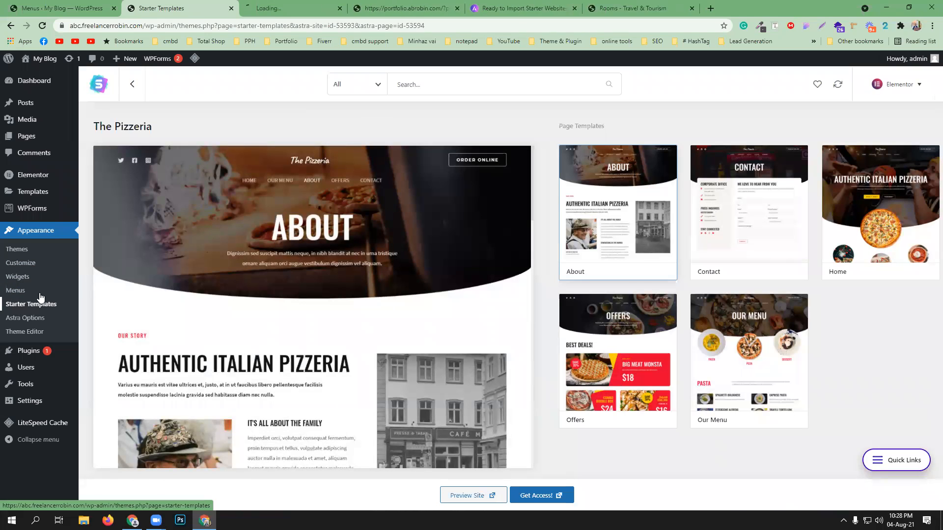
click(284, 6)
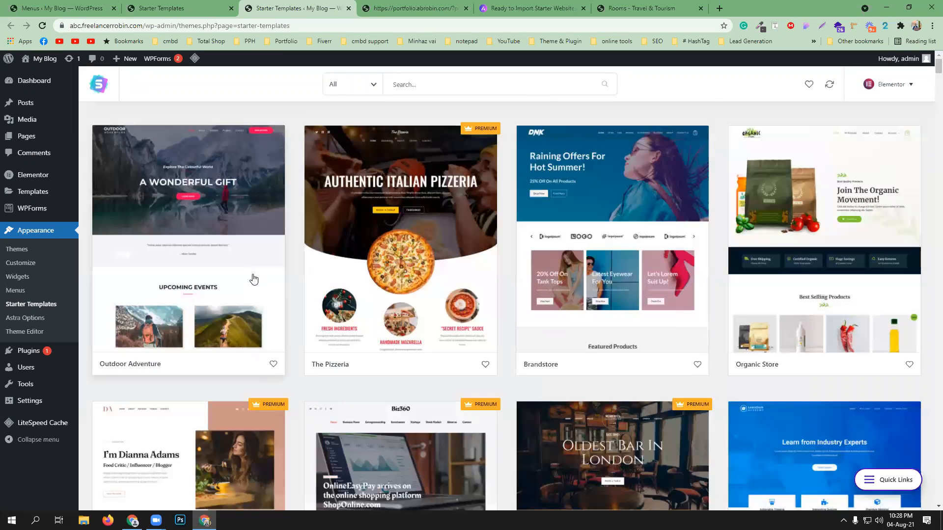
click(250, 273)
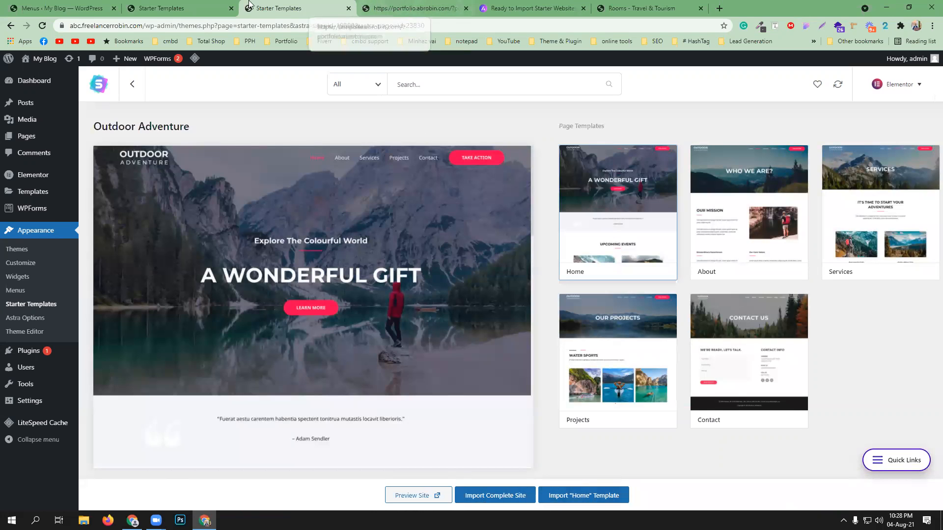
click(182, 9)
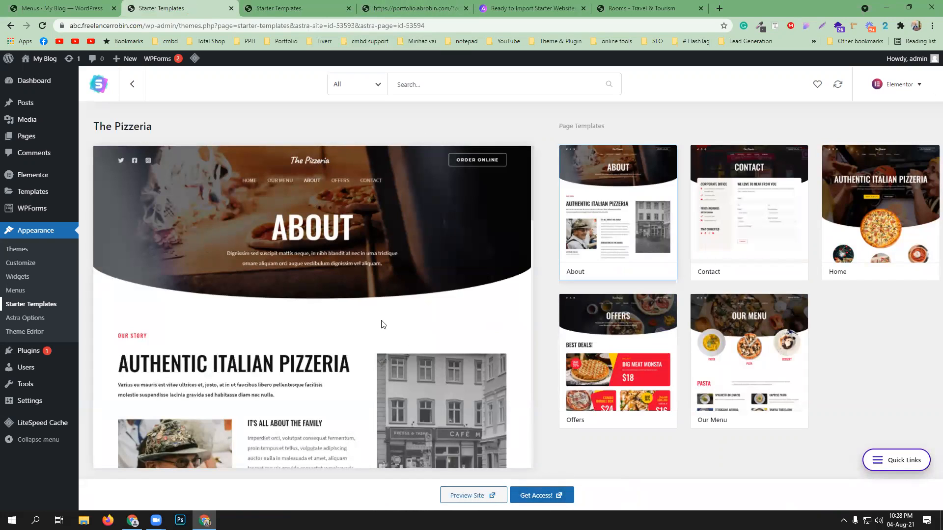
Step: Request access to The Pizzeria premium template and view Astra's premium starter templates page
click(538, 494)
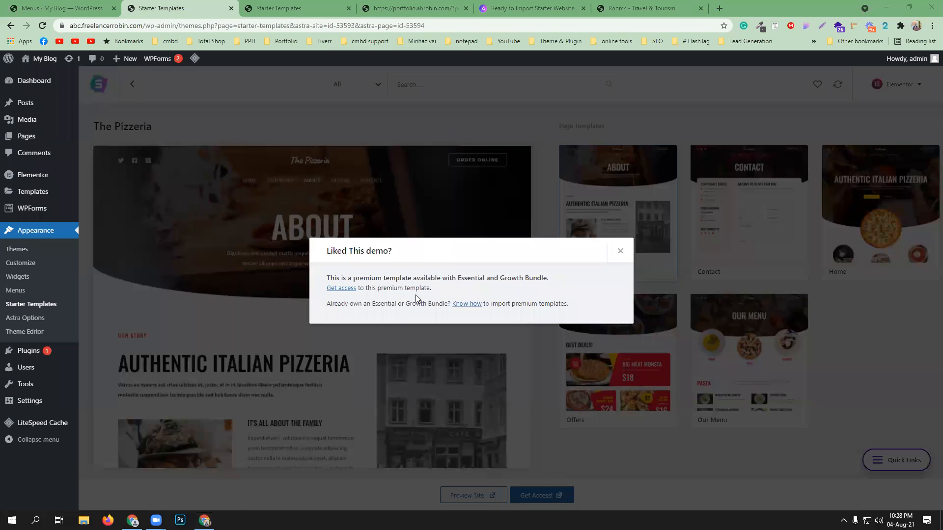
click(342, 289)
click(409, 6)
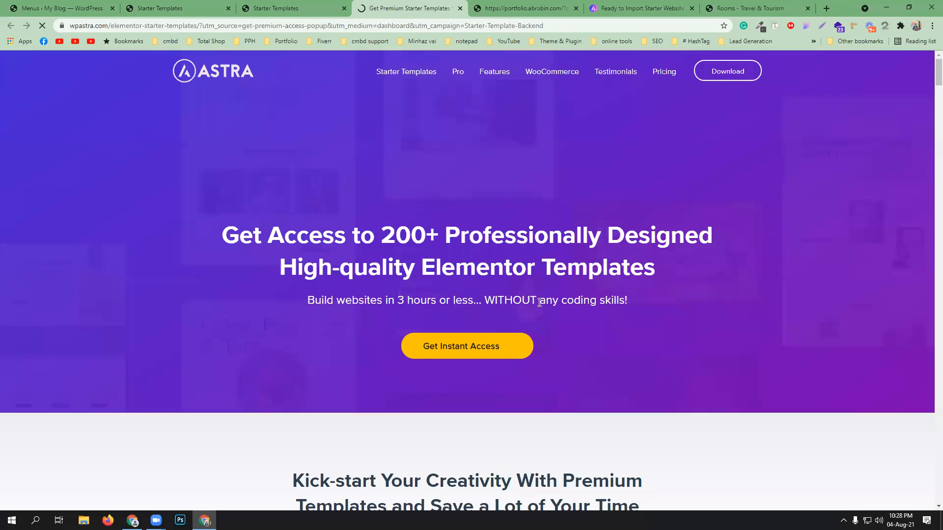
Step: Examine the premium template features, the free versus premium comparison and the bundle plans on the Astra page
scroll(538, 301, down, 1)
scroll(538, 301, down, 20)
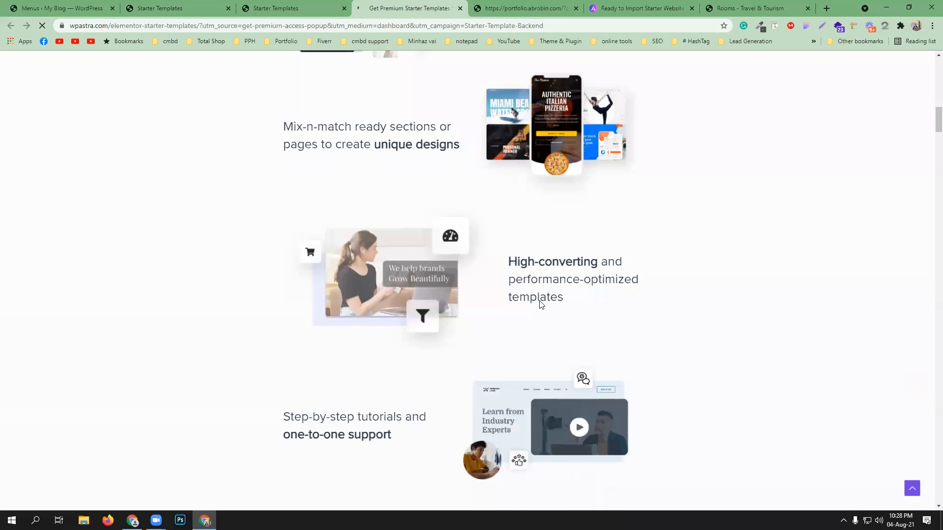
scroll(540, 304, up, 4)
scroll(518, 350, down, 12)
scroll(518, 350, down, 20)
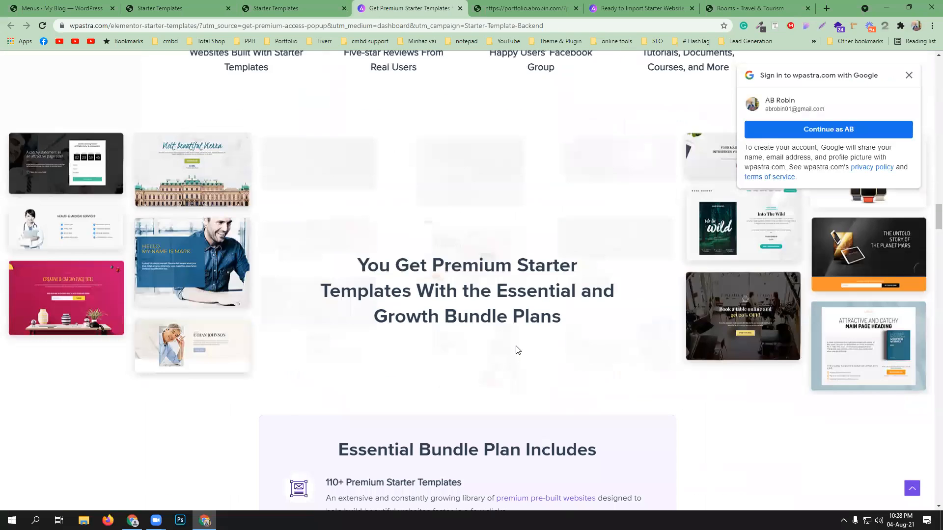
scroll(515, 349, down, 20)
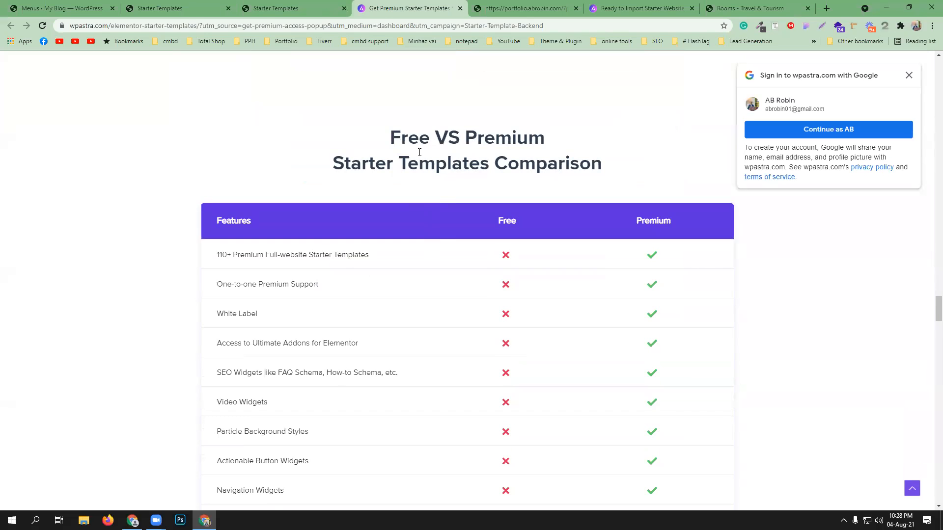
scroll(530, 276, down, 20)
scroll(530, 276, down, 16)
scroll(527, 273, up, 4)
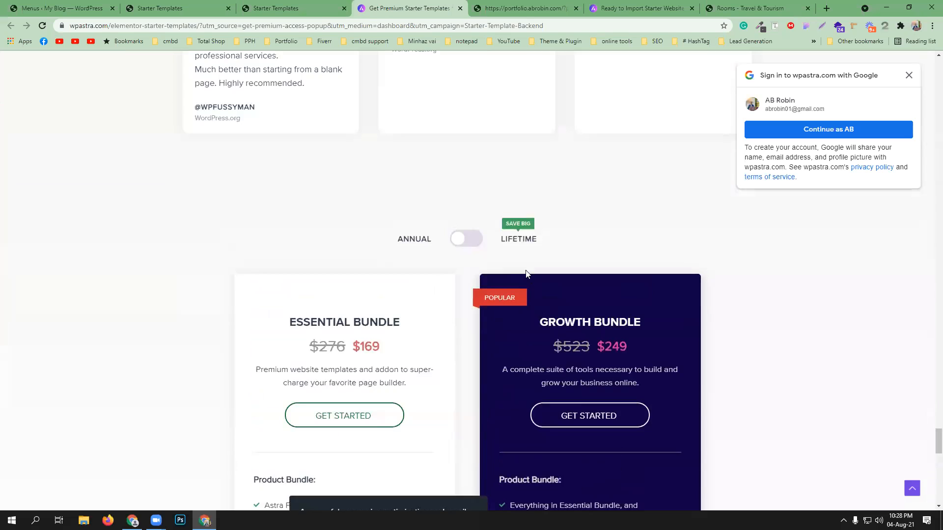
Step: Review the Essential and Growth bundle contents and switch the pricing from annual to lifetime
scroll(395, 348, down, 3)
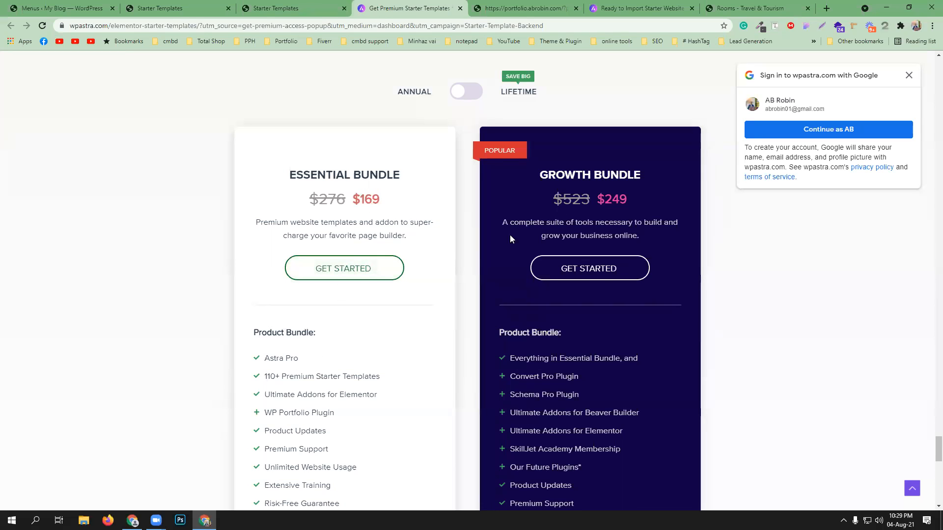
scroll(555, 283, down, 7)
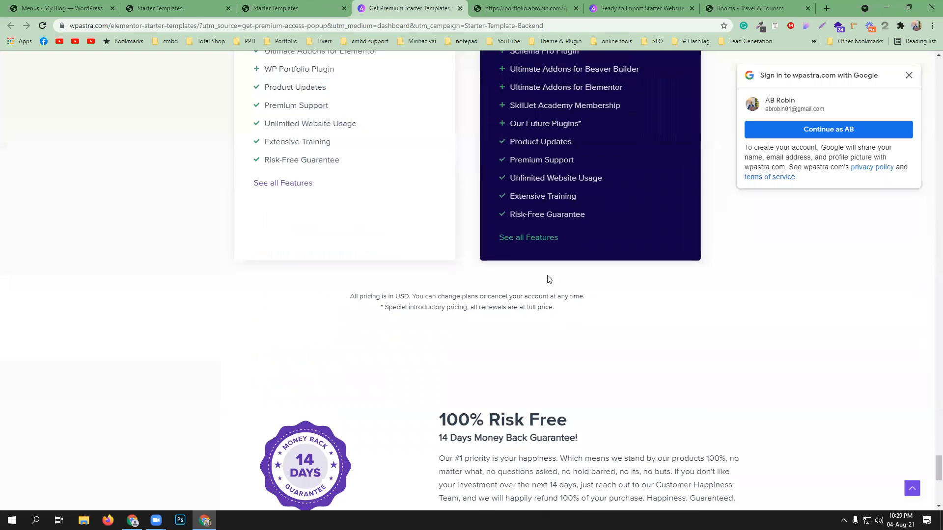
scroll(549, 279, up, 10)
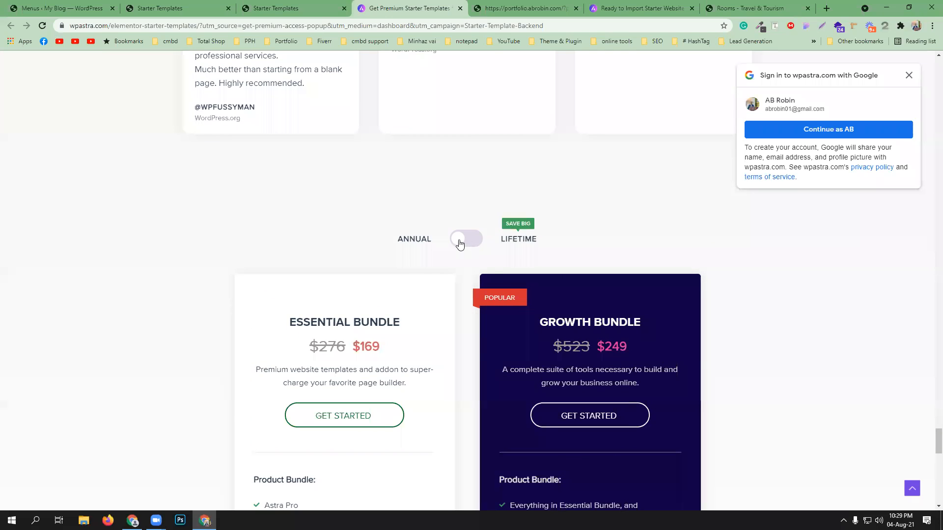
click(460, 239)
scroll(540, 324, down, 5)
scroll(579, 297, up, 5)
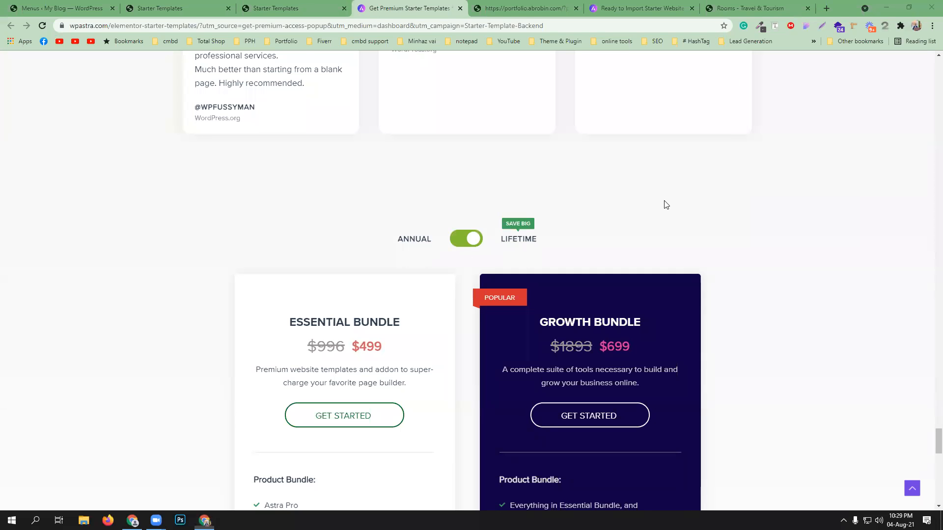
Step: Return to The Pizzeria template and dismiss its premium access dialog
key(ctrl+shift+Tab)
key(ctrl+shift+Tab)
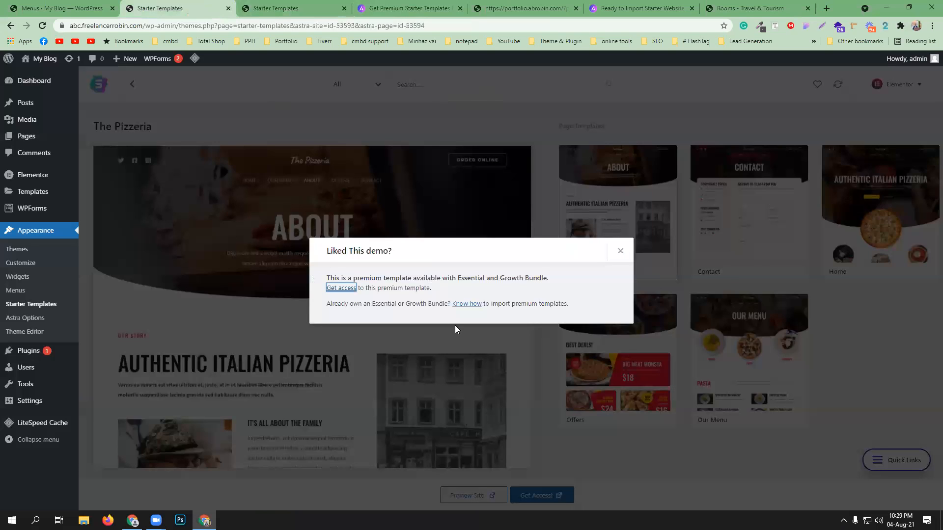
click(455, 325)
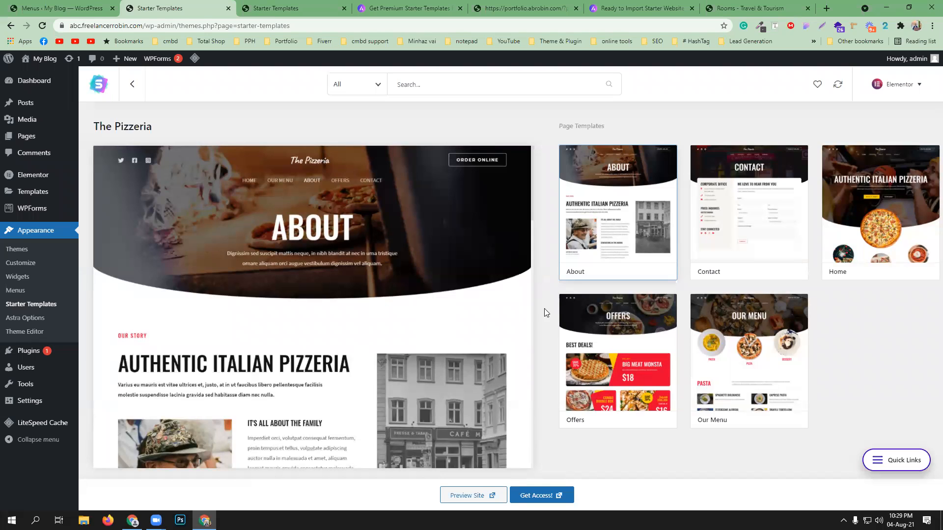
Step: Deactivate and delete the Starter Templates plugin from the installed plugins
click(48, 4)
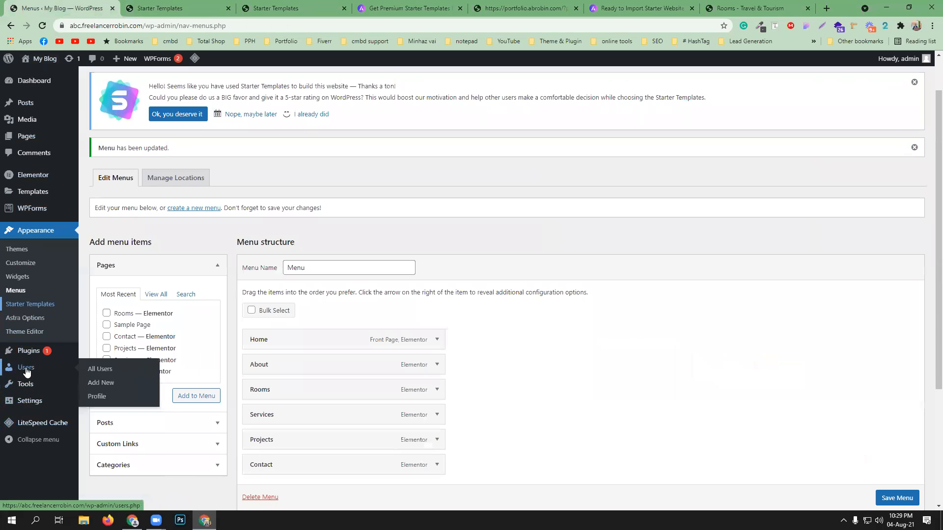
click(27, 351)
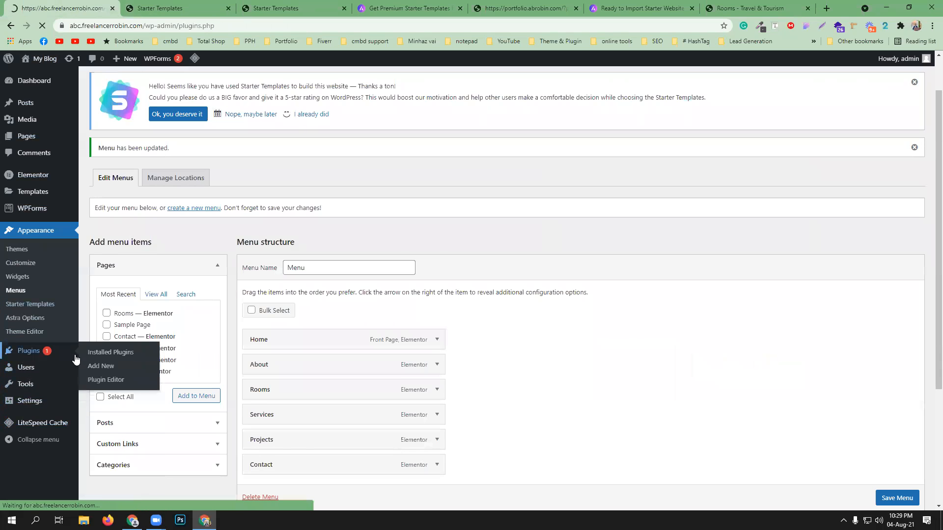
scroll(215, 291, down, 2)
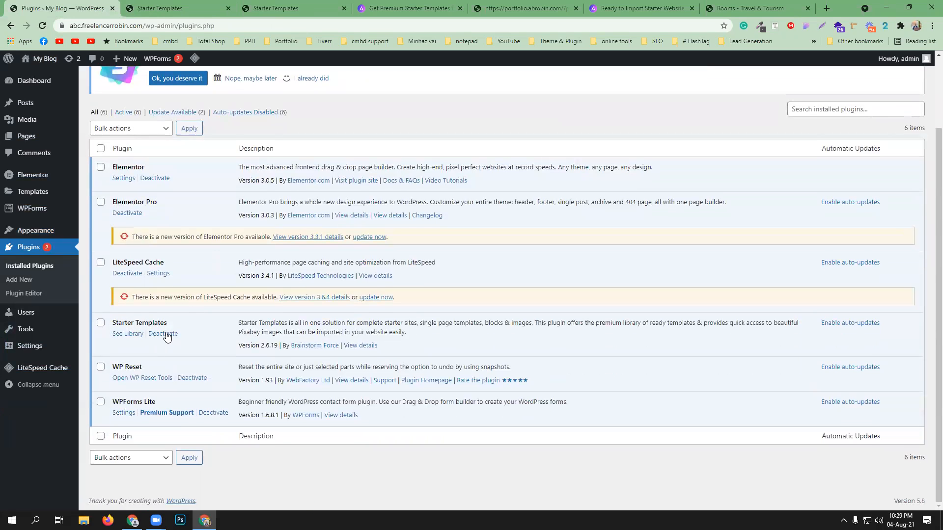
click(164, 334)
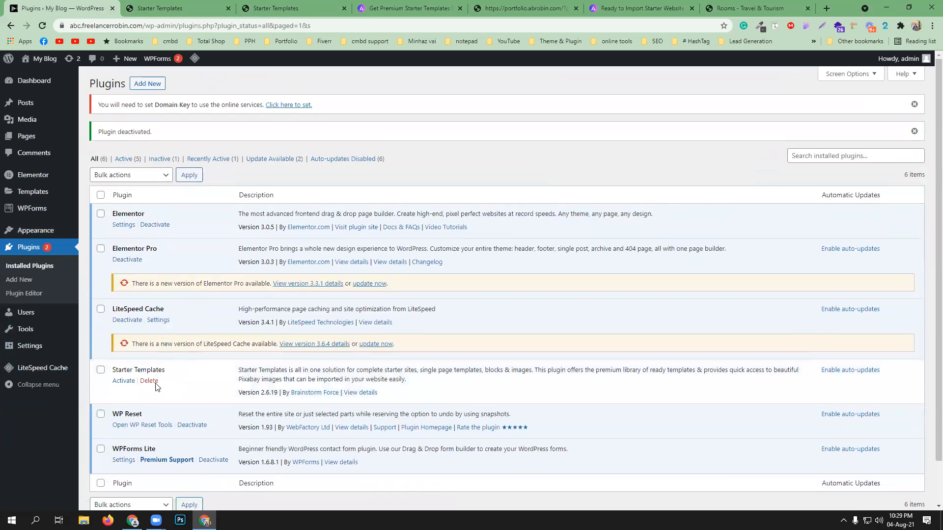
click(155, 385)
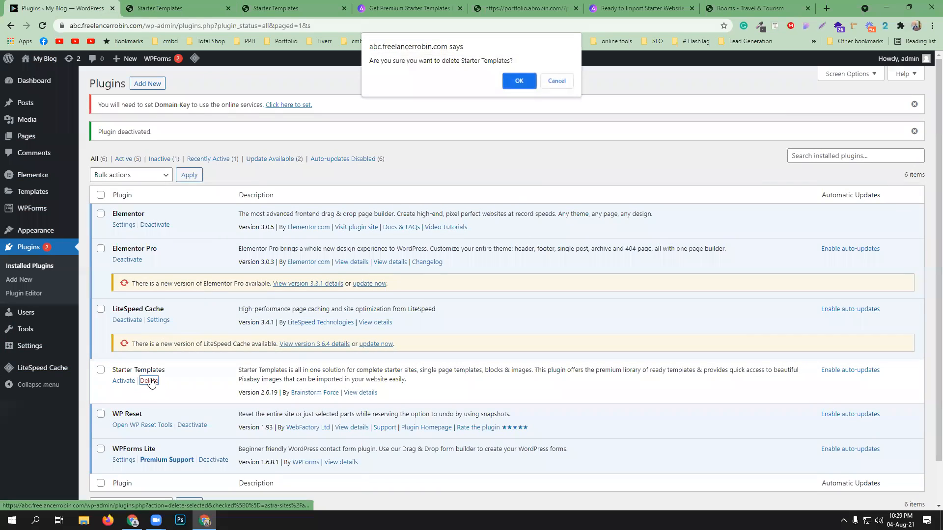
click(520, 81)
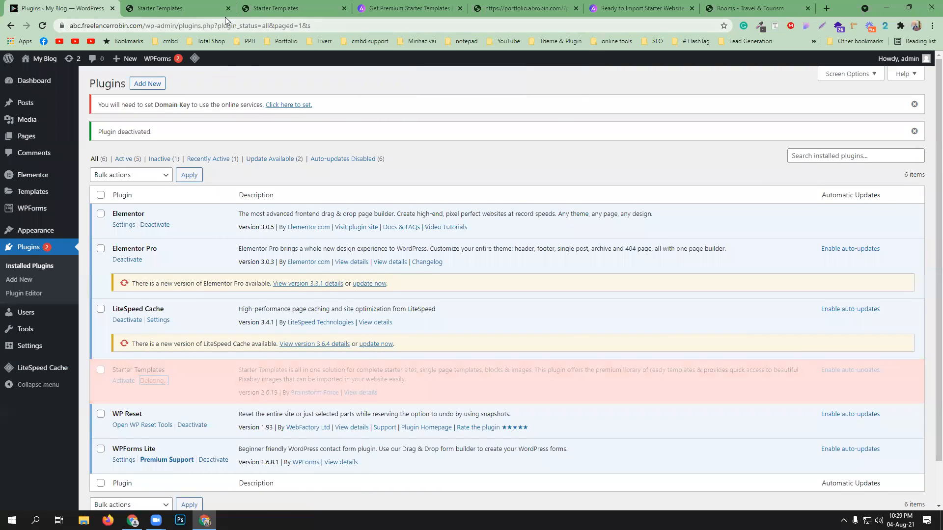
Step: Close the two Starter Templates browser tabs and the Astra premium templates tab
click(228, 9)
click(227, 8)
click(228, 9)
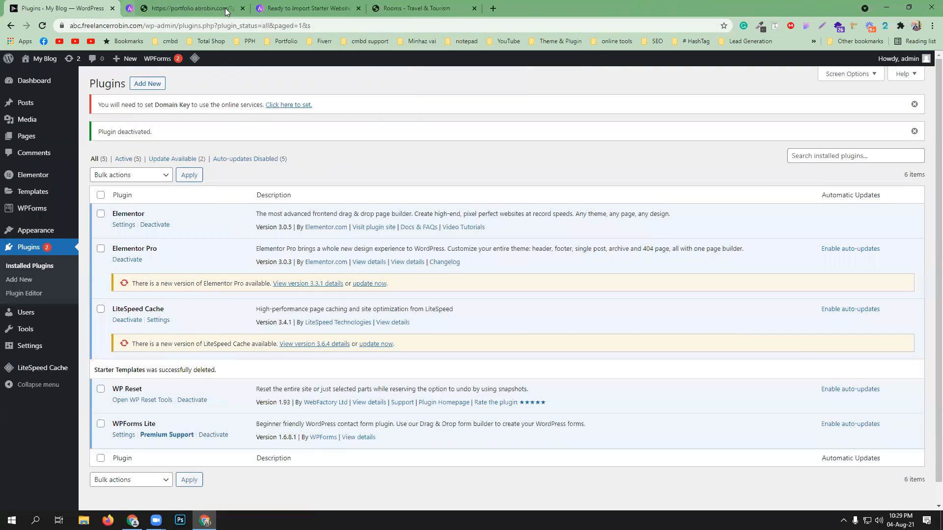
Step: Upload astra-addon-3.5.7.zip from the Downloads folder as a new plugin and install it
click(156, 87)
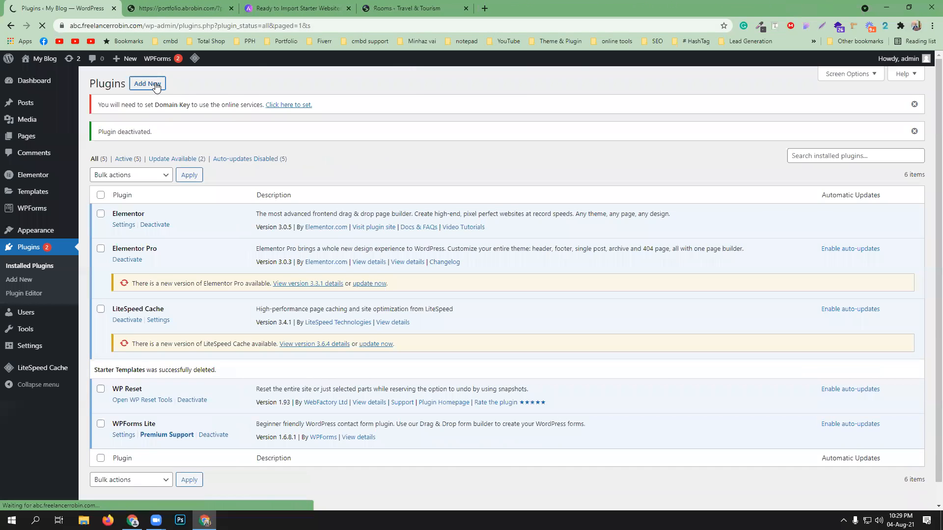
click(183, 86)
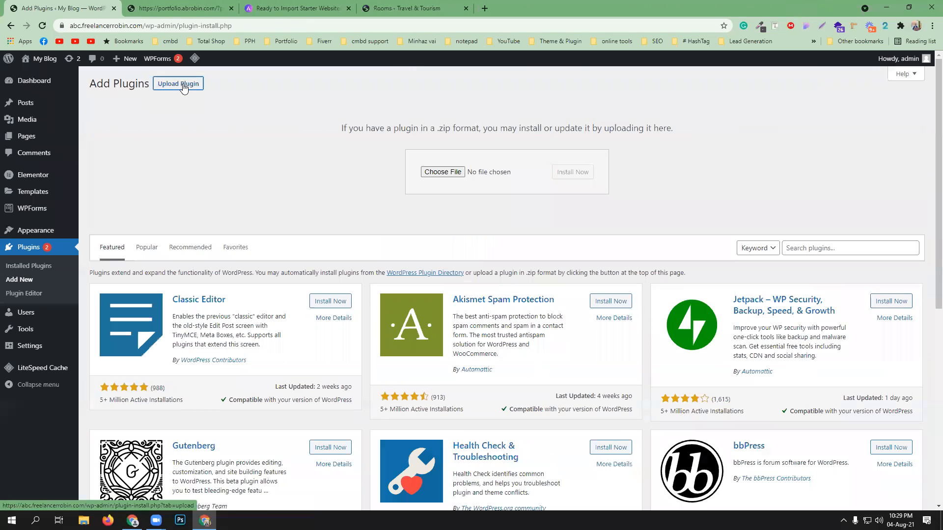
click(435, 172)
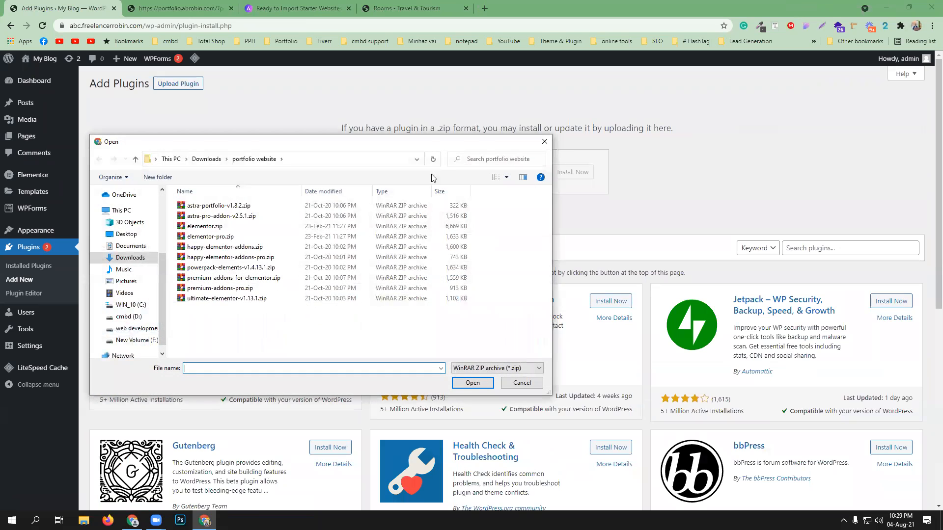
click(130, 258)
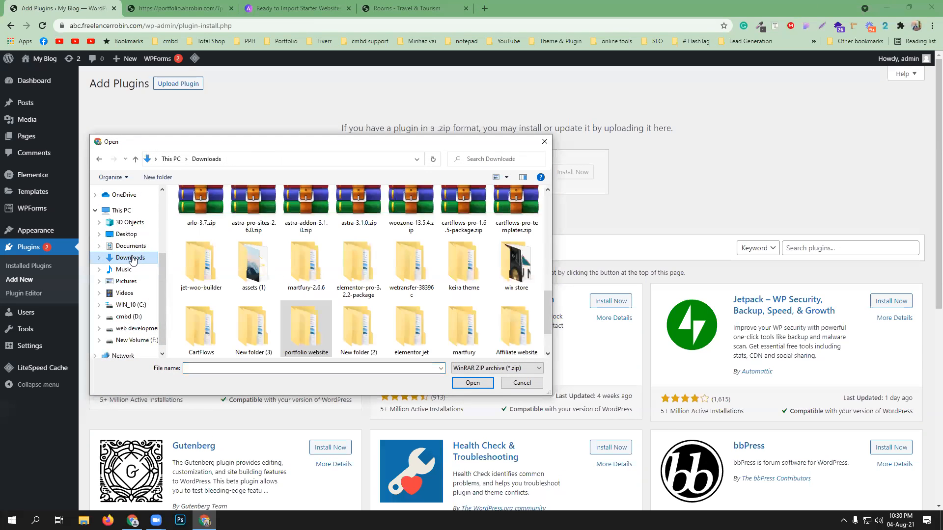
click(199, 237)
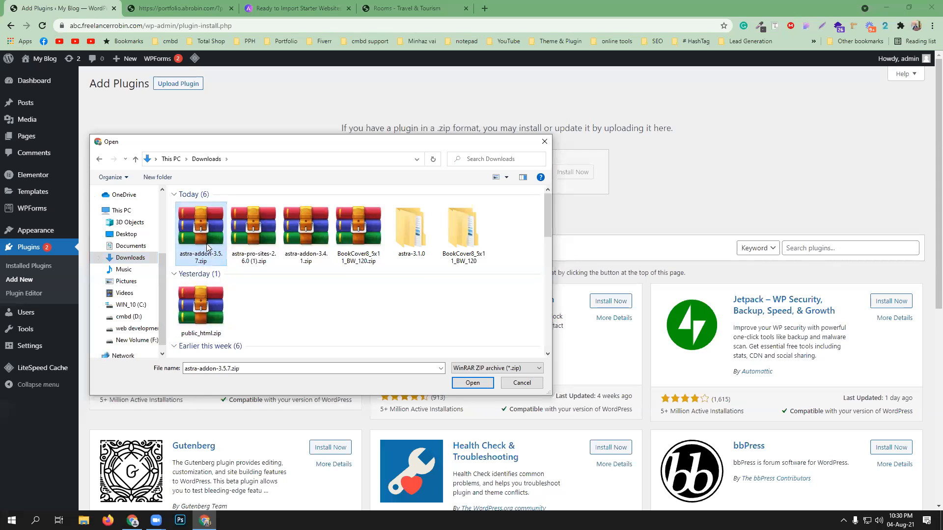
click(468, 383)
click(563, 176)
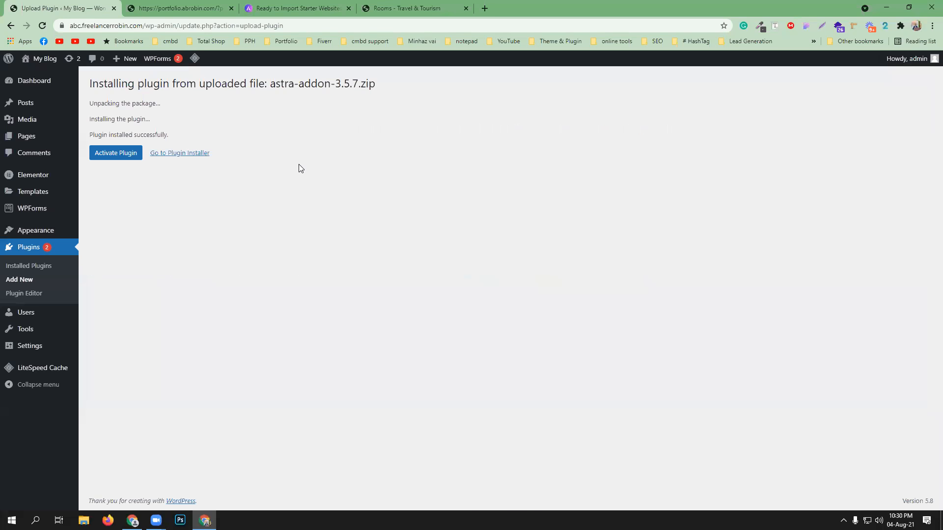
Step: Activate the uploaded astra-addon-3.5.7 plugin and check its entry in the installed plugins list
click(130, 150)
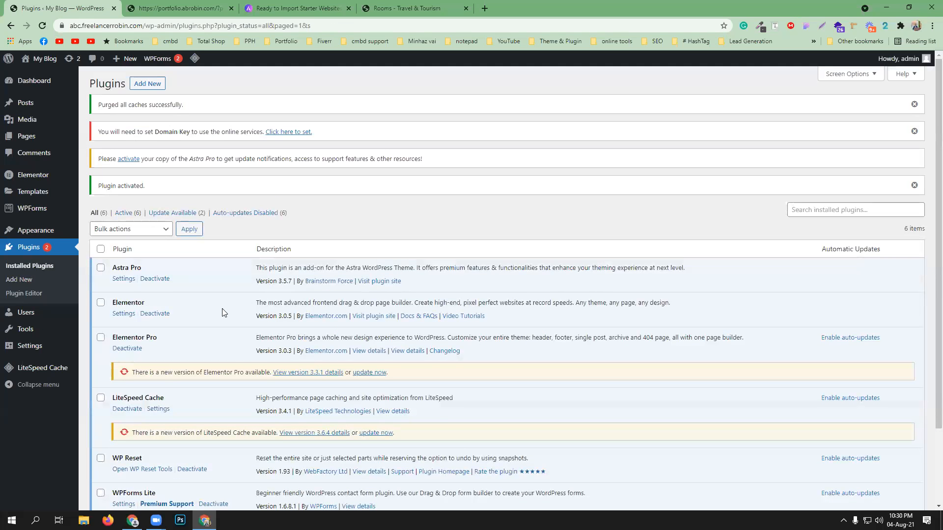
scroll(224, 312, down, 2)
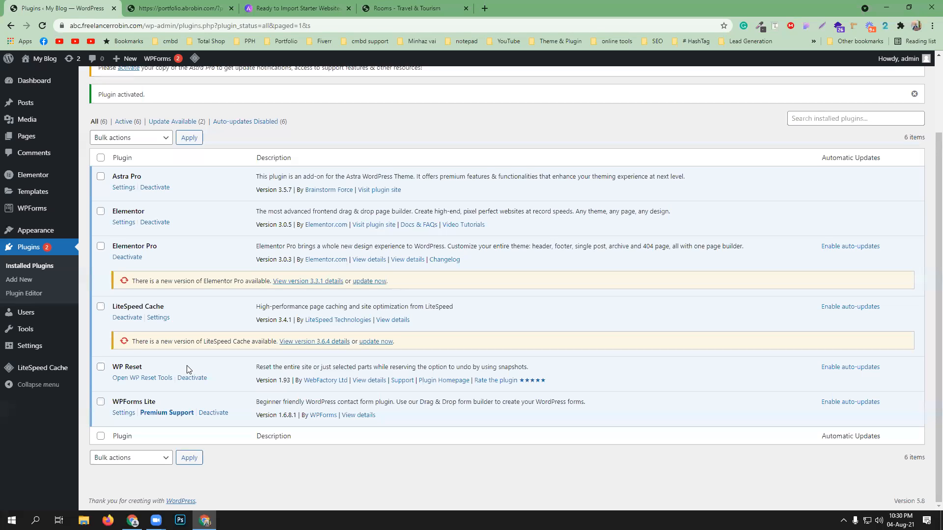
scroll(187, 369, up, 1)
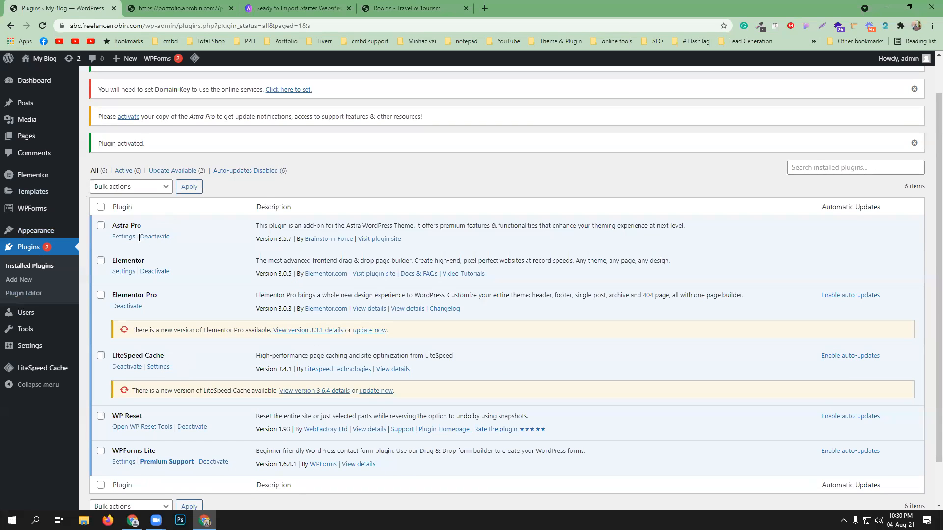
scroll(191, 273, up, 1)
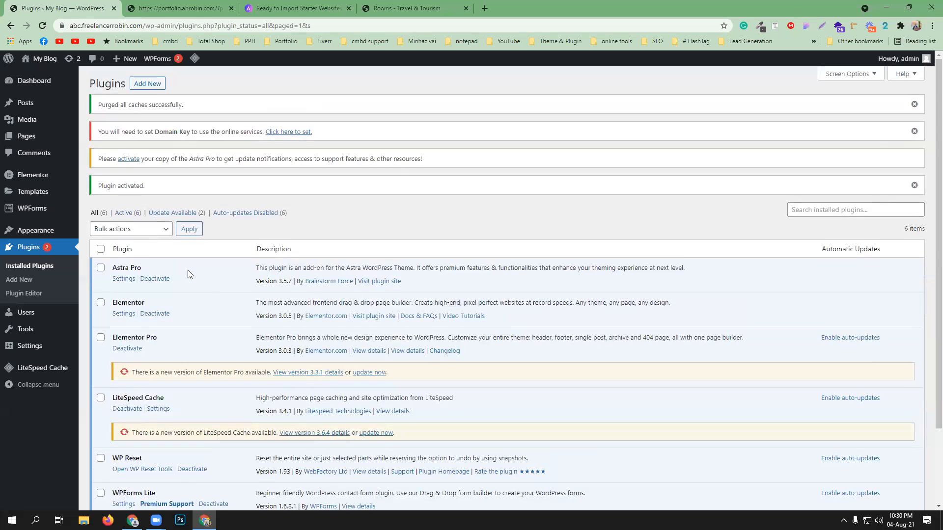
Step: Upload the plugin archive astra-pro-sites-2.6.0 (1).zip, install it and activate it
click(139, 86)
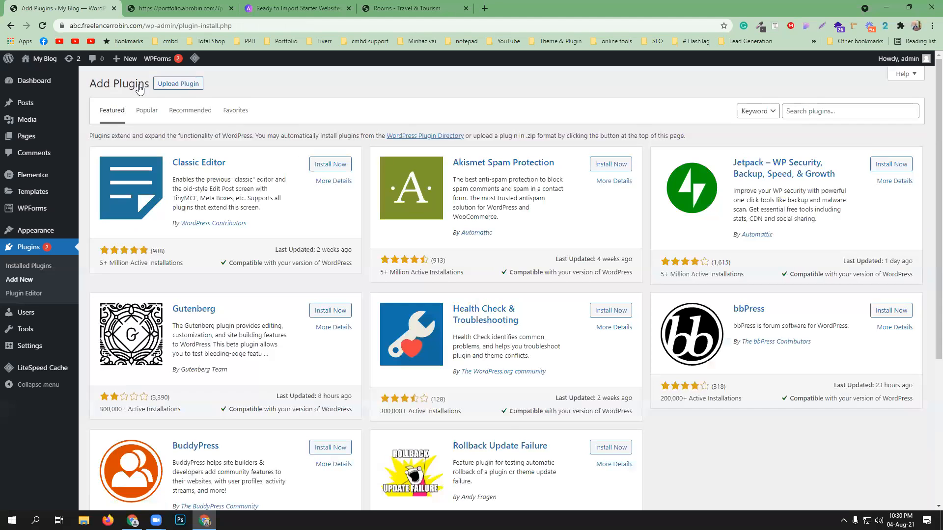
click(49, 250)
click(186, 84)
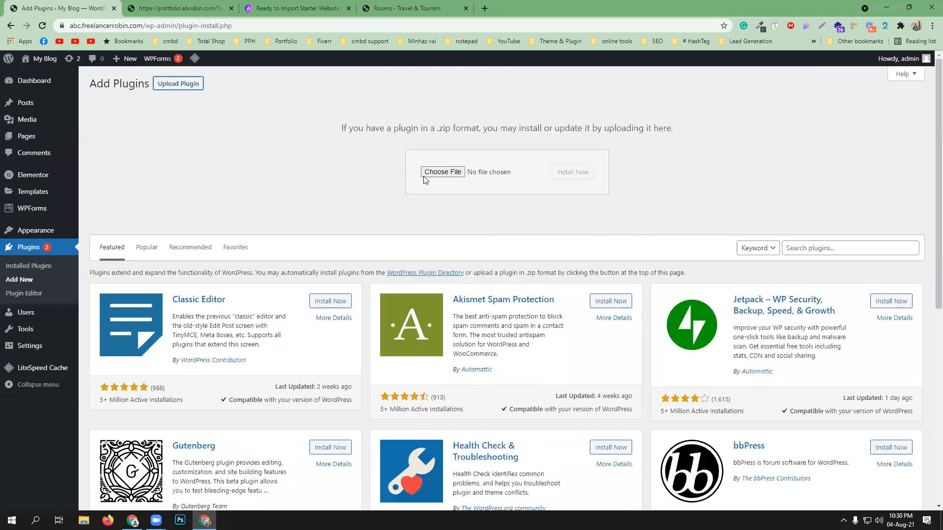
click(442, 172)
click(249, 235)
click(472, 383)
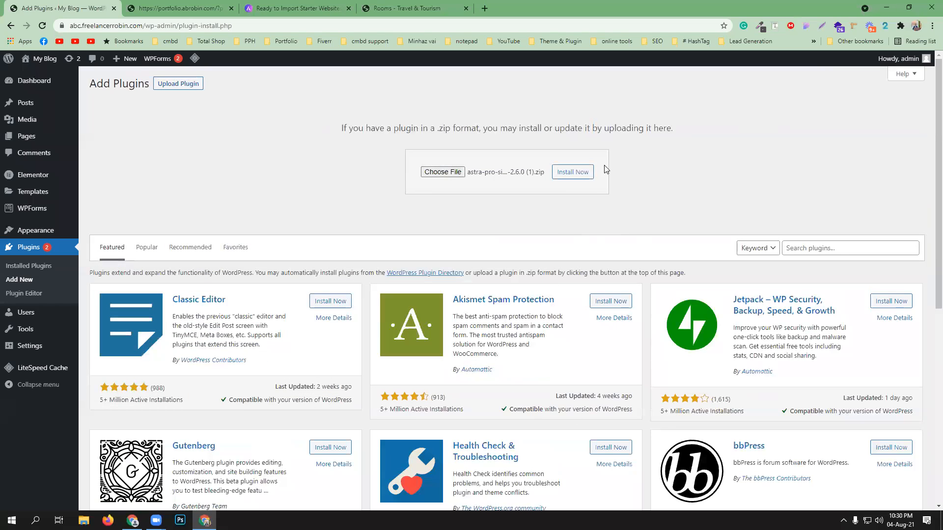
click(570, 172)
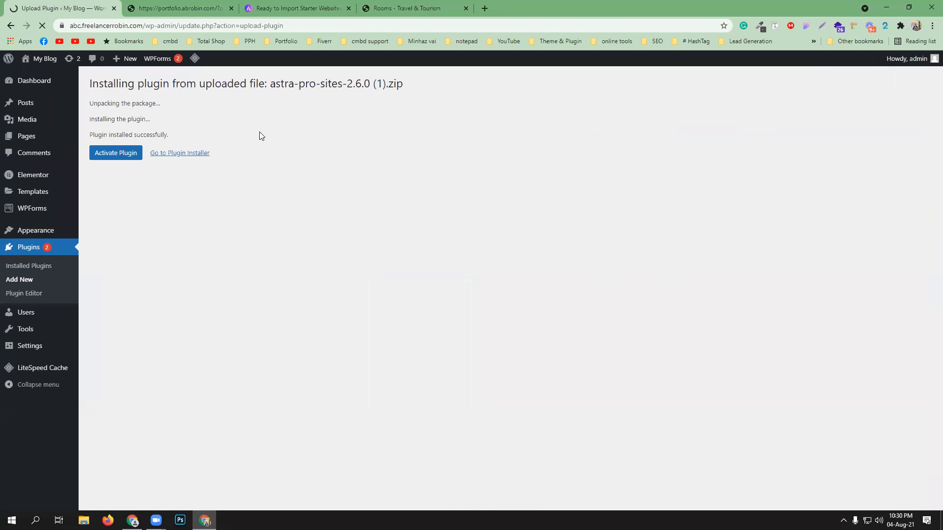
click(113, 154)
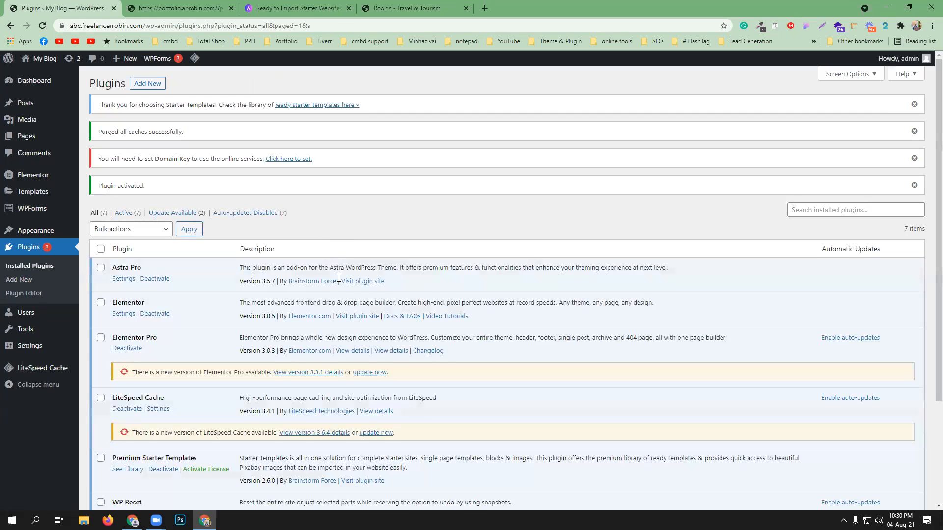
scroll(339, 278, down, 2)
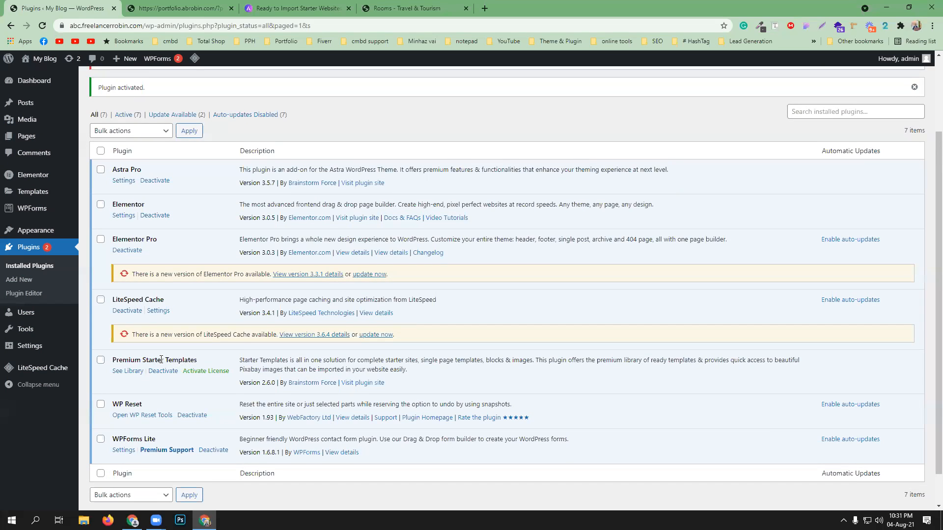
Step: Deactivate the Astra Pro plugin and delete it from the site
click(155, 181)
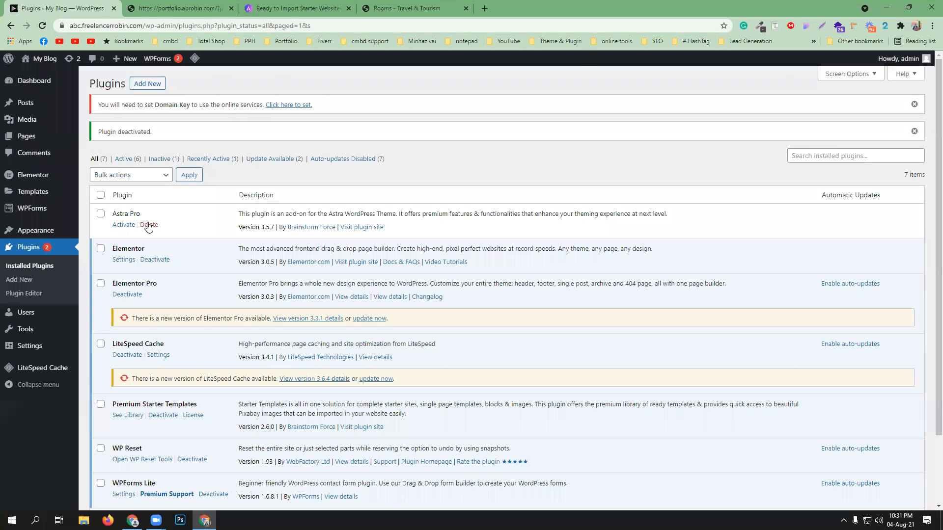
click(149, 225)
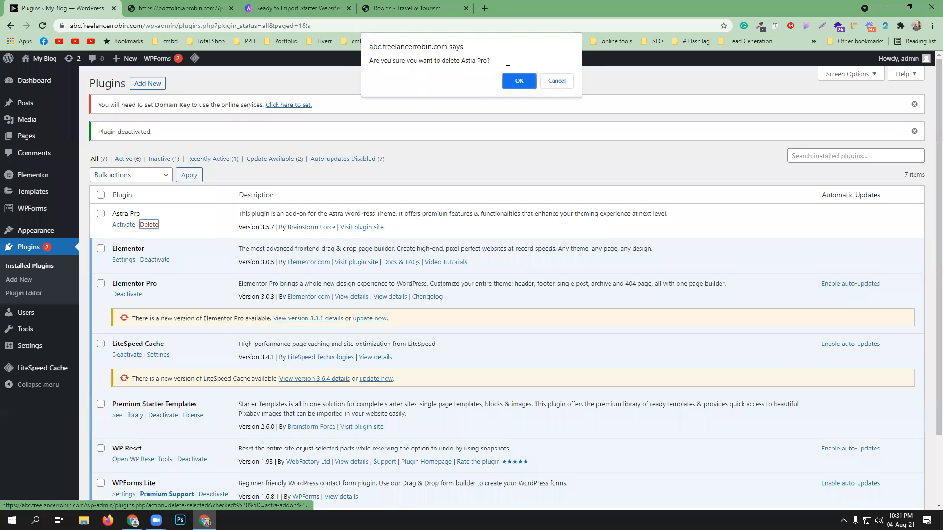
click(509, 82)
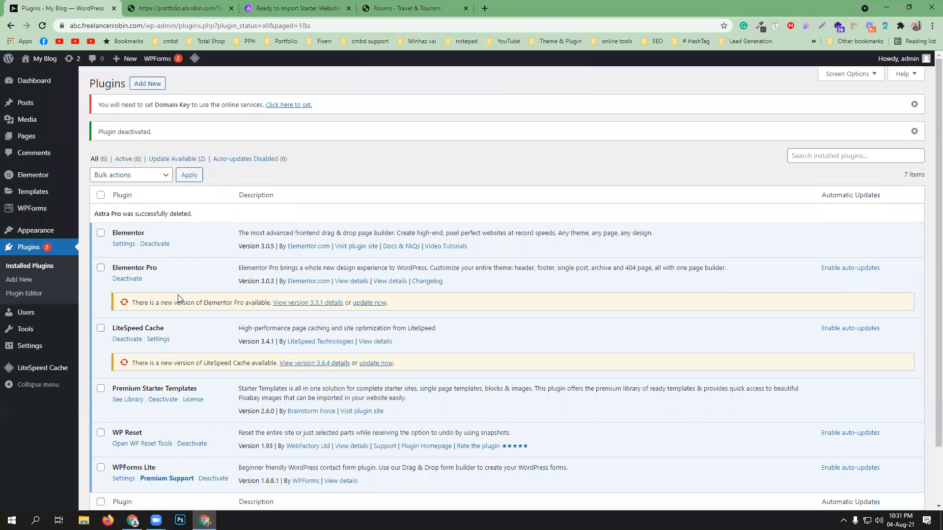
scroll(178, 298, down, 2)
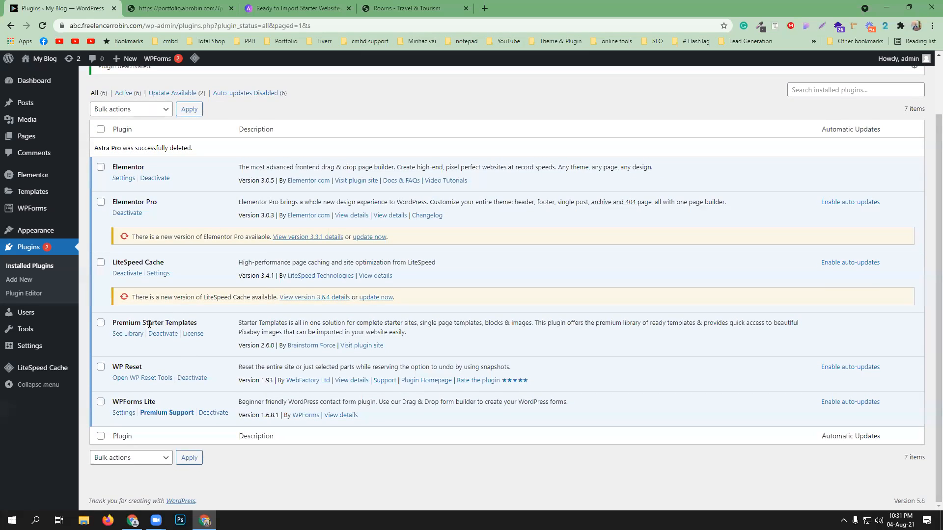
scroll(188, 322, up, 2)
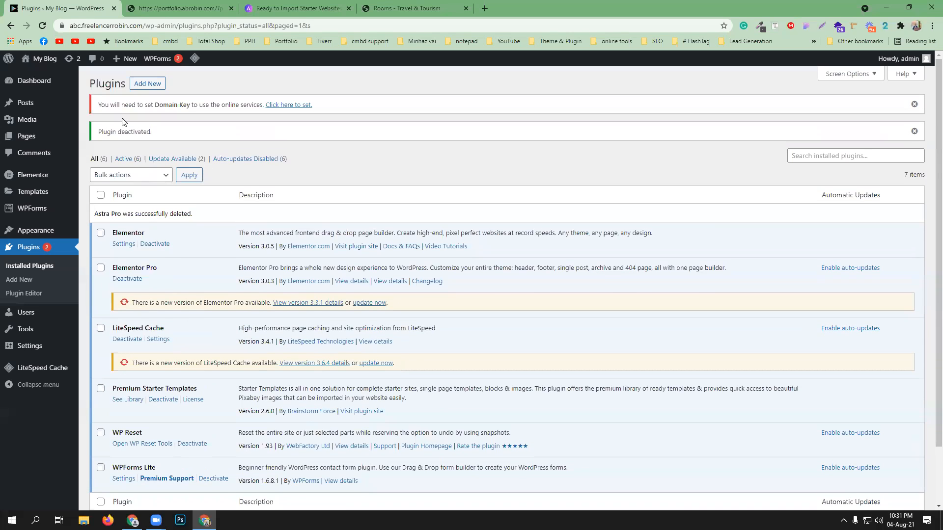
Step: Open the Starter Templates library in a new tab and preview the Home page of The Pizzeria template
mouse_move(59, 231)
middle_click(111, 288)
click(168, 6)
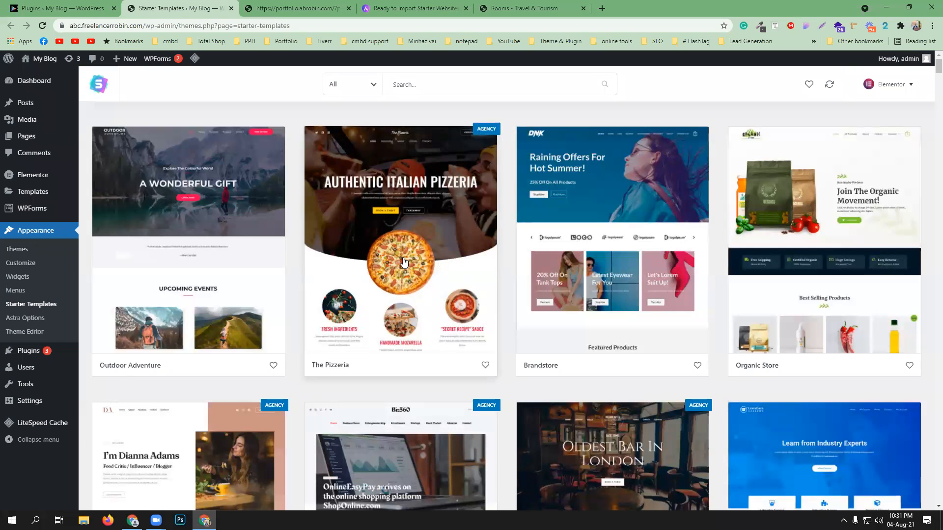
click(424, 287)
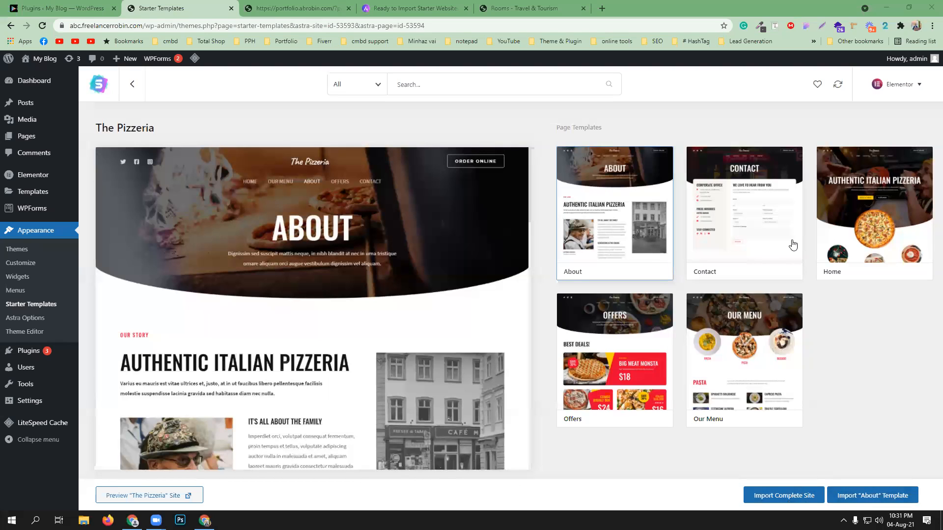
click(864, 246)
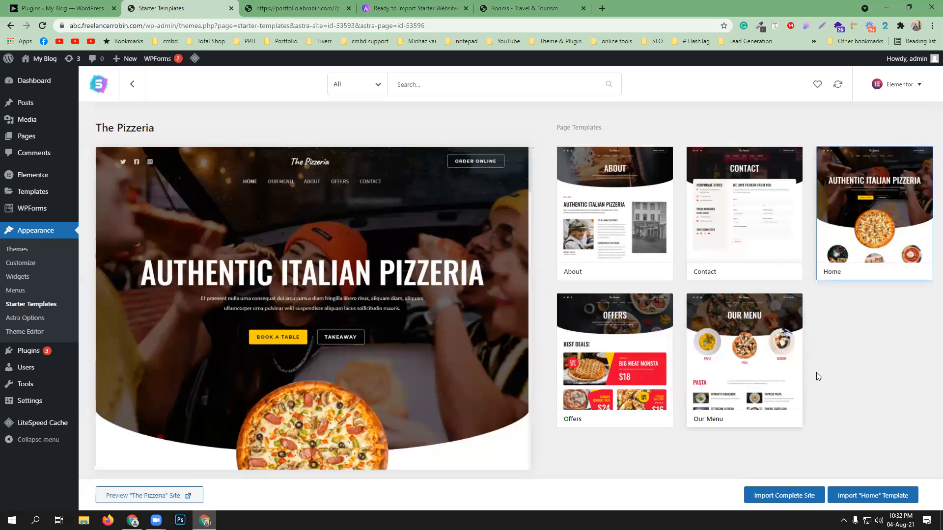
Step: Look through the Elementor travel templates on the Astra starter templates website
click(415, 8)
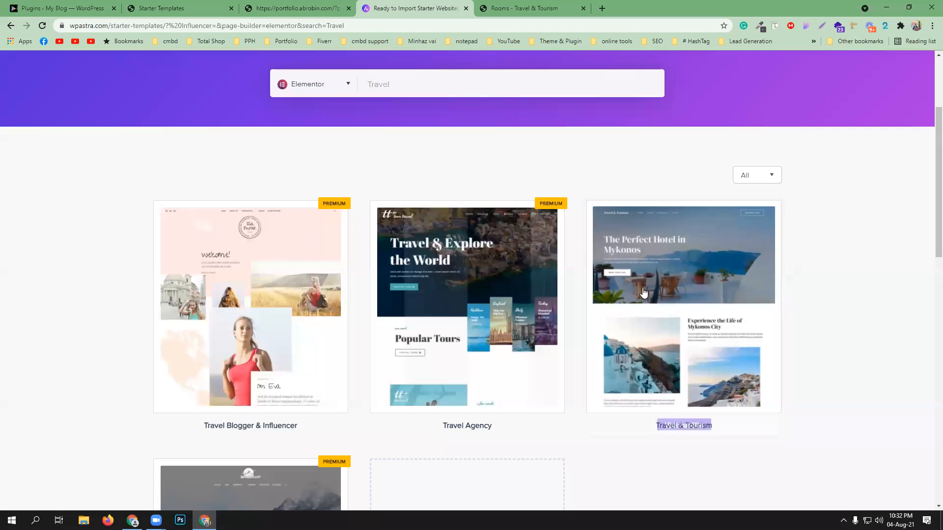
scroll(565, 367, up, 3)
scroll(589, 407, down, 18)
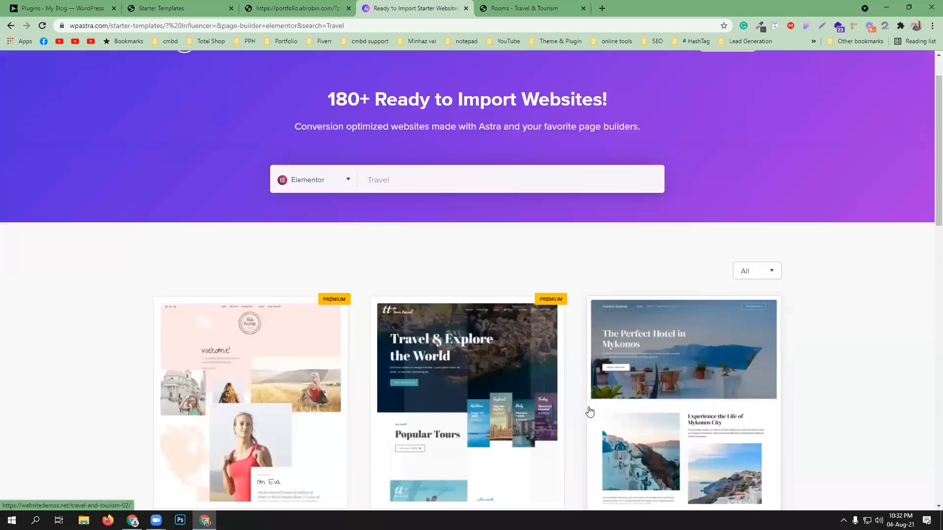
scroll(604, 401, up, 10)
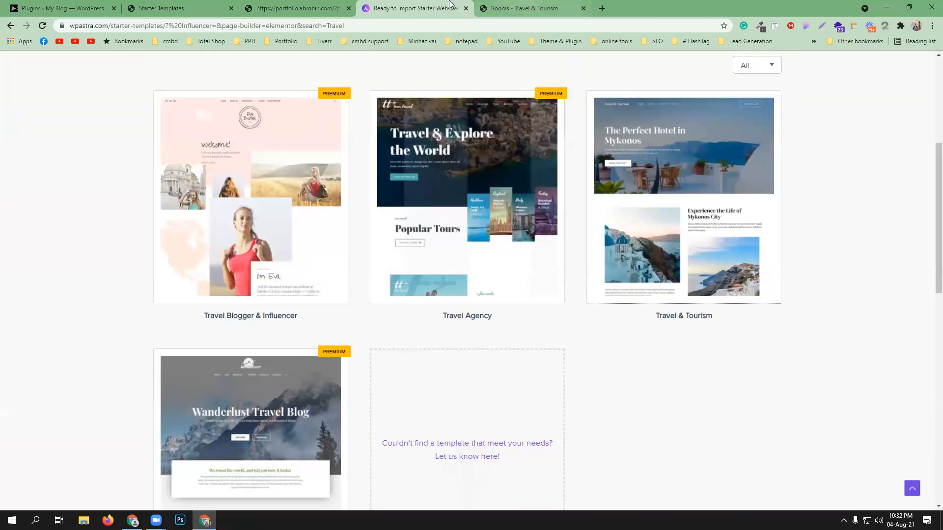
scroll(703, 480, up, 5)
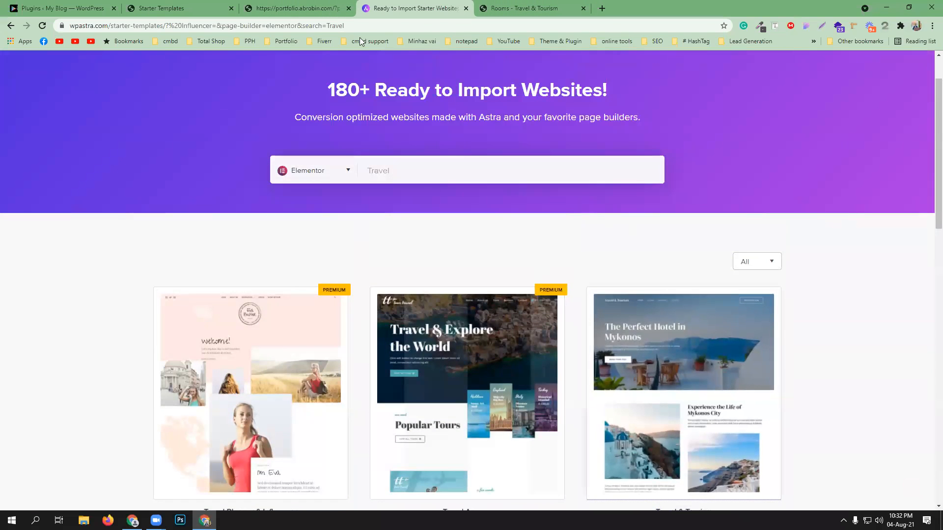
Step: Check the page builder choices in the site's Starter Templates and go back to the template library overview
click(162, 8)
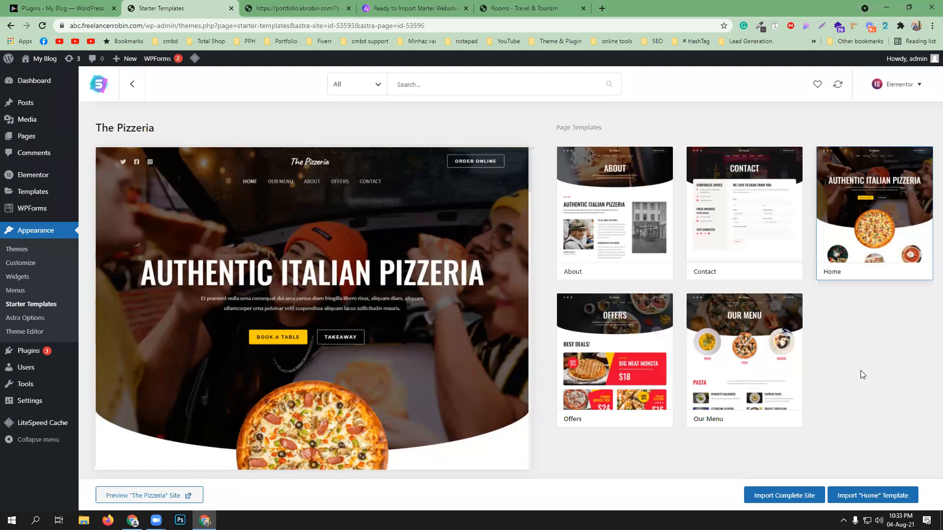
click(909, 85)
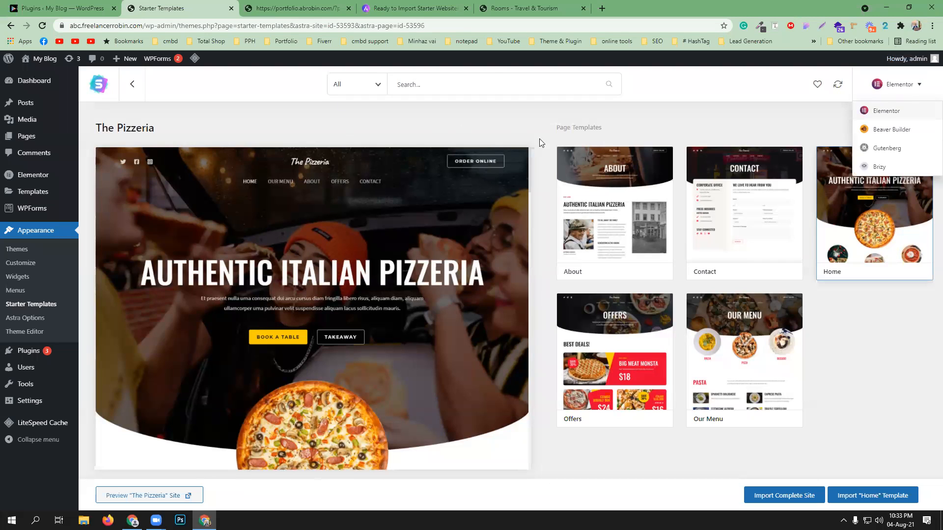
click(769, 114)
click(898, 86)
click(132, 84)
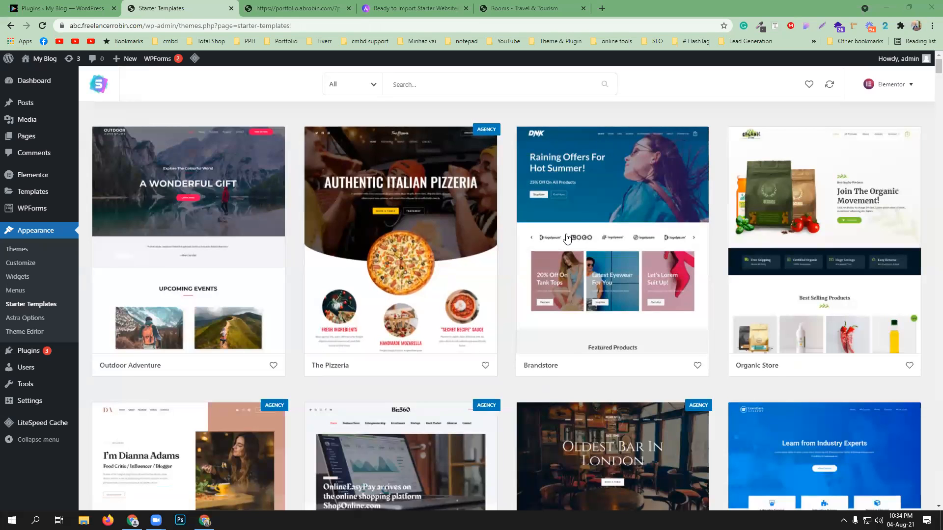
Step: Check Premium Starter Templates in the plugins list, then open the Business Magazine template from the library
key(ctrl+shift+Tab)
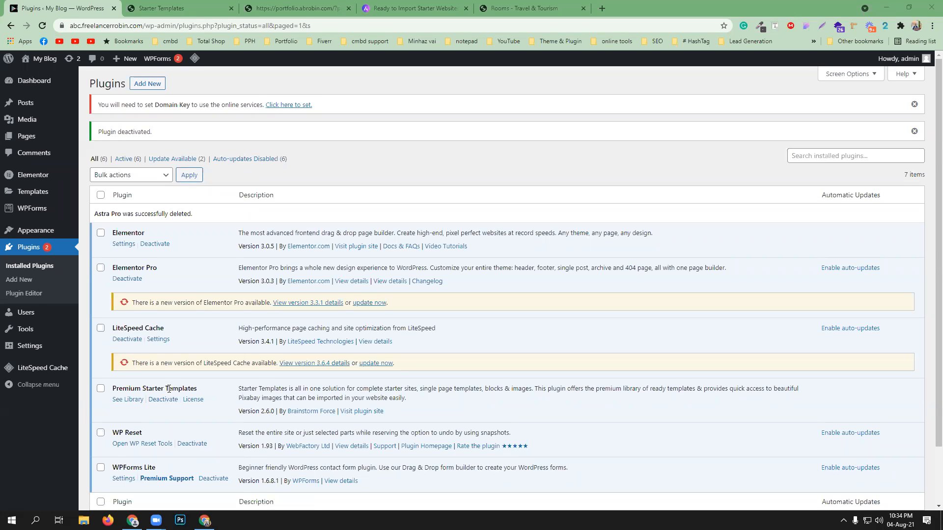
click(192, 8)
scroll(391, 259, down, 5)
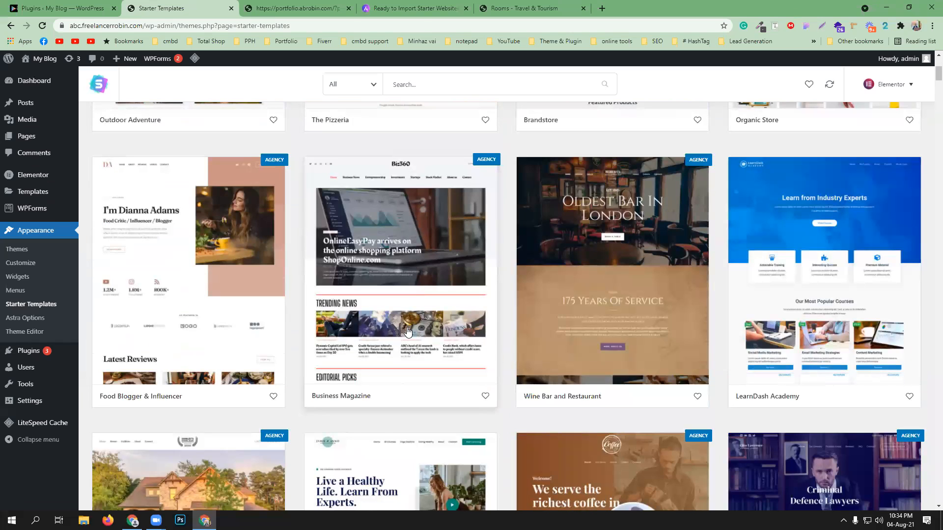
click(407, 330)
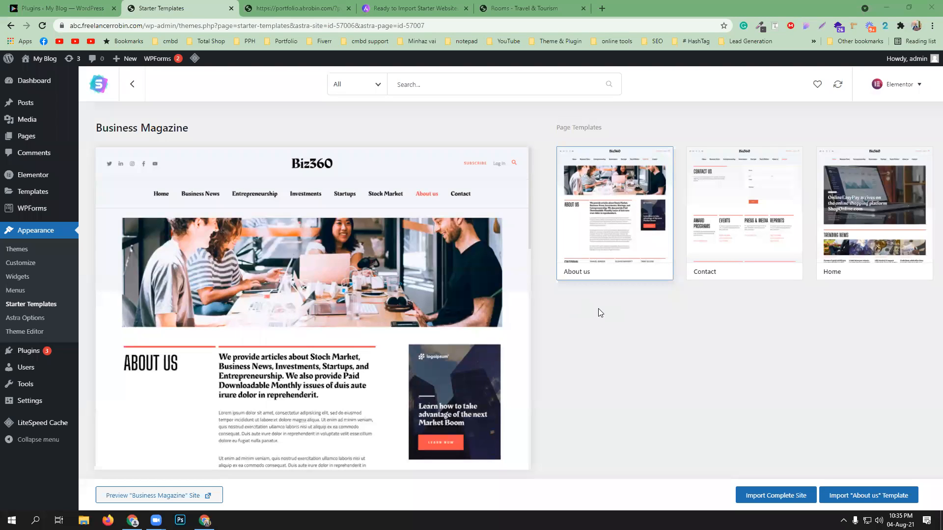
Step: Open the Travel & Tourism and Travel Agency demos in new tabs from the Astra website and view Travel Agency
click(392, 7)
scroll(432, 295, down, 4)
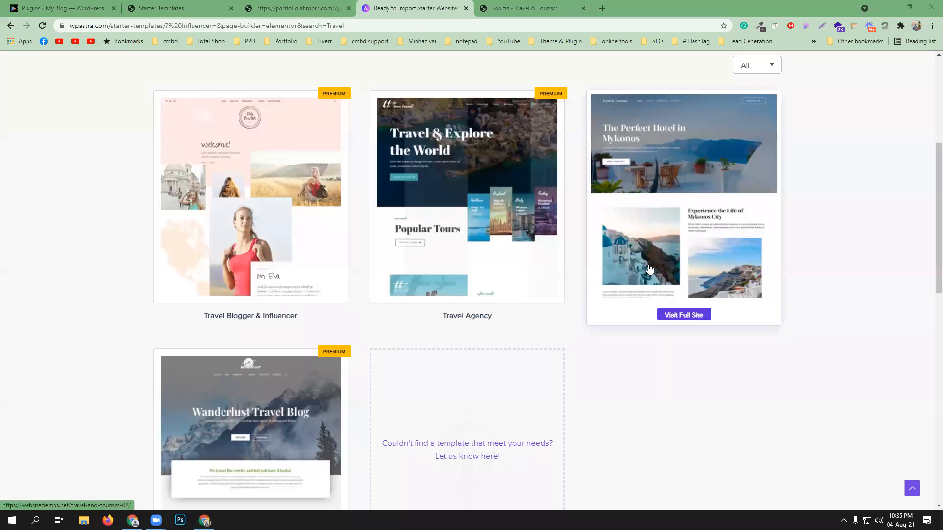
ctrl+click(648, 270)
scroll(623, 341, up, 1)
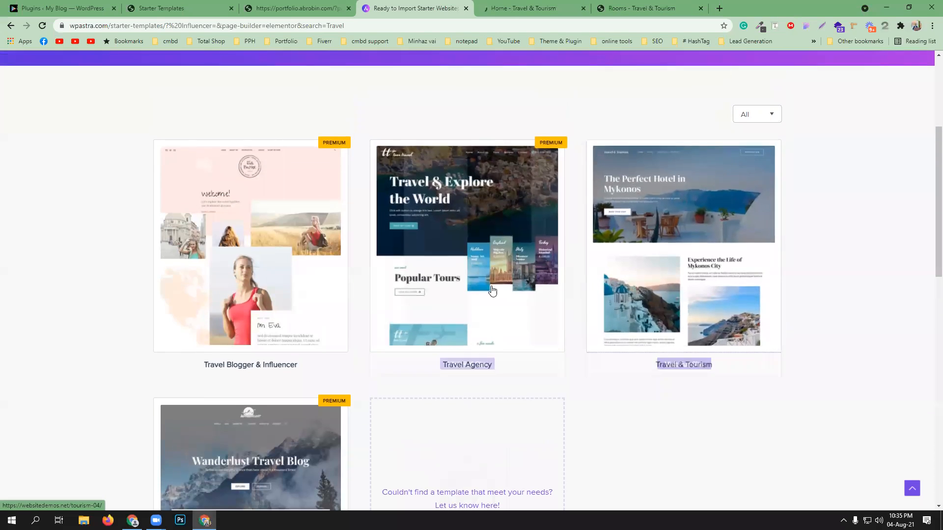
ctrl+click(491, 290)
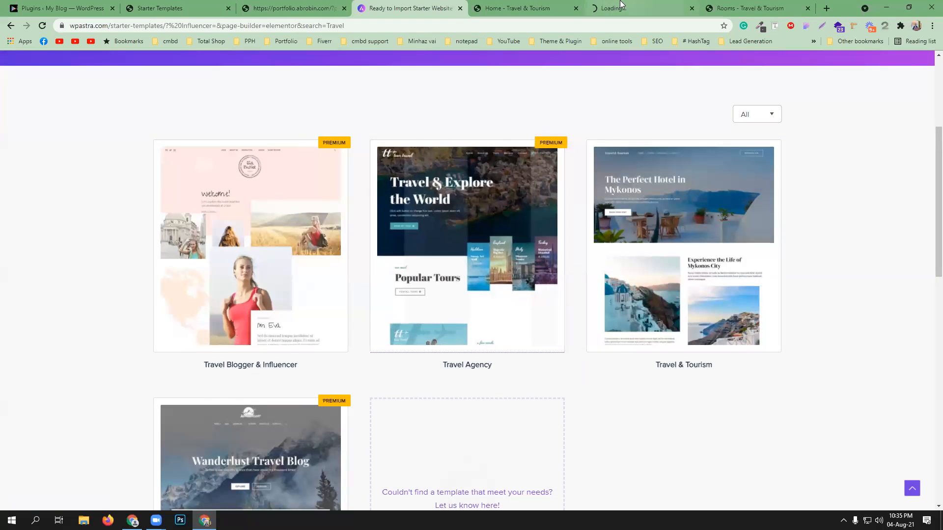
click(620, 6)
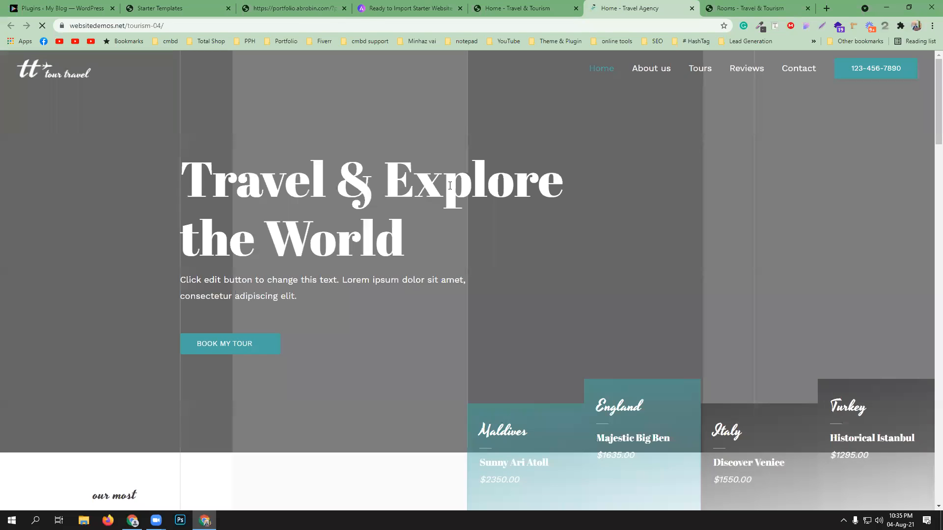
Step: View the Rooms page of the Travel & Tourism demo, highlighting its heading, and return to the installed plugins list
click(752, 8)
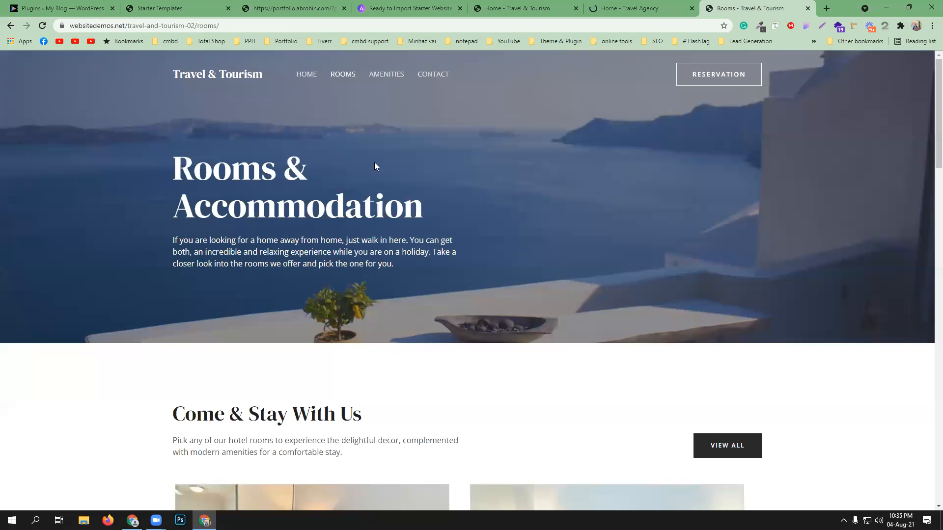
drag(194, 165, 295, 204)
click(608, 202)
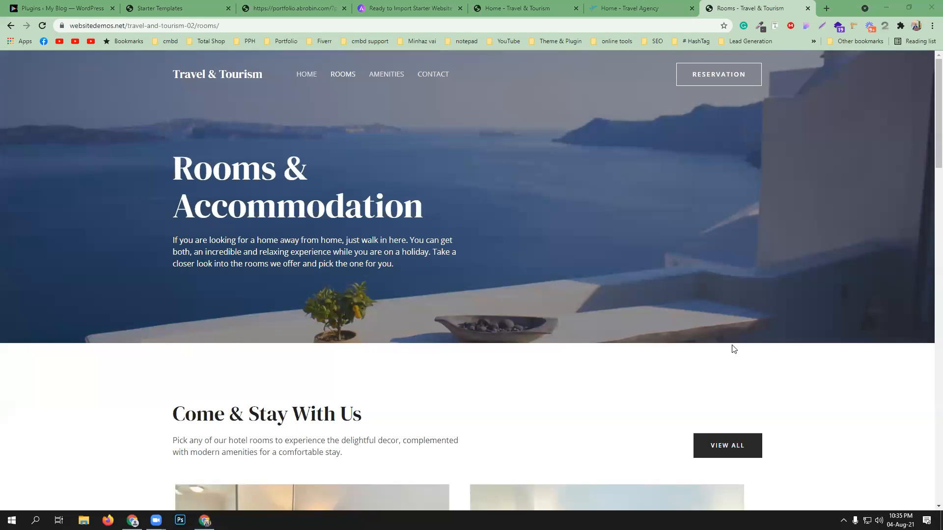
click(157, 8)
click(64, 8)
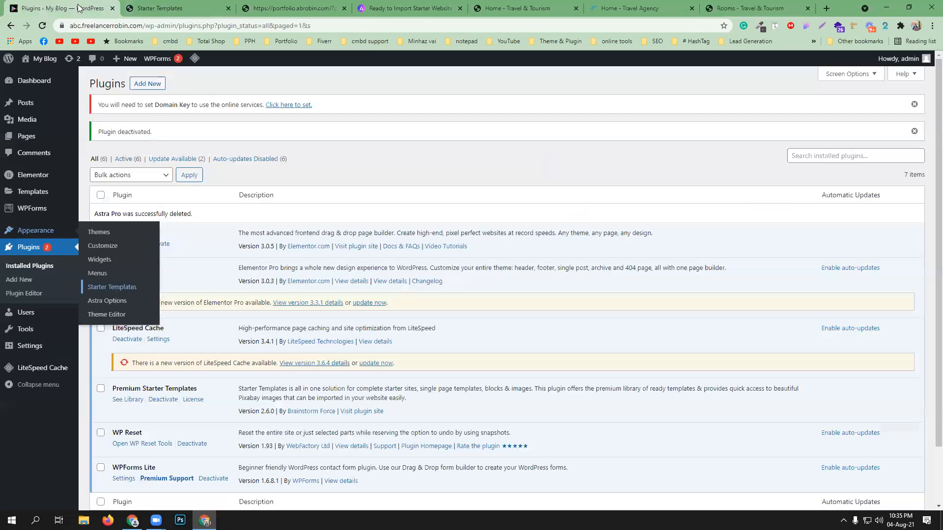
Step: Check the Outdoor Adventure template in the Starter Templates library, then open the Online Health Coach template
click(199, 6)
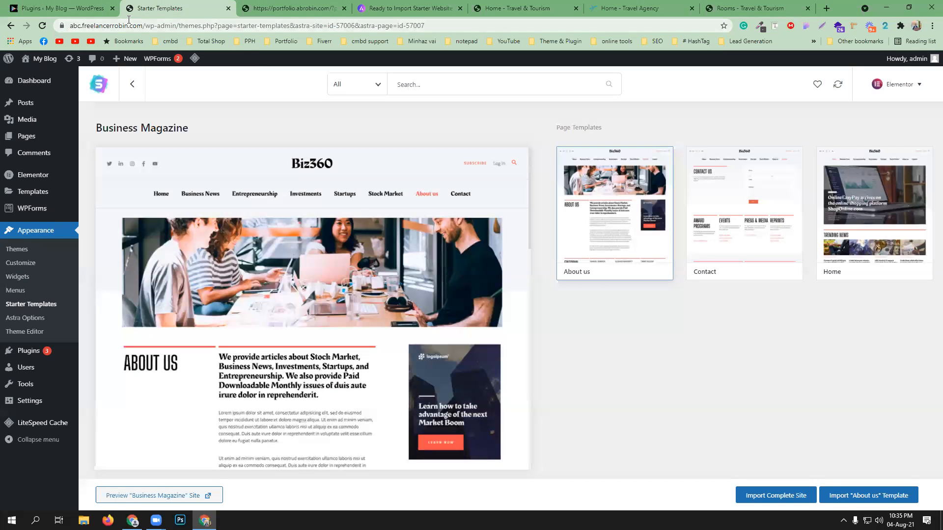
click(130, 85)
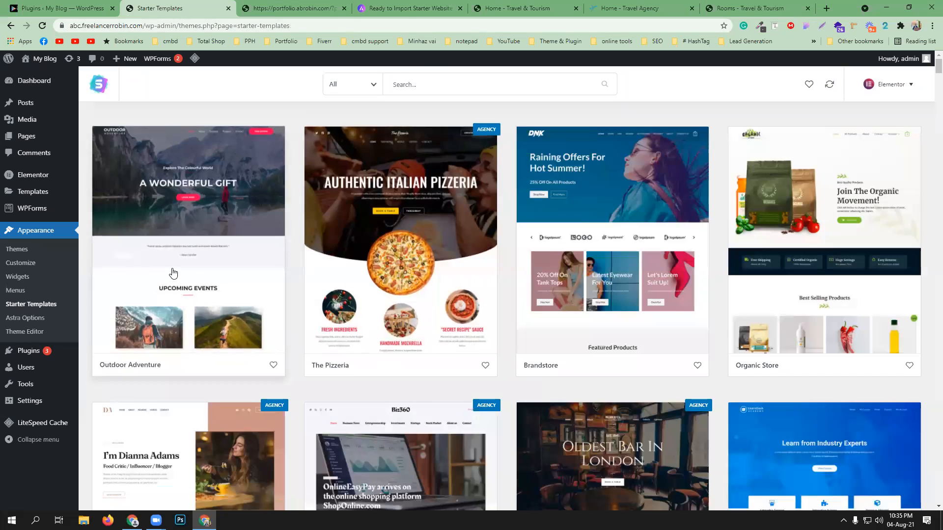
click(173, 274)
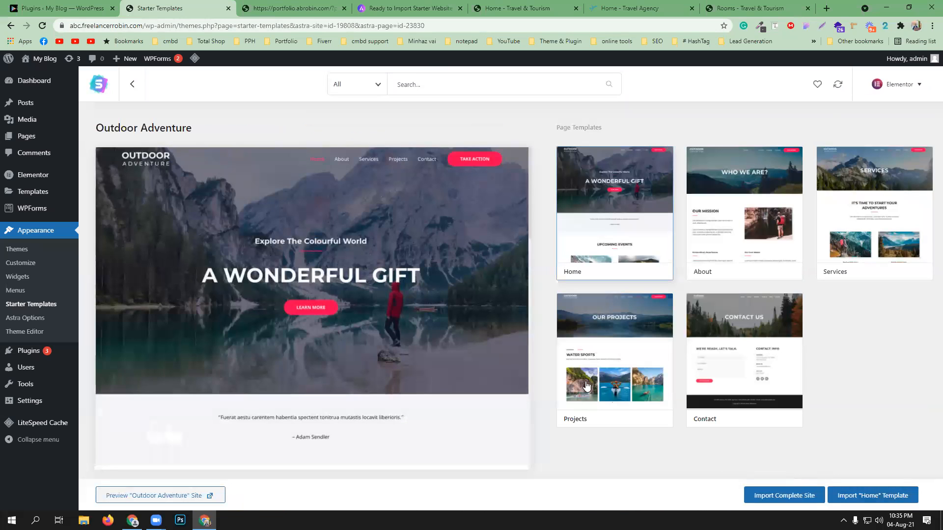
click(133, 84)
scroll(559, 238, down, 9)
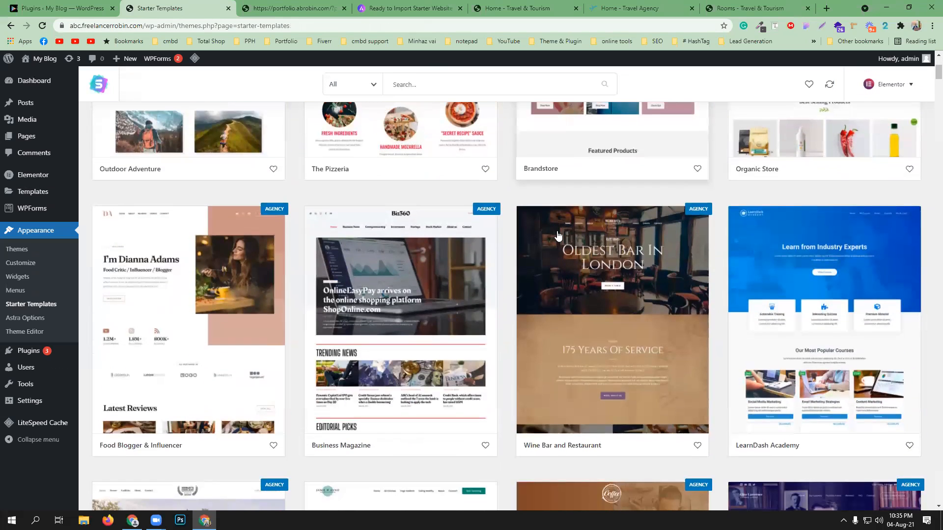
scroll(559, 238, down, 2)
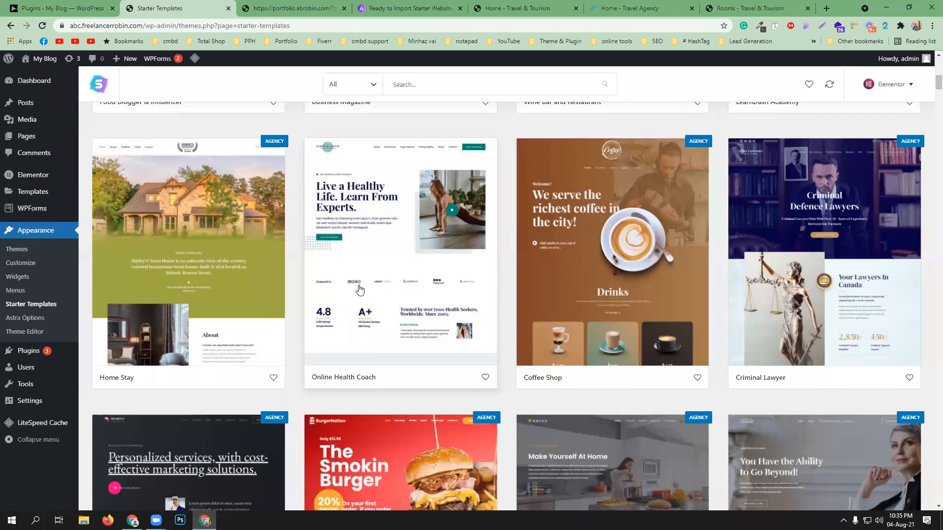
click(413, 265)
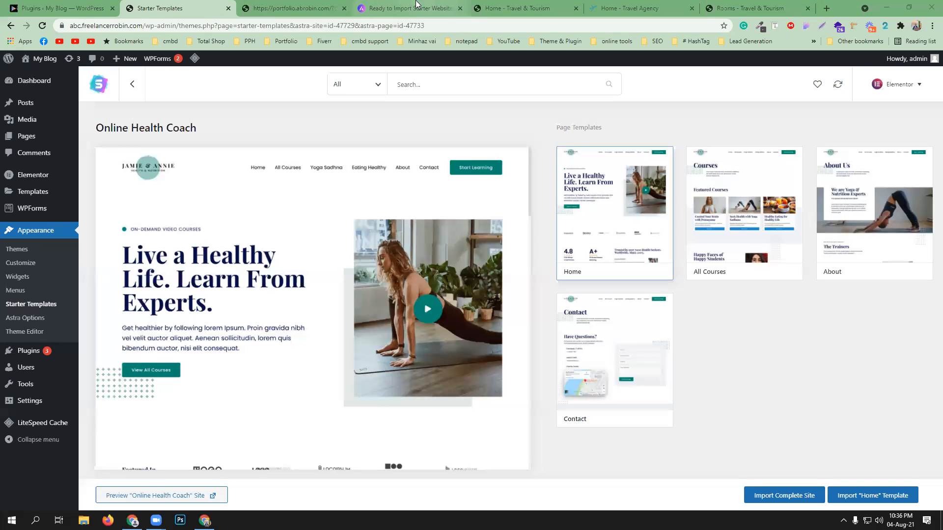
Step: View The Pizzeria demo on the portfolio site from its hero section down to the restaurant locations
click(299, 8)
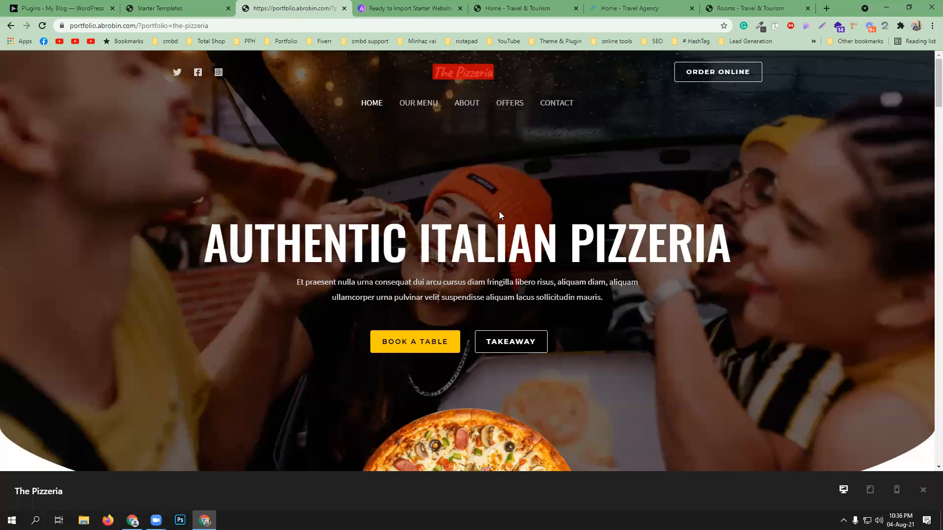
scroll(429, 184, down, 10)
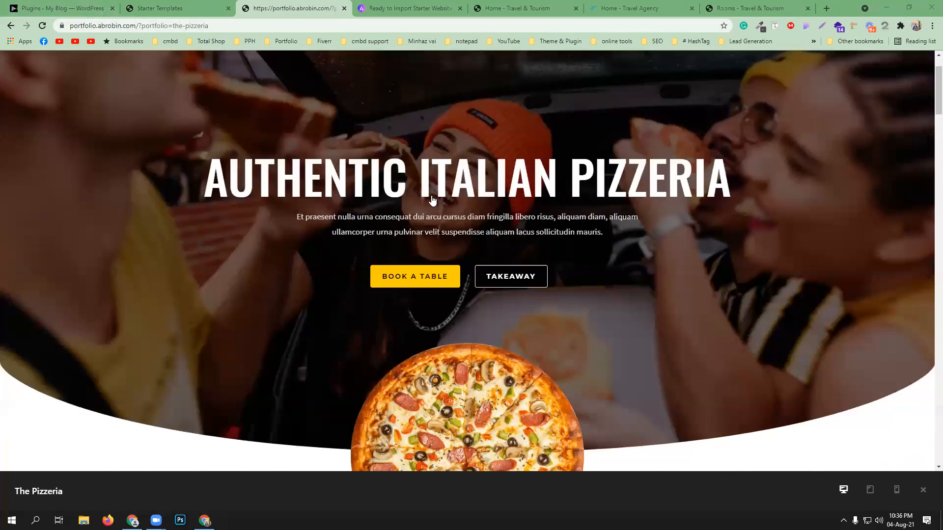
scroll(444, 264, down, 20)
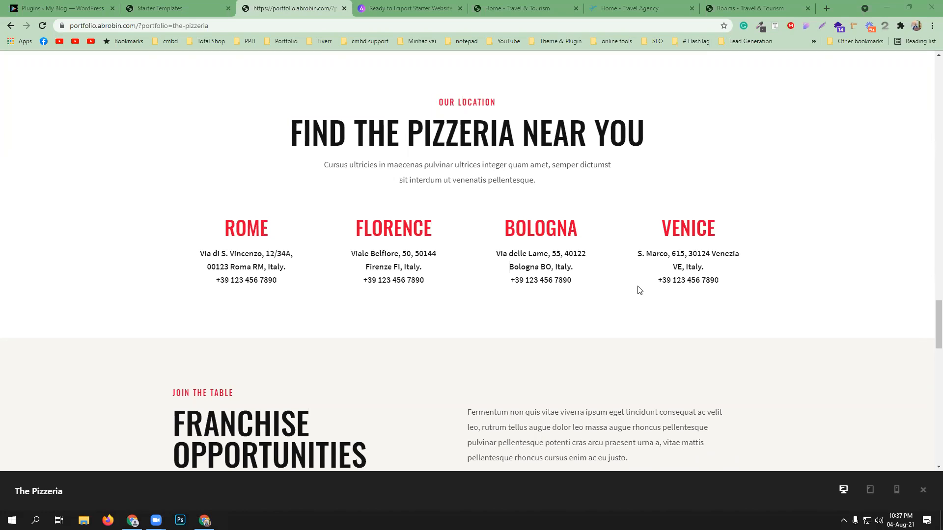
Step: Review the installed plugins list and open the Starter Templates library from it
click(58, 6)
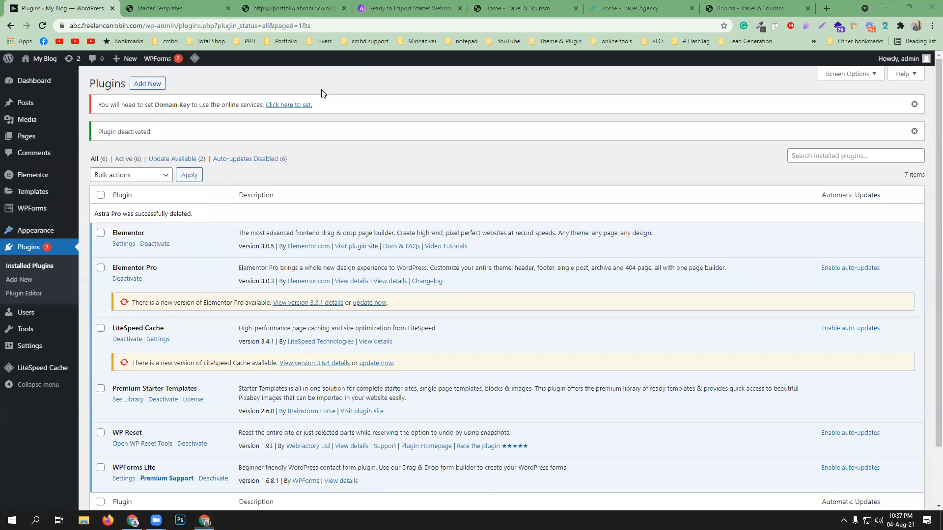
scroll(157, 423, down, 2)
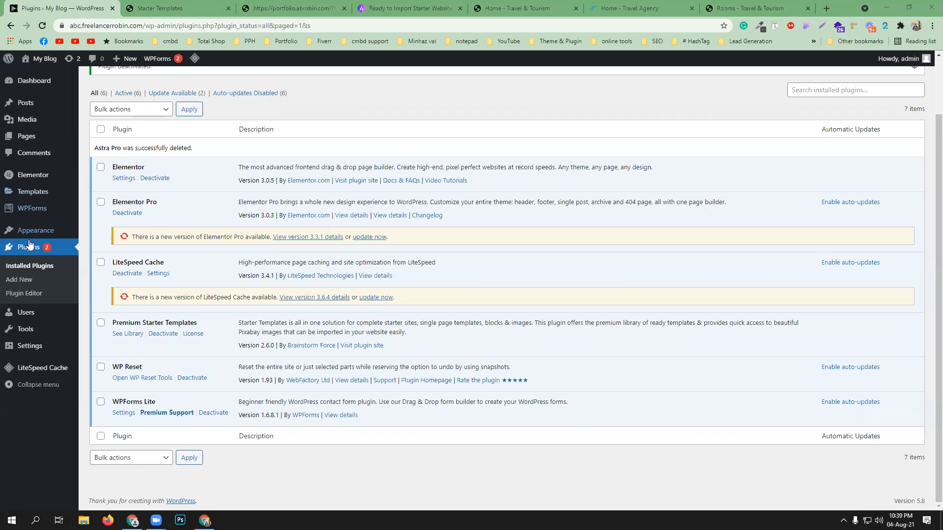
mouse_move(40, 232)
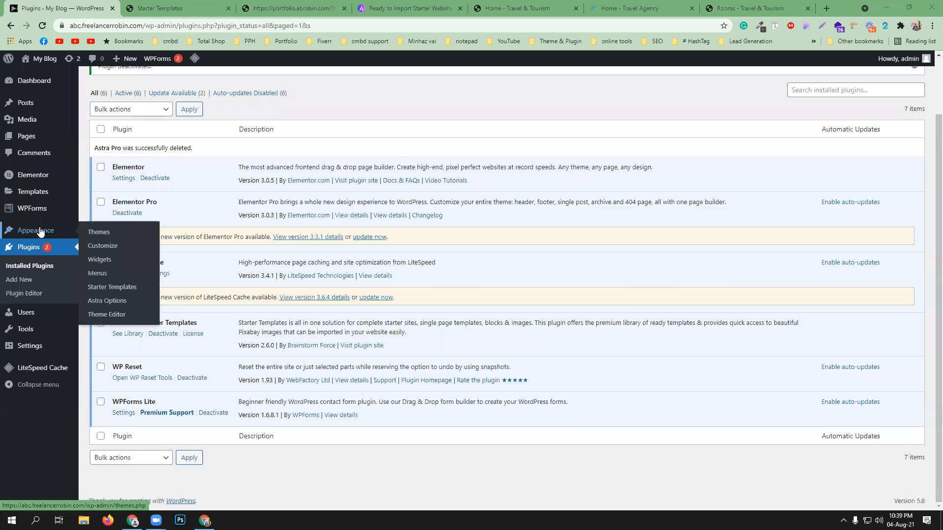
click(120, 290)
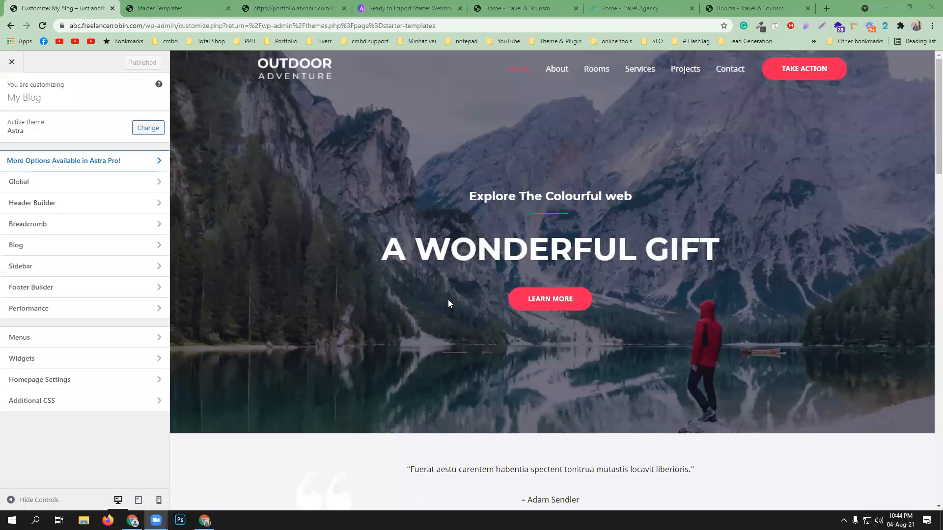
Step: Reopen the theme customizer from the Starter Templates page, examine the global Base Typography settings, and return to the customizer overview
click(11, 63)
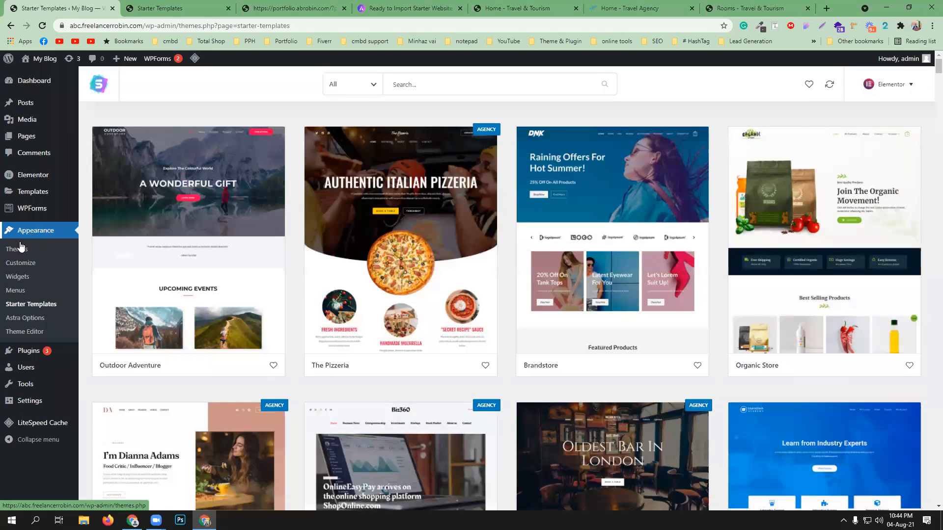
click(27, 266)
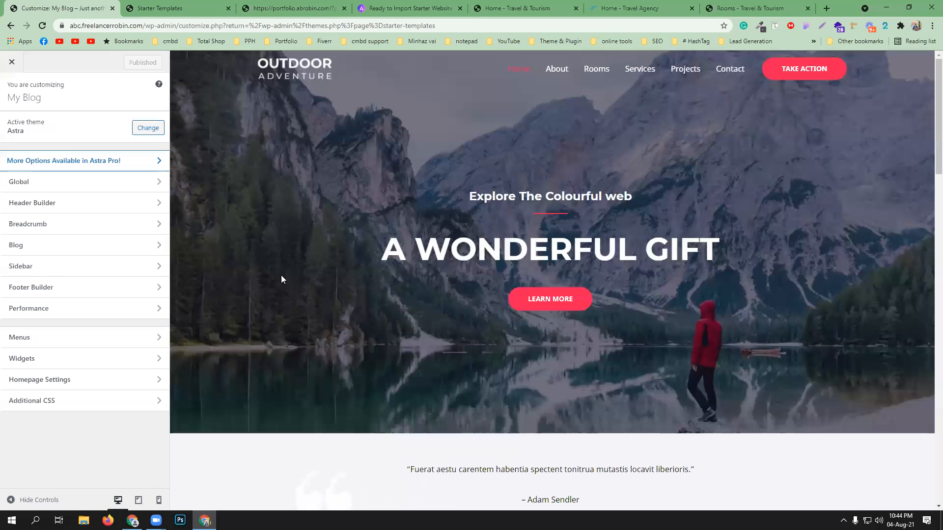
click(115, 189)
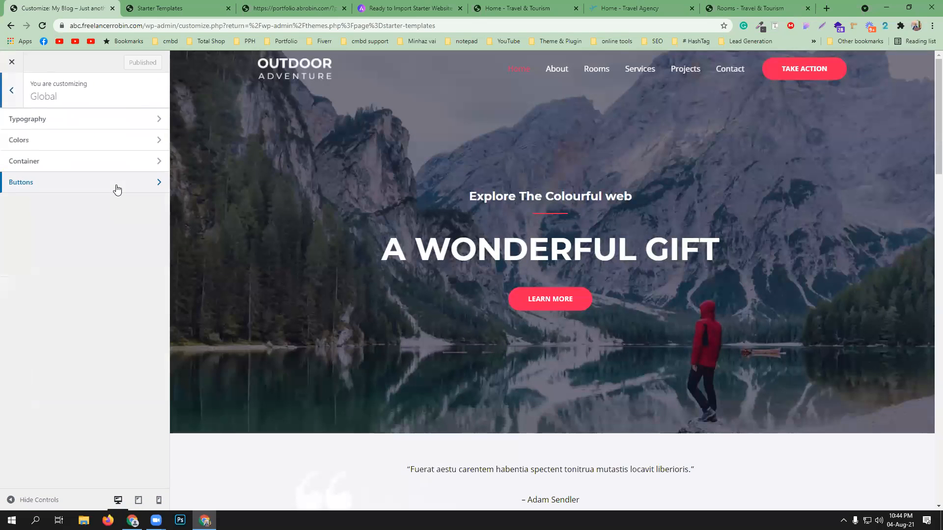
click(123, 119)
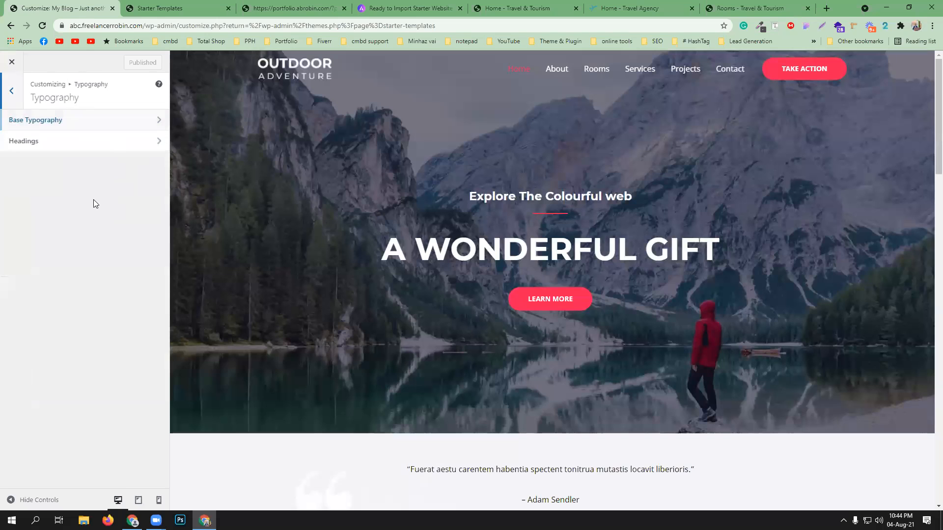
click(133, 120)
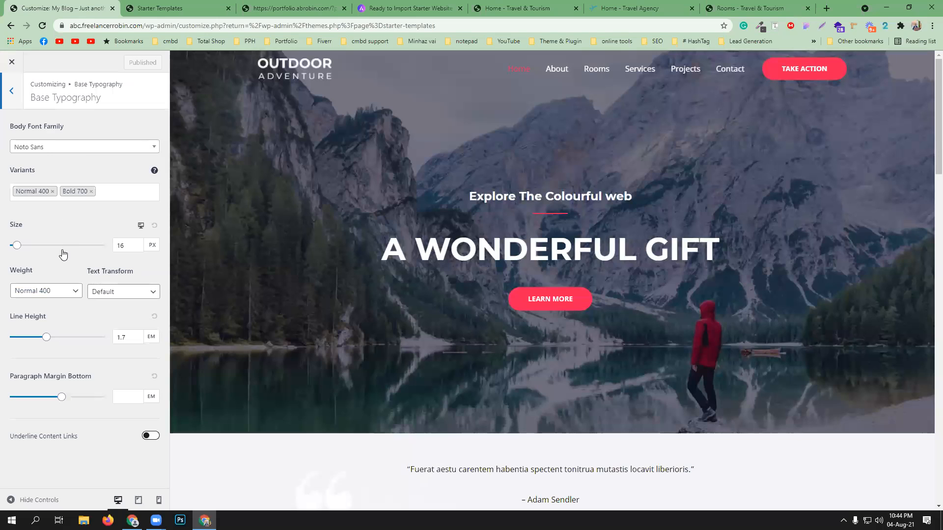
click(11, 91)
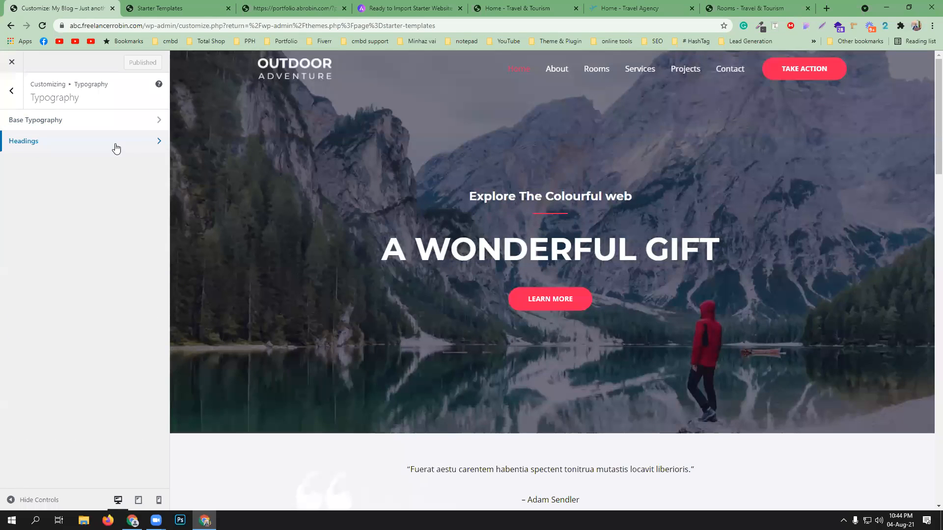
key(Escape)
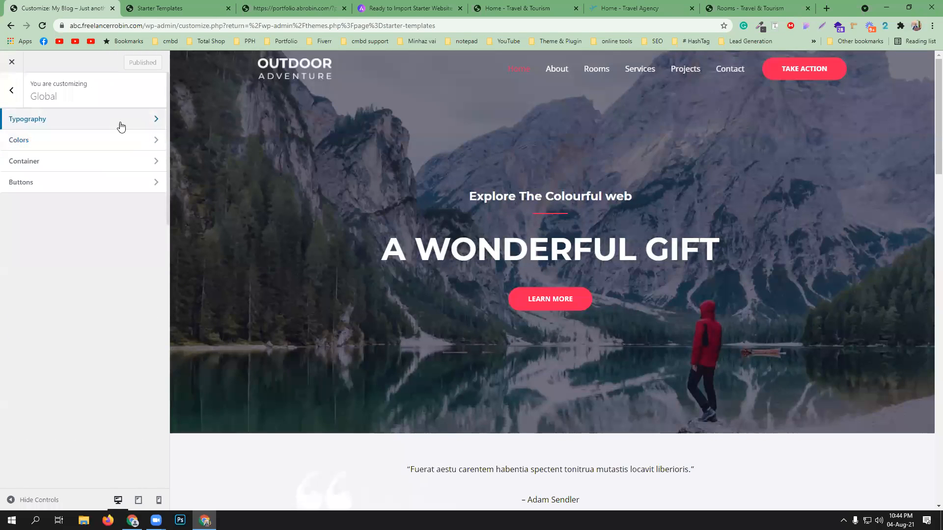
click(8, 97)
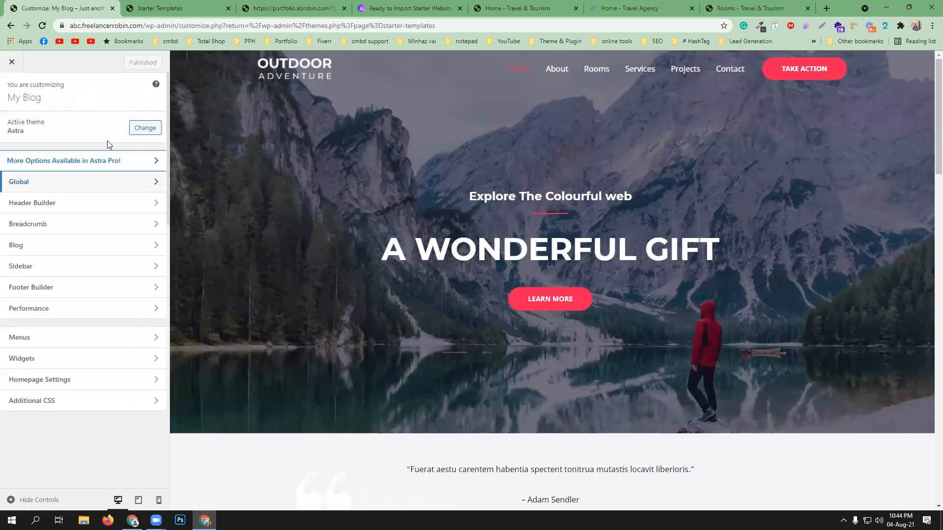
Step: Set the site's global heading font family to Notable in the typography settings
click(99, 182)
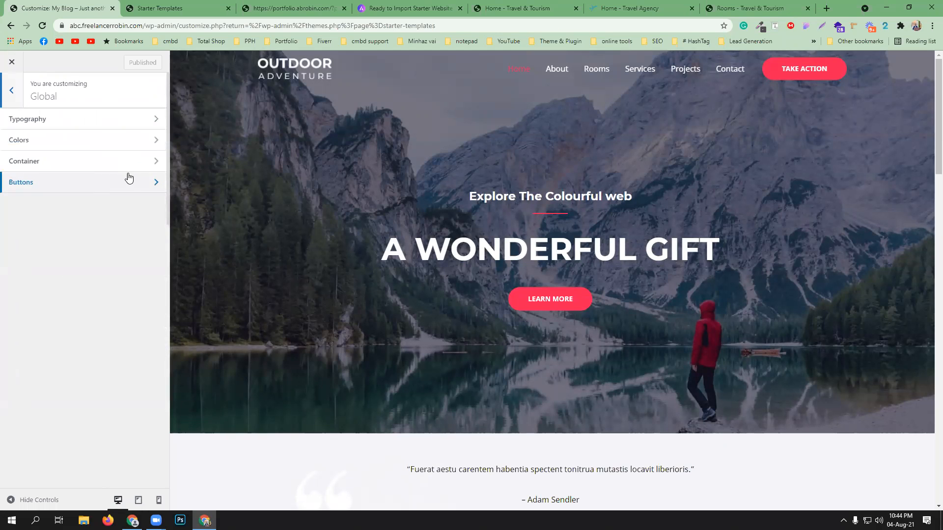
click(148, 119)
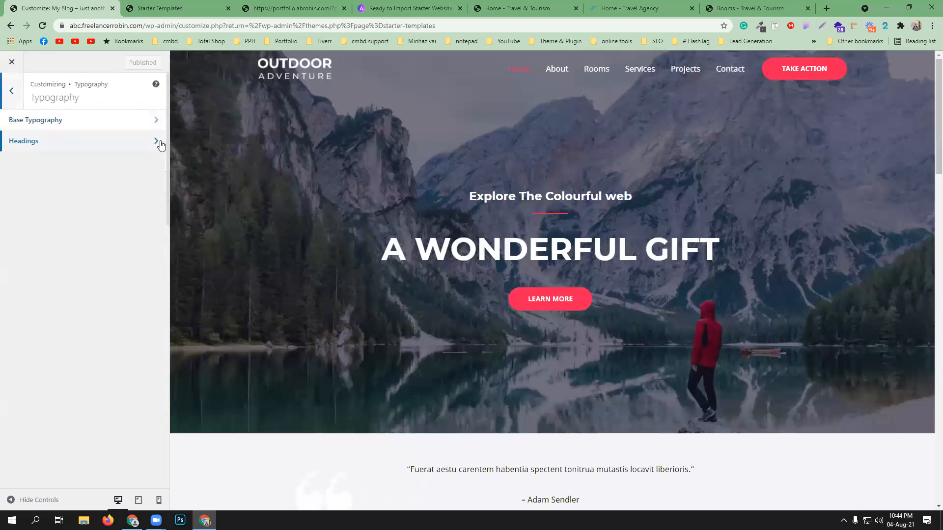
click(158, 142)
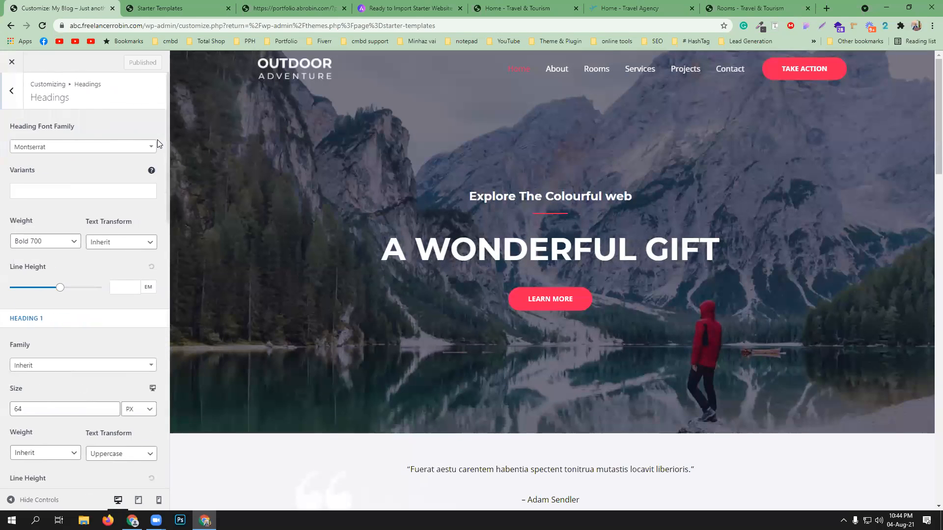
click(77, 150)
scroll(78, 223, down, 5)
scroll(80, 223, down, 4)
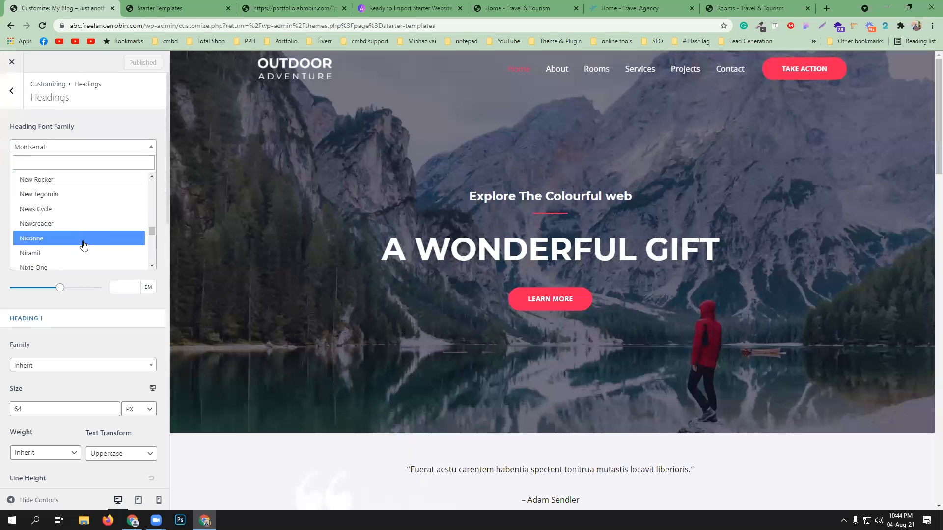
scroll(83, 246, down, 3)
click(90, 199)
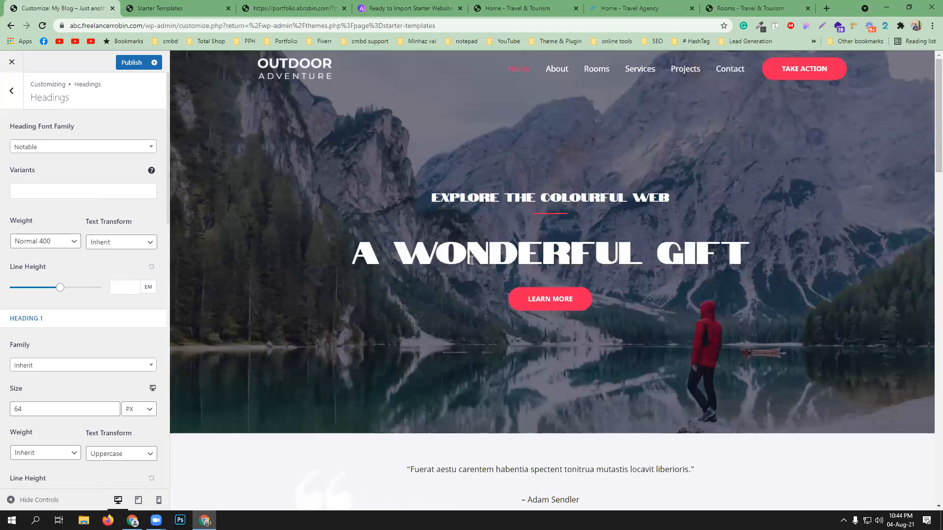
Step: Set the general line height of the headings to 3.01 em, keeping the Notable font
click(91, 156)
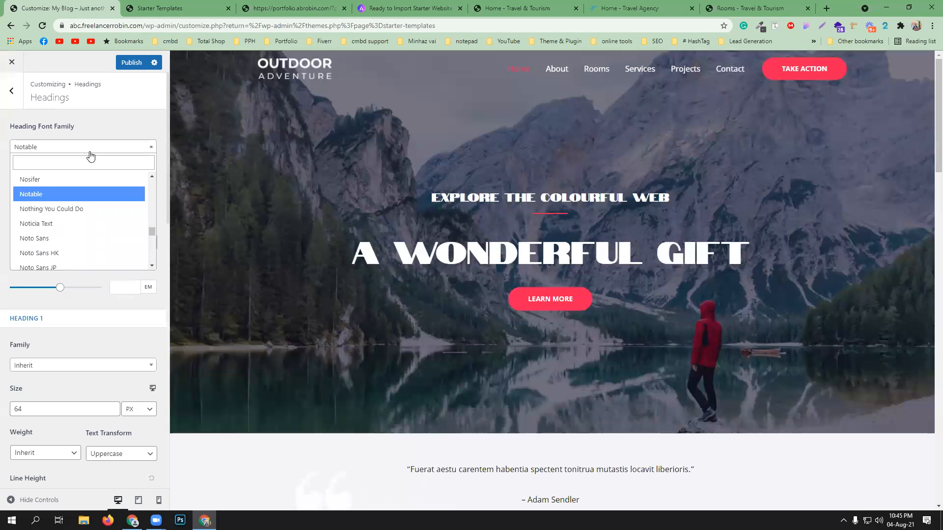
click(96, 128)
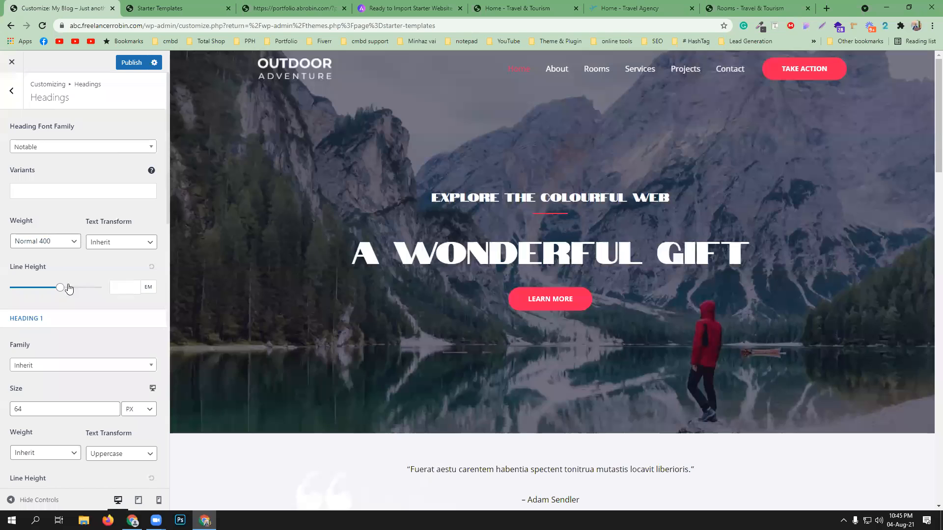
drag(58, 289, 67, 289)
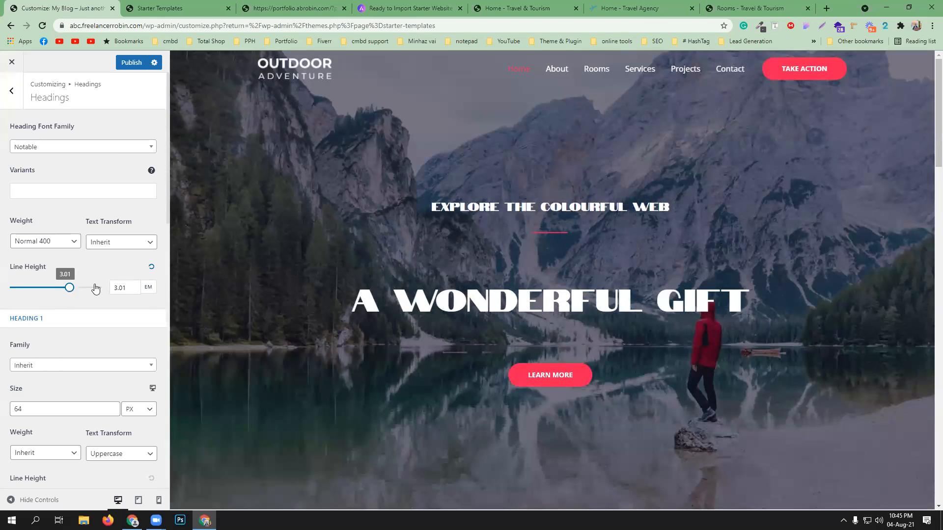
Step: Set the Heading 1 font family to Helvetica
scroll(82, 330, down, 1)
click(81, 317)
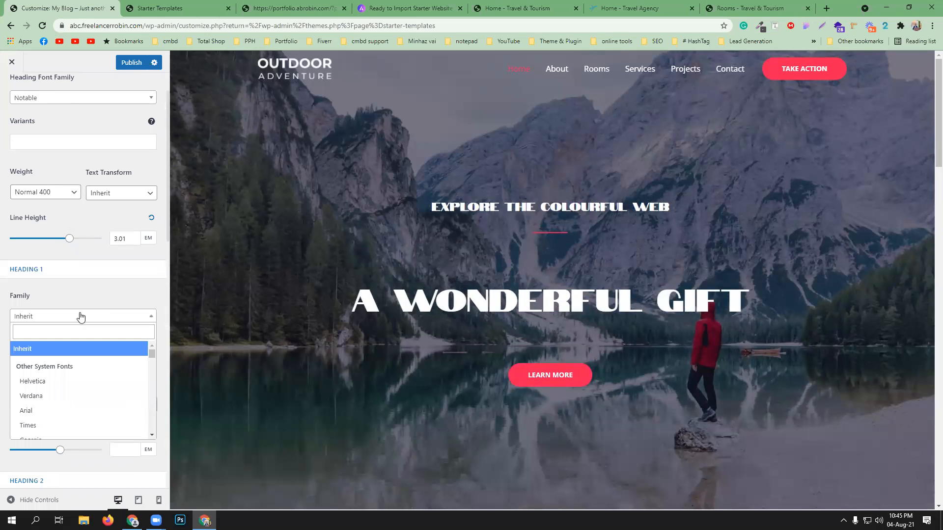
click(62, 382)
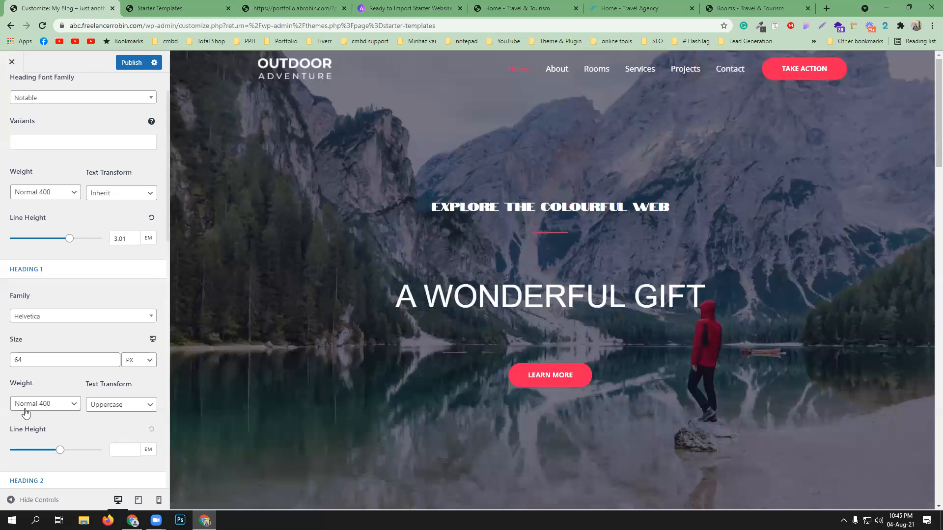
Step: Set the Heading 2 font family to Arial and return to the Typography overview
scroll(26, 414, down, 3)
click(76, 388)
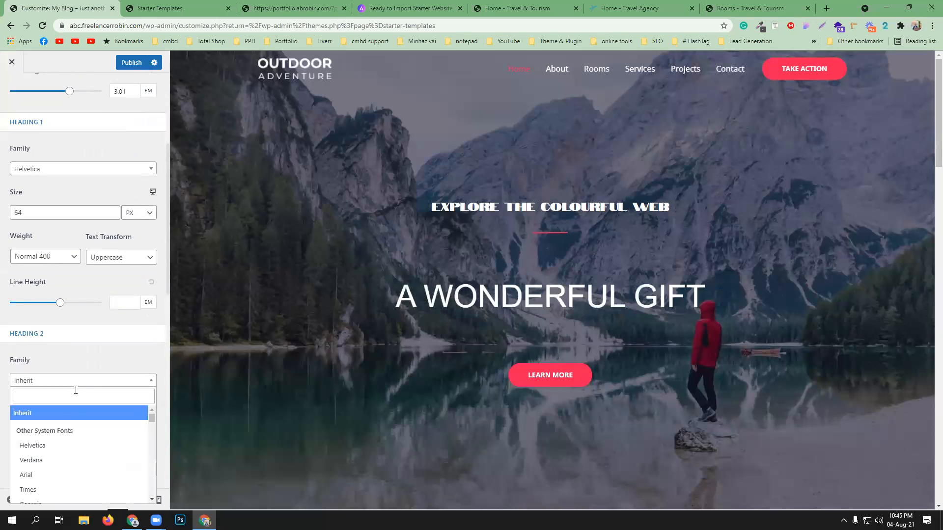
key(Down)
key(Down)
key(Return)
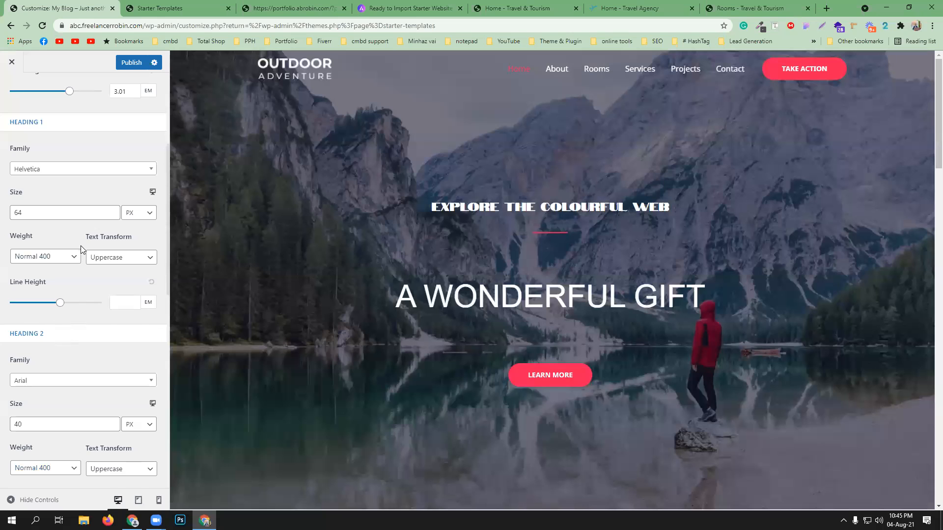
scroll(81, 246, up, 4)
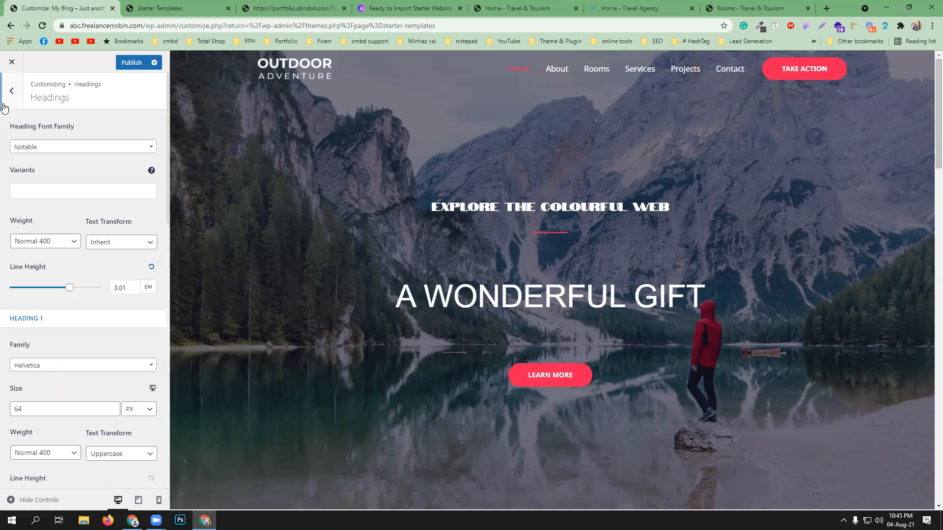
click(6, 101)
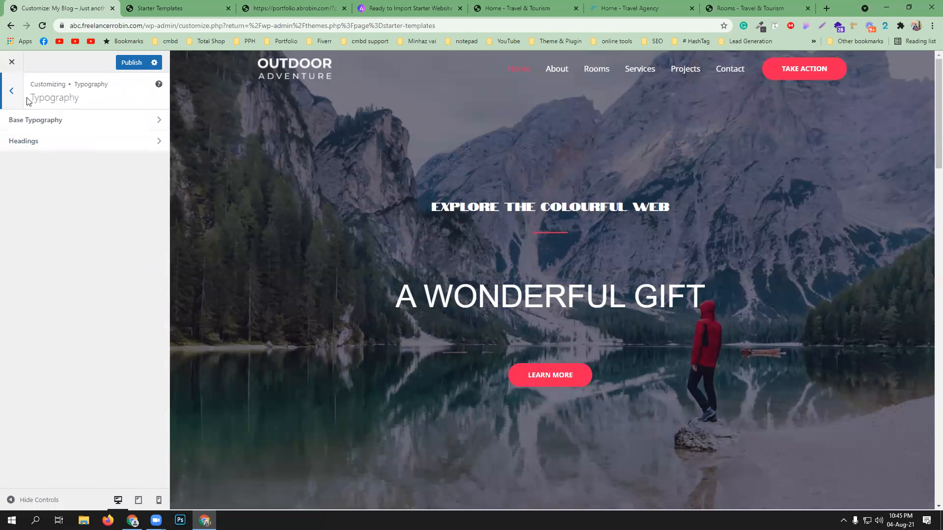
Step: Open the global Buttons settings and set the normal button background color to green (#81d742)
click(11, 92)
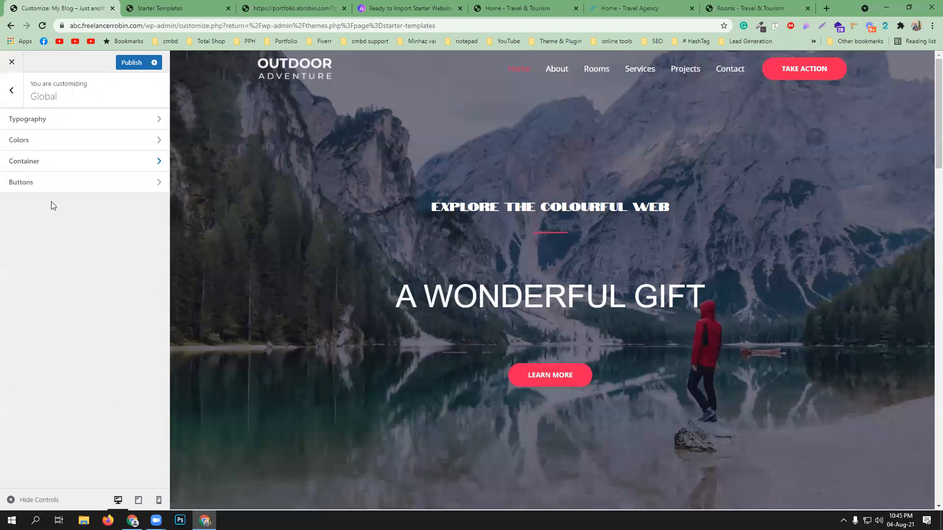
click(96, 184)
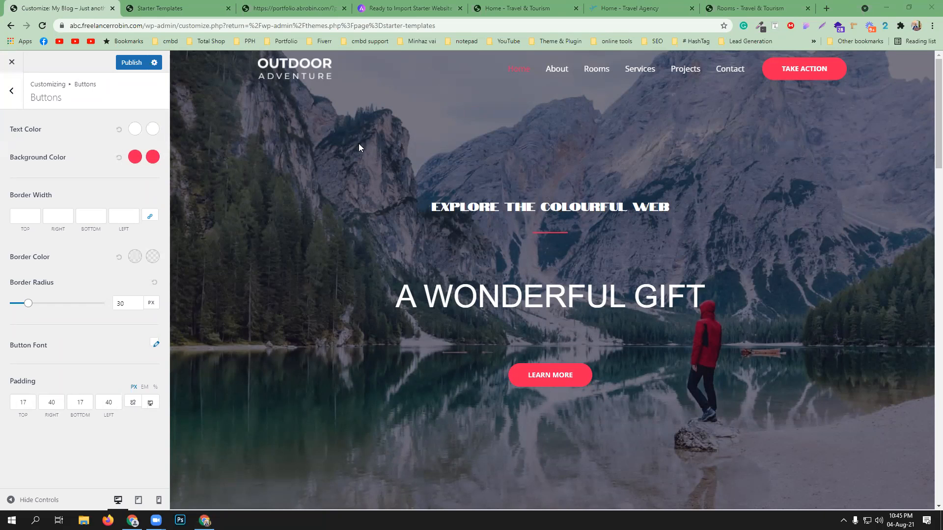
scroll(562, 337, down, 10)
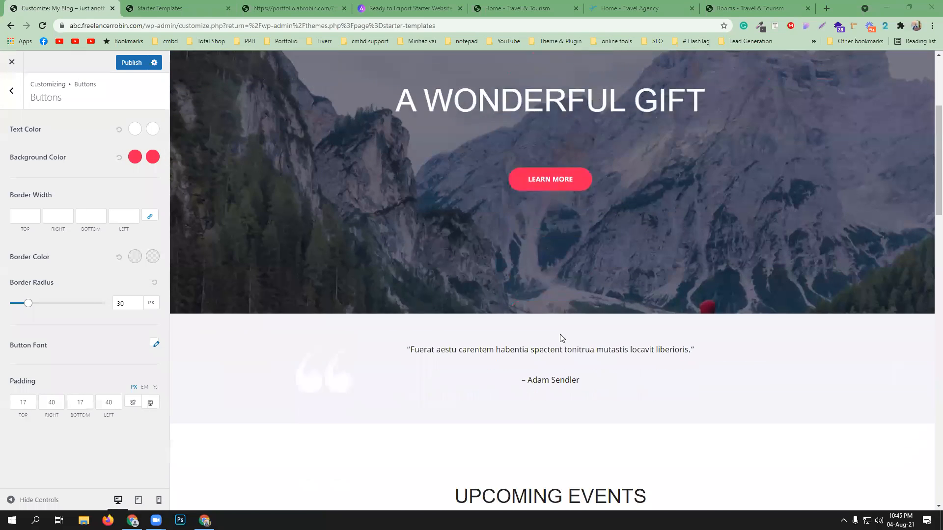
scroll(536, 300, down, 5)
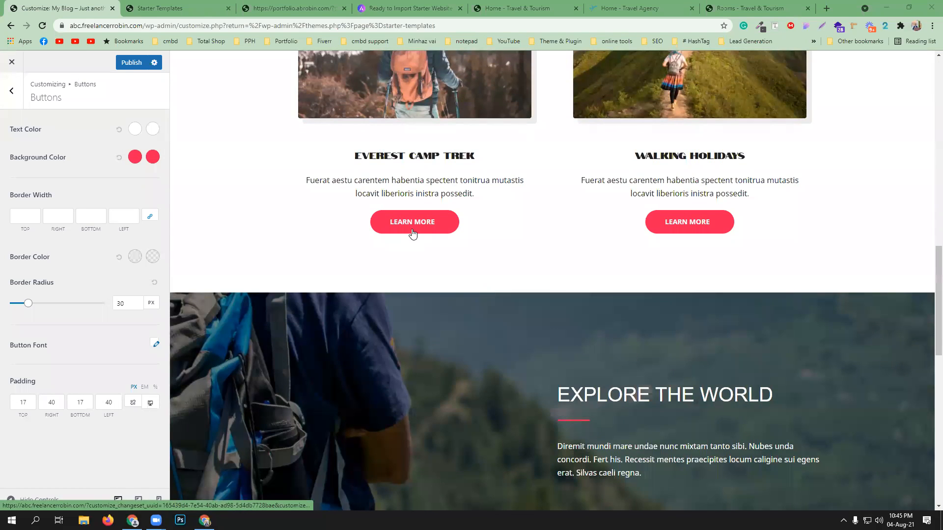
click(136, 157)
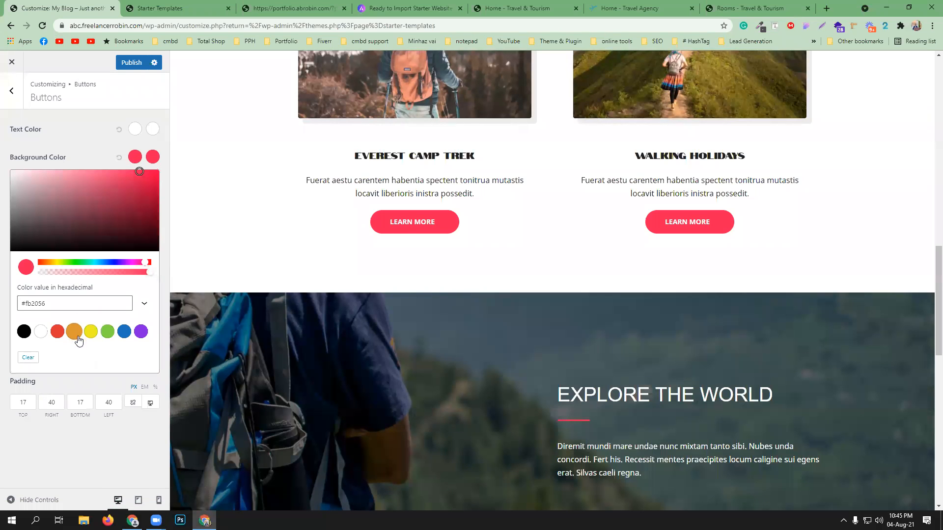
click(107, 331)
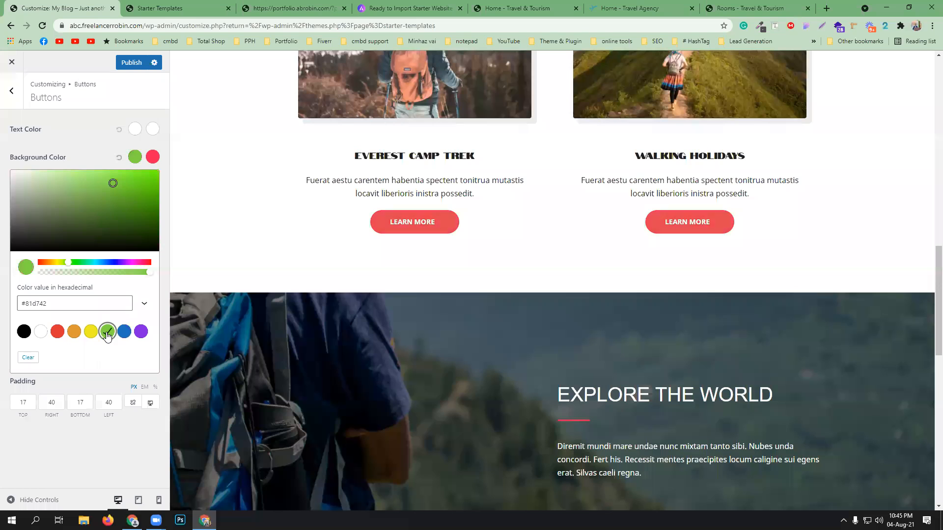
click(96, 134)
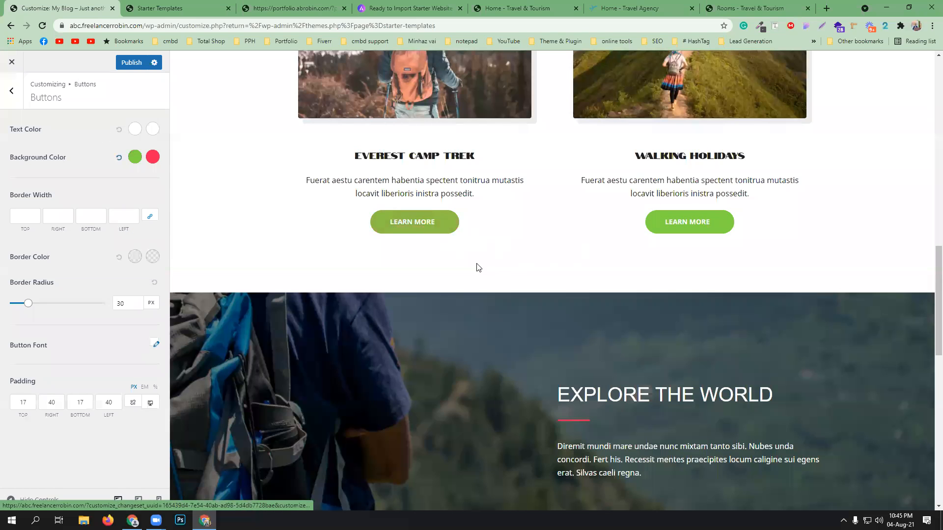
Step: Set the buttons' hover background color to purple (#8224e3)
click(152, 158)
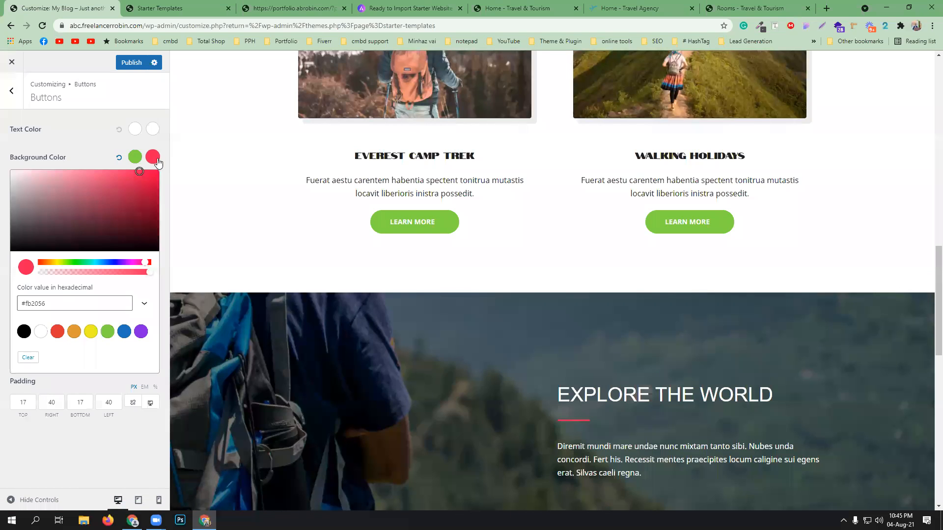
click(141, 331)
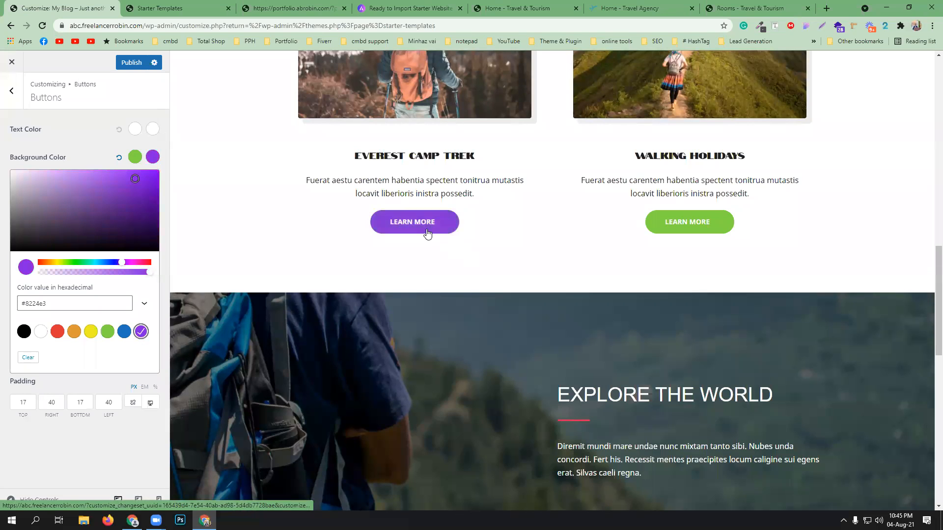
click(77, 132)
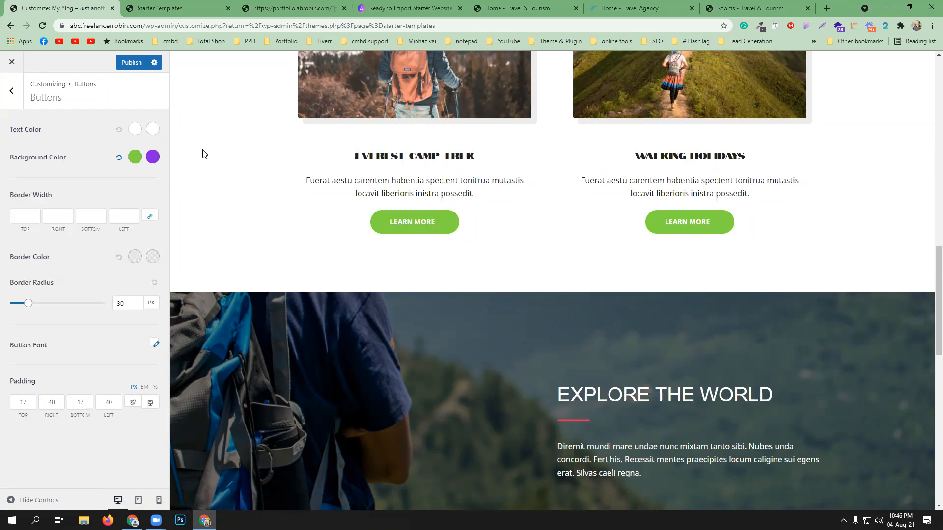
Step: Set the normal button text color to black (#000000), review the buttons across the page, and return to the Global settings
click(134, 129)
click(23, 304)
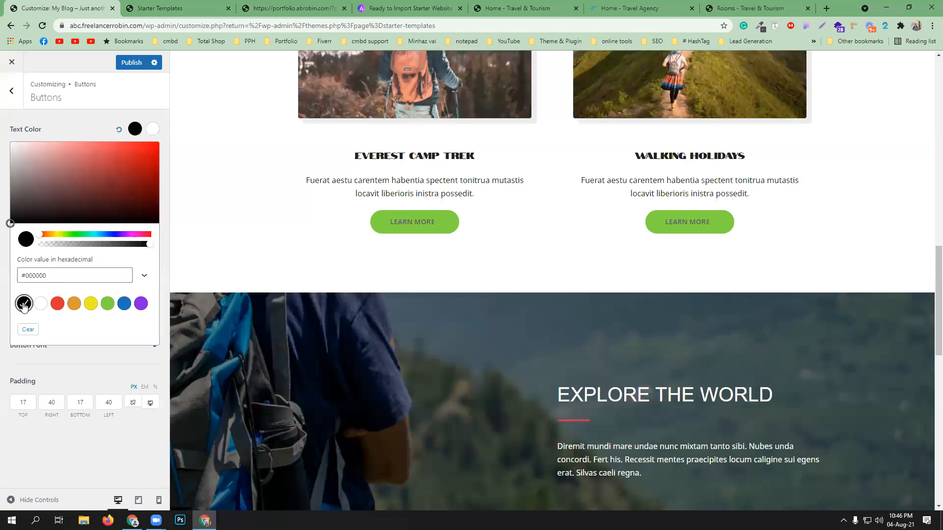
click(78, 119)
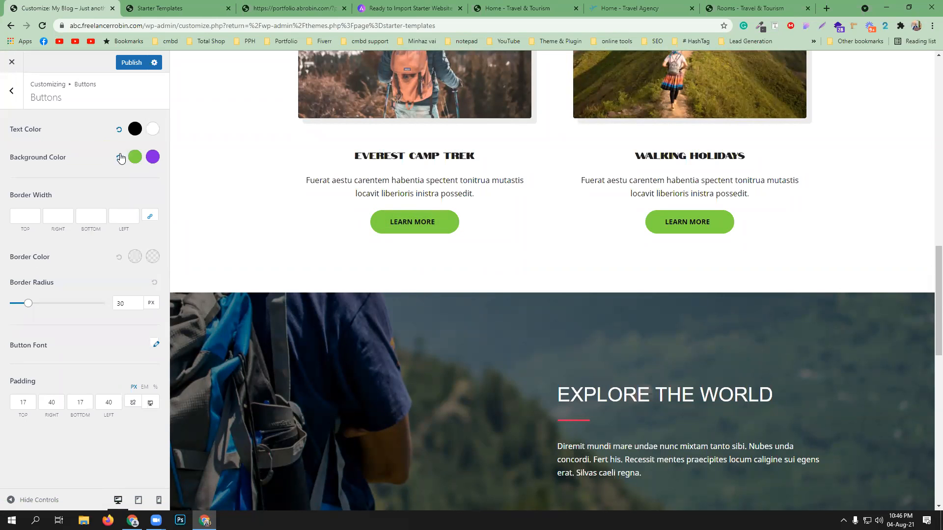
scroll(454, 257, up, 2)
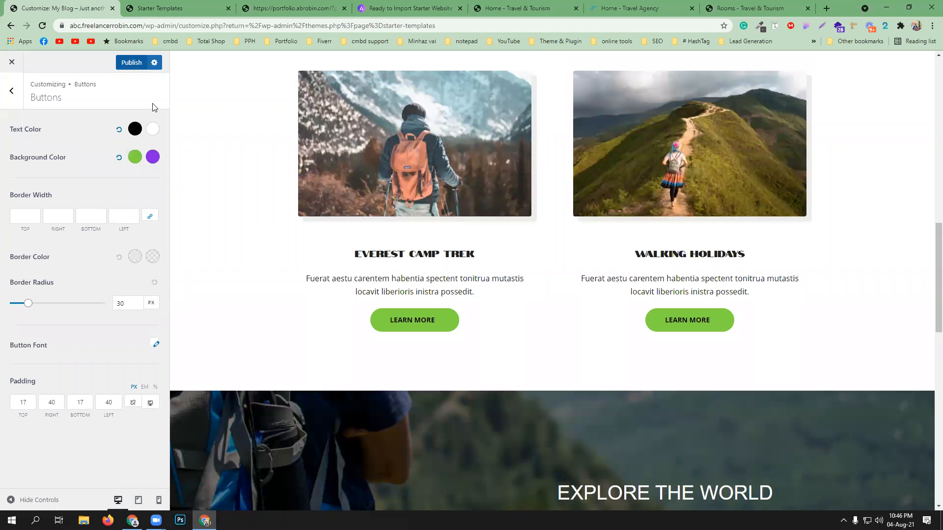
scroll(540, 331, up, 10)
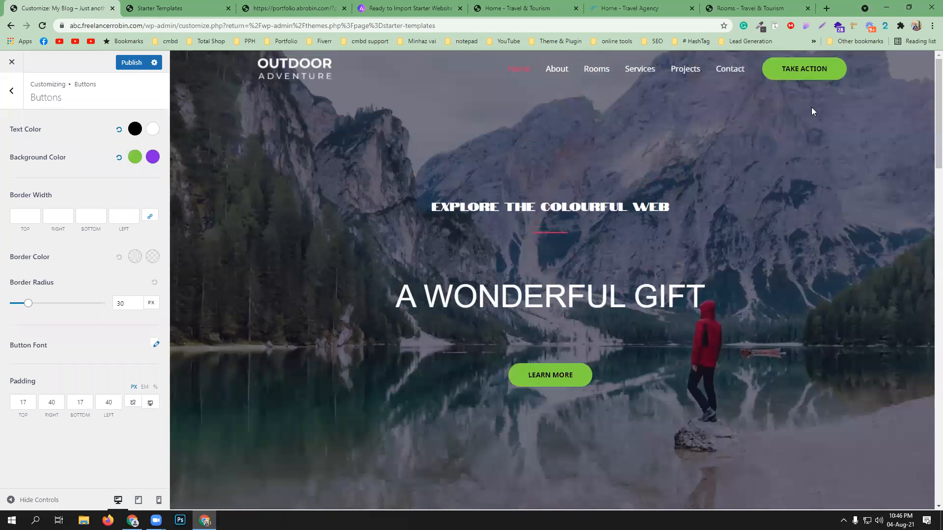
scroll(522, 349, down, 10)
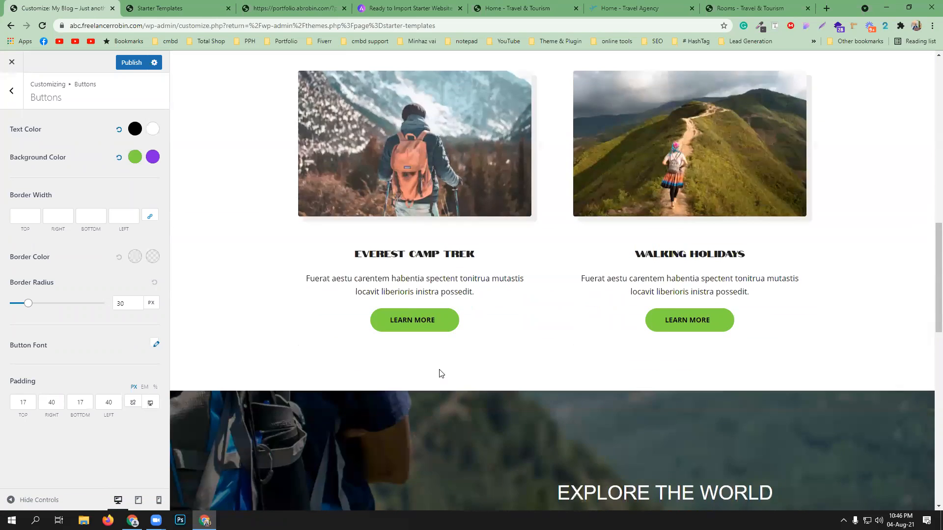
scroll(441, 374, down, 14)
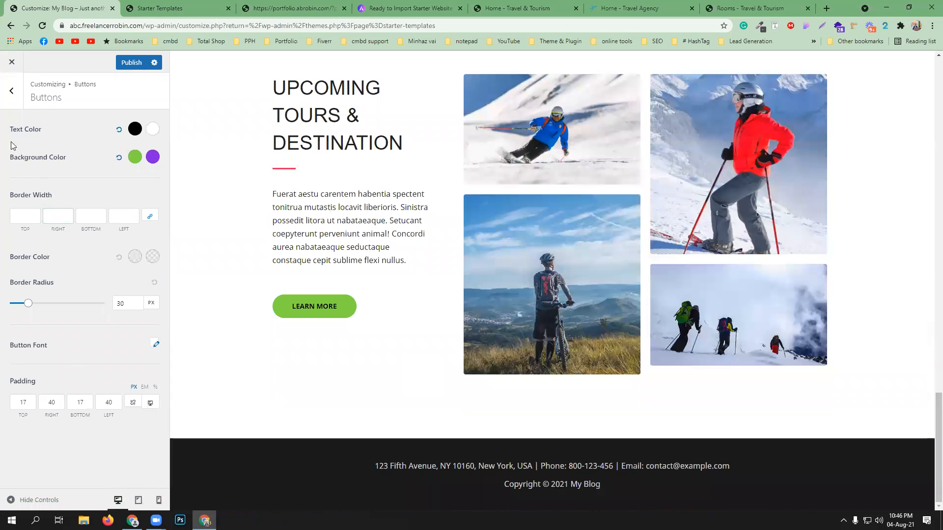
click(11, 91)
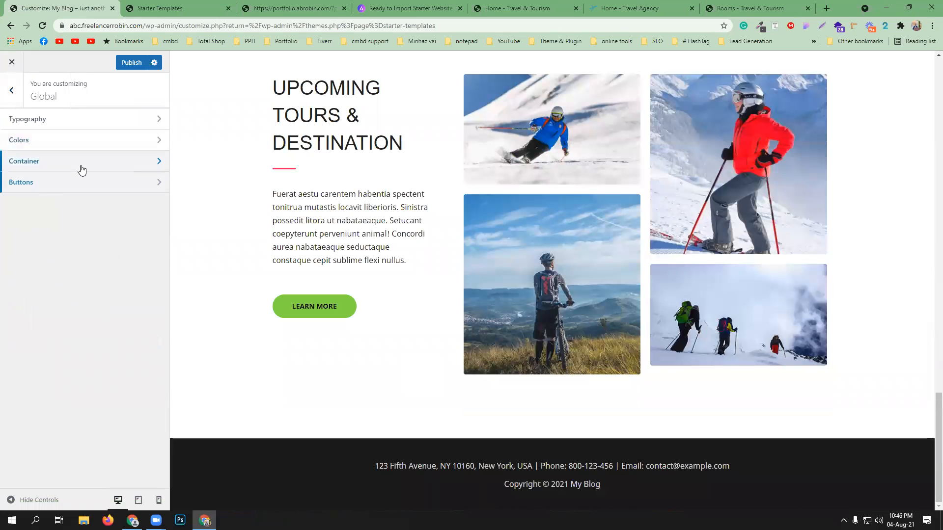
Step: Set the global container Layout to Full Width / Stretched and check the page preview
click(77, 169)
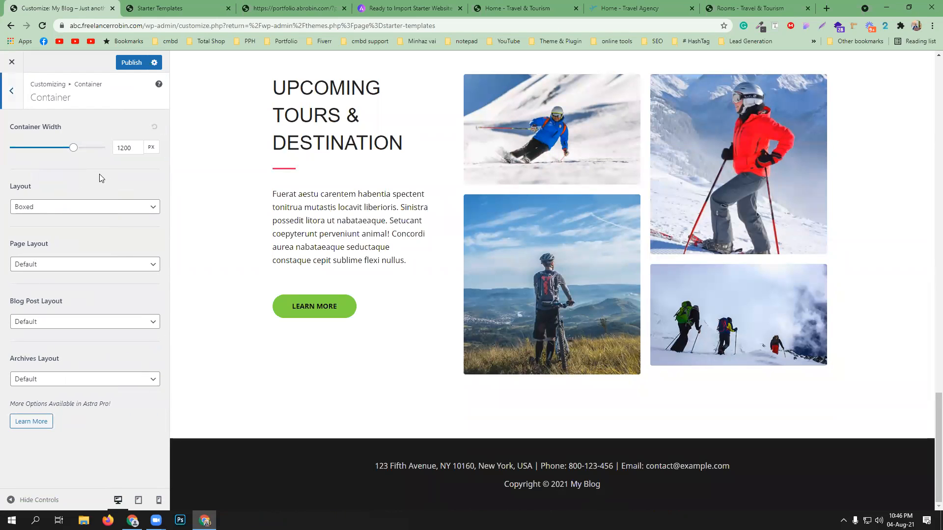
scroll(482, 240, up, 3)
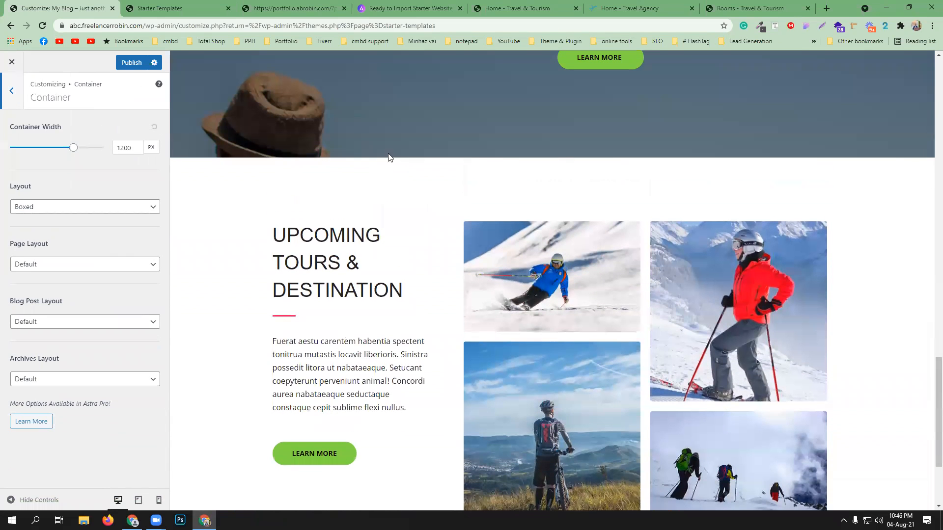
click(73, 207)
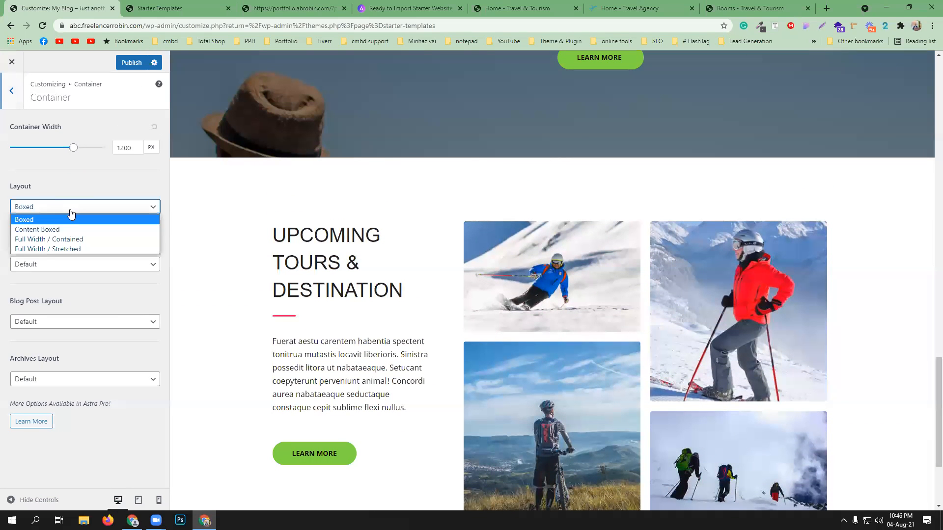
click(78, 241)
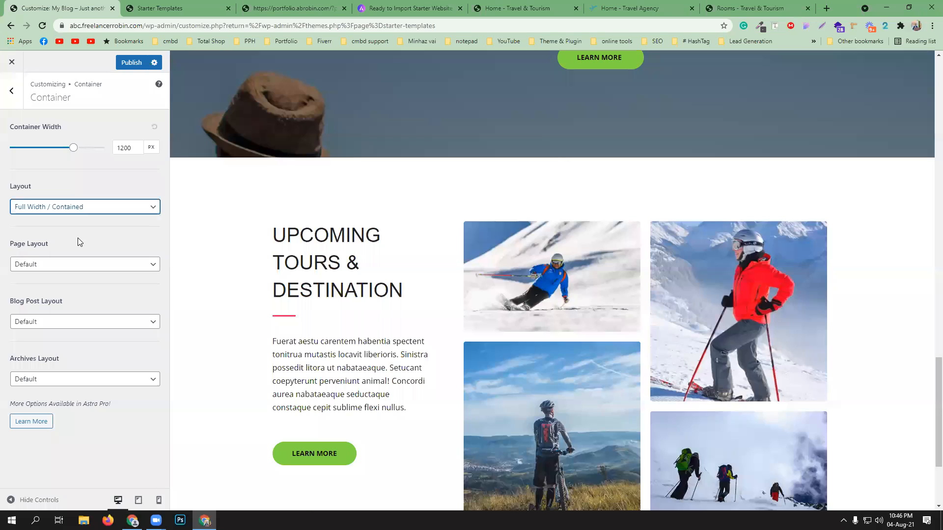
click(63, 207)
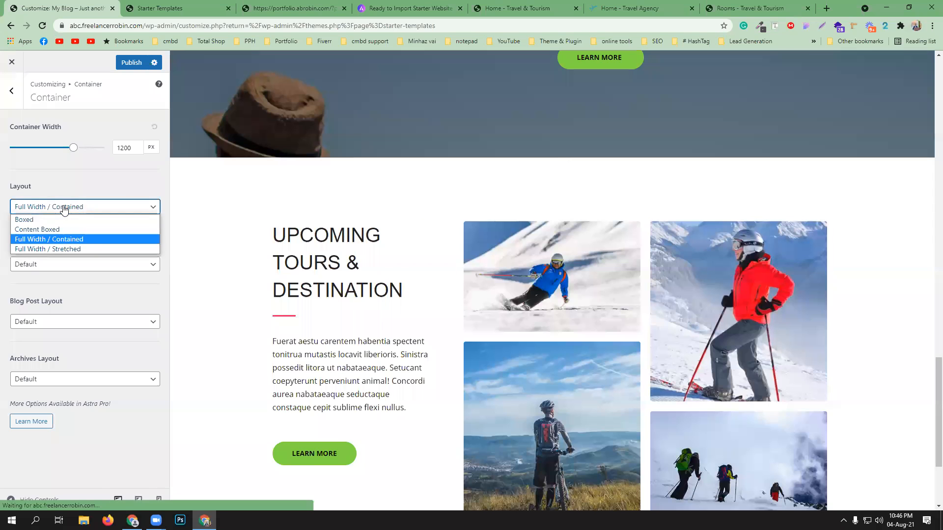
click(73, 247)
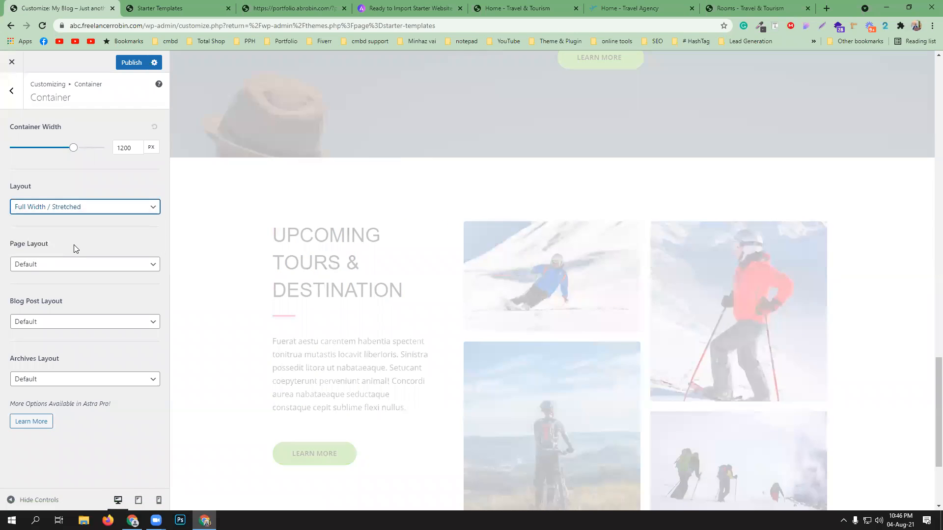
scroll(482, 270, up, 10)
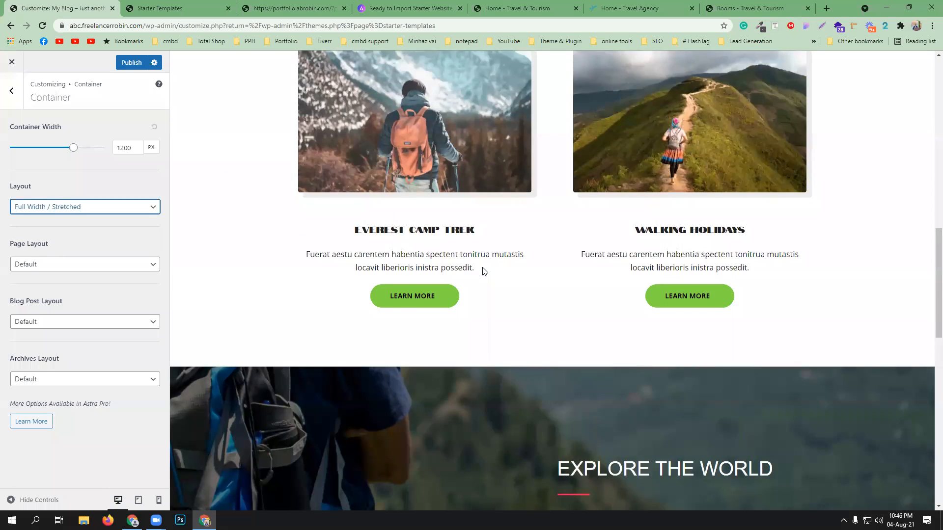
scroll(480, 264, up, 8)
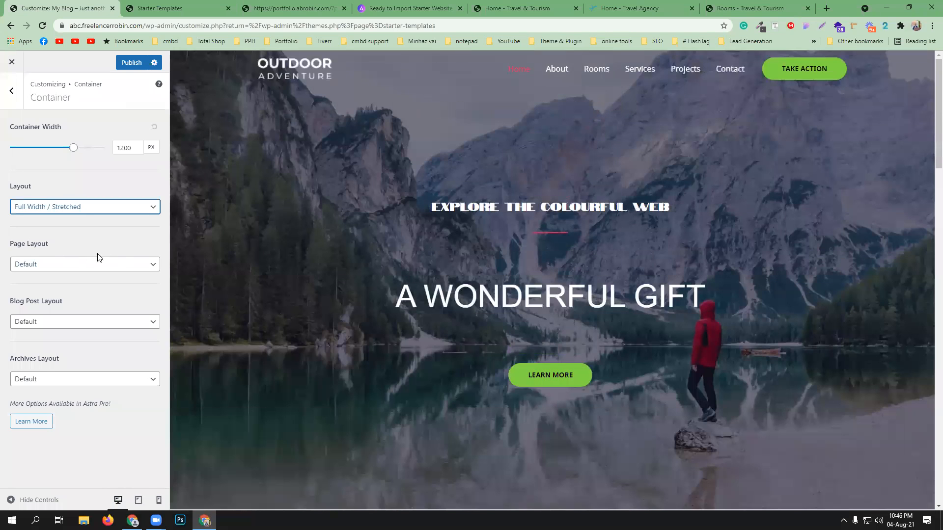
Step: Set the container's Page Layout to Full Width / Stretched and return to the Global settings
click(69, 265)
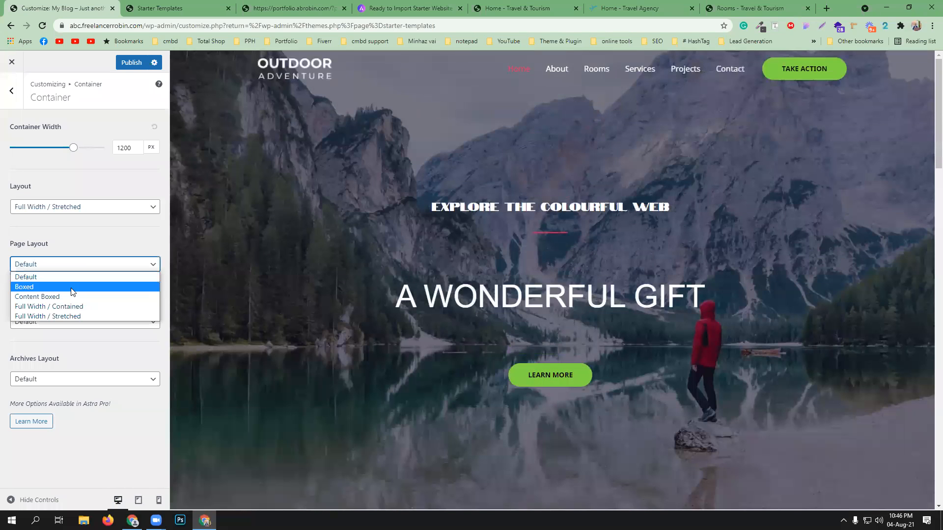
click(78, 317)
scroll(434, 309, down, 8)
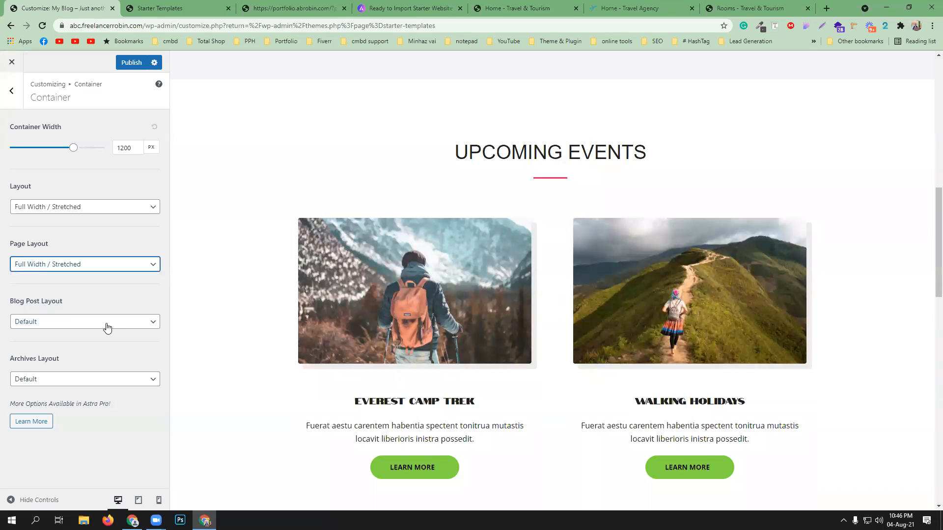
click(10, 97)
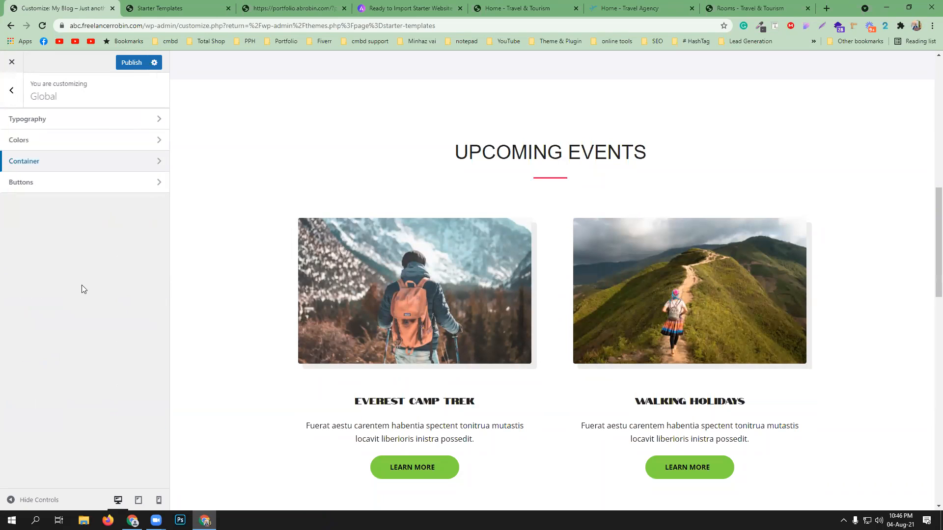
Step: Set the site's global Text Color to blue (#1e73be) and check the body text in the preview
click(24, 143)
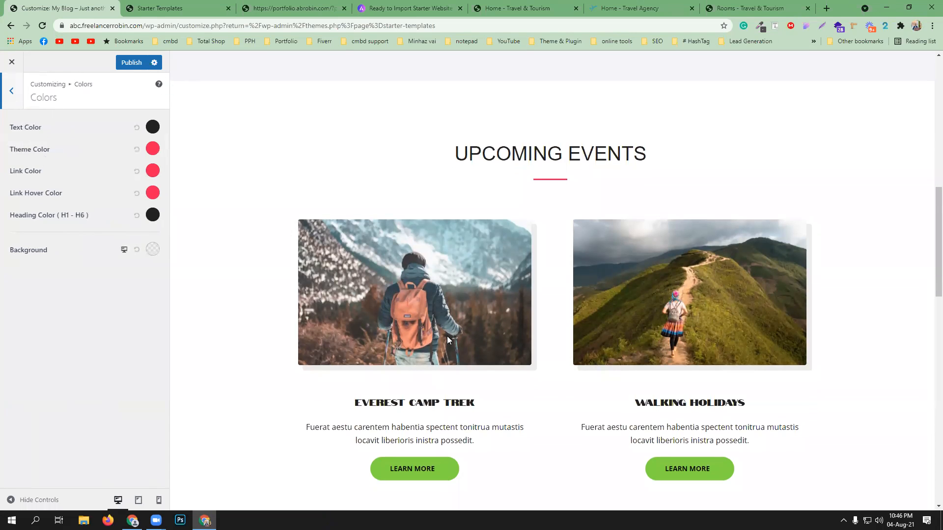
scroll(447, 336, up, 5)
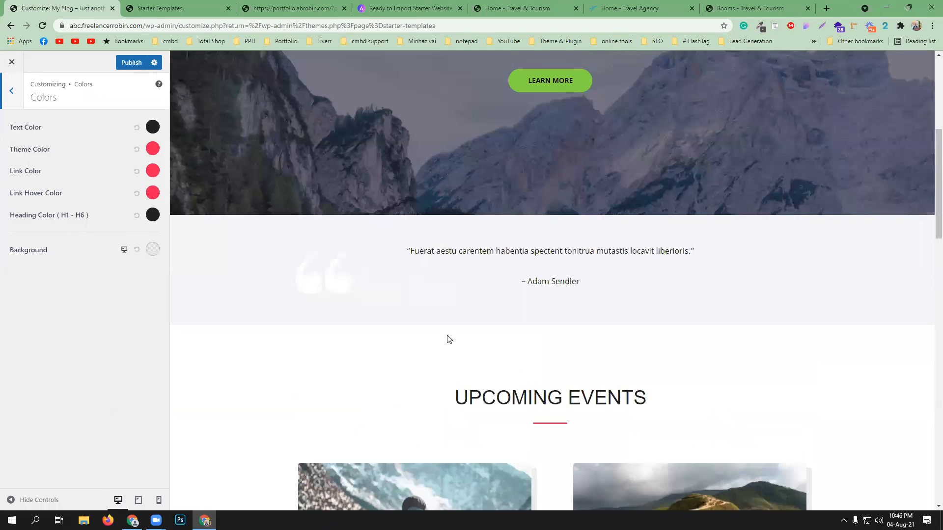
click(153, 127)
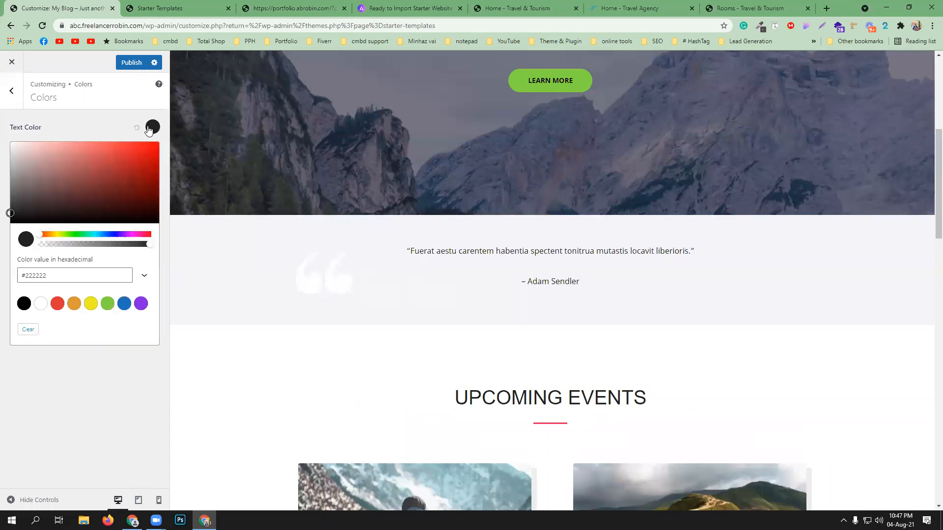
click(124, 304)
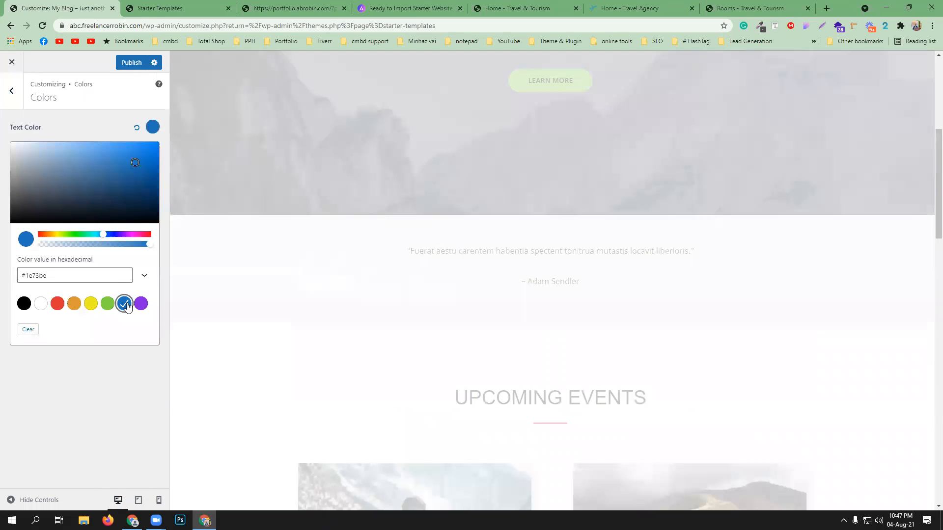
scroll(475, 264, down, 9)
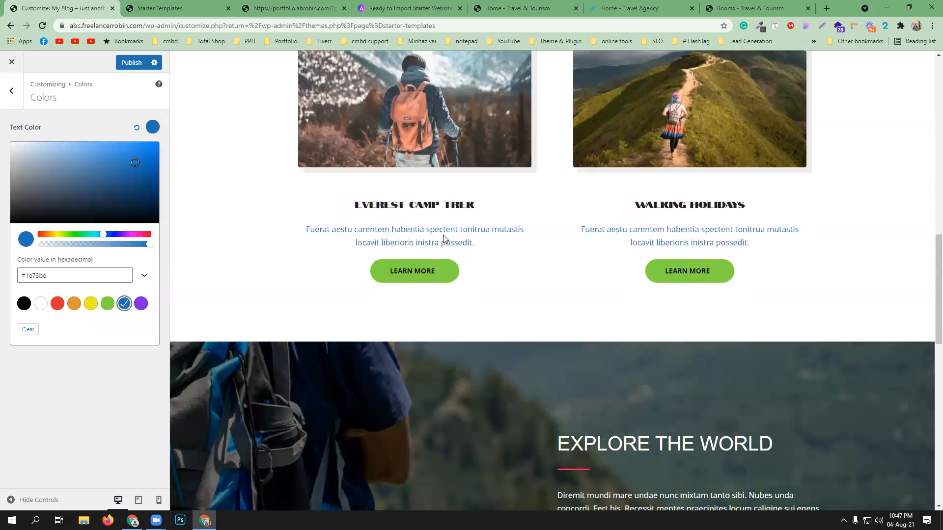
Step: Leave the global color settings and open the Header Builder
click(5, 91)
click(6, 91)
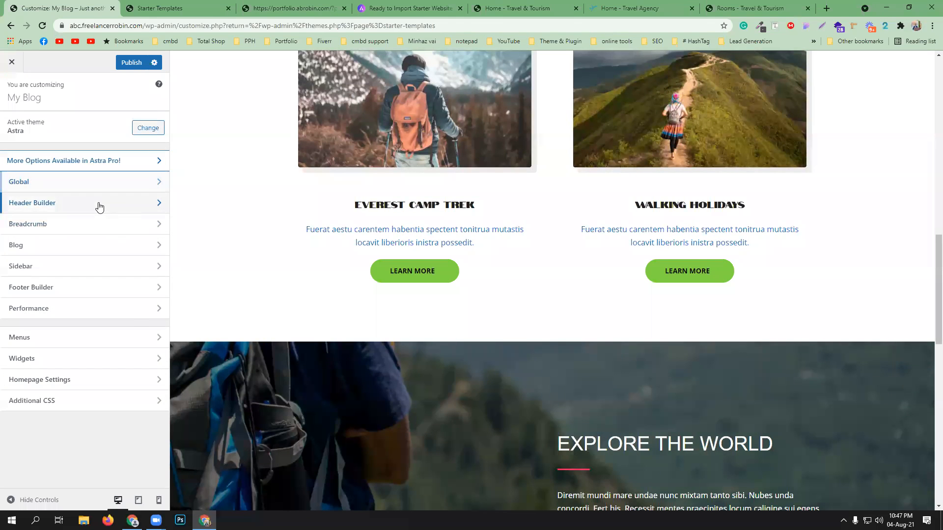
click(100, 207)
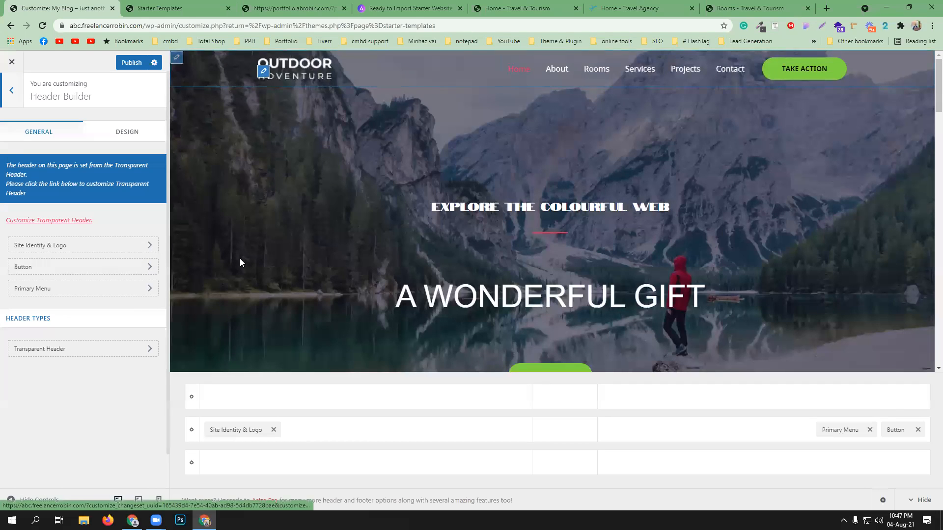
Step: Open the header's Site Identity & Logo settings and remove both the logo and the retina logo
click(99, 250)
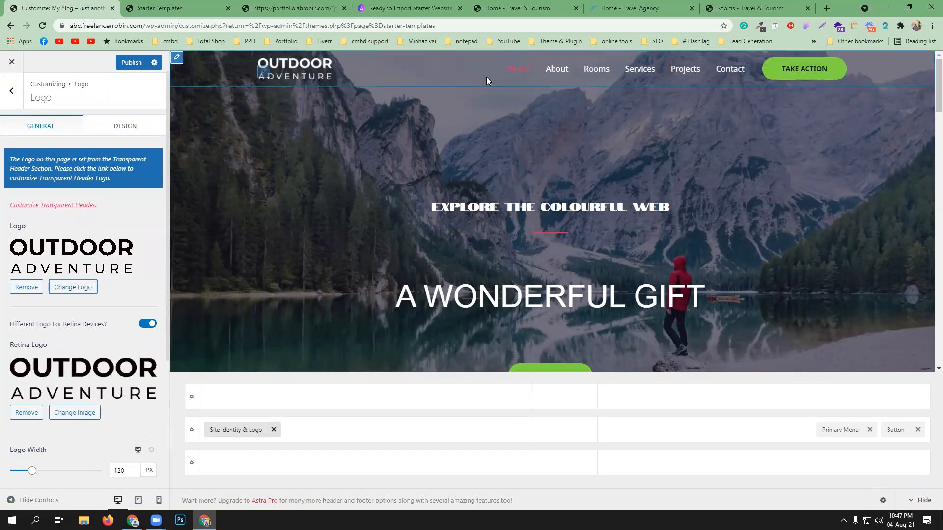
click(33, 290)
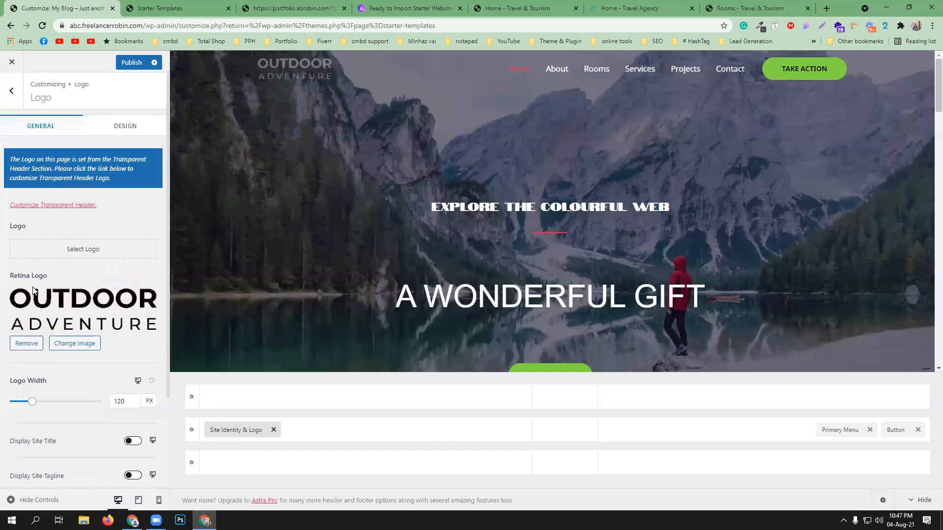
click(41, 338)
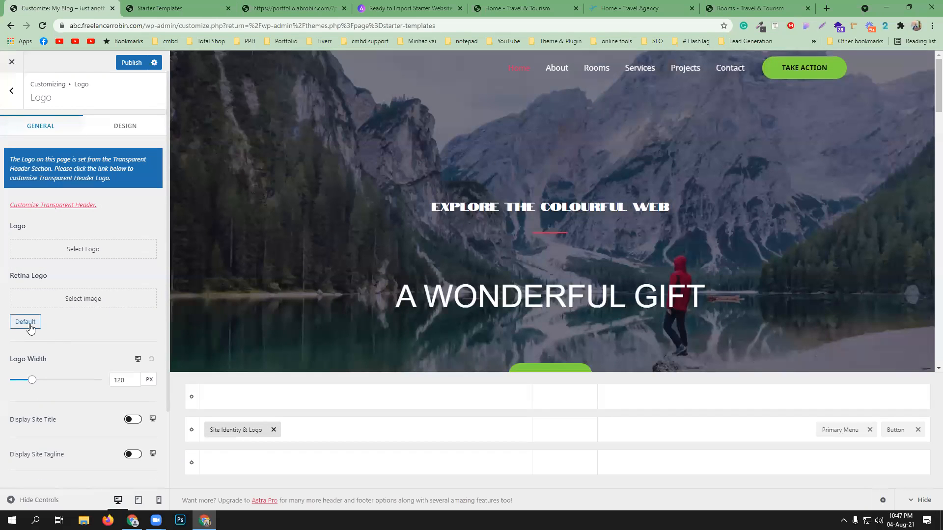
Step: Upload Untitled-design.png from the Downloads folder and select it as the site logo
click(72, 251)
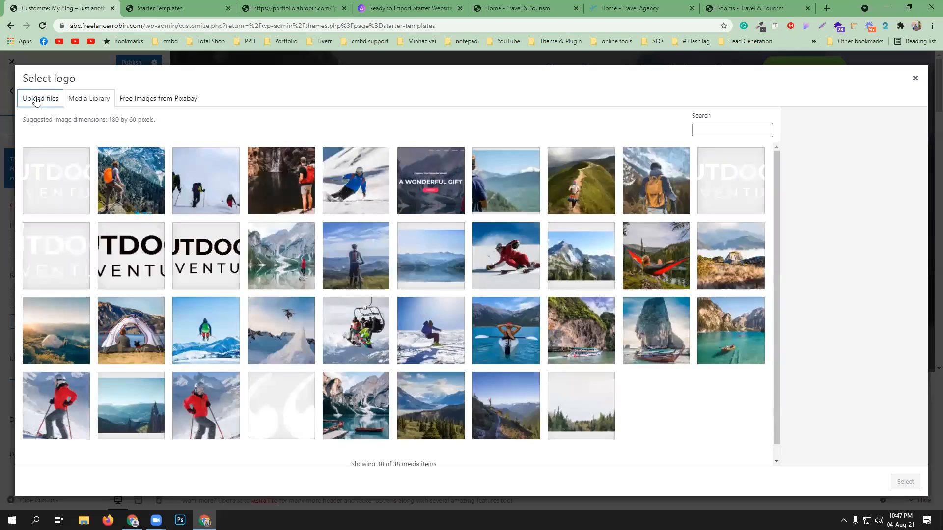
click(32, 98)
click(484, 276)
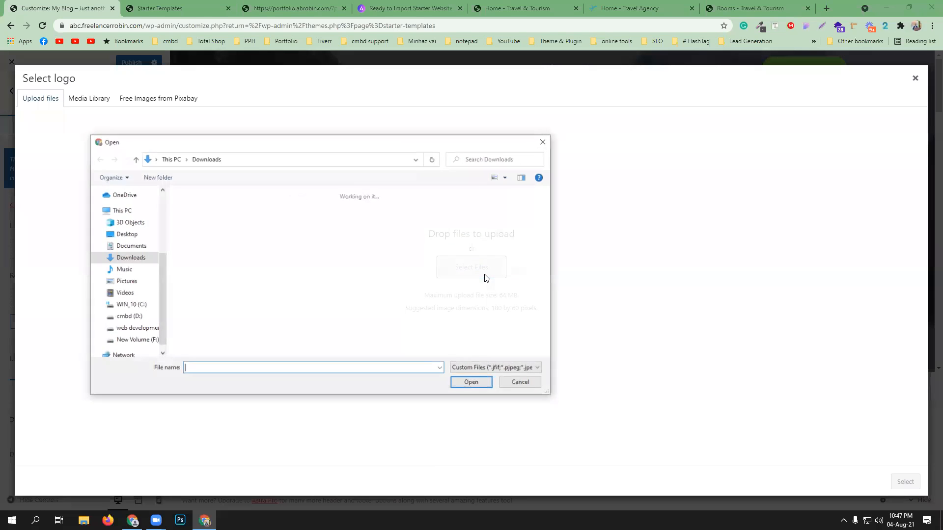
scroll(359, 293, down, 10)
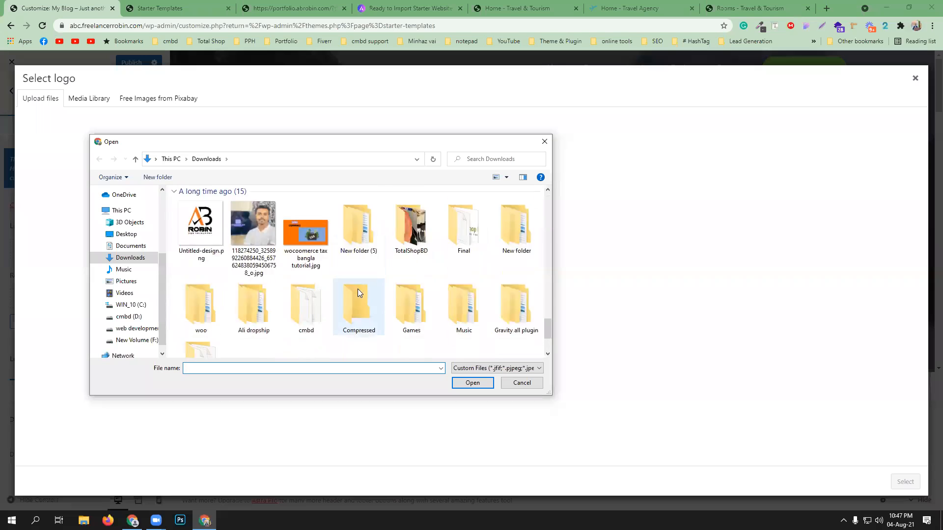
scroll(358, 292, up, 2)
click(205, 328)
click(472, 382)
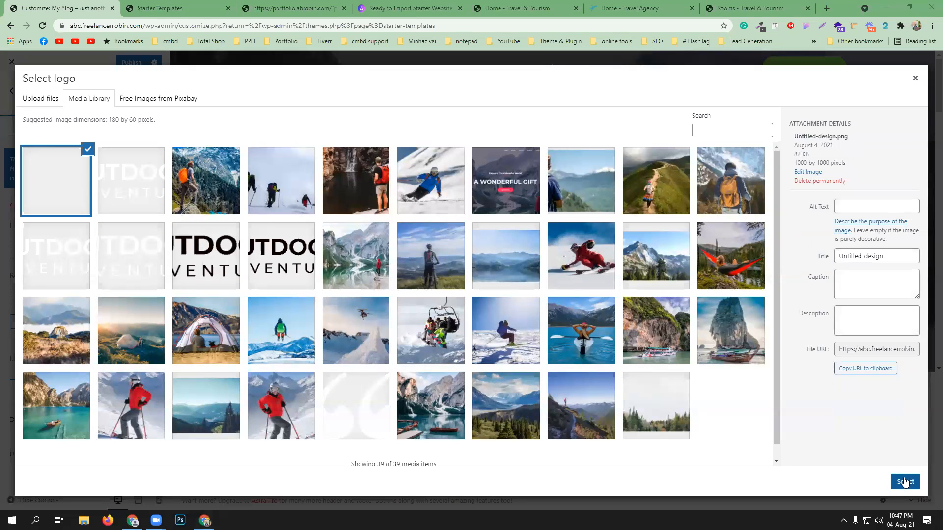
click(905, 482)
Step: Crop the logo image to the emblem above the lettering, apply it, and return to the main customizer sections
drag(422, 288, 410, 246)
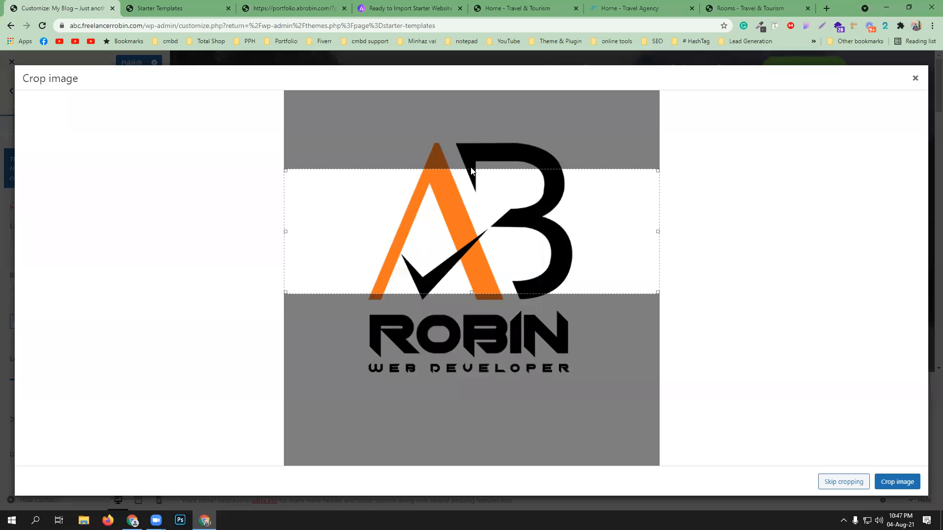
drag(471, 169, 474, 123)
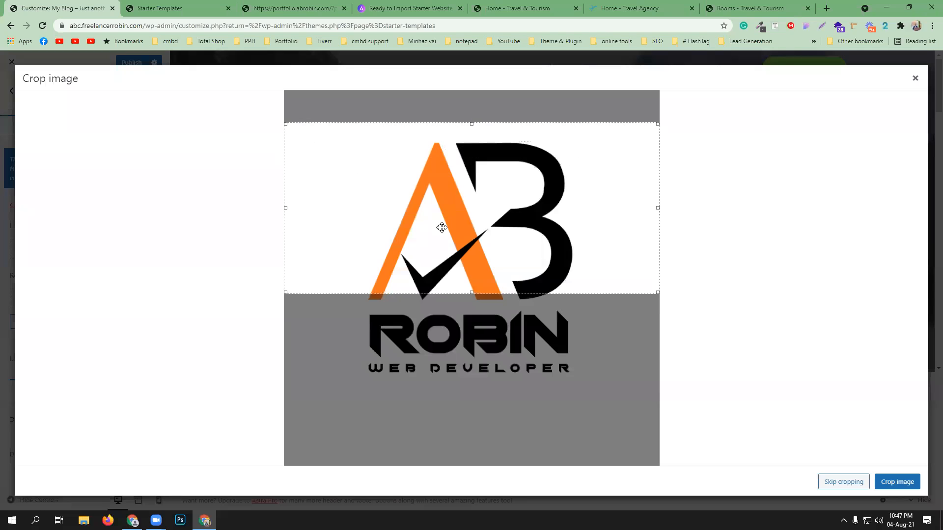
drag(442, 227, 442, 233)
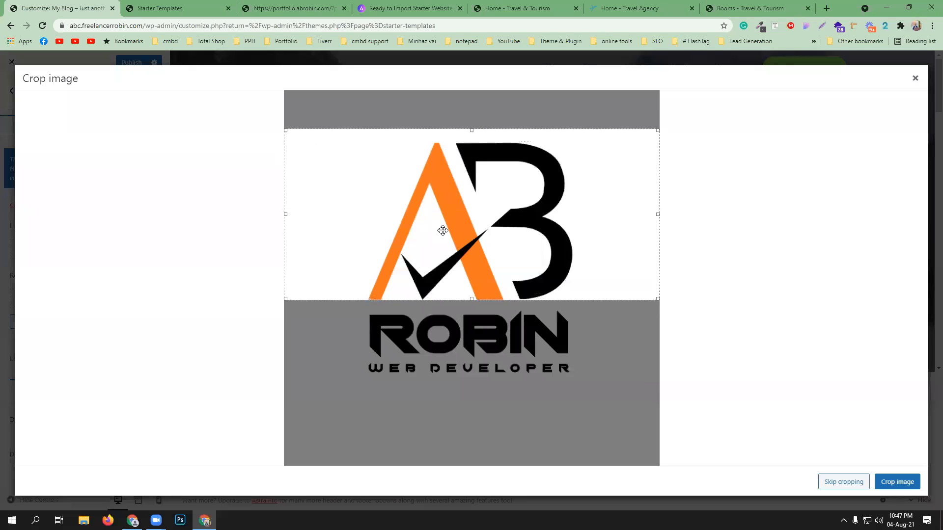
click(876, 480)
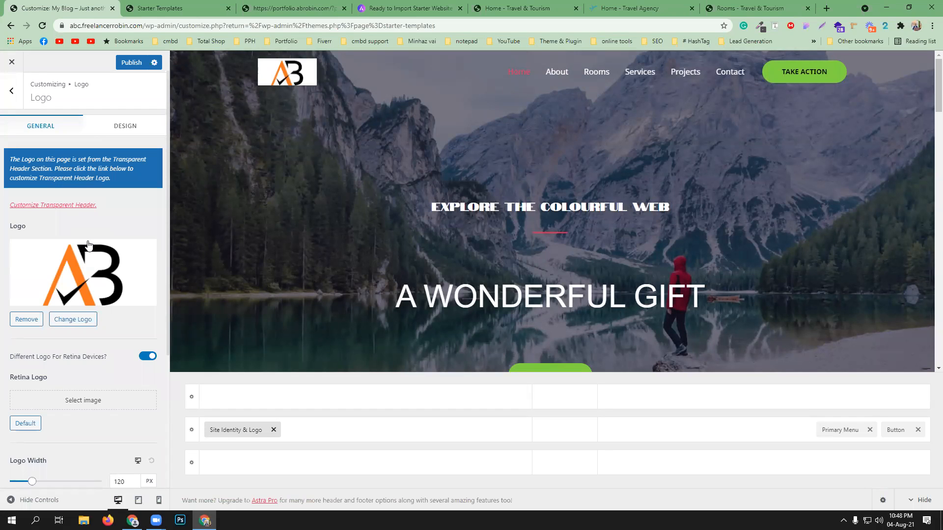
click(12, 101)
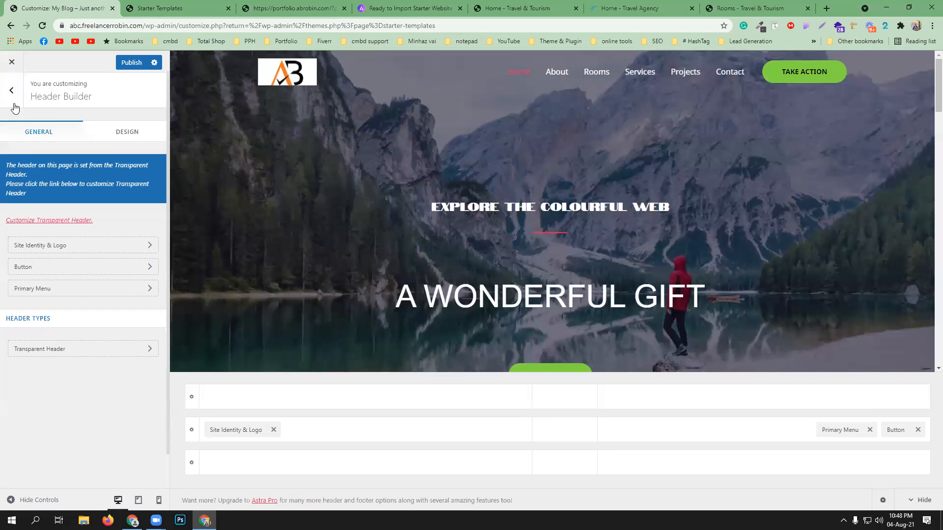
click(11, 90)
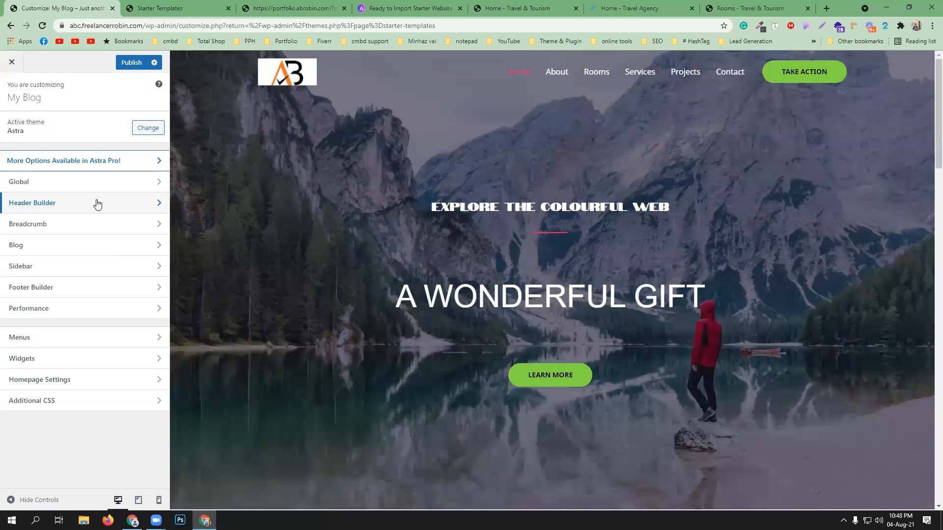
Step: Set the Breadcrumb Header Position to Inside and check the breadcrumb on the About page
click(106, 228)
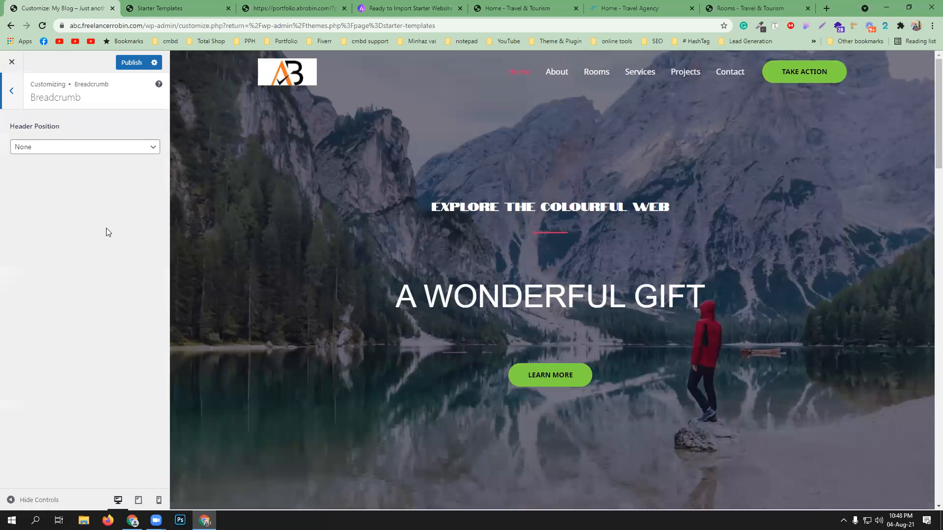
click(86, 150)
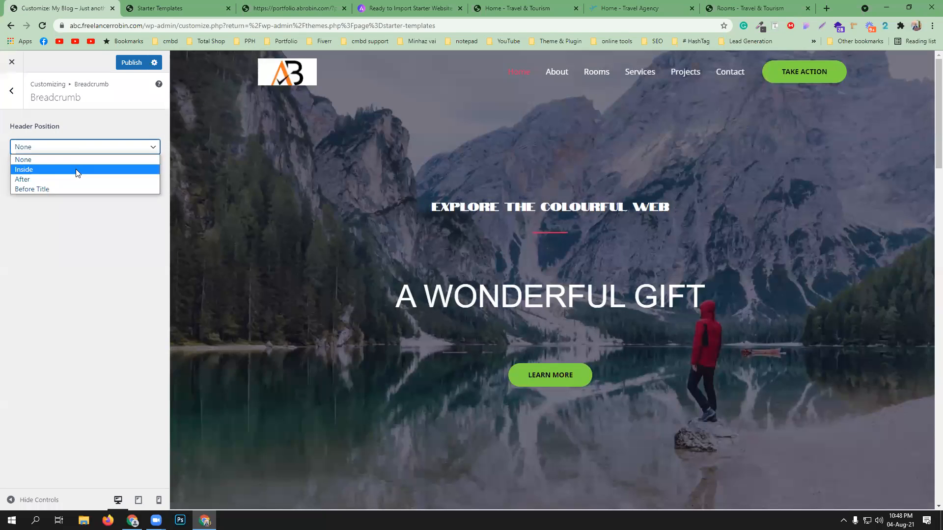
click(75, 169)
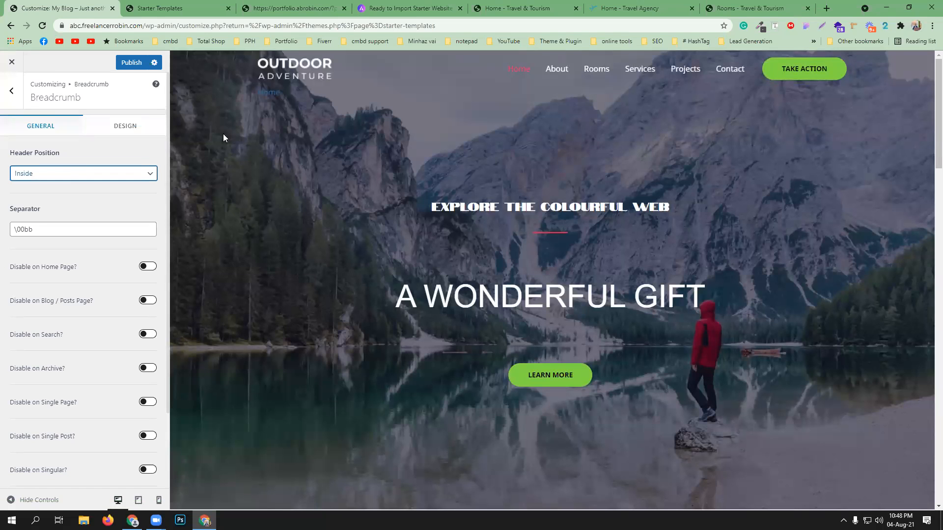
click(557, 70)
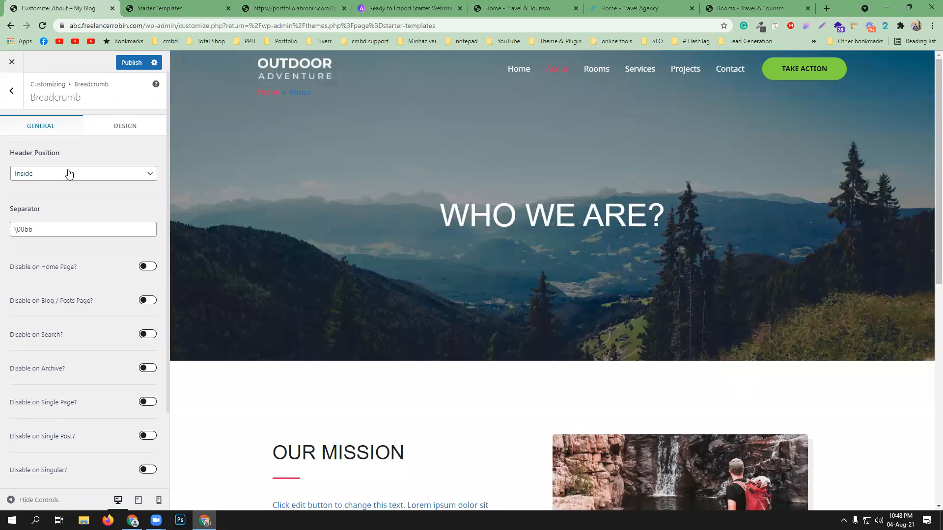
Step: Set the Breadcrumb Header Position back to None and leave the breadcrumb settings
click(70, 174)
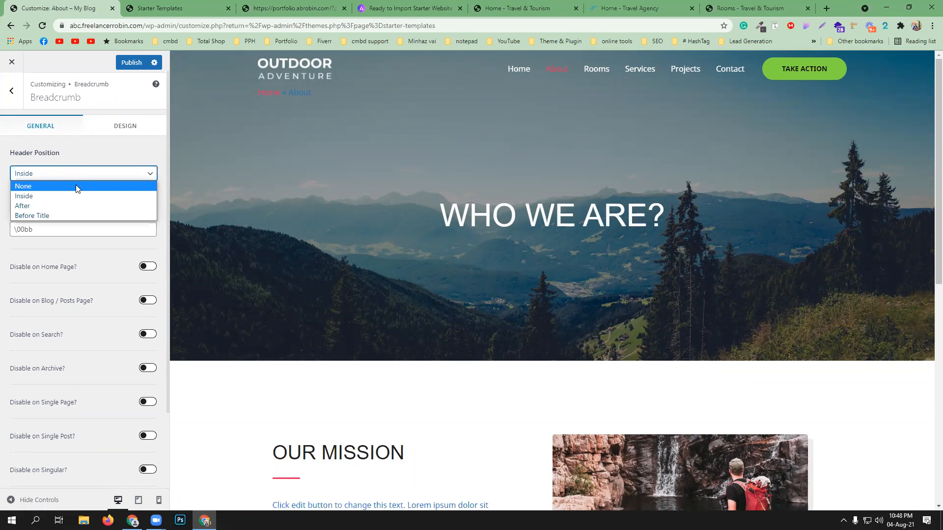
click(75, 185)
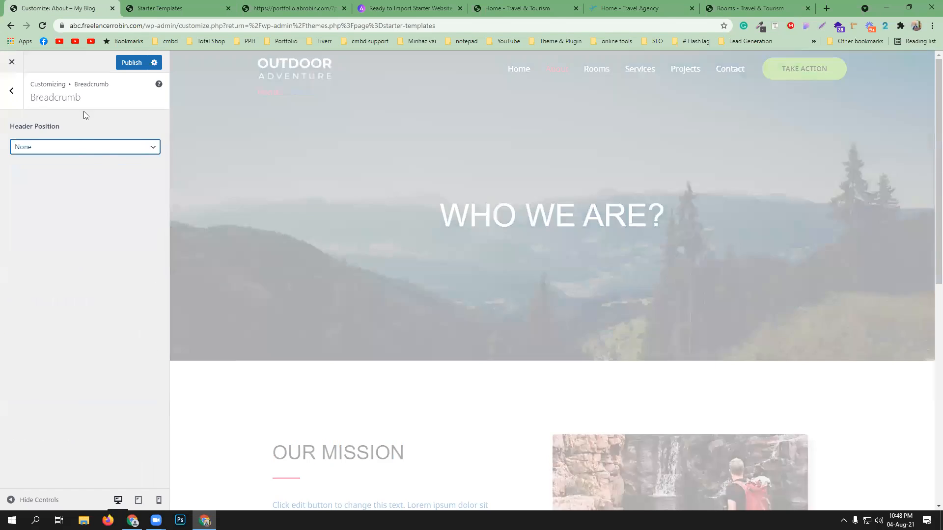
click(15, 102)
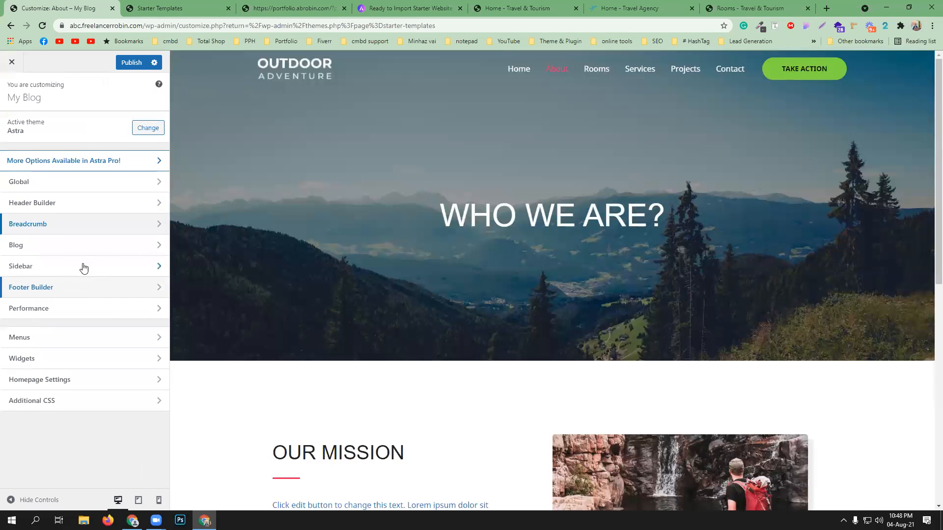
Step: Review the Single Post structure and meta settings in the Blog section
click(88, 247)
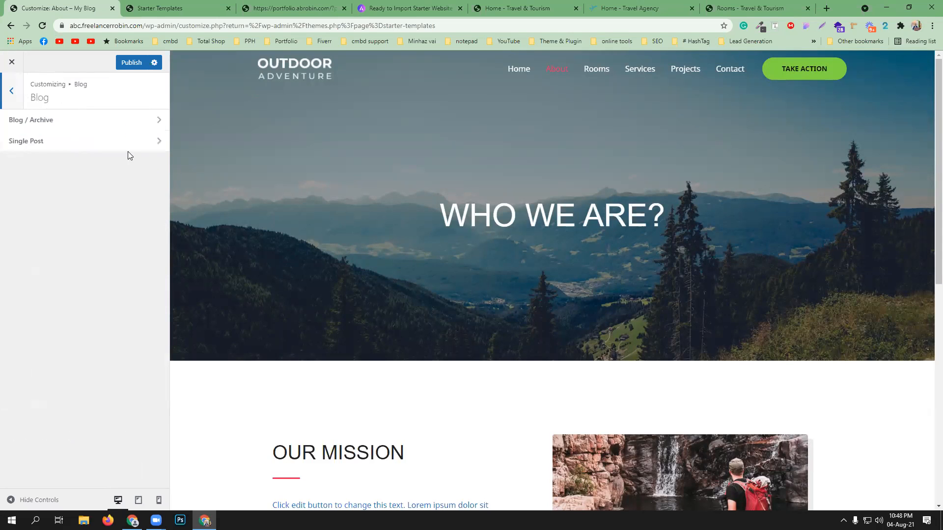
click(110, 142)
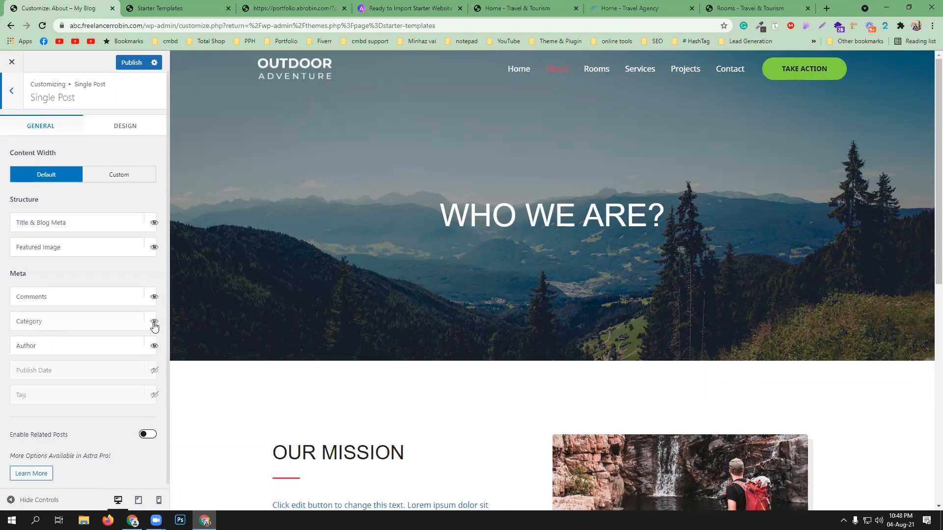
click(8, 91)
Step: Hide the Comments meta in the Blog / Archive settings and return to the main customizer sections
click(64, 122)
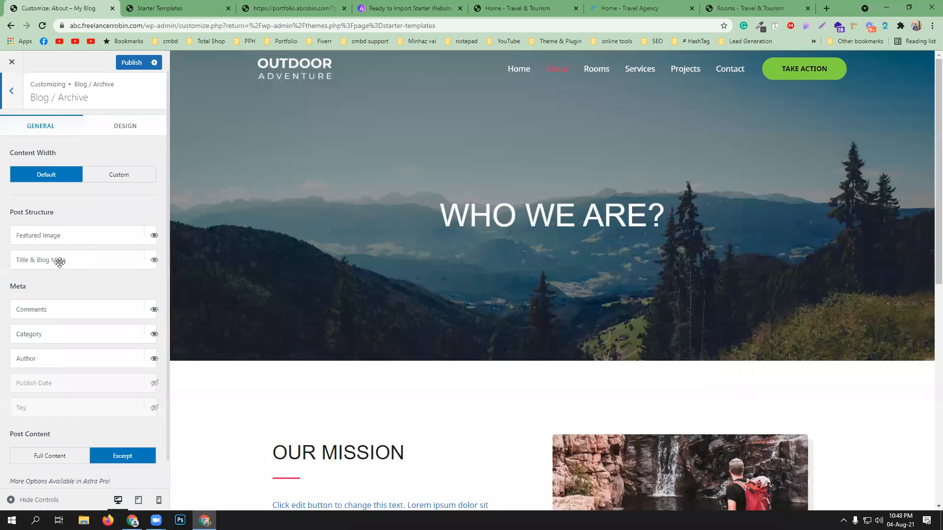
scroll(67, 260, down, 1)
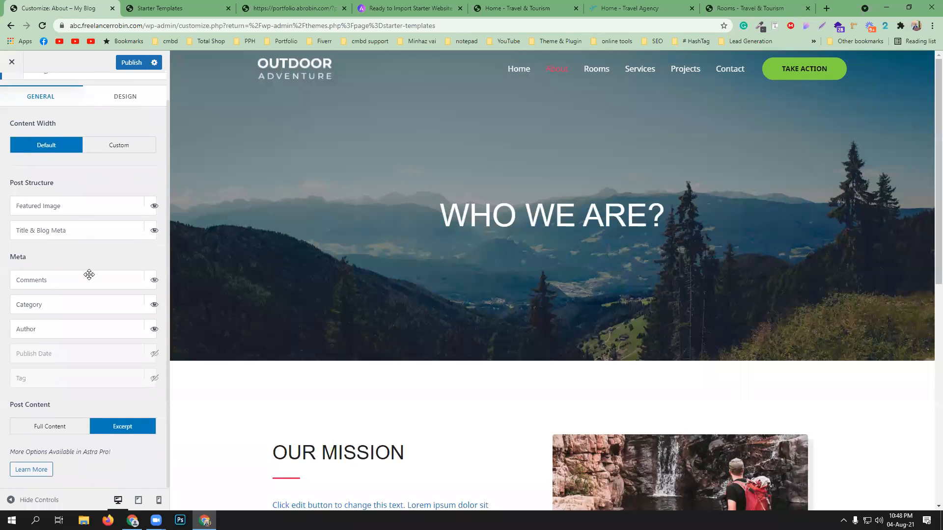
click(154, 281)
scroll(35, 139, up, 1)
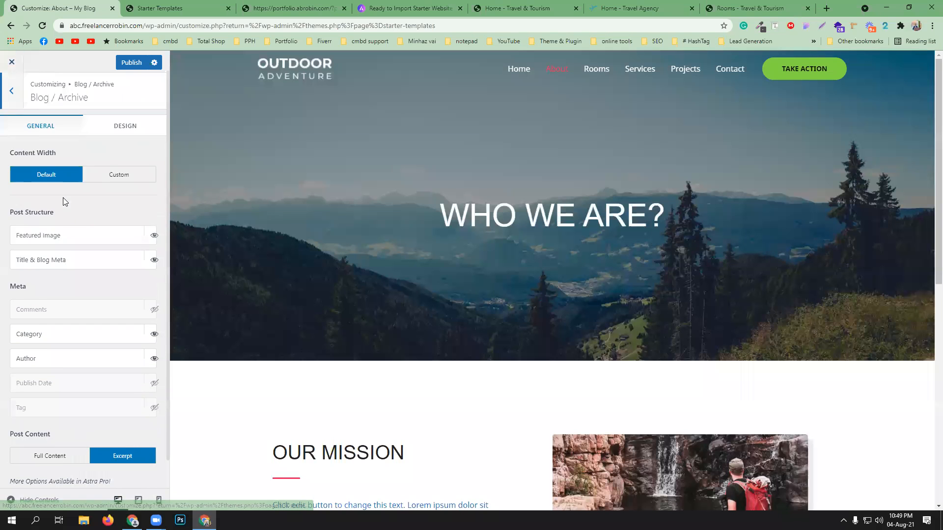
click(14, 103)
click(12, 93)
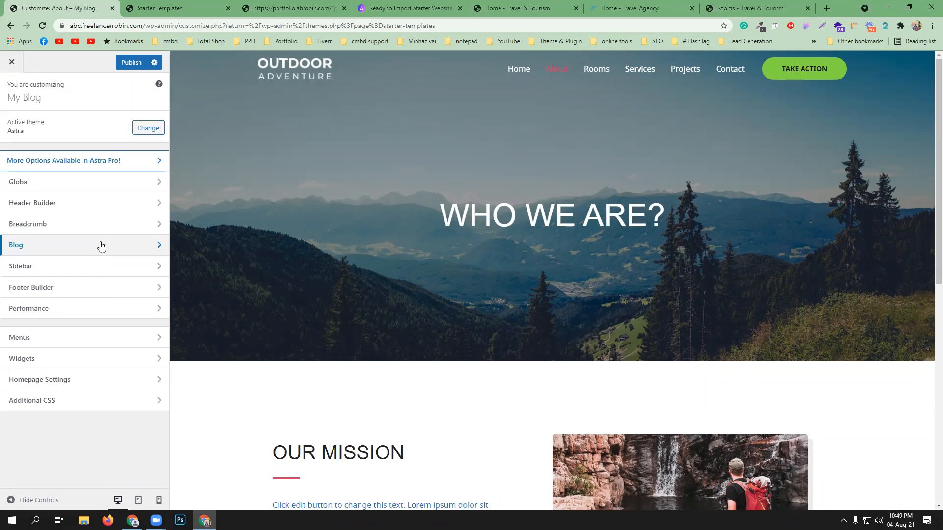
Step: Look through the Widgets, Additional CSS and Menus sections of the customizer
click(101, 357)
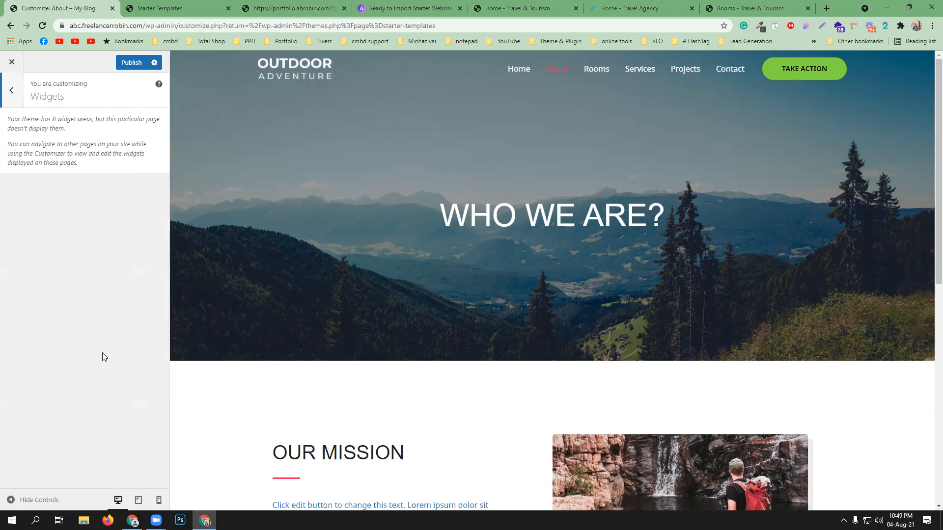
click(12, 90)
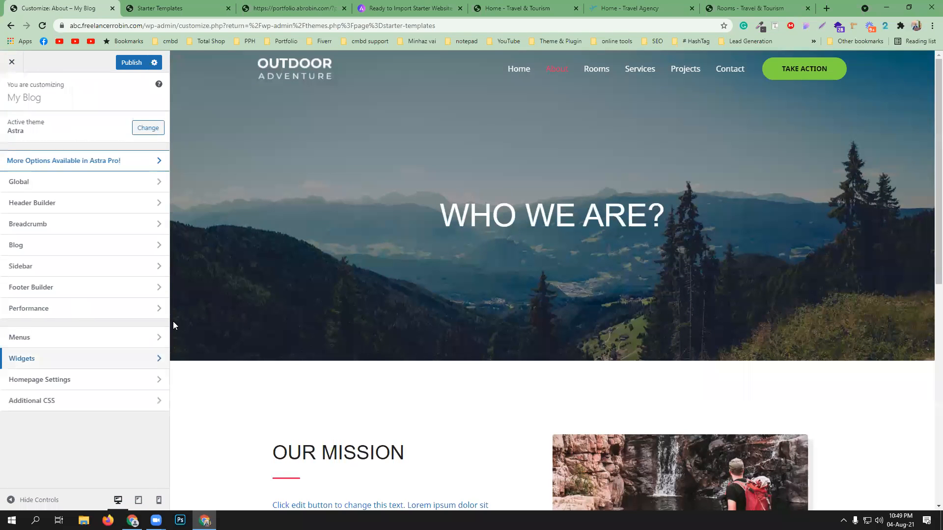
click(98, 406)
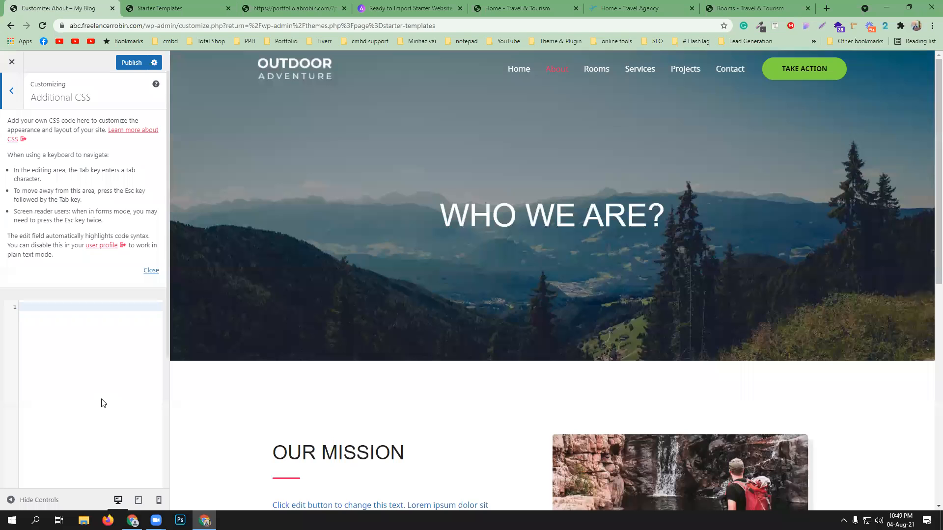
click(55, 308)
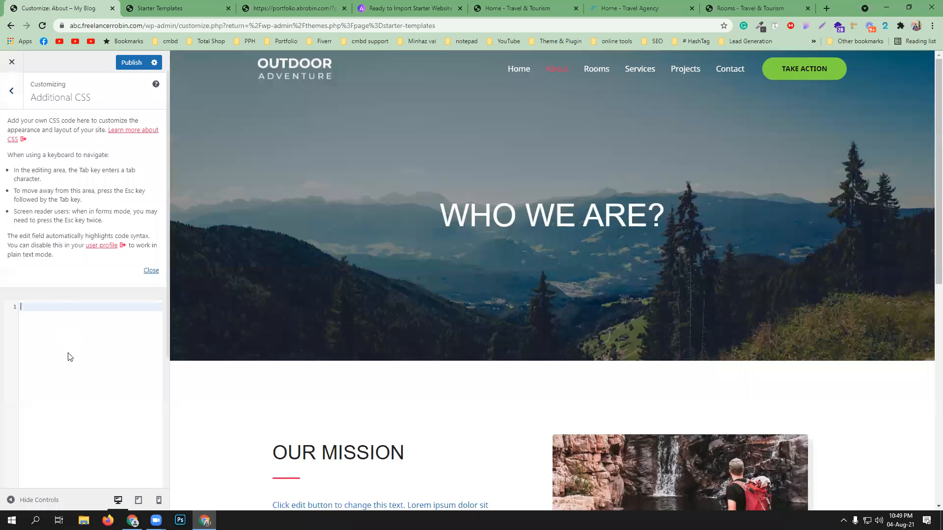
click(11, 91)
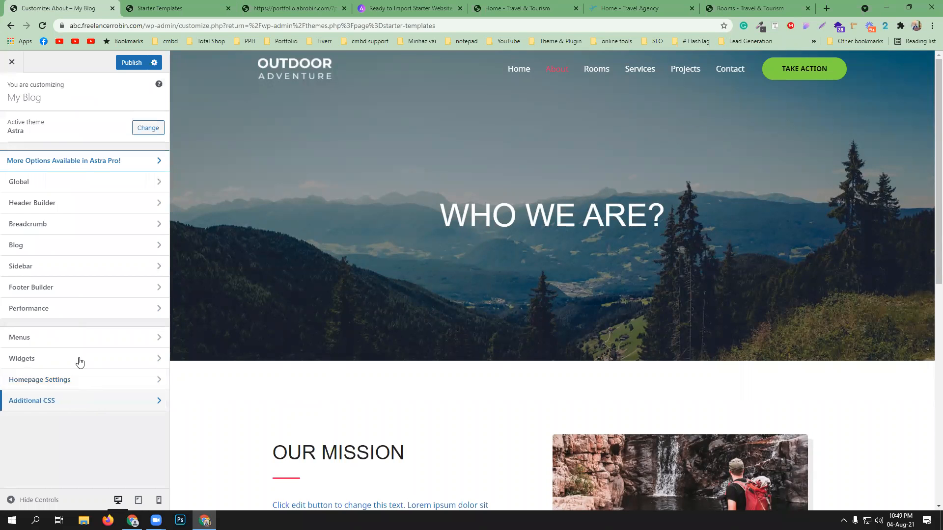
click(78, 338)
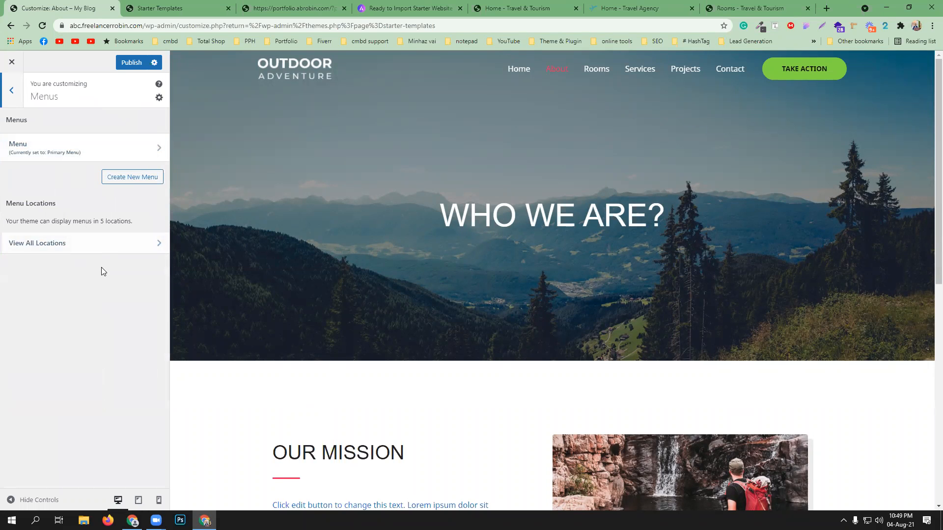
click(15, 98)
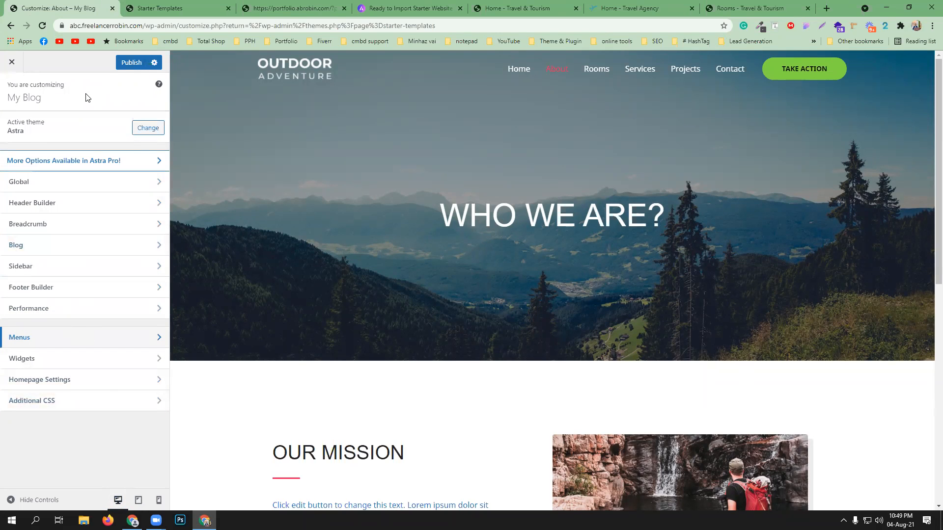
Step: Publish the customizer changes and open the Footer Builder
click(131, 63)
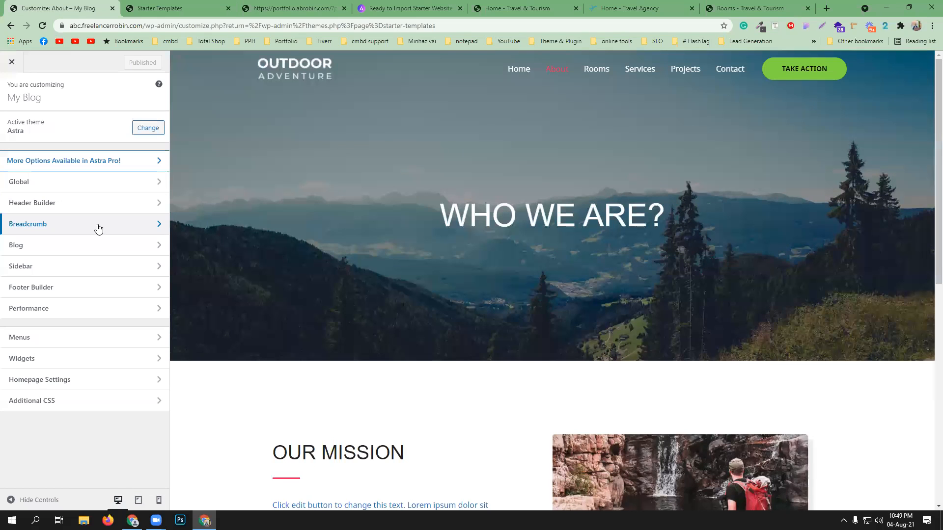
click(97, 294)
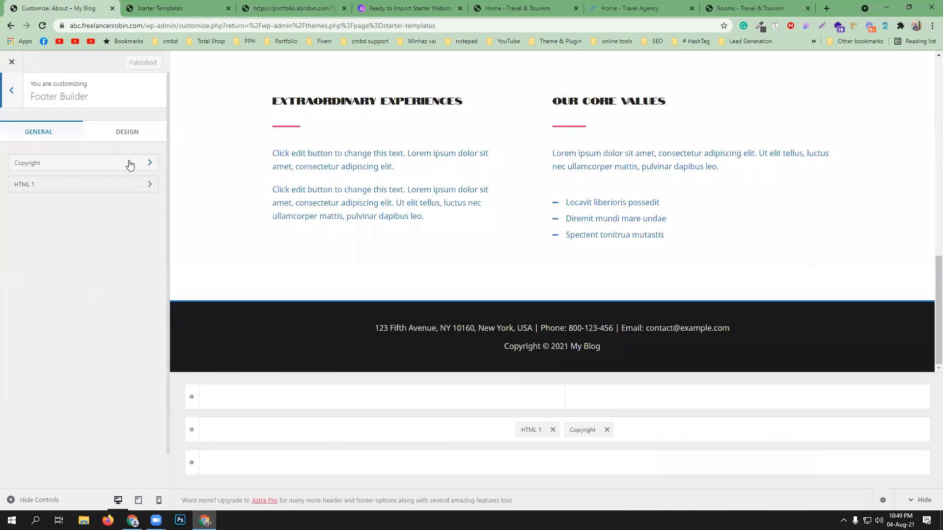
Step: Delete all text from the footer's Copyright element and look over its design settings
click(147, 163)
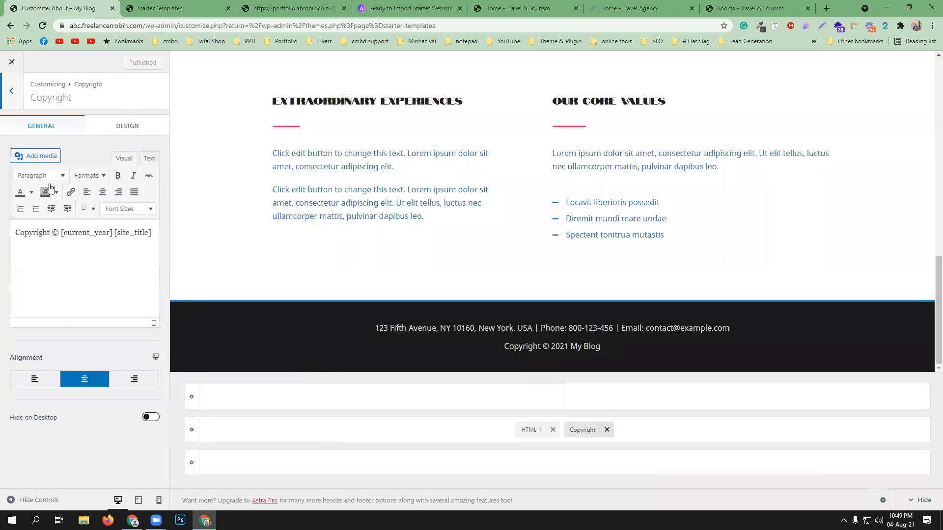
drag(101, 232, 16, 232)
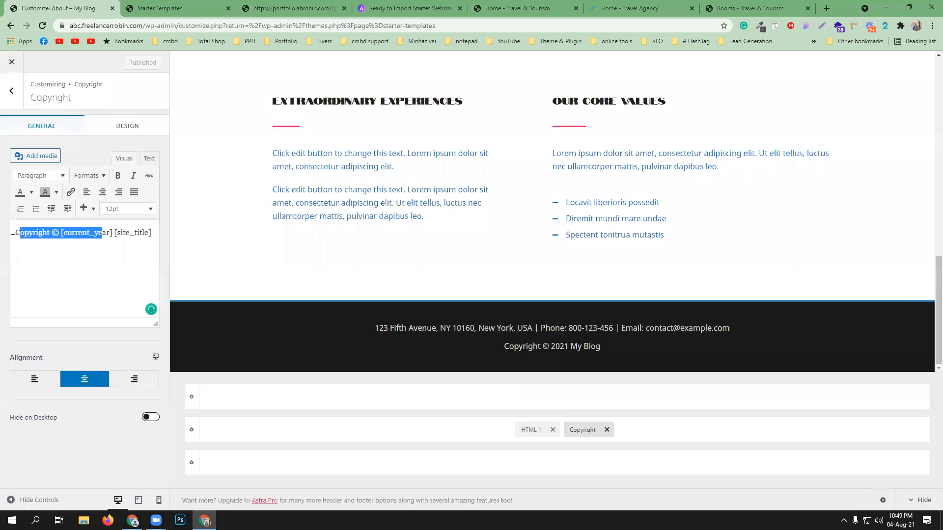
click(13, 231)
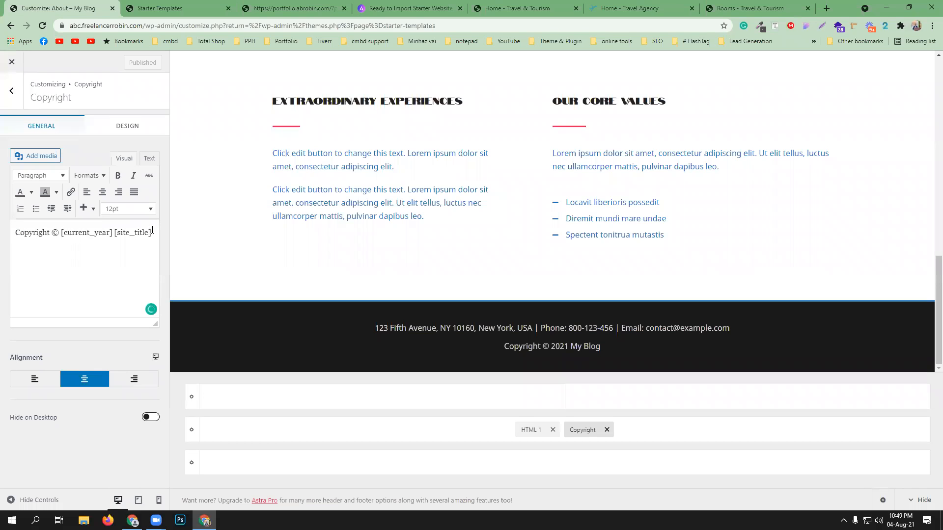
drag(152, 231, 4, 231)
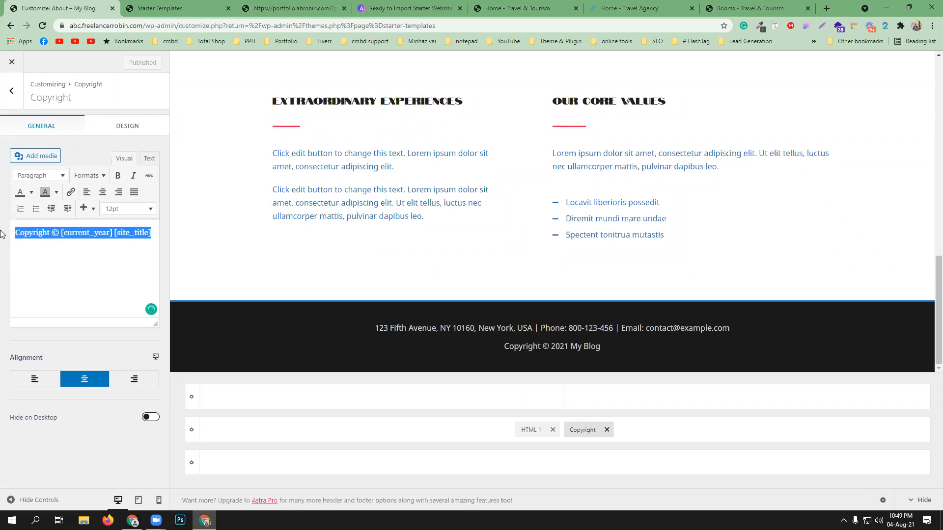
key(BackSpace)
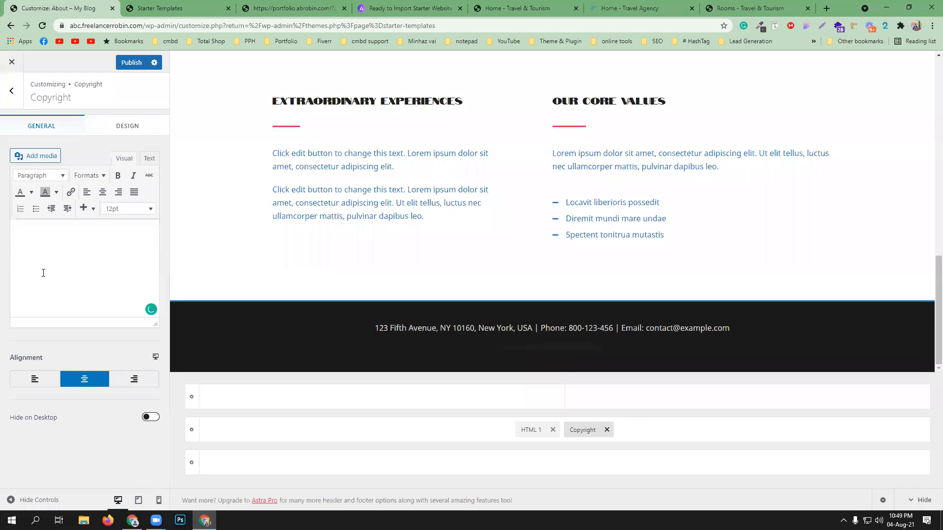
click(120, 129)
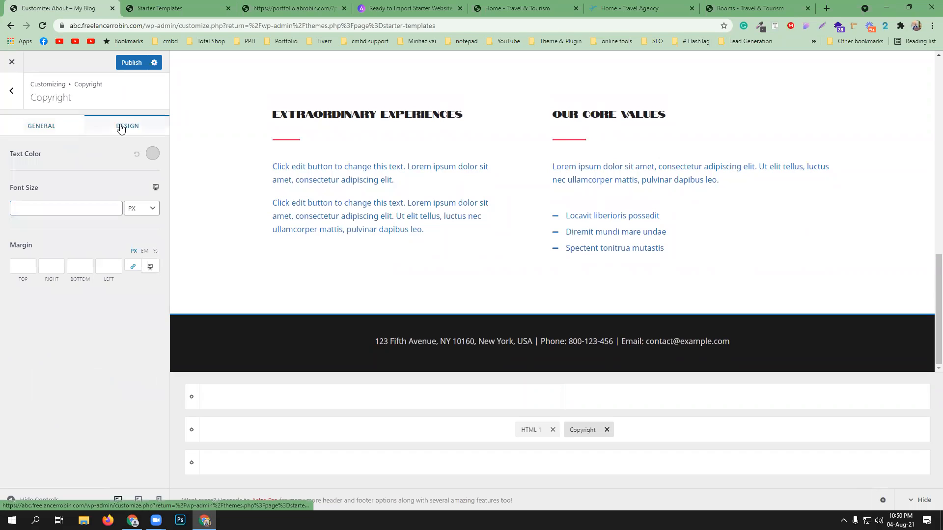
click(47, 126)
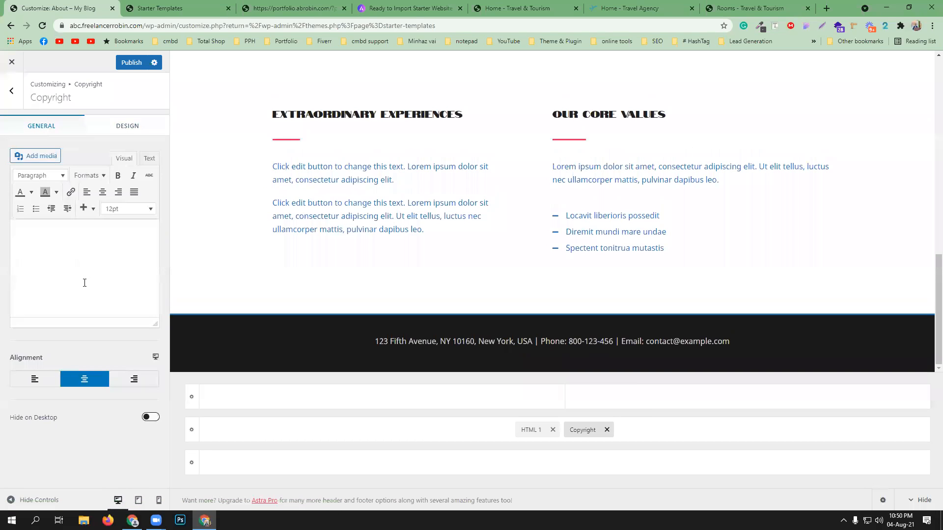
click(14, 101)
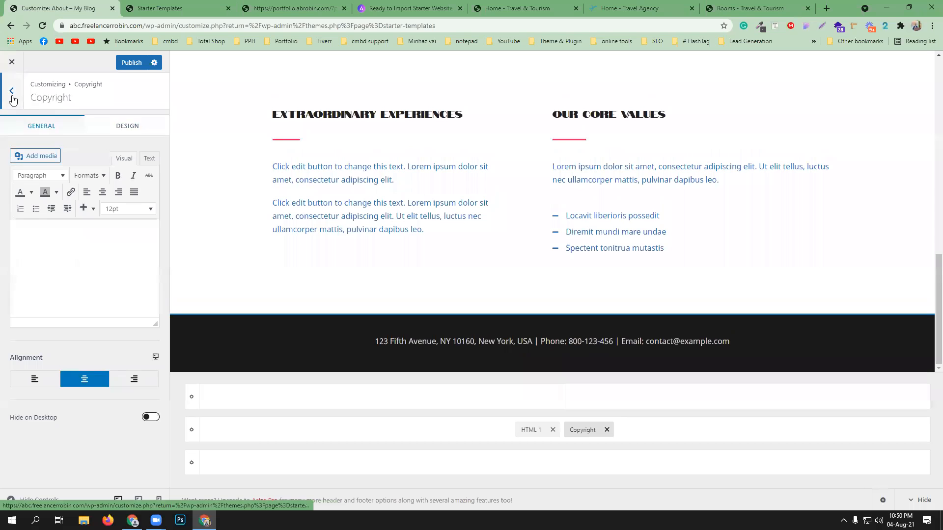
Step: Delete the address and contact text from the footer's HTML 1 element and return to the Footer Builder
click(86, 184)
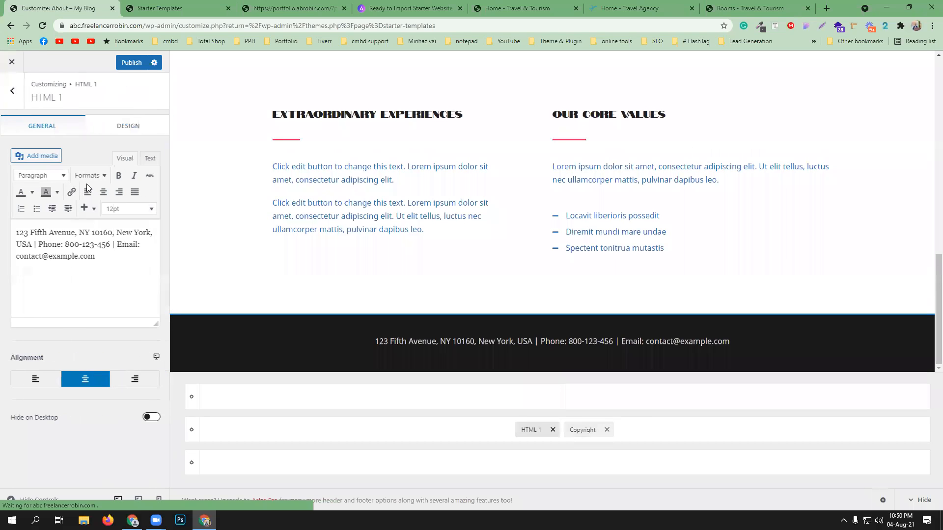
drag(116, 255, 2, 231)
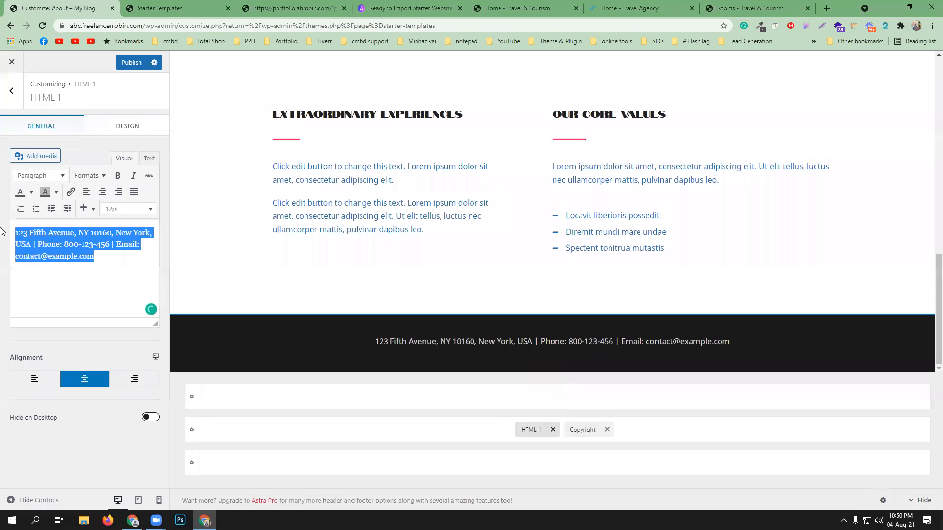
click(18, 231)
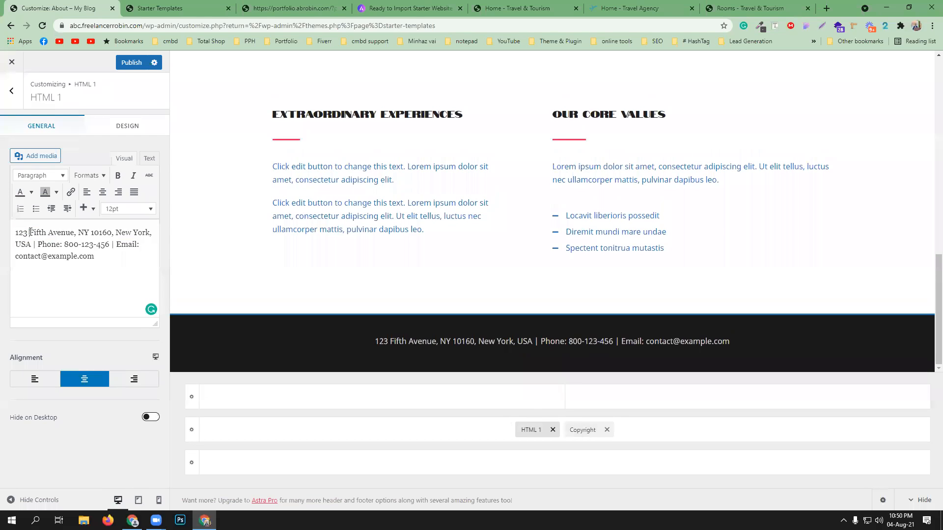
key(ctrl+a)
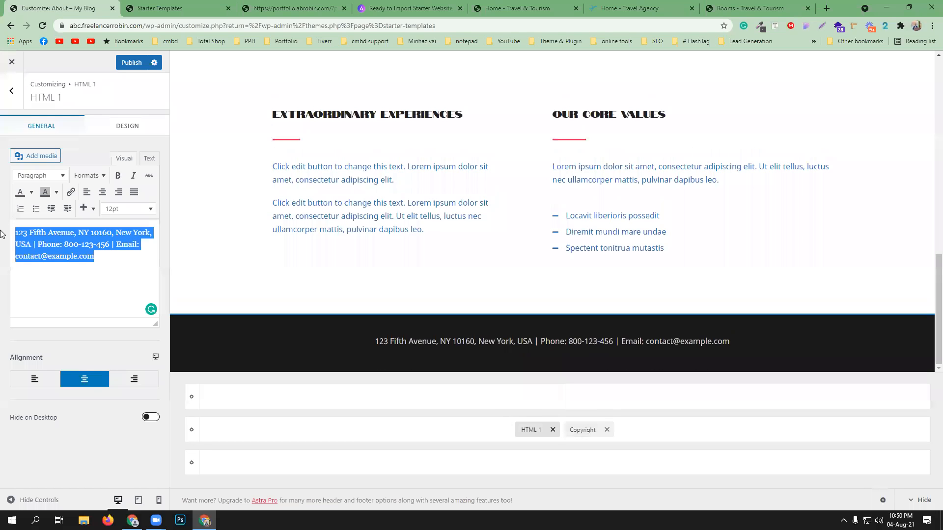
key(BackSpace)
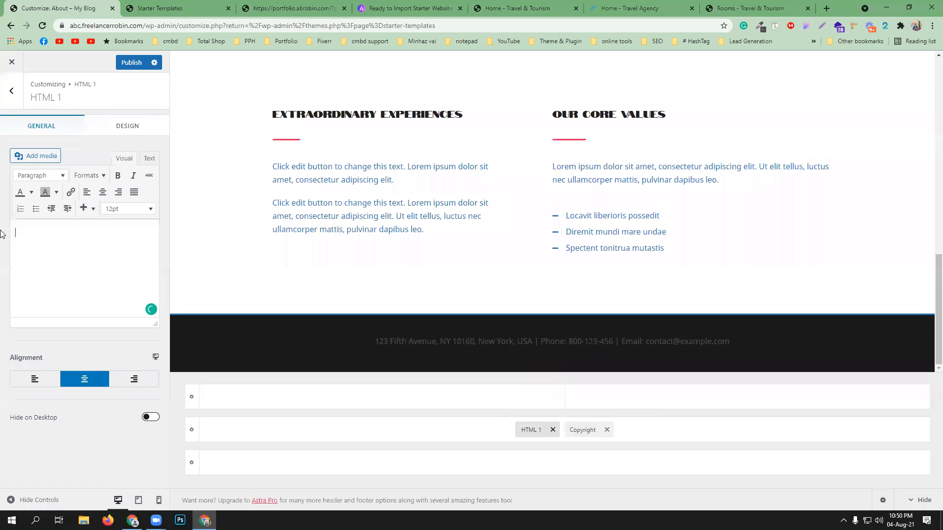
click(10, 93)
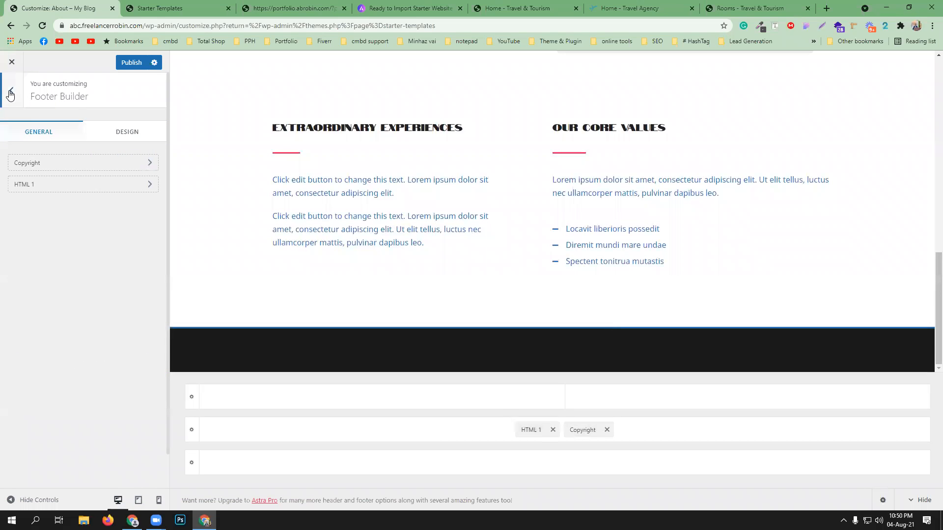
Step: Review the HTML 1 element's design settings and the footer's overall background color options
right_click(150, 186)
click(151, 185)
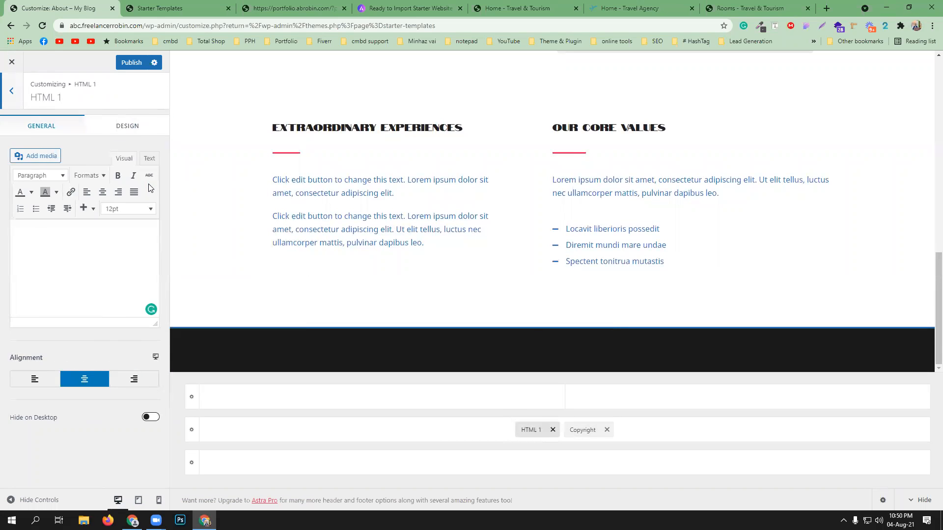
click(136, 127)
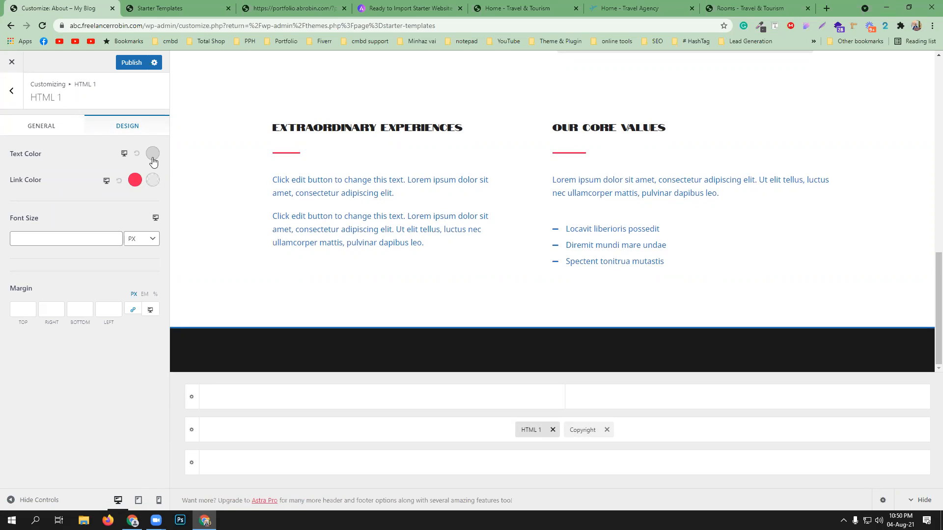
click(48, 129)
click(11, 93)
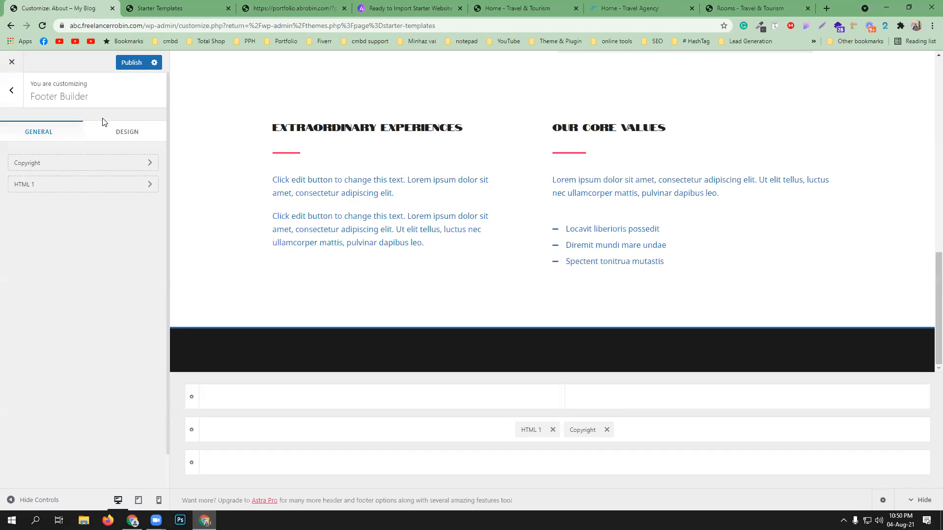
click(116, 133)
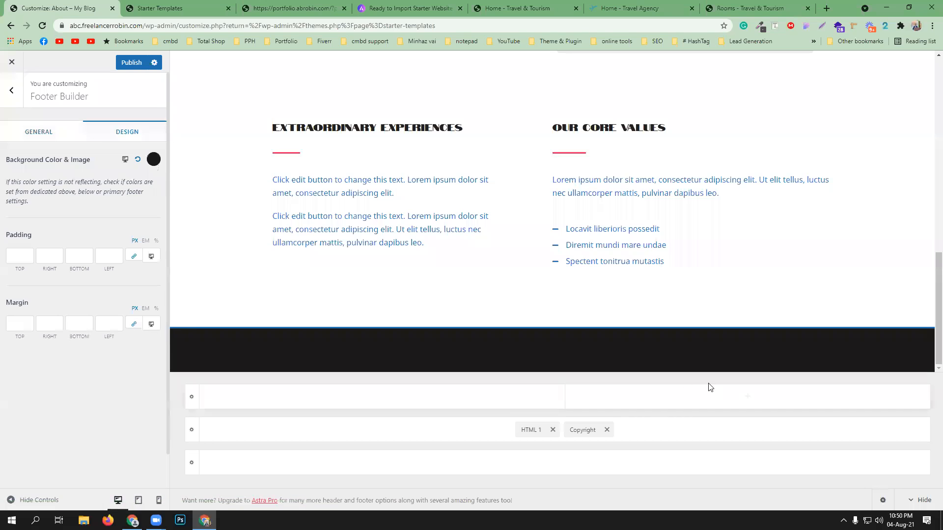
click(154, 160)
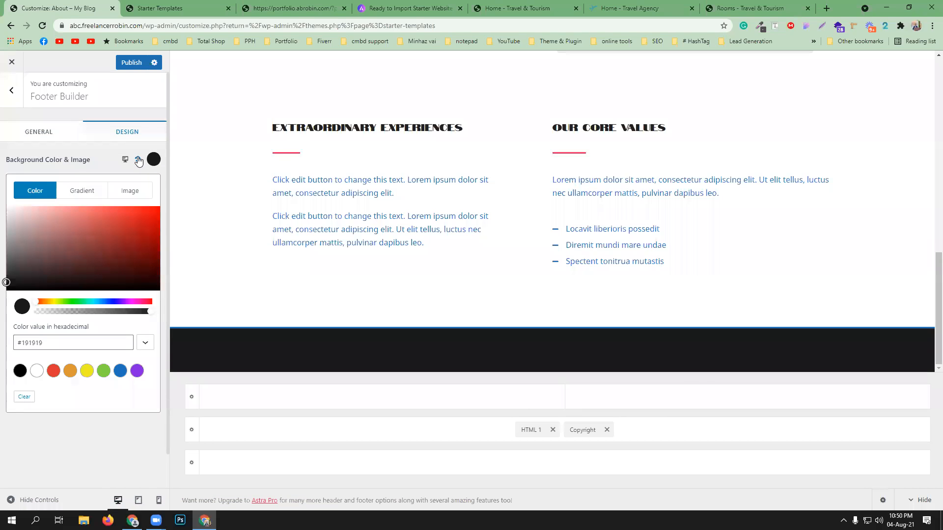
click(138, 161)
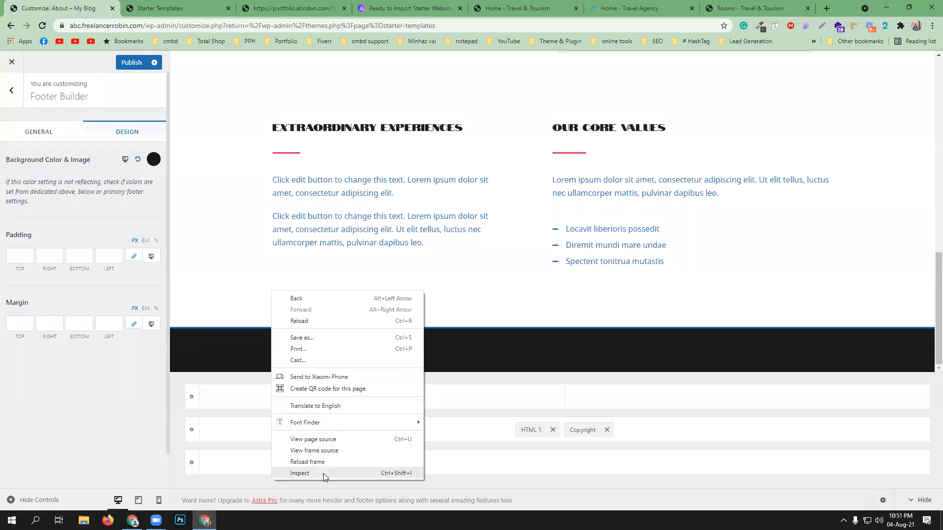
Step: Inspect the markup of the builder's above-footer row in the browser developer tools, and close them
click(323, 474)
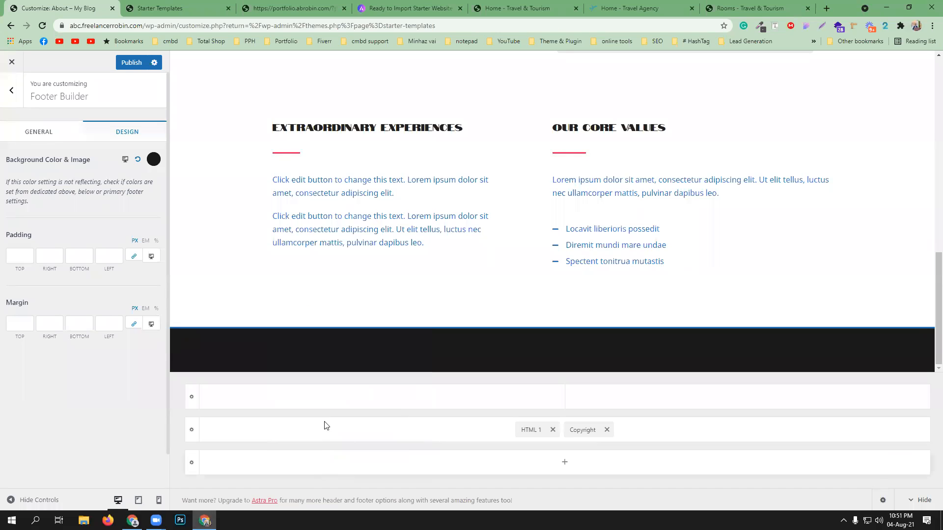
click(9, 390)
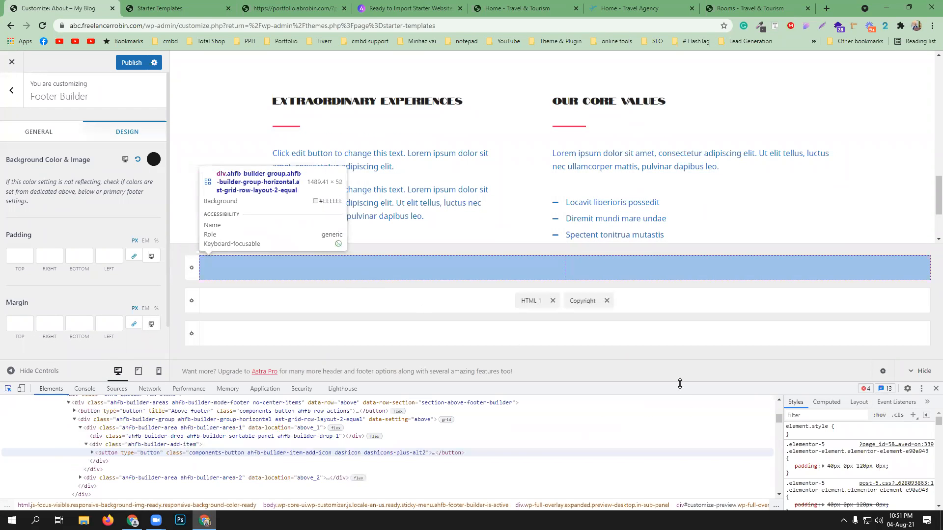
click(364, 275)
click(935, 389)
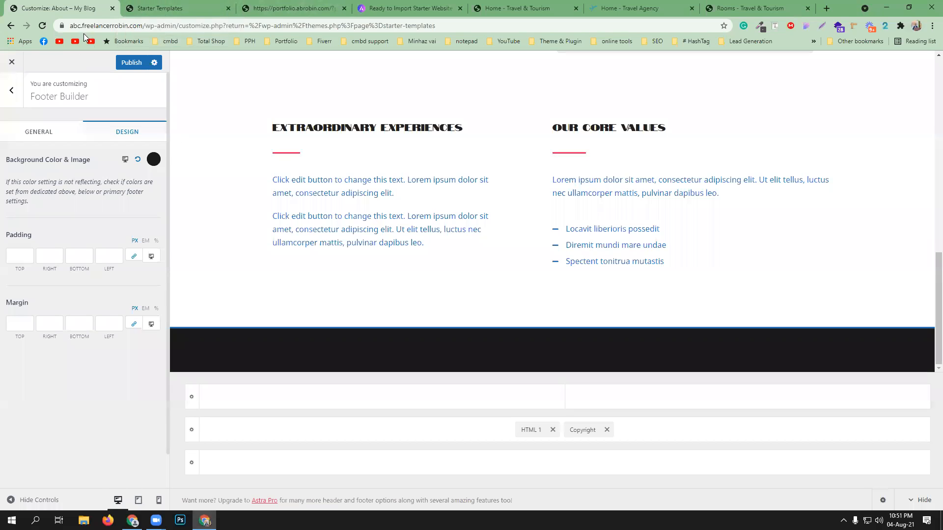
Step: Open the site's live homepage in a new tab and check its footer after a reload
click(149, 14)
click(40, 76)
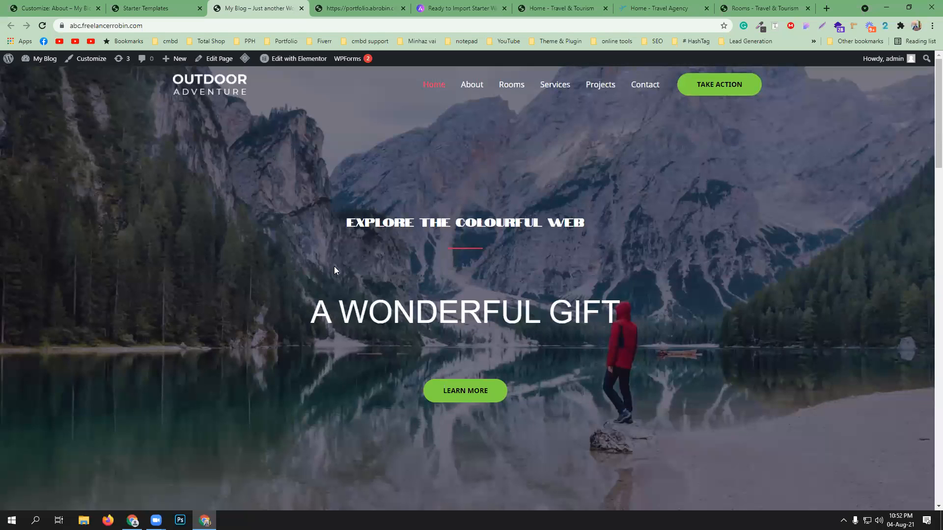
scroll(172, 286, down, 20)
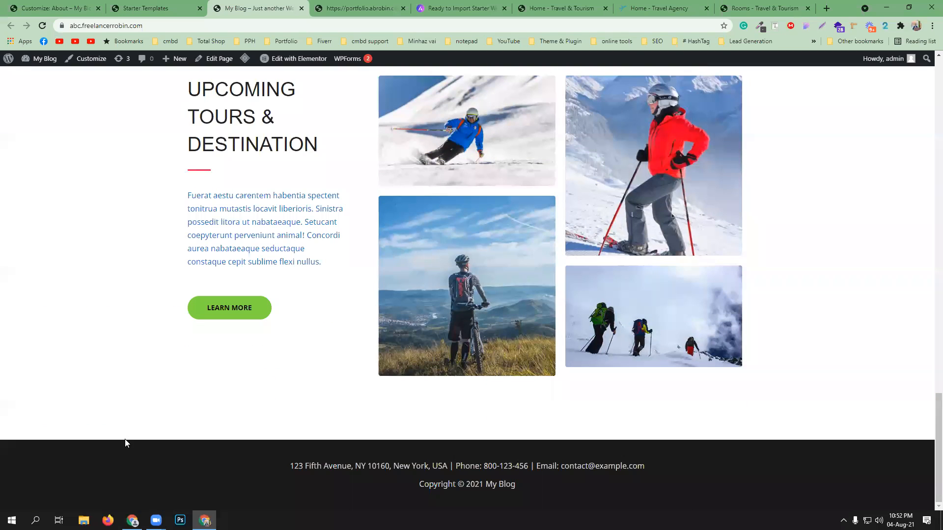
click(43, 26)
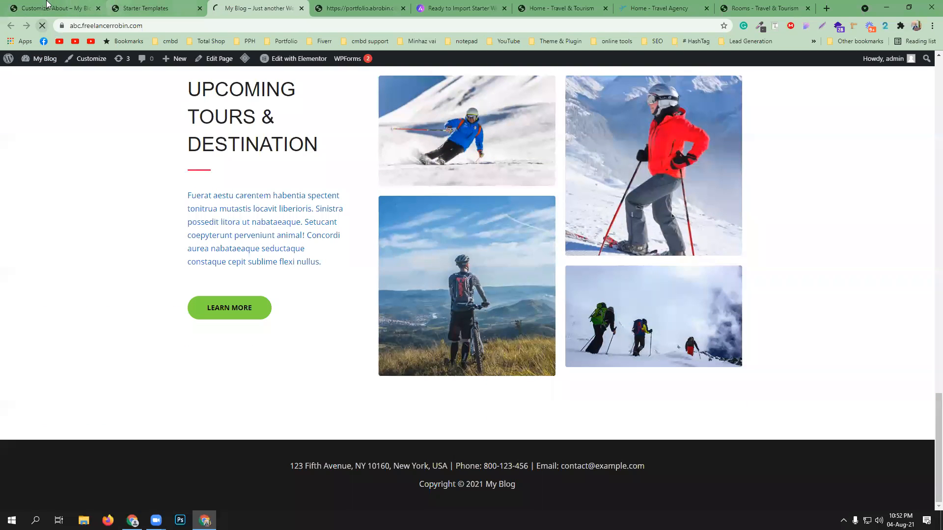
Step: Publish the footer changes in the customizer and reload the live homepage to check its footer
click(54, 8)
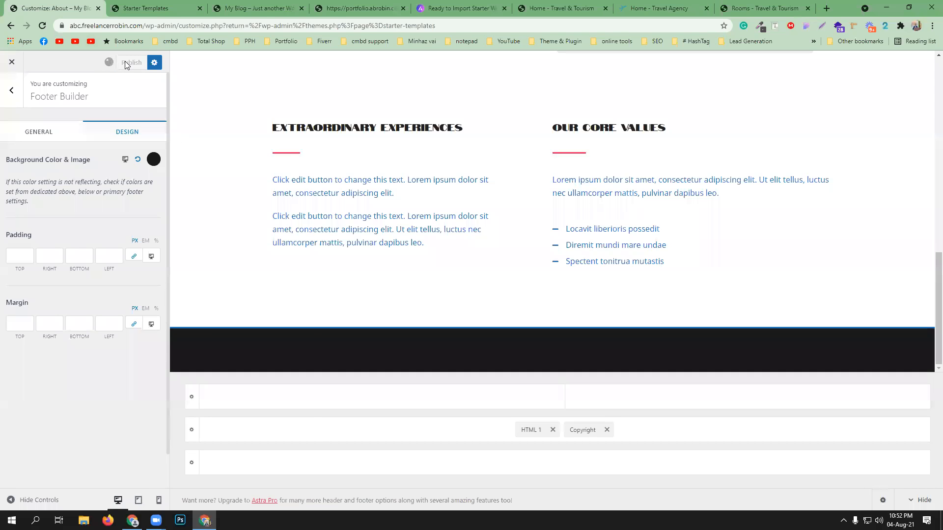
click(265, 7)
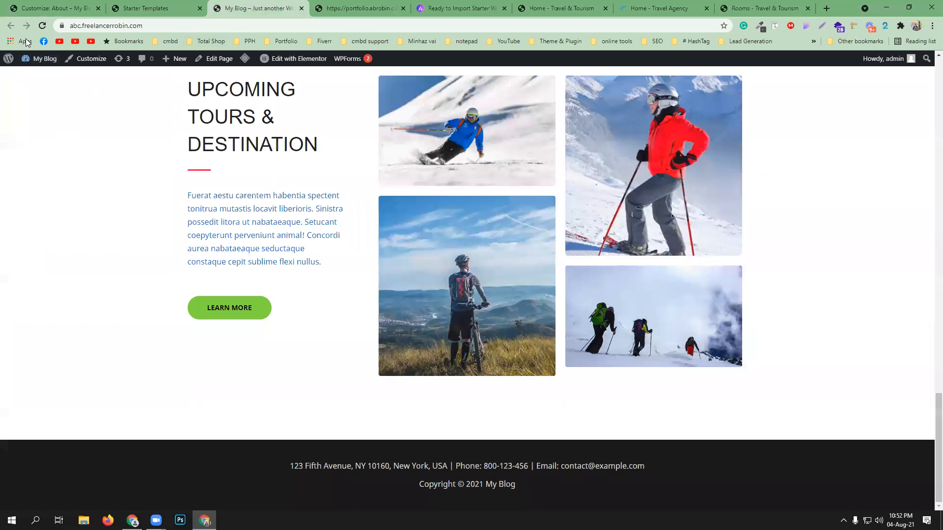
click(42, 26)
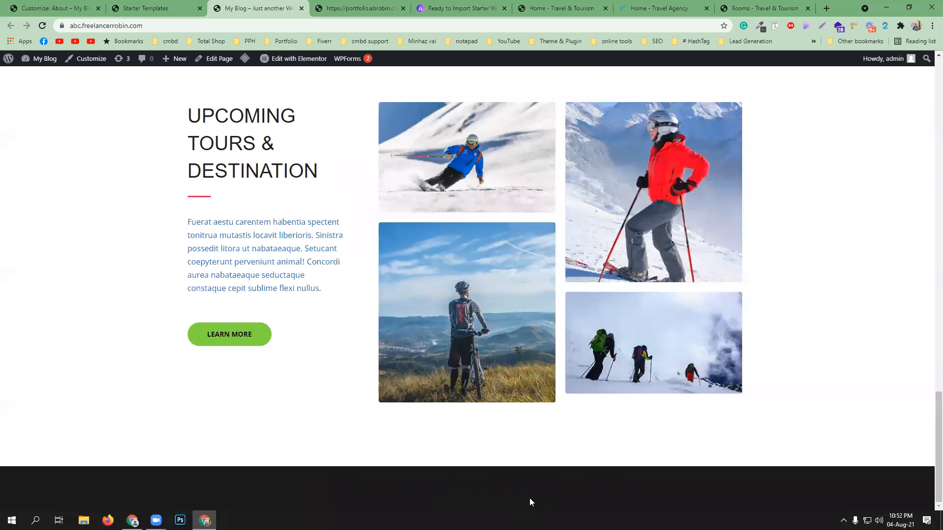
click(54, 8)
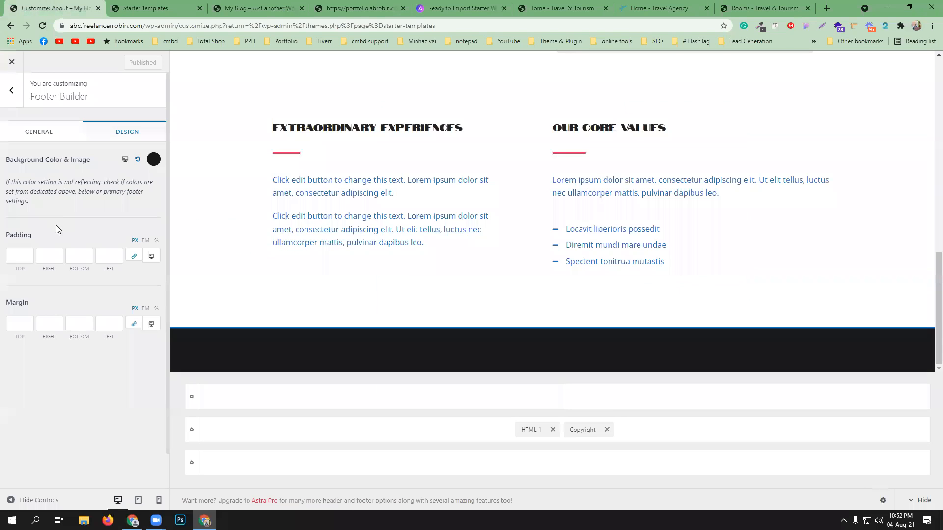
Step: Reopen the Footer Builder from the main customizer sections and open the footer's background color picker
click(10, 98)
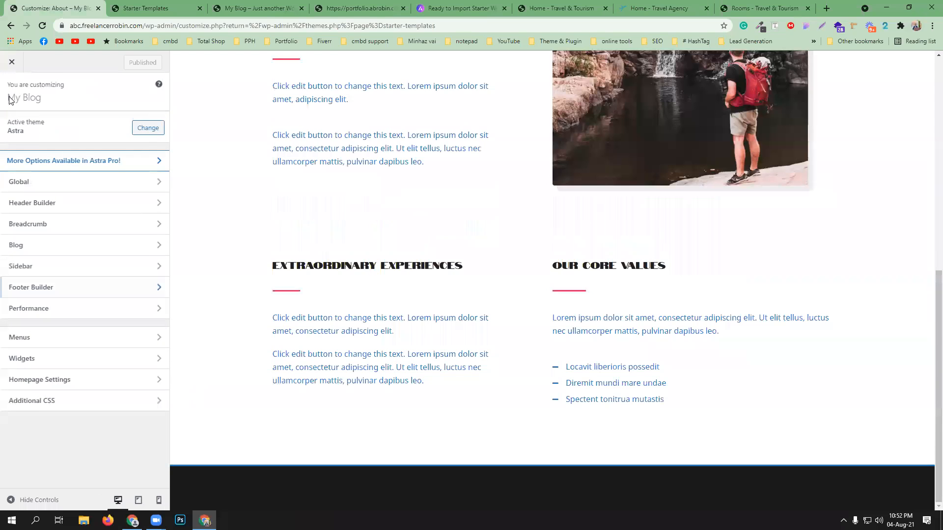
click(106, 290)
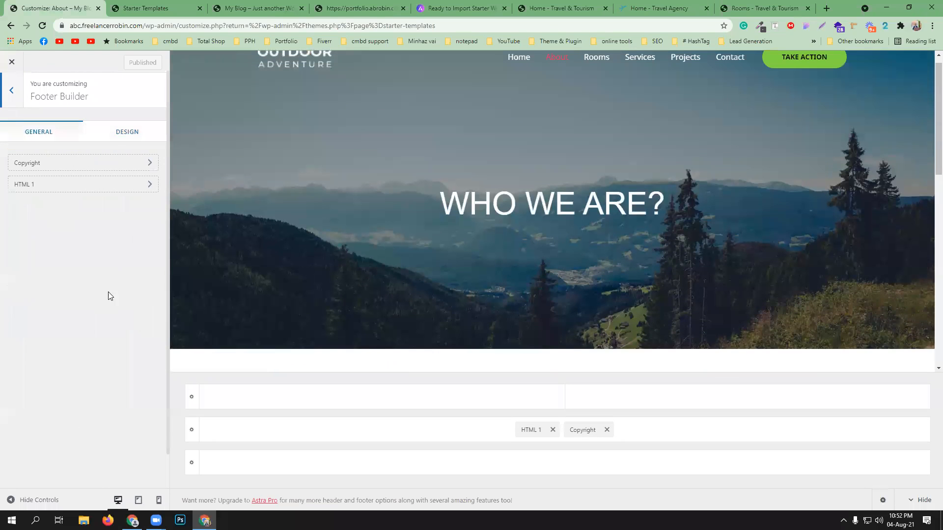
click(119, 134)
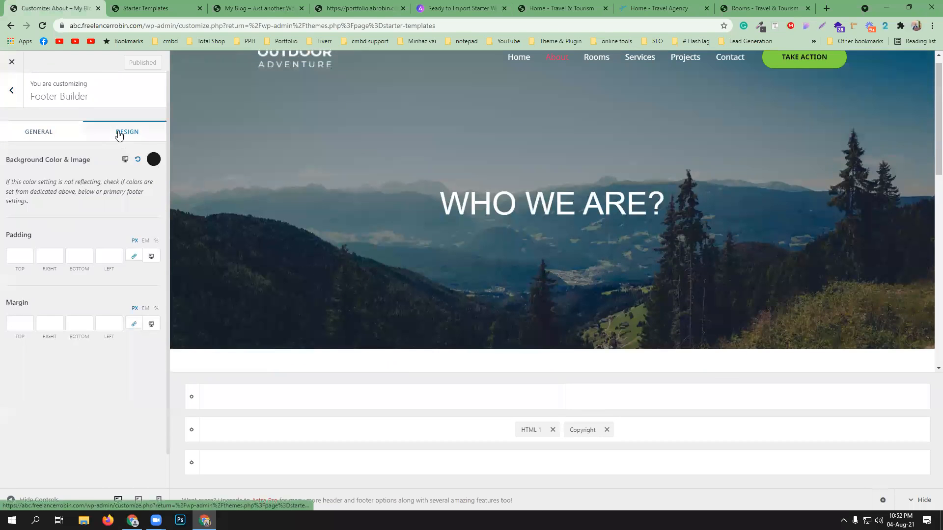
click(154, 160)
click(188, 15)
scroll(308, 265, down, 8)
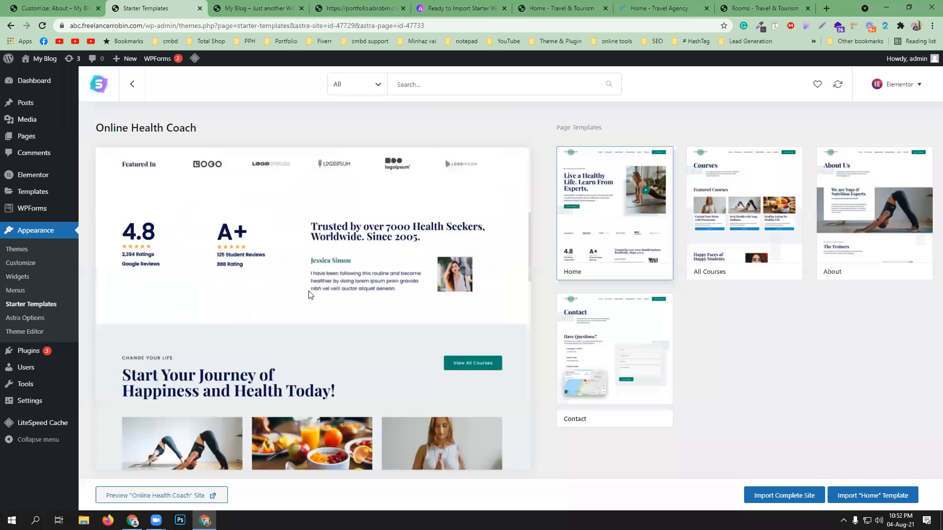
click(260, 8)
click(35, 5)
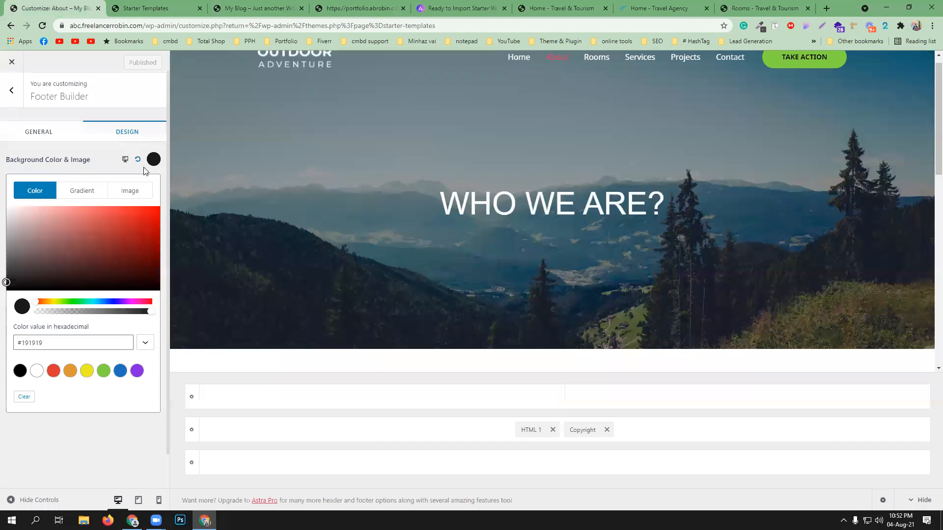
Step: Set the Footer Builder's background color to white (#ffffff) and publish the change
click(152, 161)
click(149, 163)
click(37, 370)
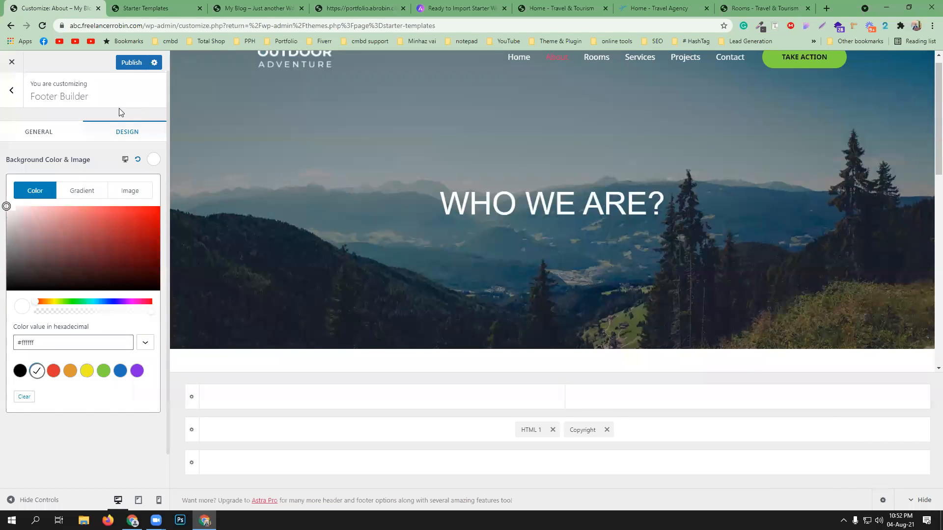
click(130, 63)
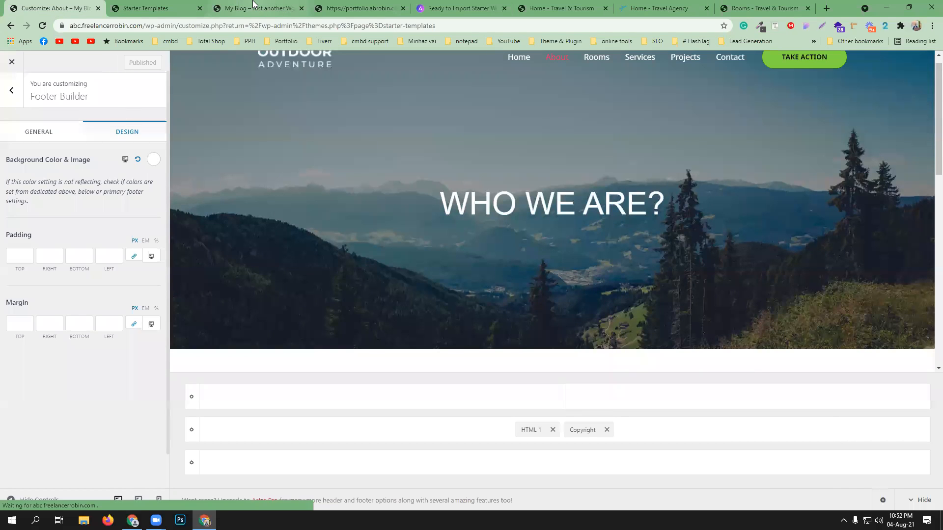
Step: Reload the live homepage to check its footer background, and return to the customizer
click(257, 7)
click(42, 26)
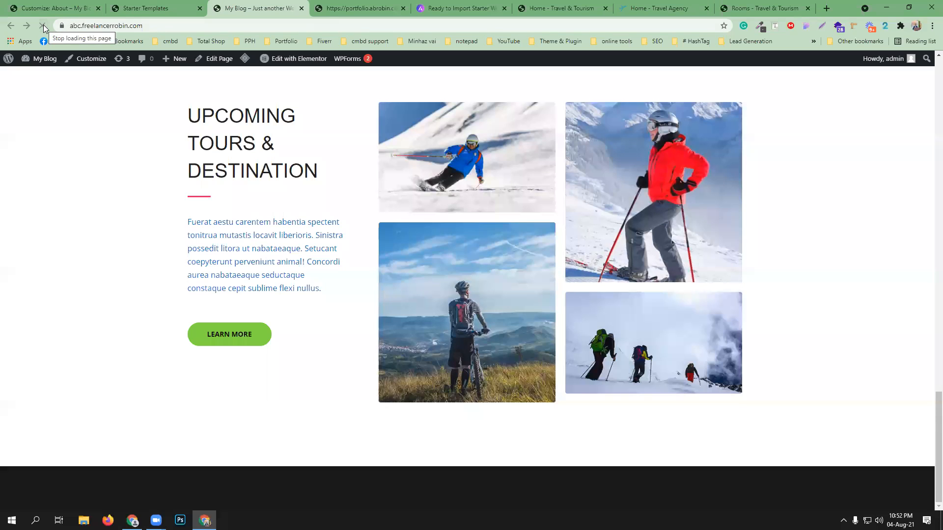
click(43, 26)
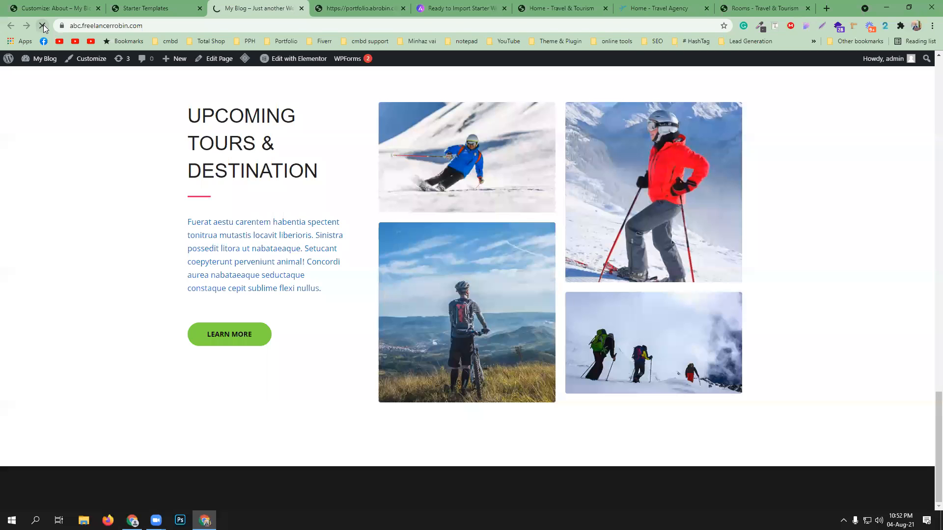
click(138, 8)
click(66, 5)
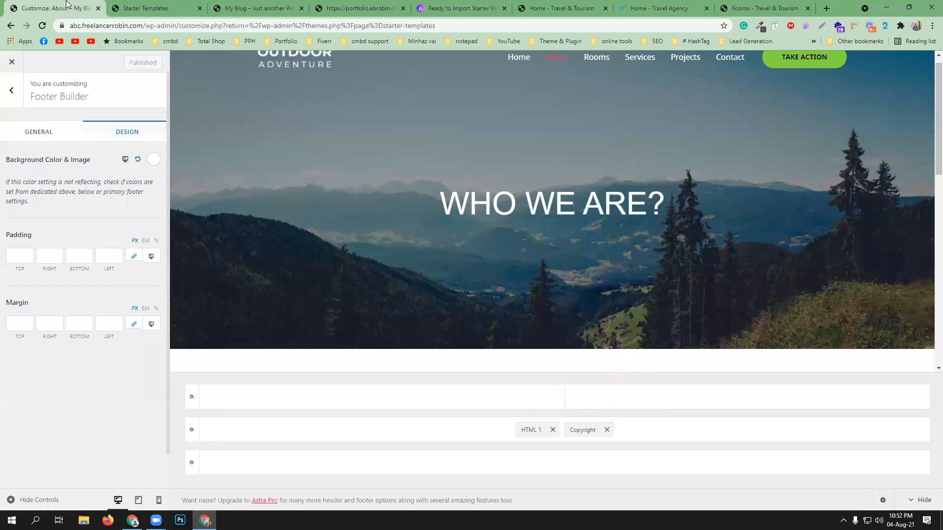
Step: Review the content and design settings of the footer's Copyright and HTML 1 elements
click(69, 138)
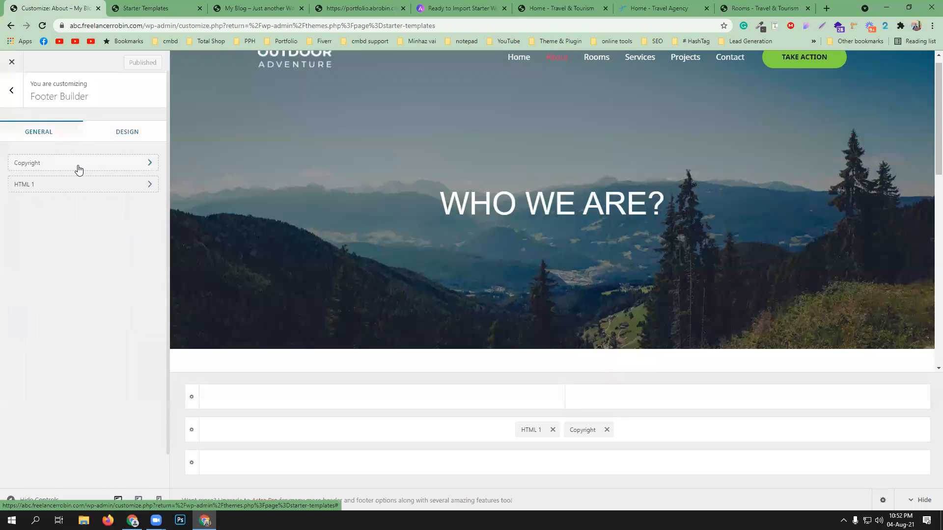
click(149, 164)
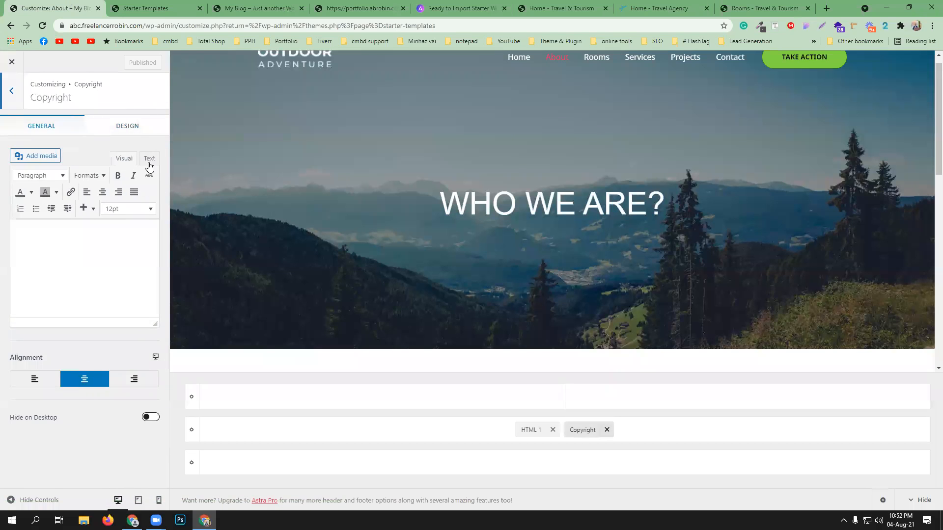
click(122, 129)
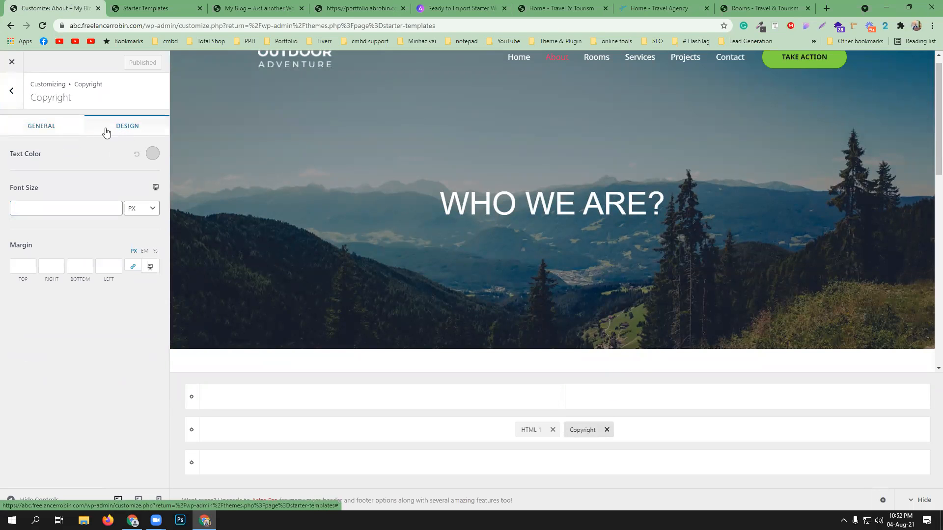
click(12, 91)
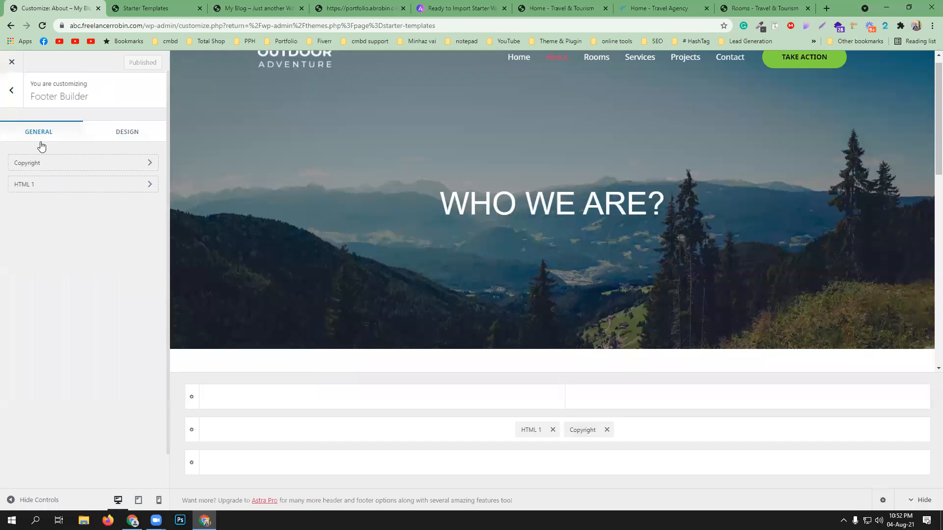
click(55, 185)
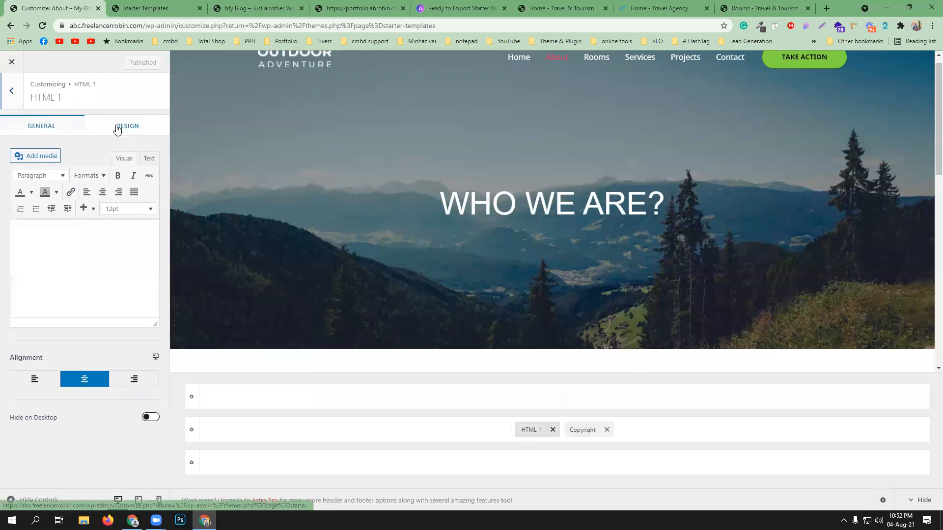
click(117, 129)
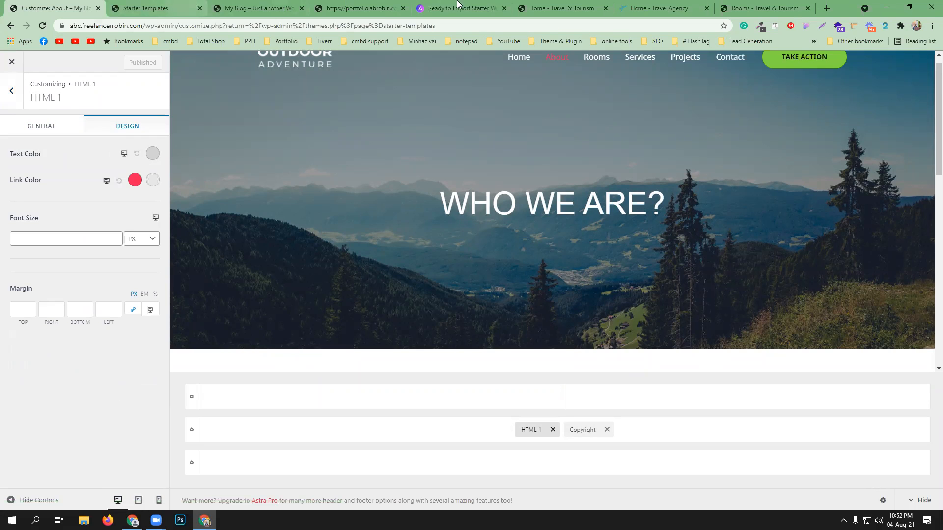
Step: Inspect the primary footer row of the live homepage in the browser developer tools
click(255, 6)
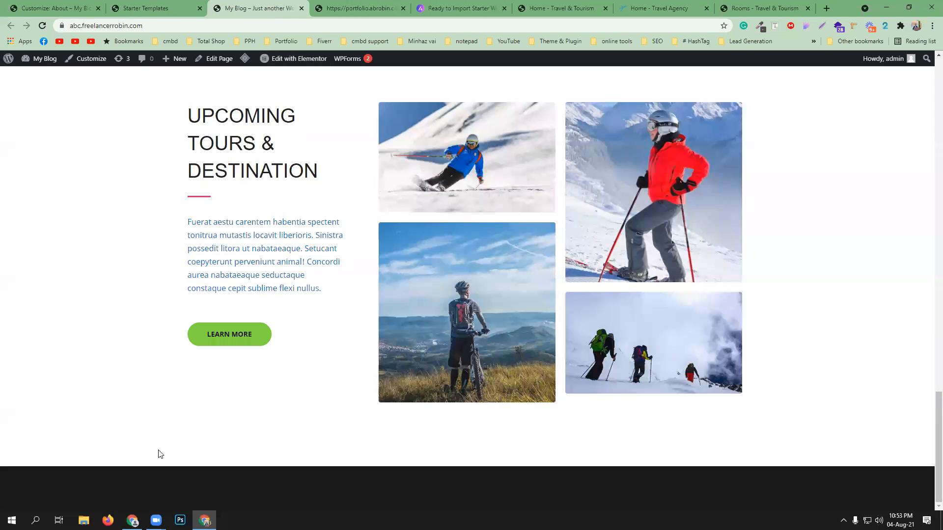
right_click(117, 478)
click(139, 470)
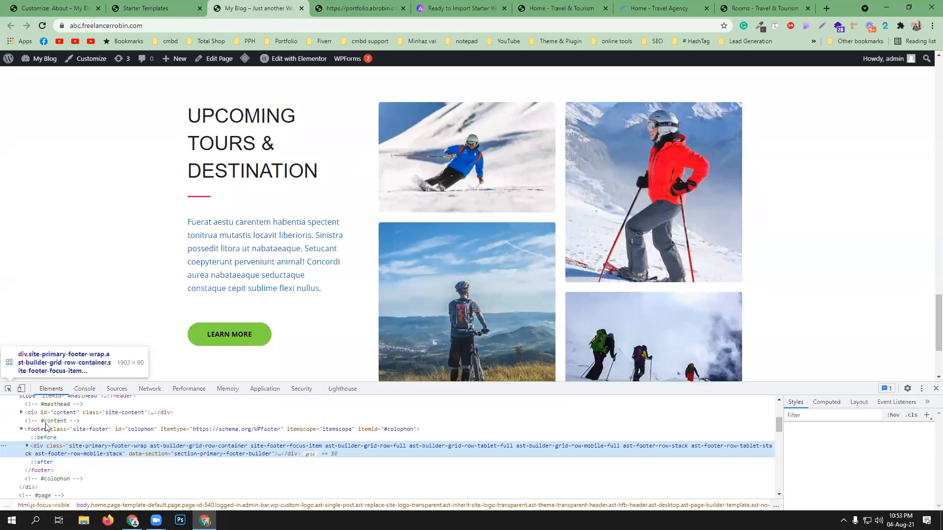
click(8, 388)
scroll(79, 356, down, 3)
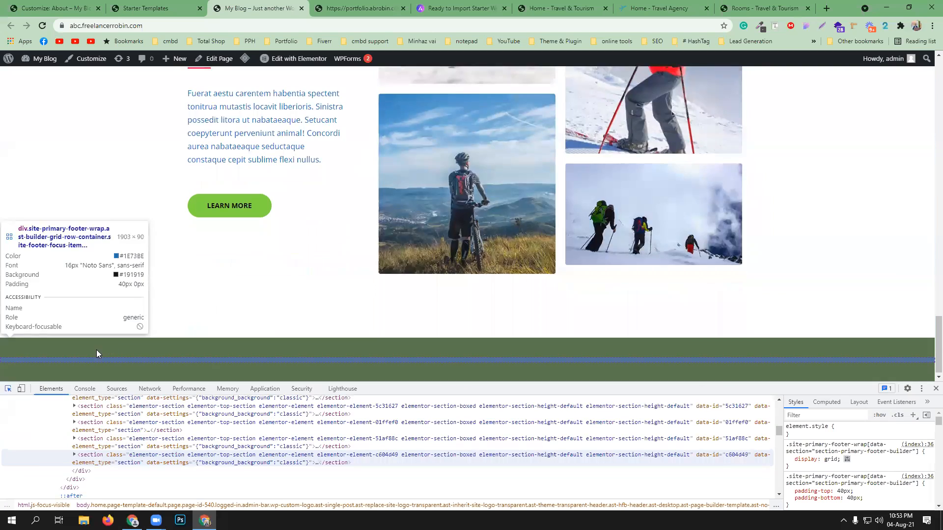
click(153, 351)
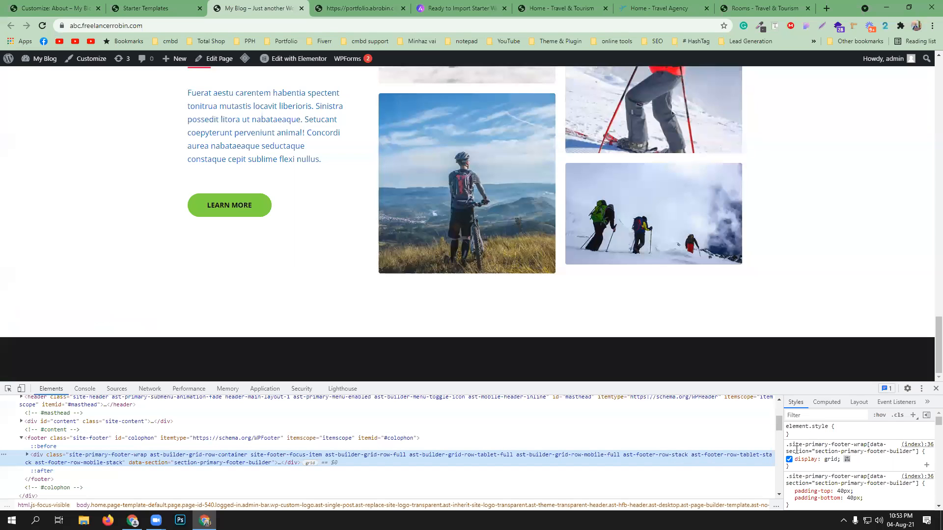
Step: Add an inline display: none declaration to the primary footer row's element.style rule
click(809, 435)
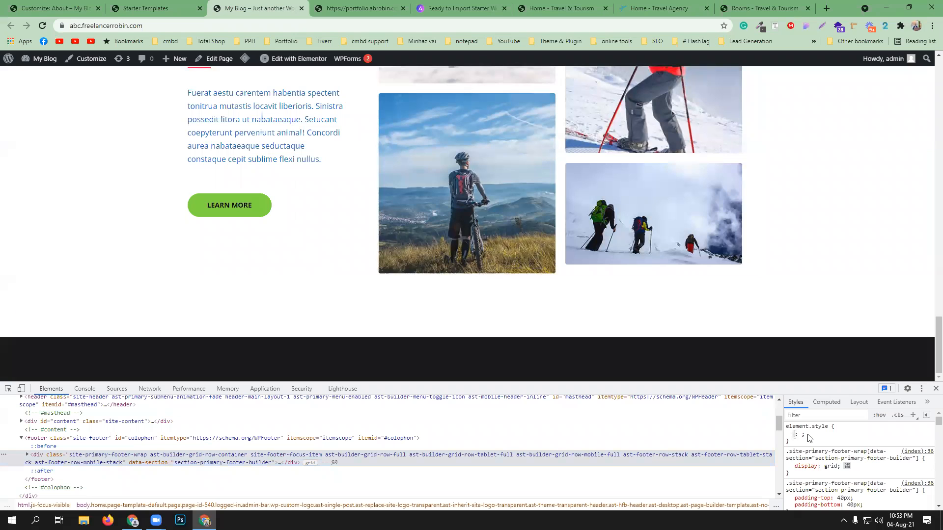
text(display)
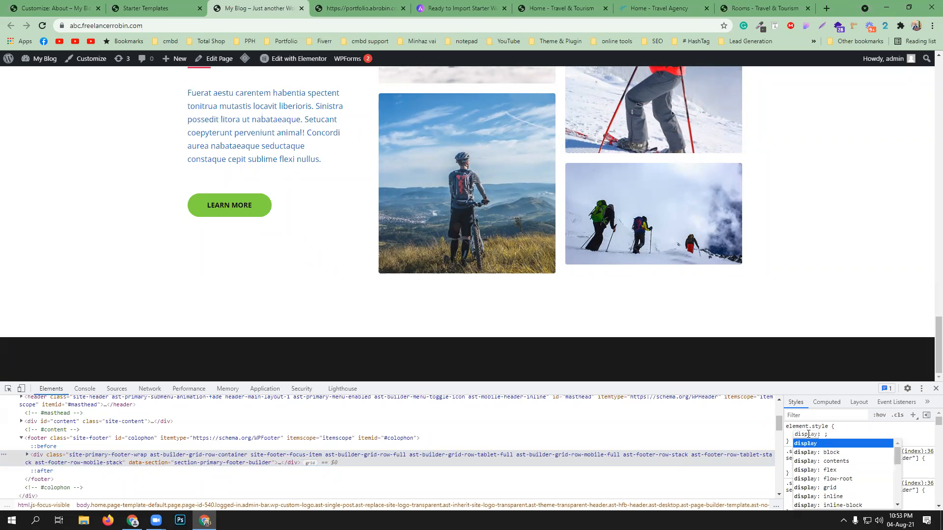
key(Tab)
text(none)
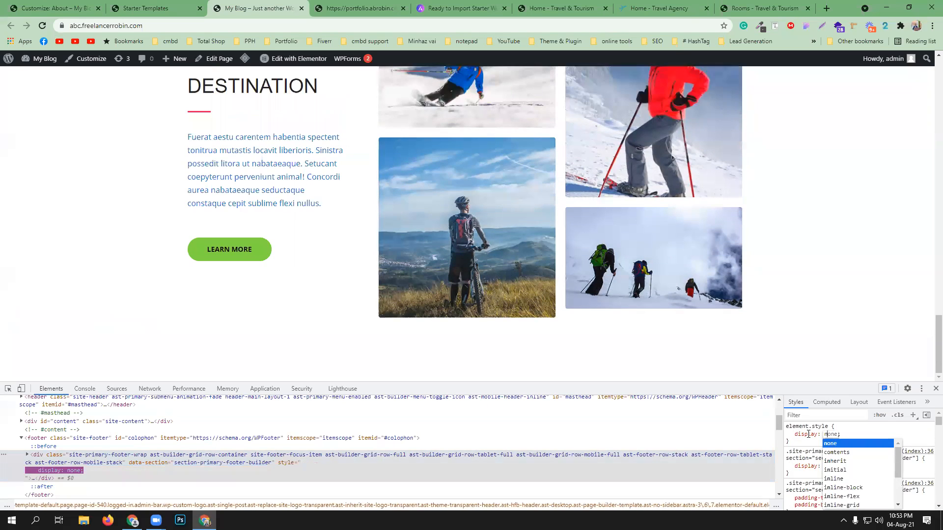
key(Return)
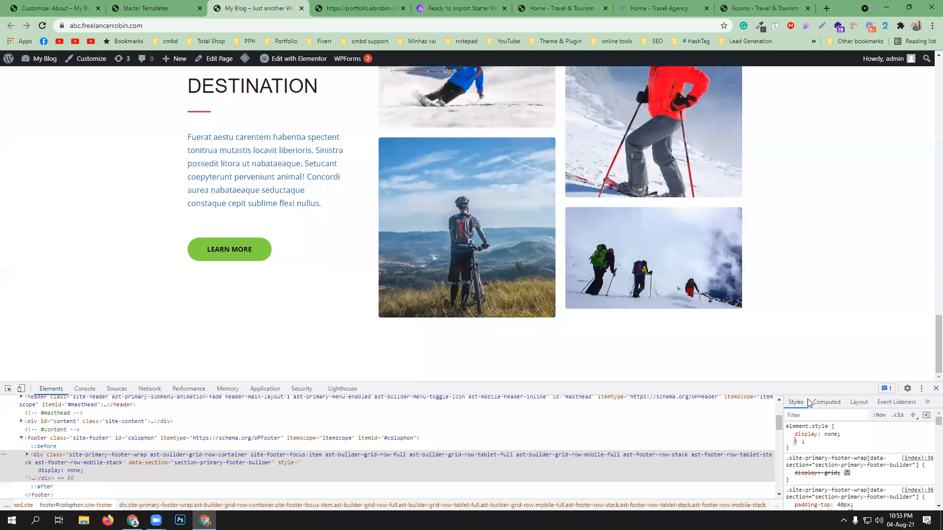
Step: Copy the element.style rule with display: none and paste it into the customizer's Additional CSS
drag(798, 442, 781, 421)
key(ctrl+c)
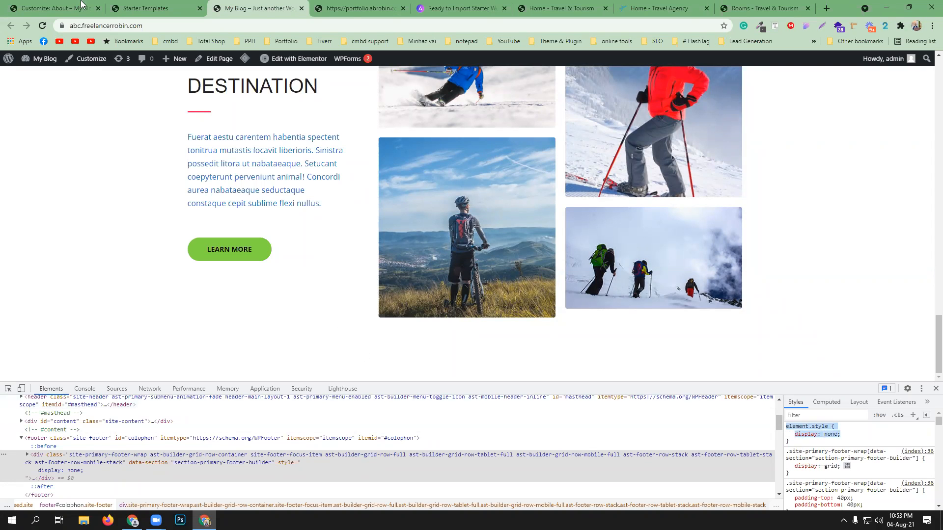
click(146, 5)
click(69, 4)
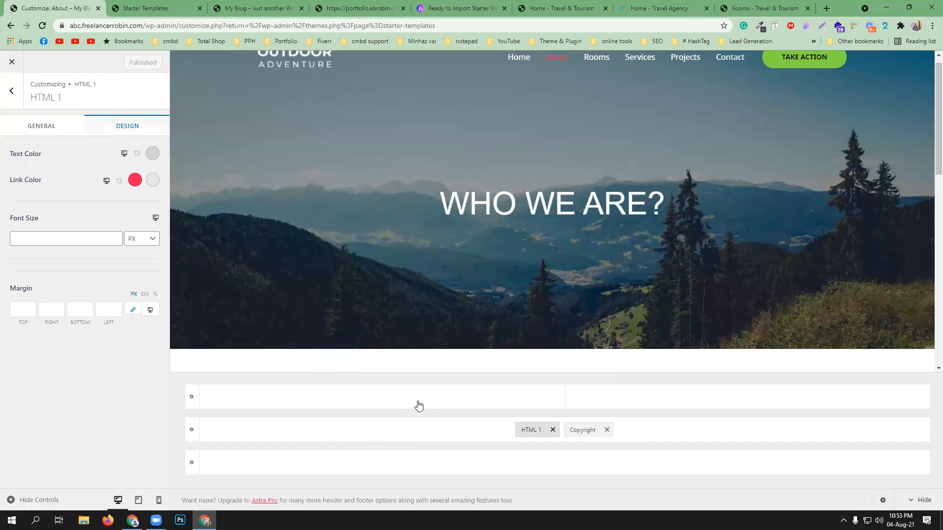
click(7, 94)
click(12, 94)
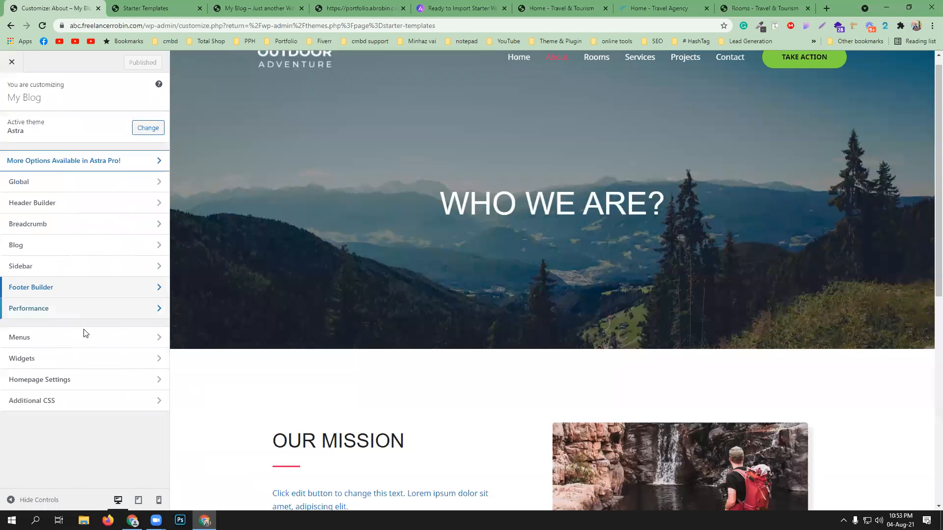
click(61, 400)
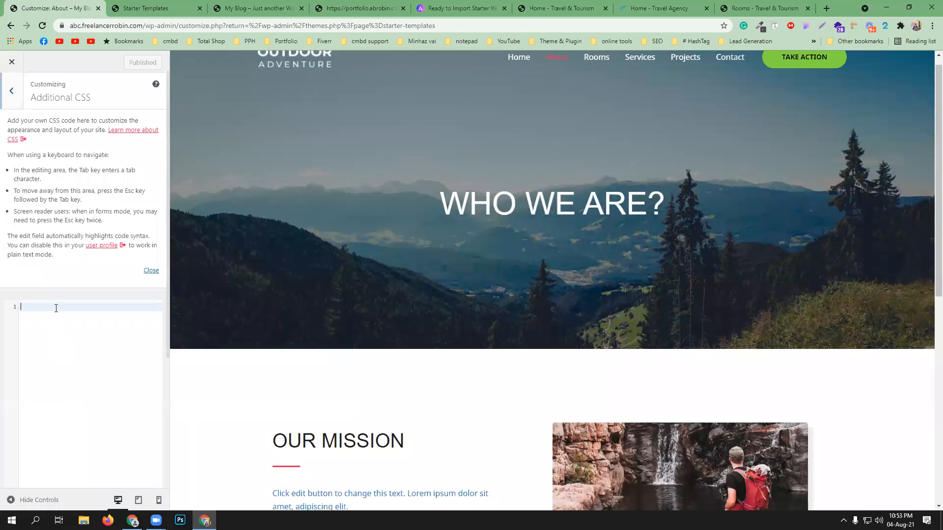
key(ctrl+v)
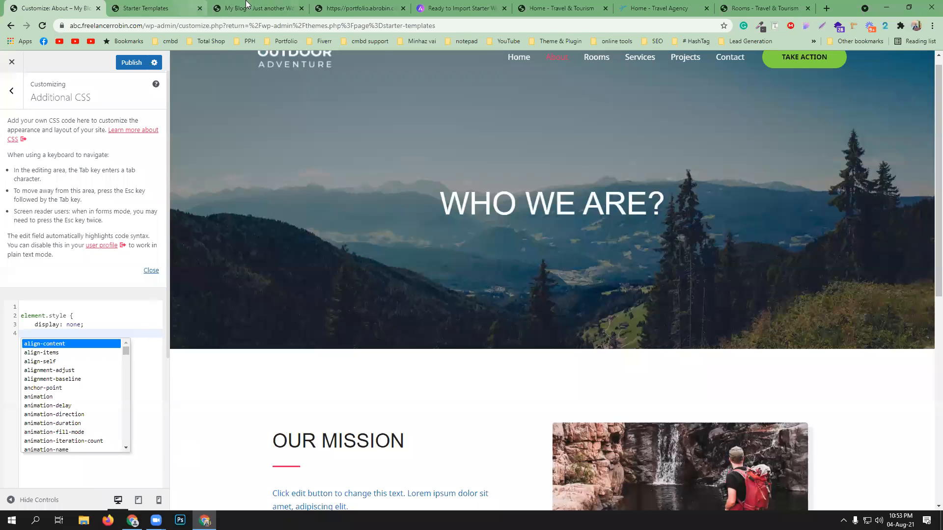
Step: Recheck the rule in the developer tools and complete it with a closing brace in Additional CSS
click(245, 5)
drag(795, 442, 782, 425)
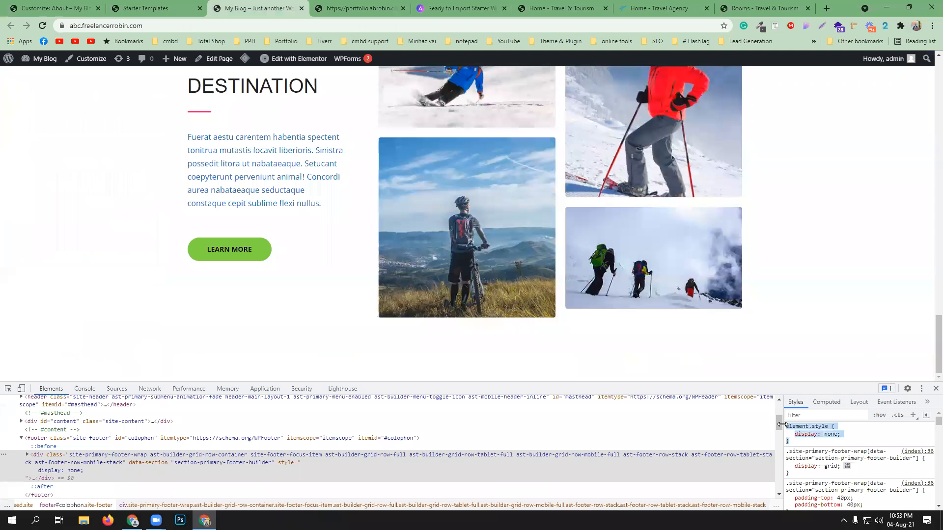
click(84, 8)
click(128, 336)
key(shift+Up)
key(shift+Up)
click(127, 336)
text(})
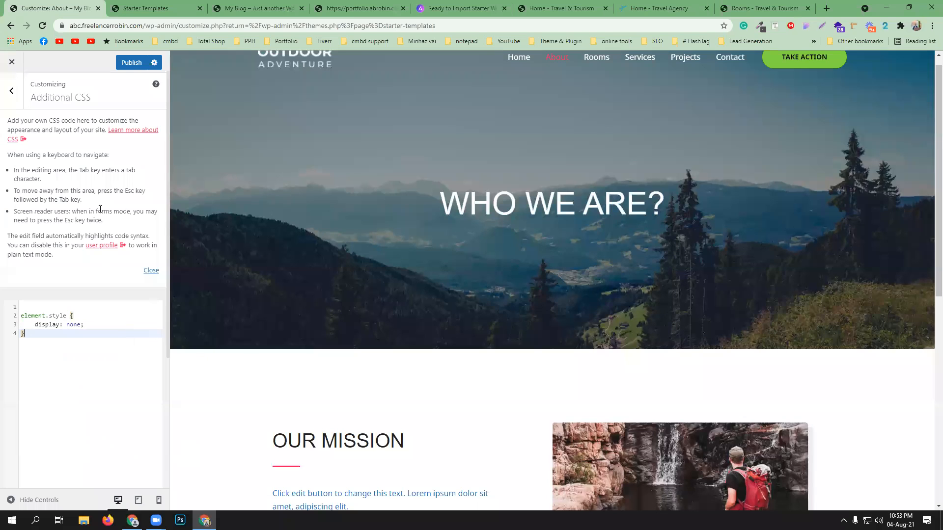
Step: Publish the additional CSS and reload the live homepage to check its footer
click(131, 62)
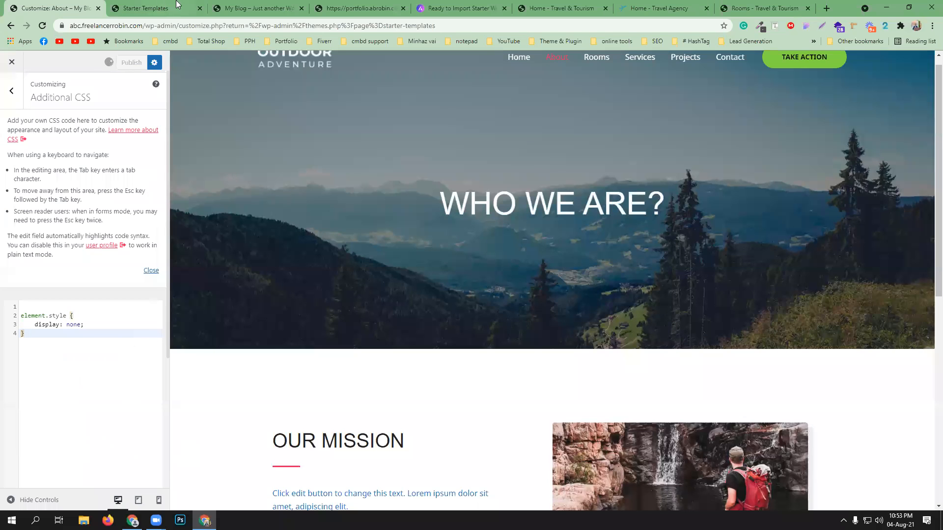
click(252, 7)
click(43, 26)
click(929, 390)
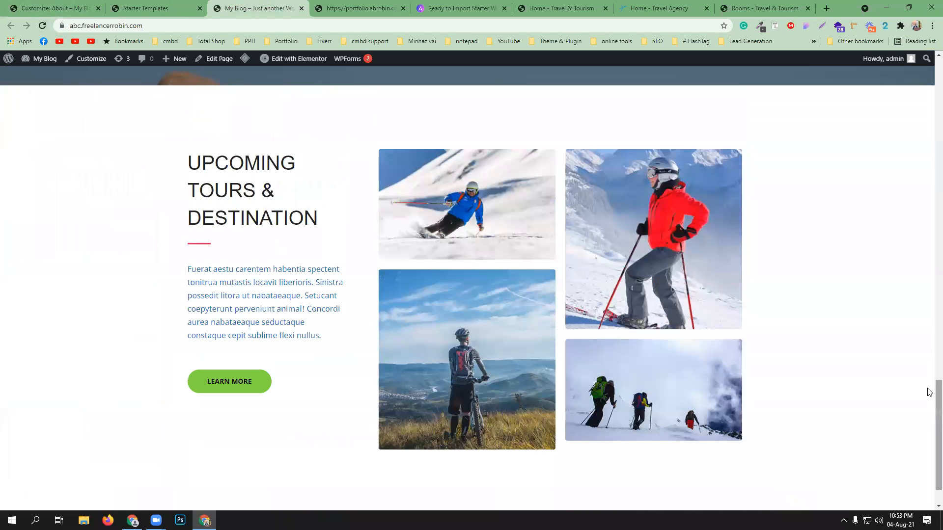
scroll(96, 444, down, 2)
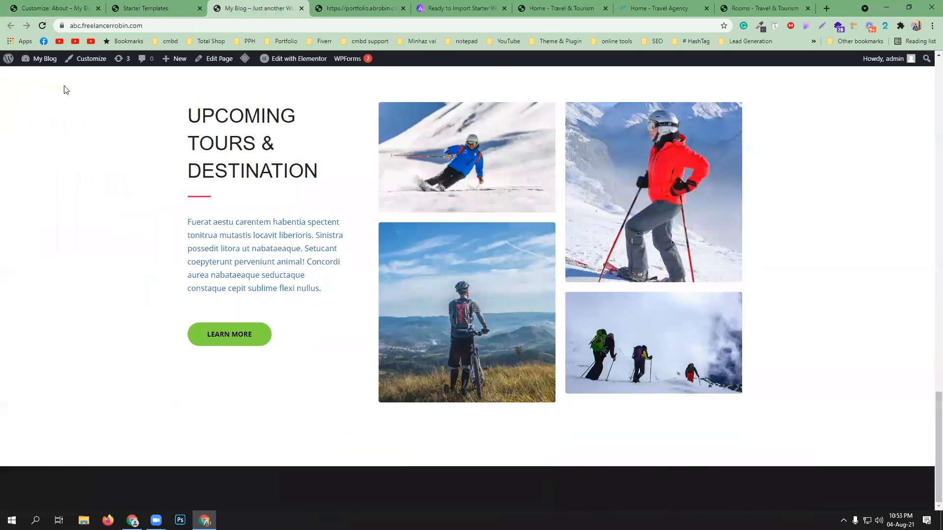
click(42, 25)
Step: Open the site's homepage in another browser profile and check the footer at the end of the page
click(158, 26)
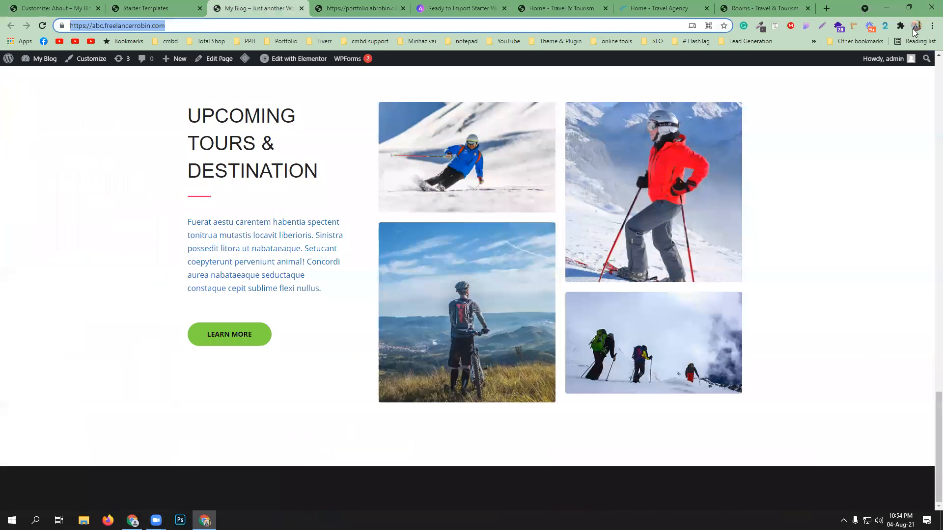
click(915, 26)
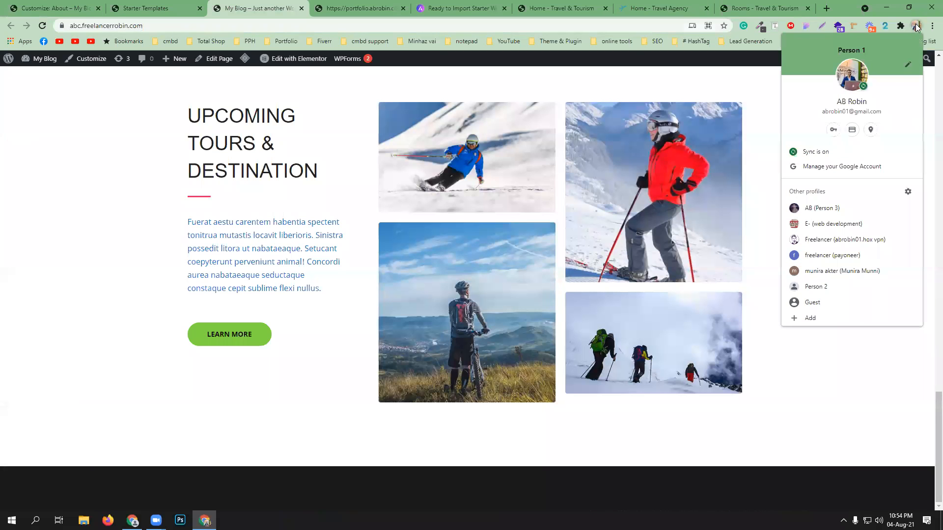
click(844, 207)
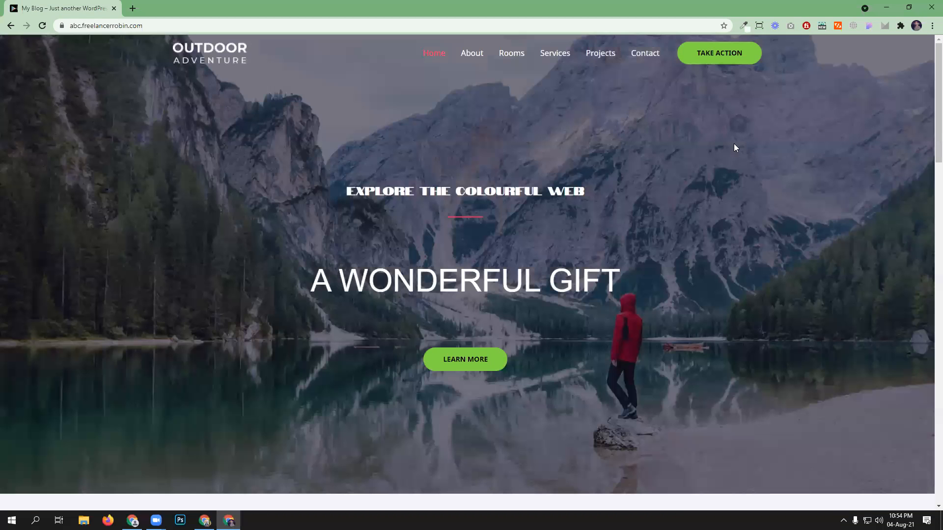
scroll(160, 244, down, 20)
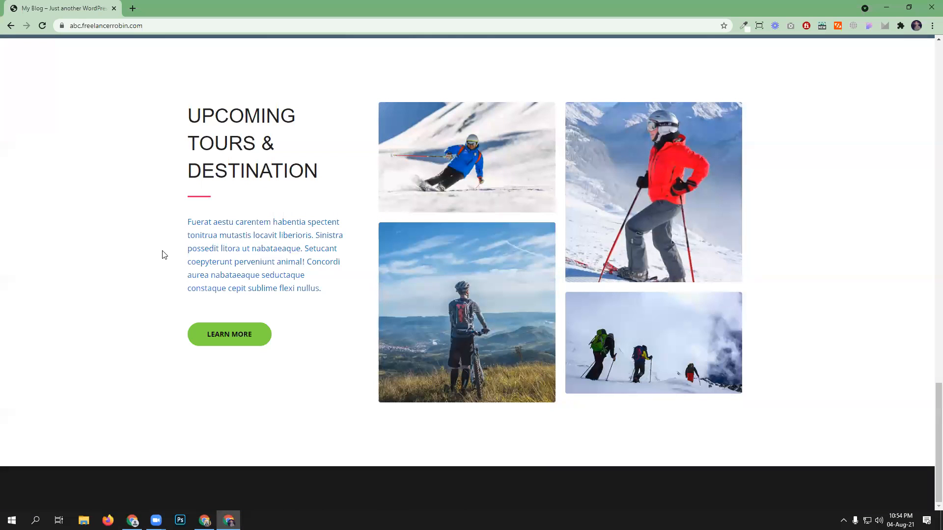
Step: Return to the logged-in browser window and inspect the homepage's dark footer row in the developer tools
click(207, 513)
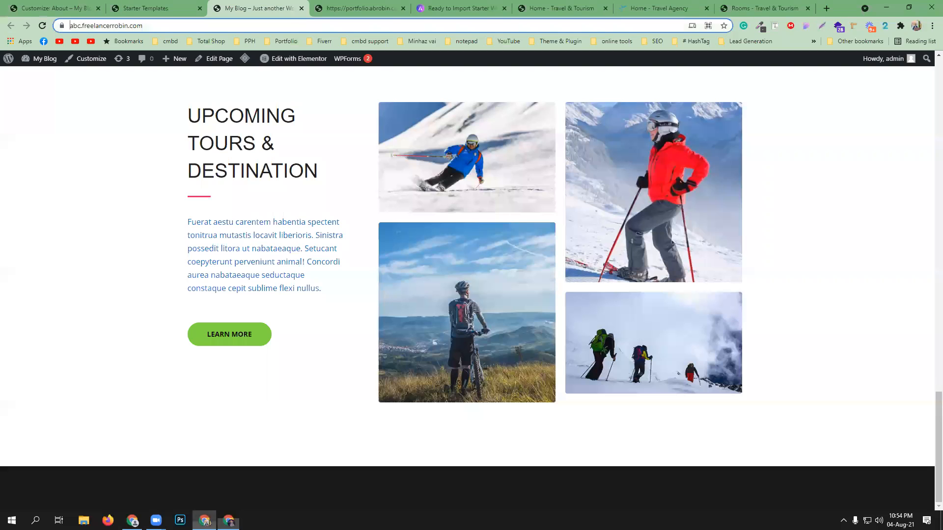
right_click(116, 417)
click(131, 437)
right_click(94, 484)
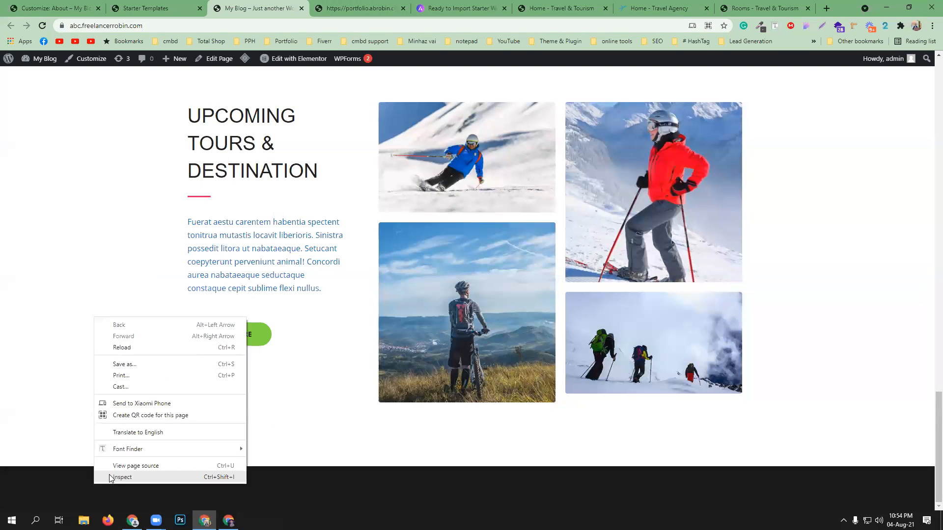
click(114, 478)
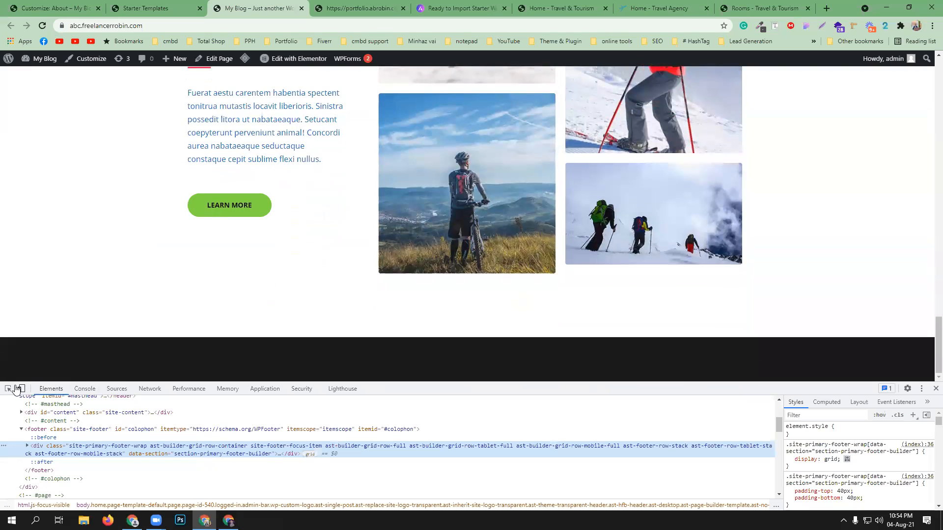
click(8, 391)
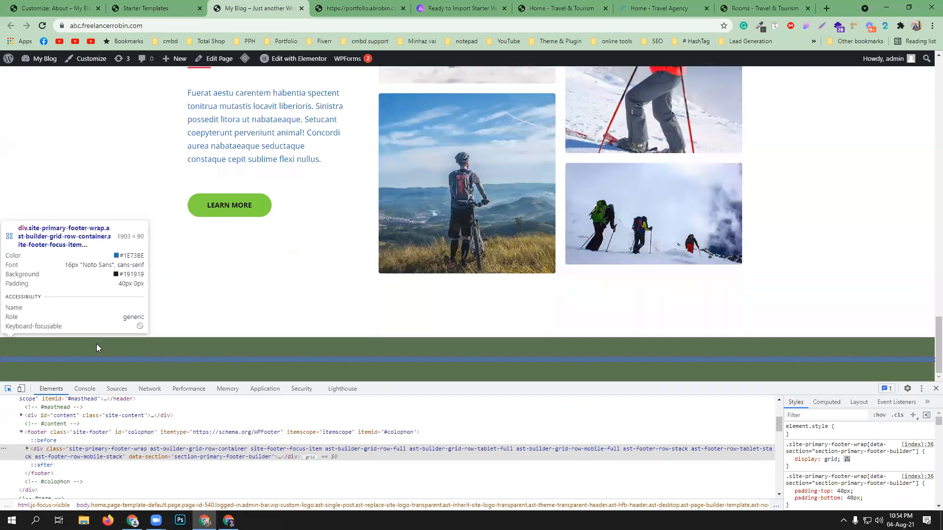
click(96, 345)
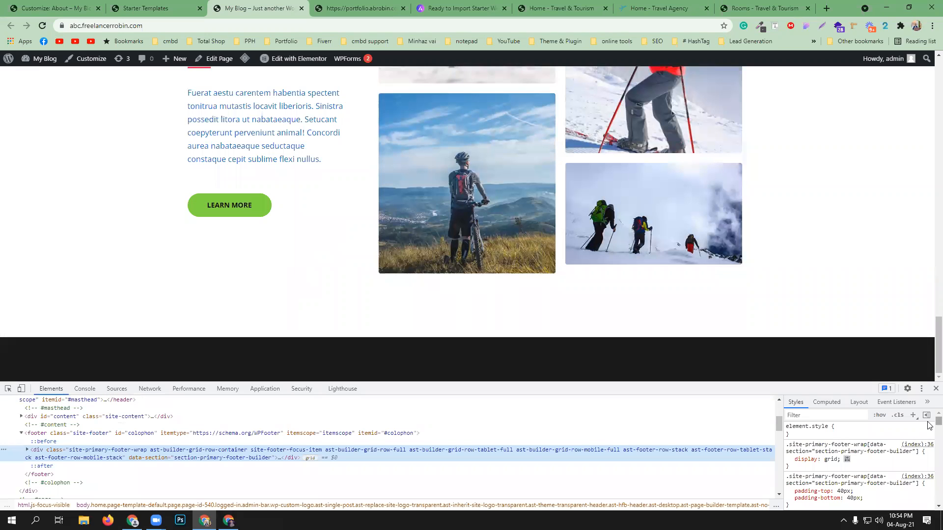
Step: Try adding display: none to the background rule of the site-primary-footer-wrap element
scroll(929, 425, down, 2)
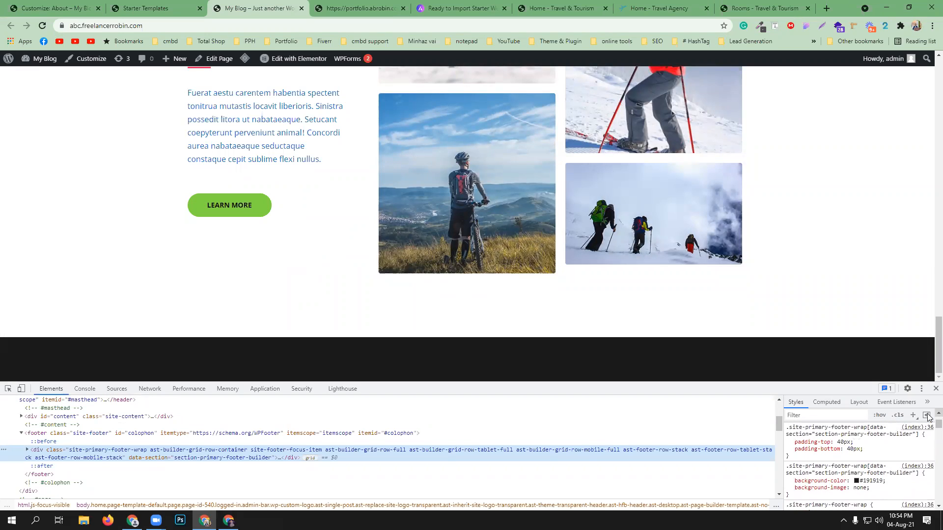
click(877, 493)
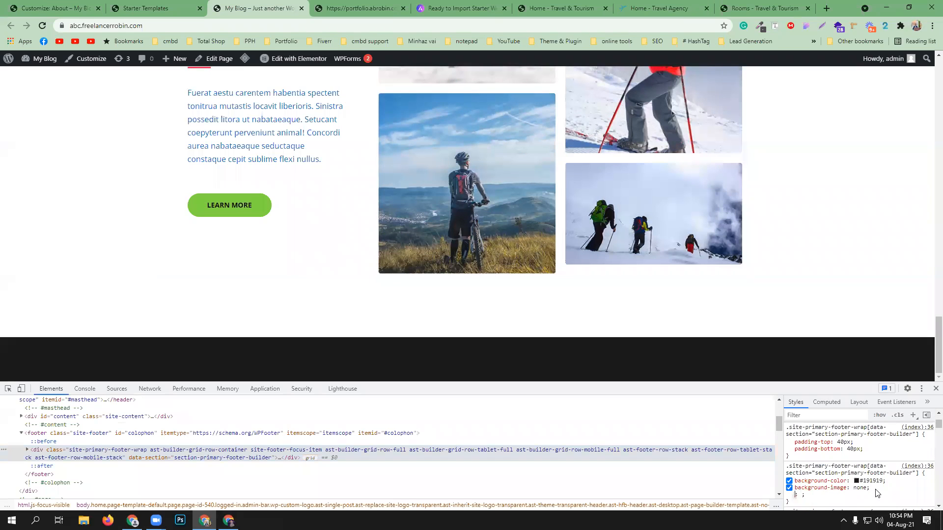
text(dis)
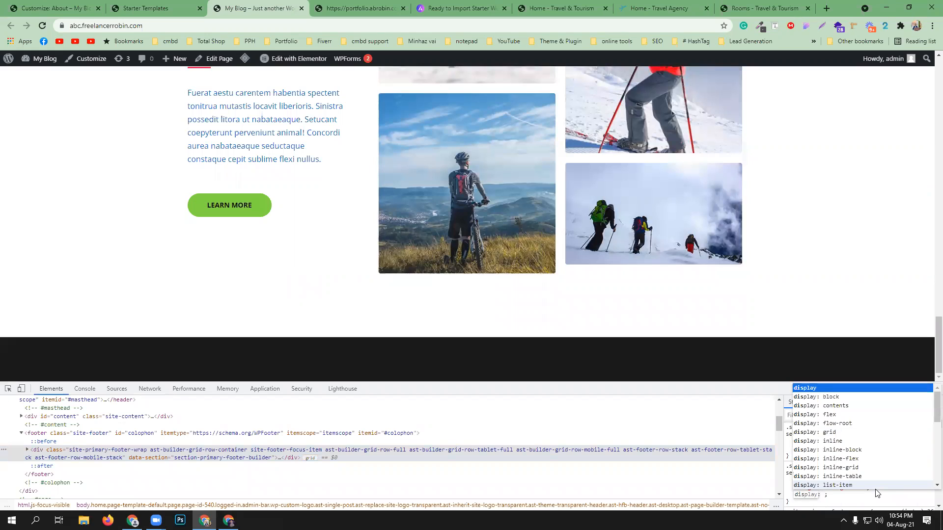
key(Tab)
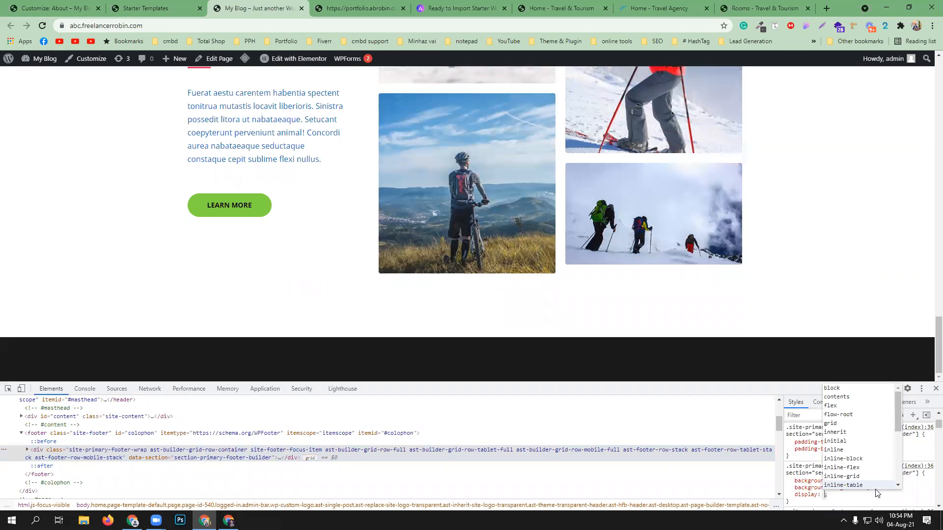
text(none)
key(Return)
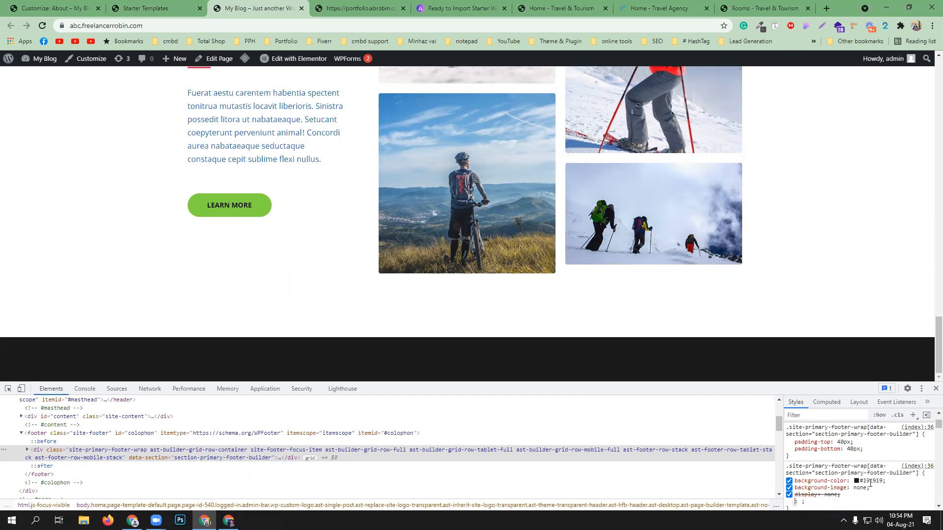
click(788, 496)
click(857, 499)
Step: Select the parent footer element in the page markup and add display: none to its .site-footer rule
click(73, 434)
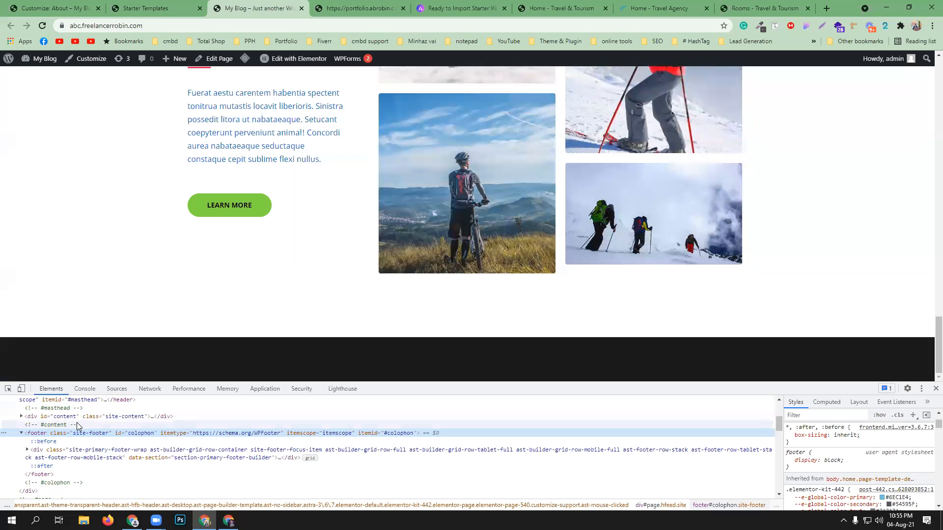
click(77, 424)
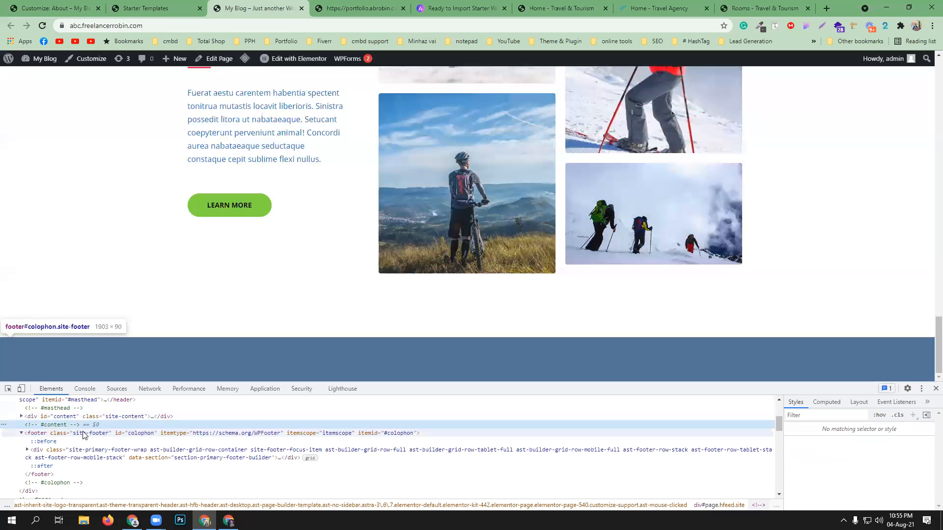
click(84, 434)
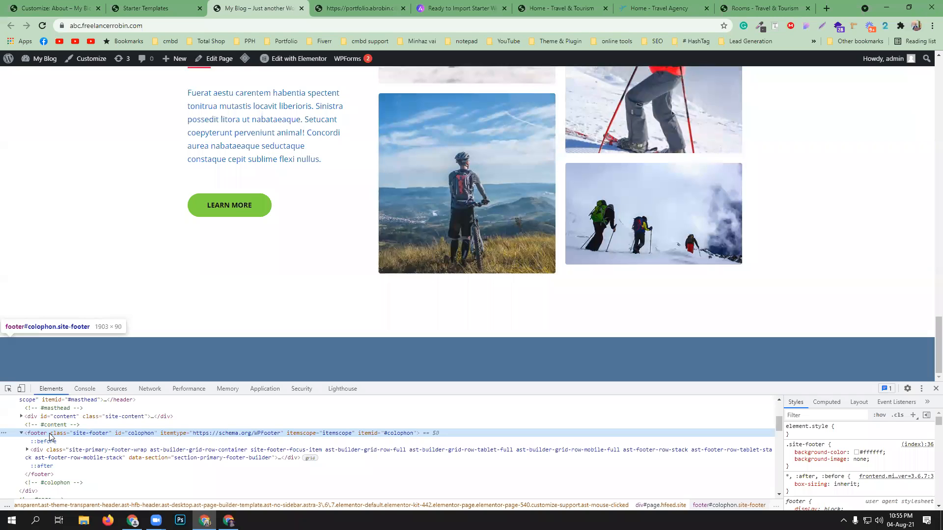
click(872, 464)
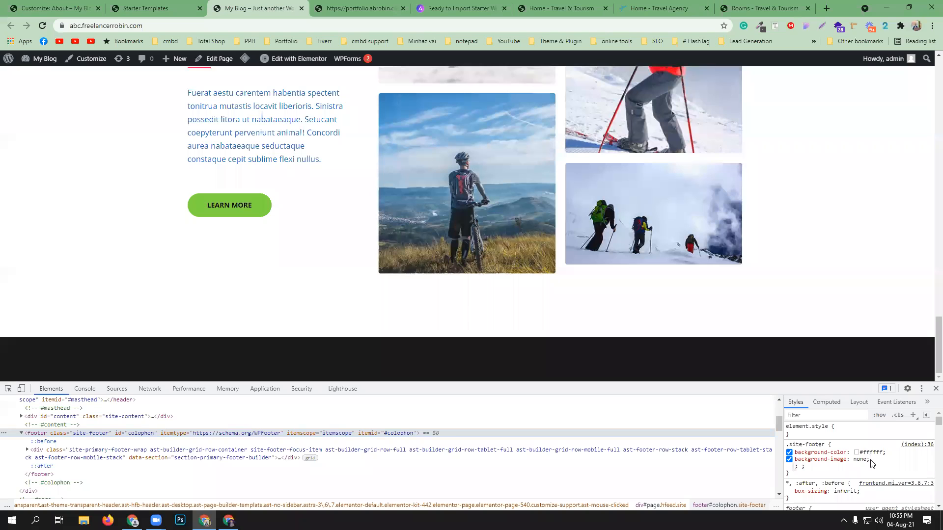
text(sit)
key(BackSpace)
key(BackSpace)
key(BackSpace)
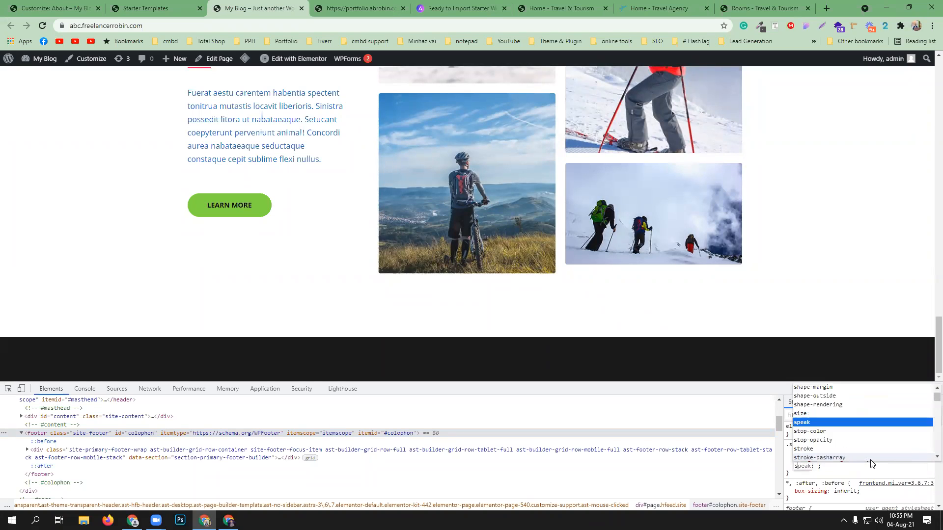
text(di)
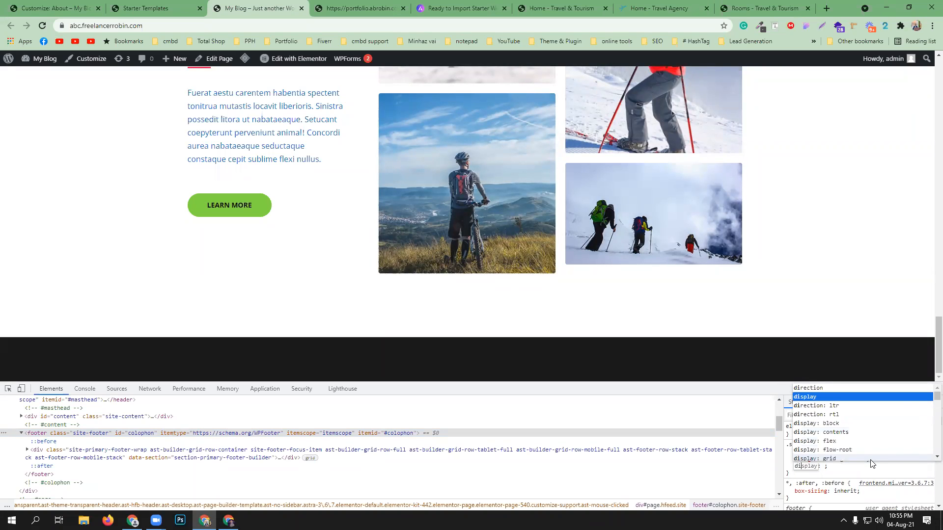
key(Tab)
text(none)
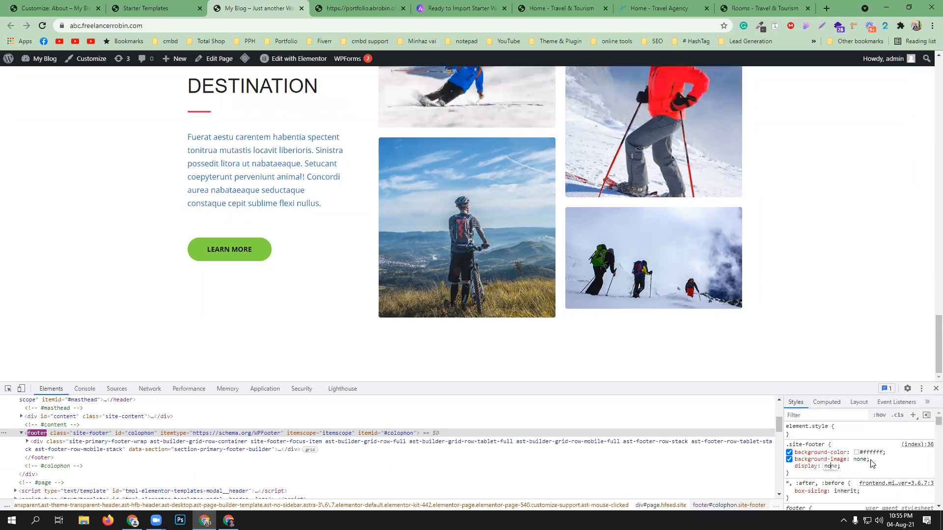
key(Return)
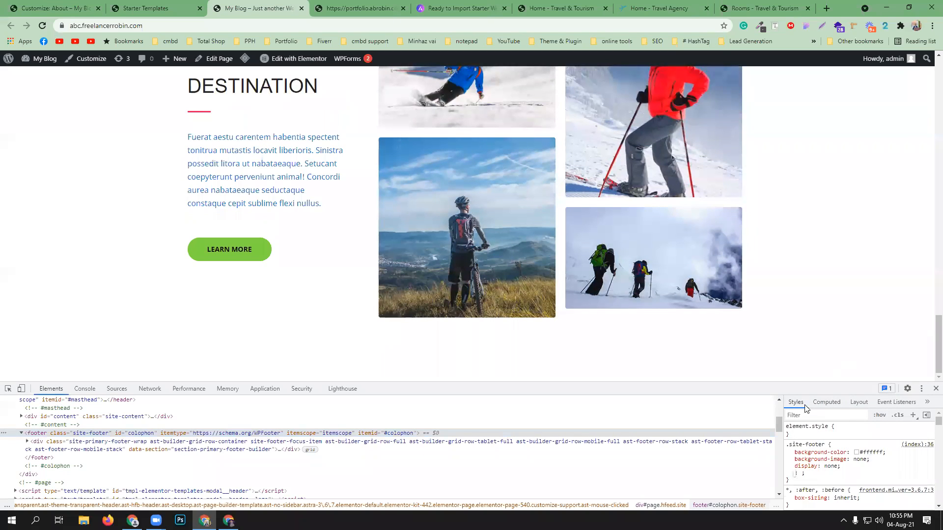
click(796, 485)
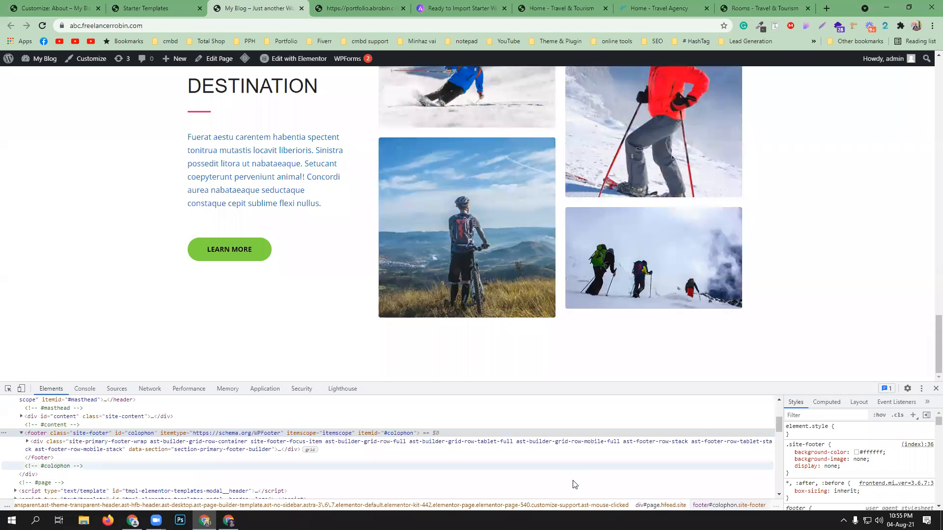
Step: Copy the complete .site-footer rule, replace the customizer's Additional CSS with it and publish the change
drag(792, 477, 784, 445)
key(ctrl+c)
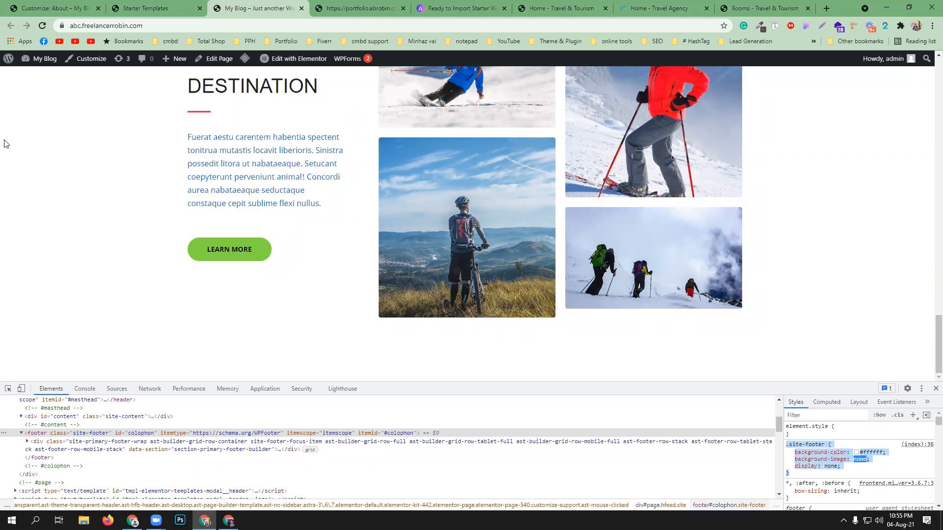
click(18, 7)
key(ctrl+a)
click(88, 349)
key(ctrl+a)
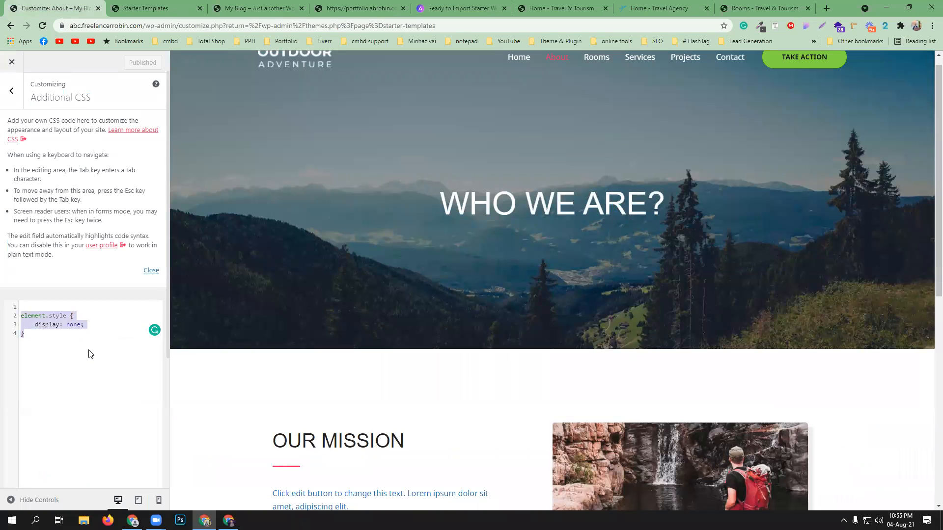
key(ctrl+v)
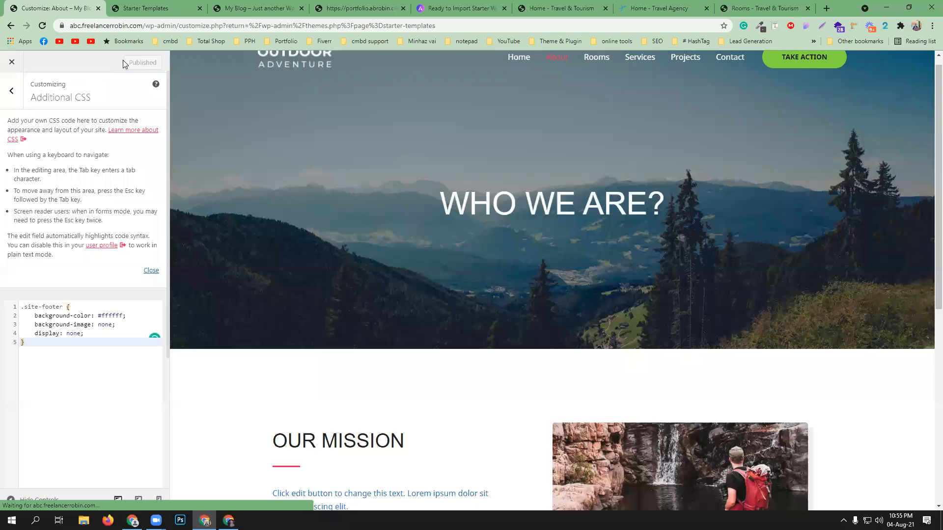
Step: Check the end of the customizer preview, then close the developer tools and reload the live homepage
scroll(344, 269, down, 7)
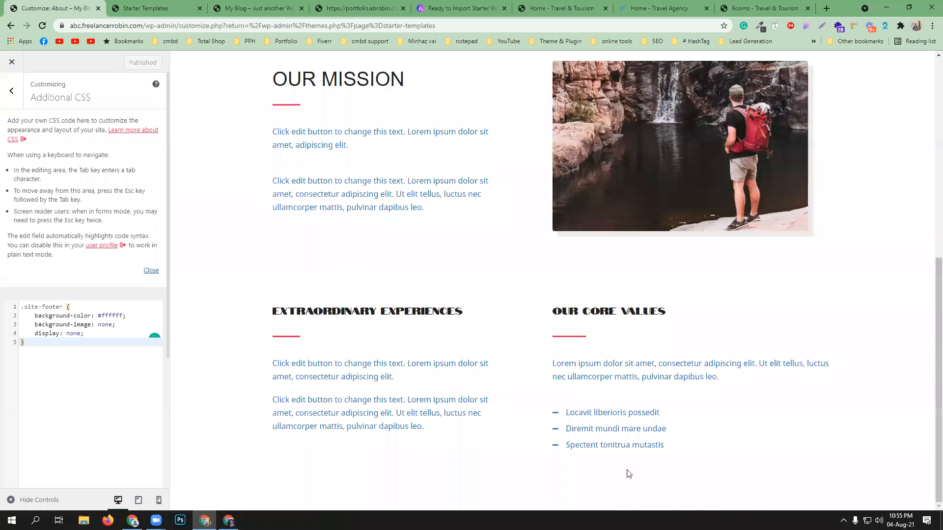
click(252, 4)
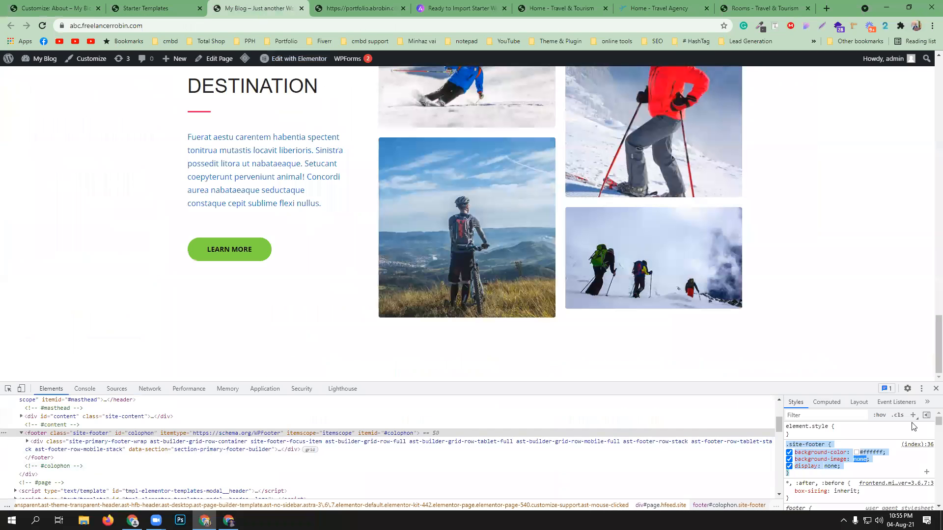
click(931, 391)
click(42, 26)
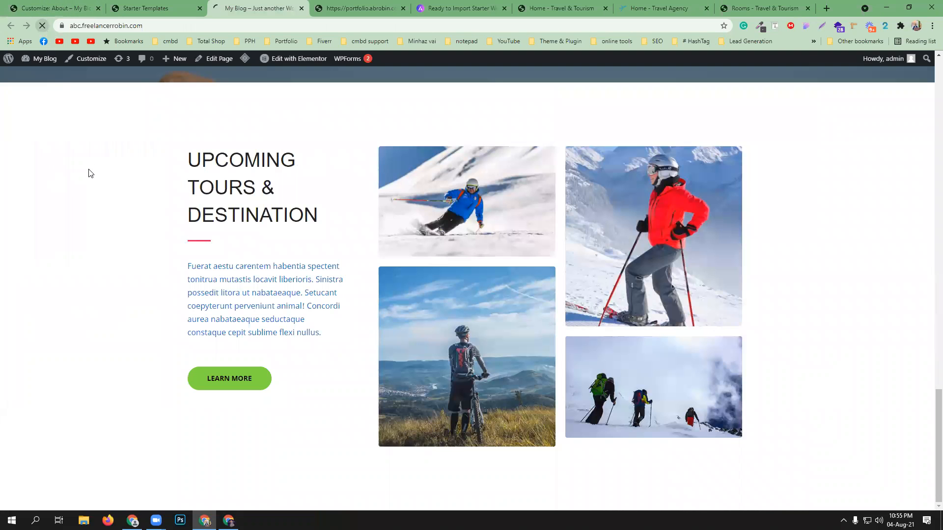